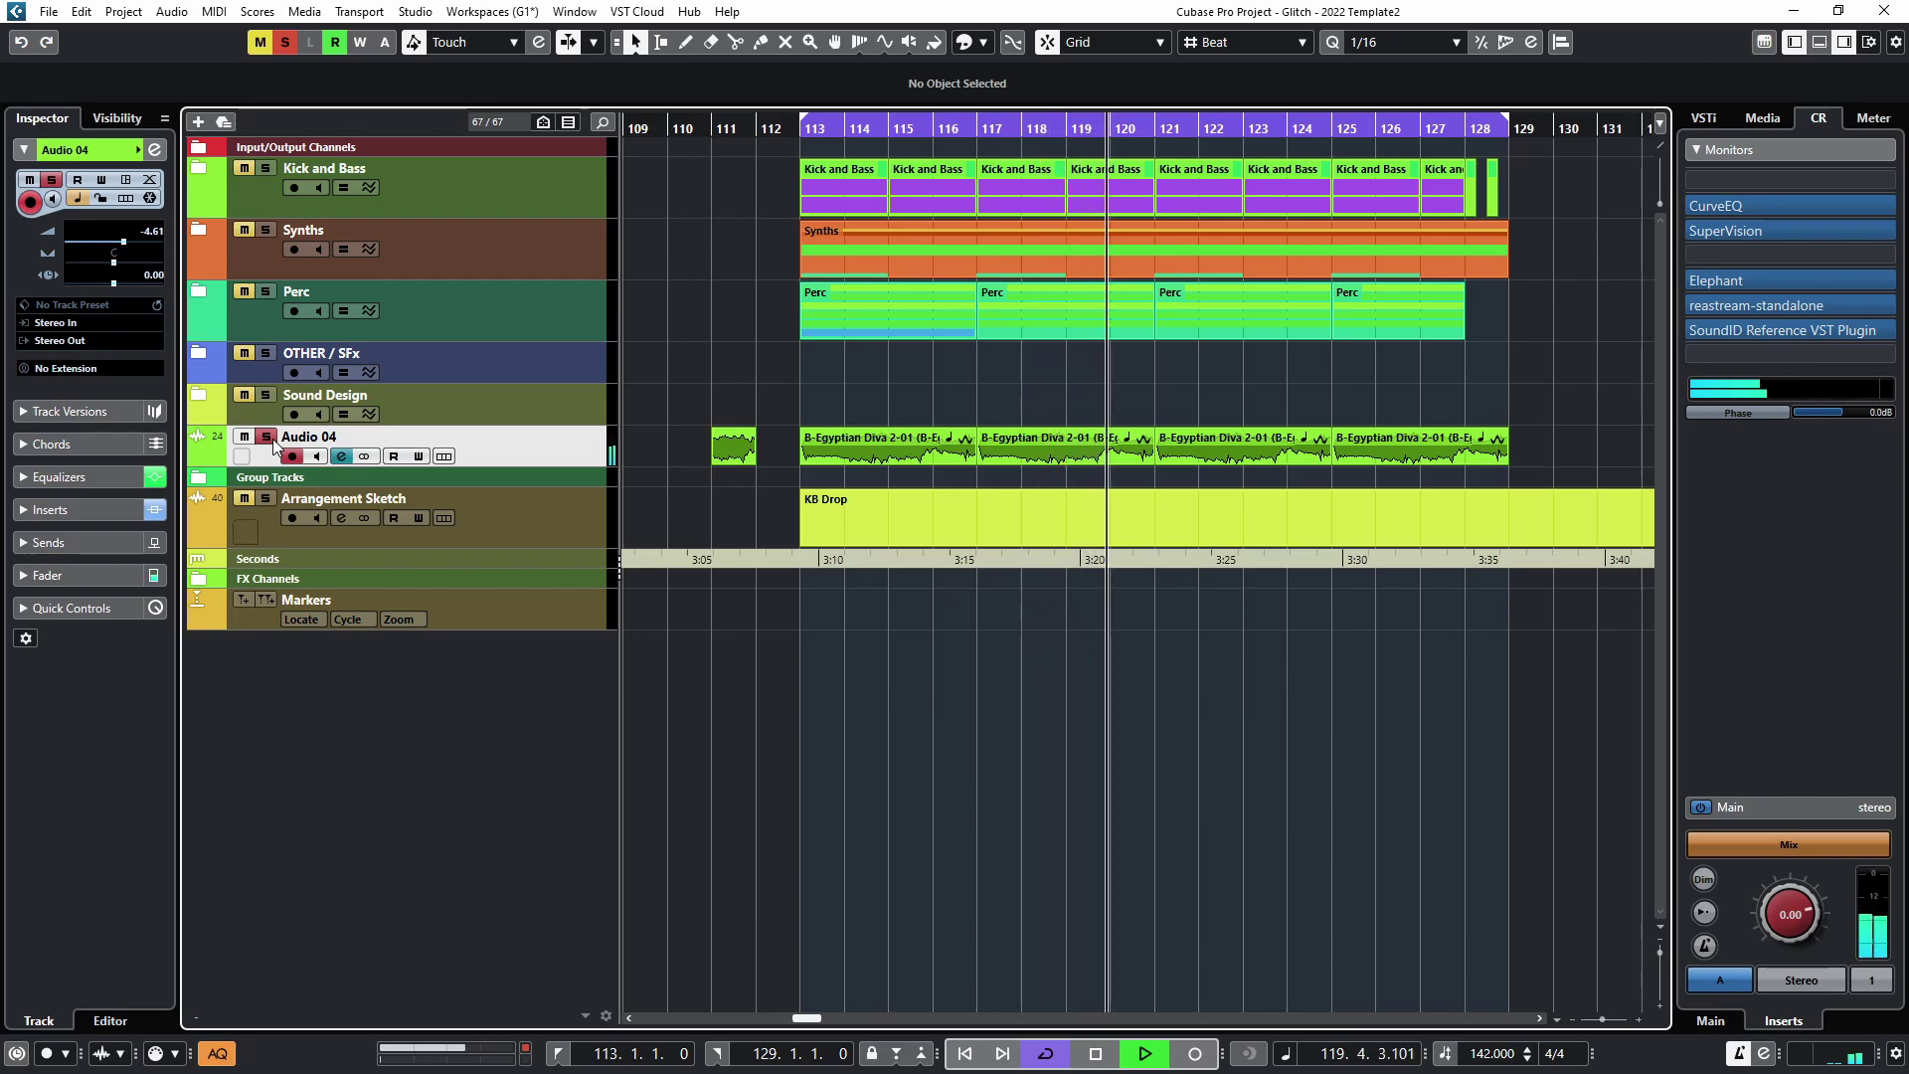
# Step: Listen to the vocal in the full mix with Audio 04's solo off, and solo the track again
pyautogui.press('space')
pyautogui.click(265, 437)
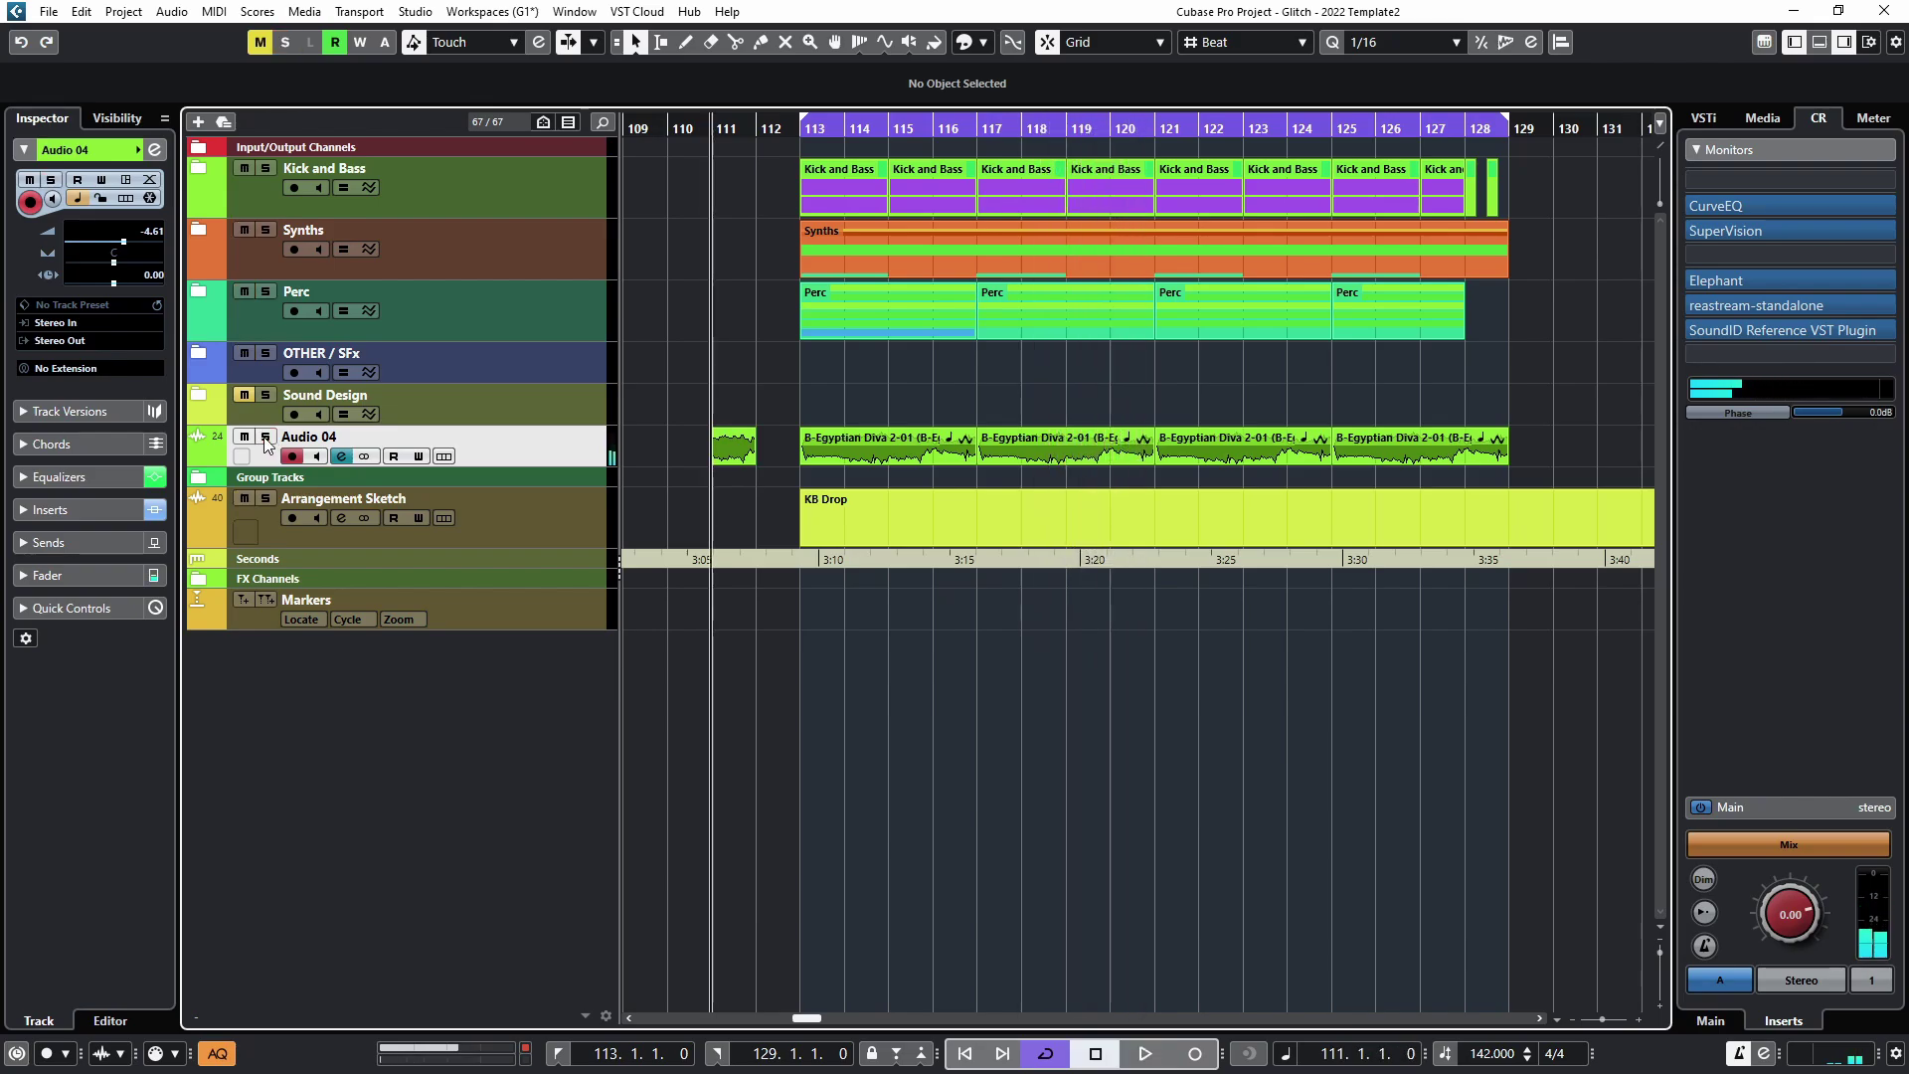
pyautogui.press('space')
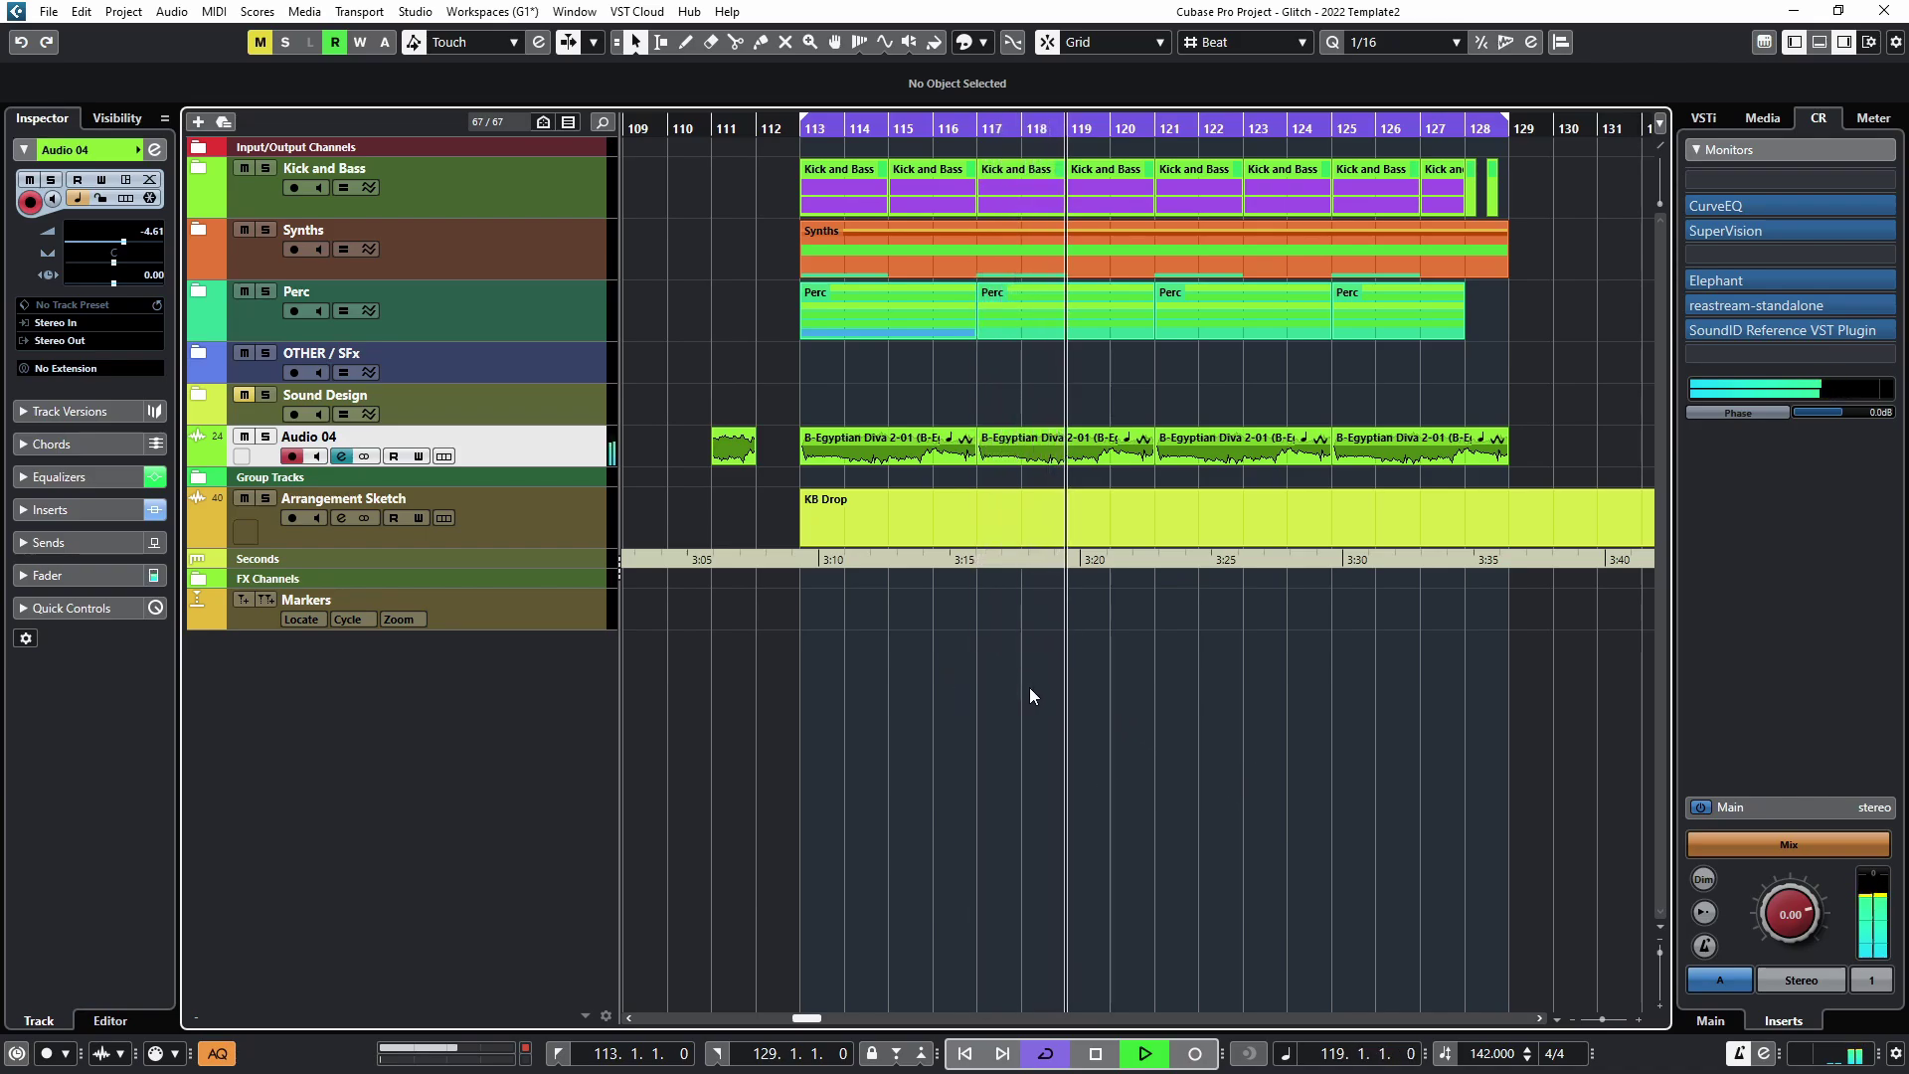
pyautogui.press('space')
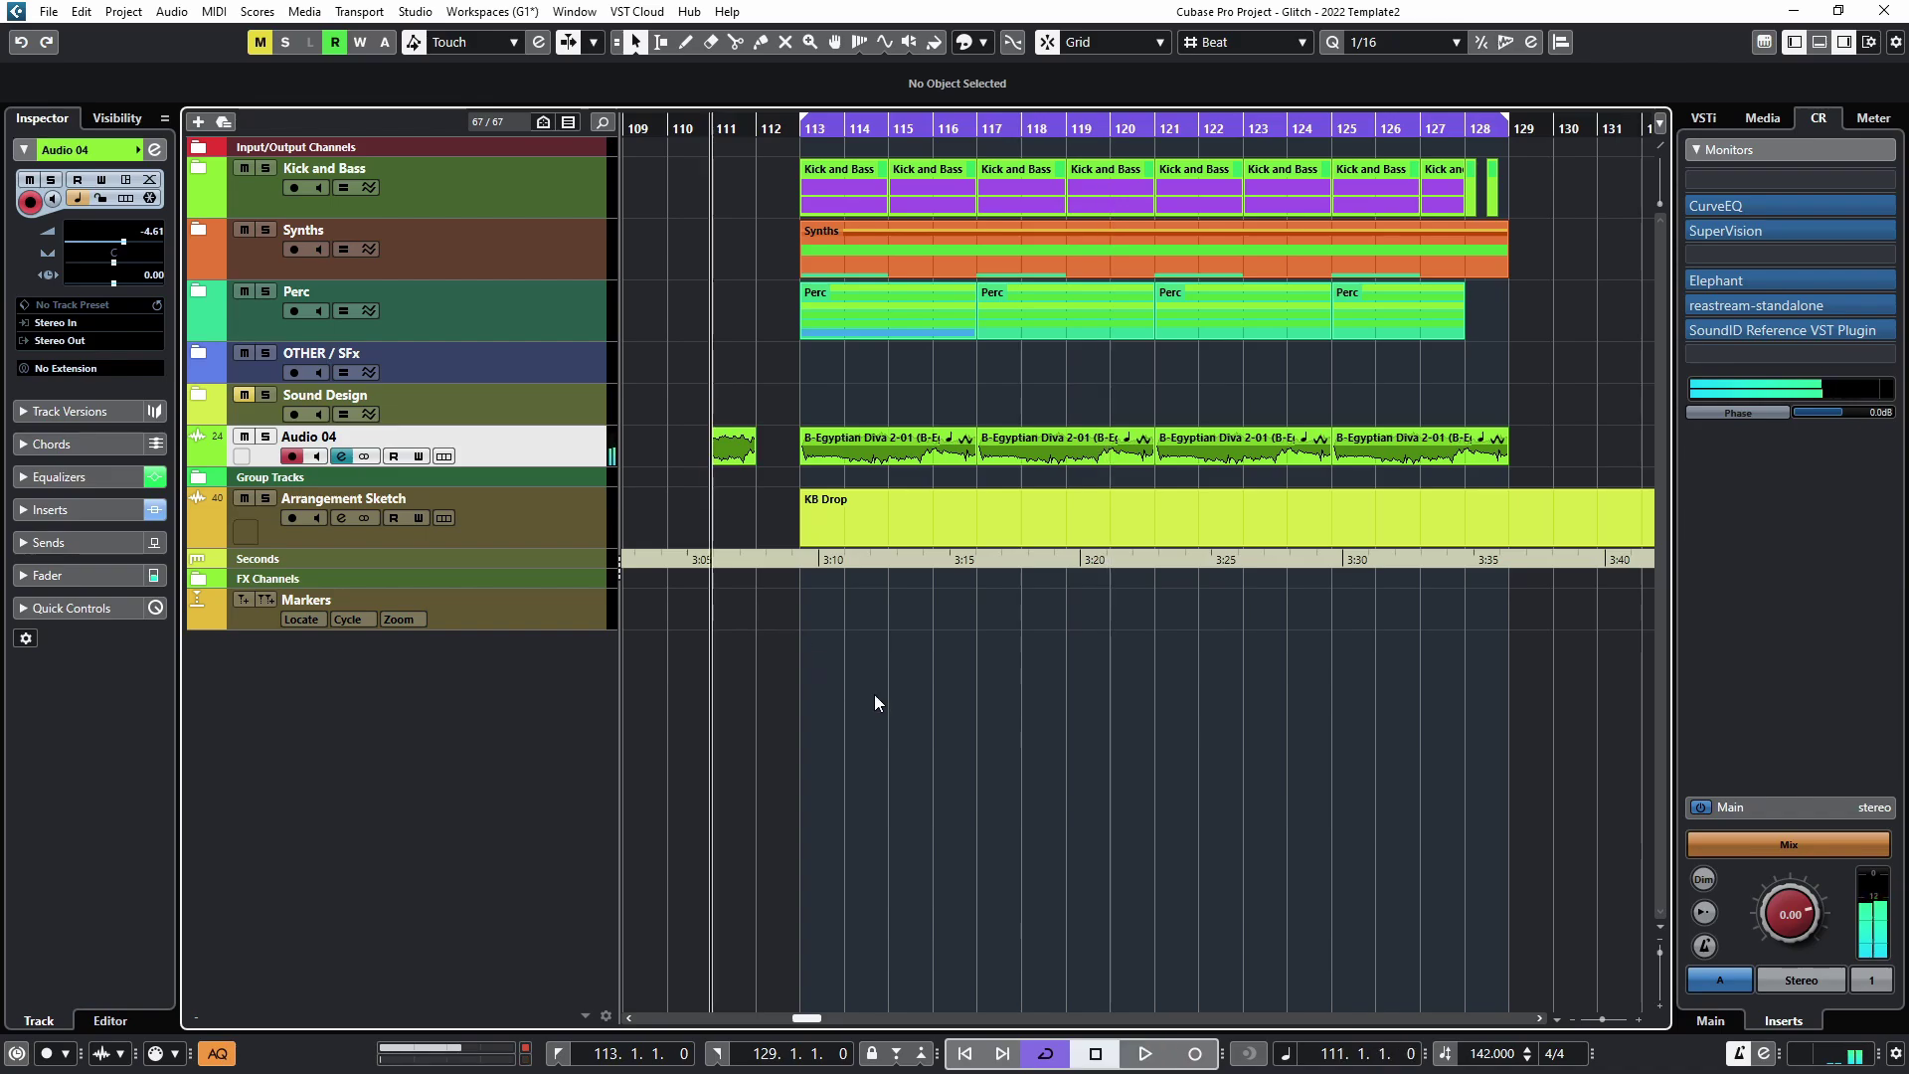
pyautogui.press('s')
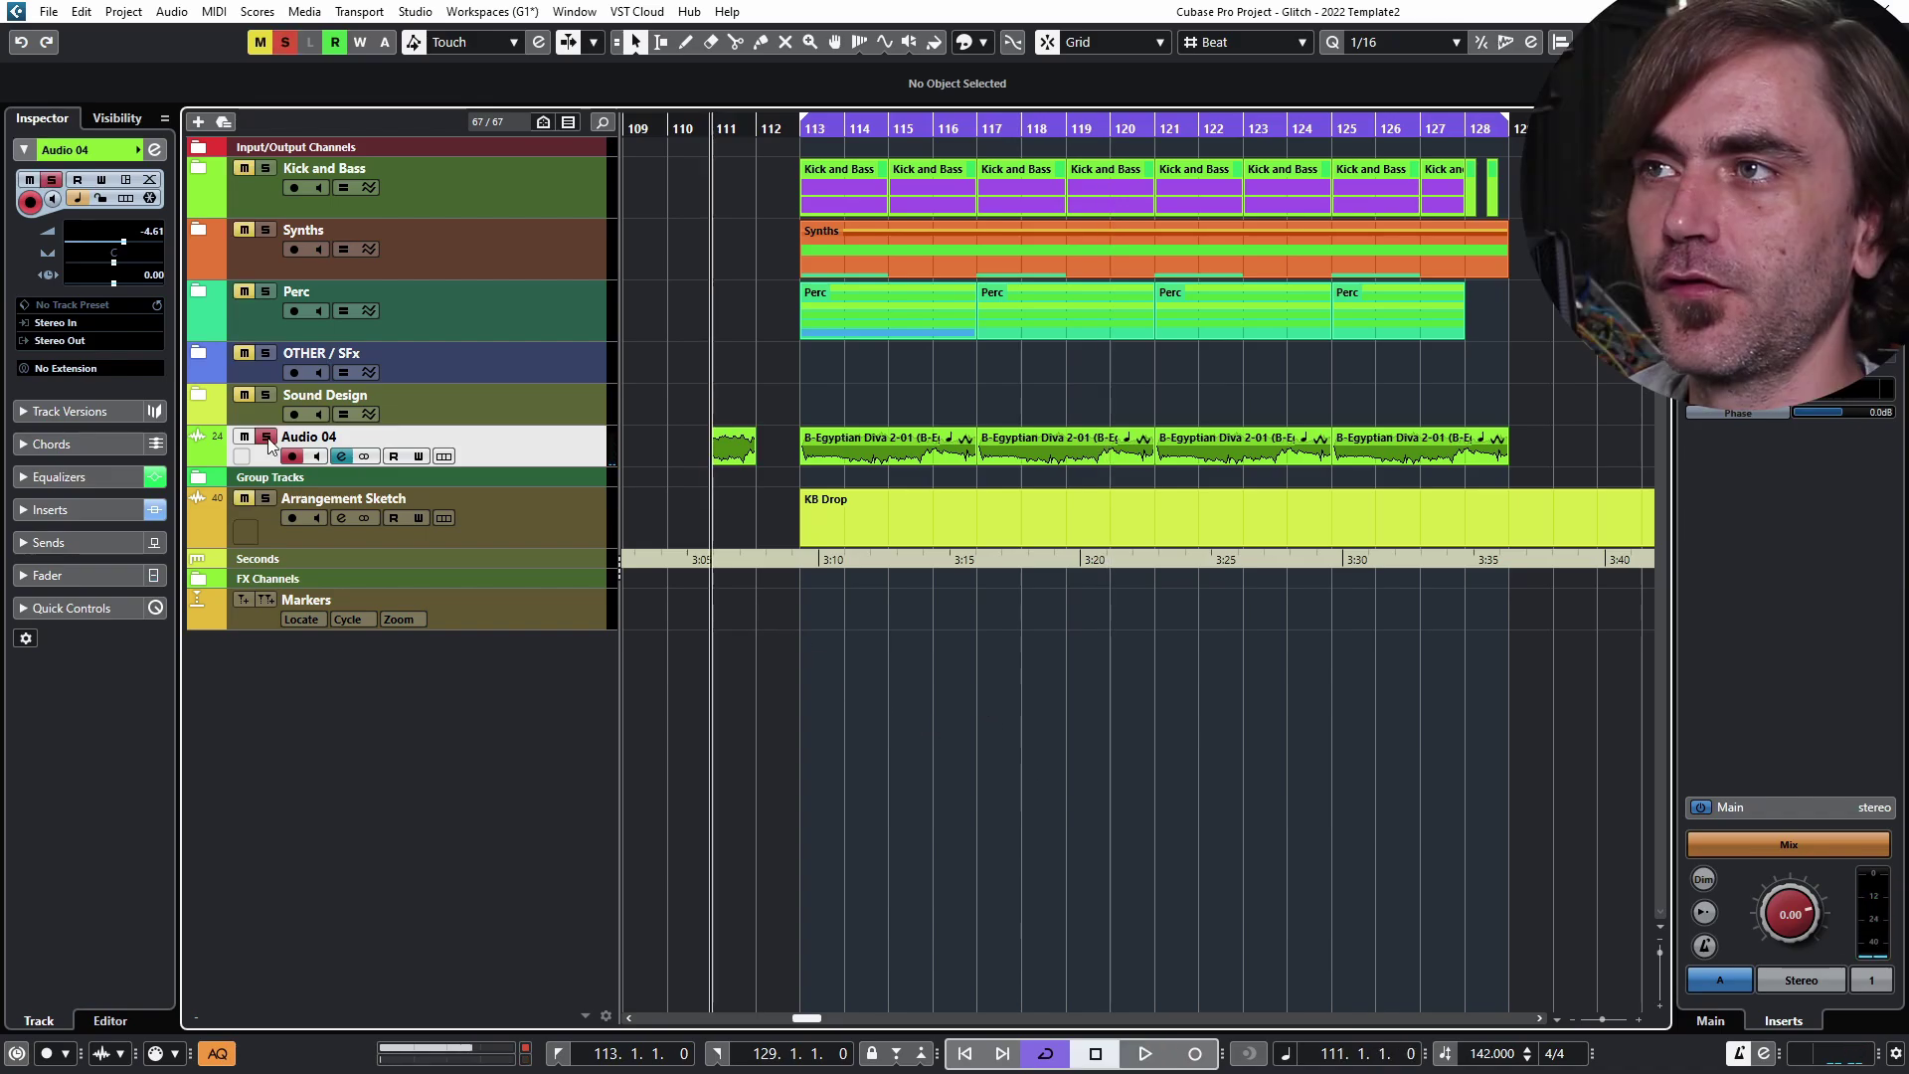
# Step: Bypass the Reason Rack, ColourCopy and CloudSeed inserts on Audio 04 and play the dry vocal from bar 113
pyautogui.click(793, 296)
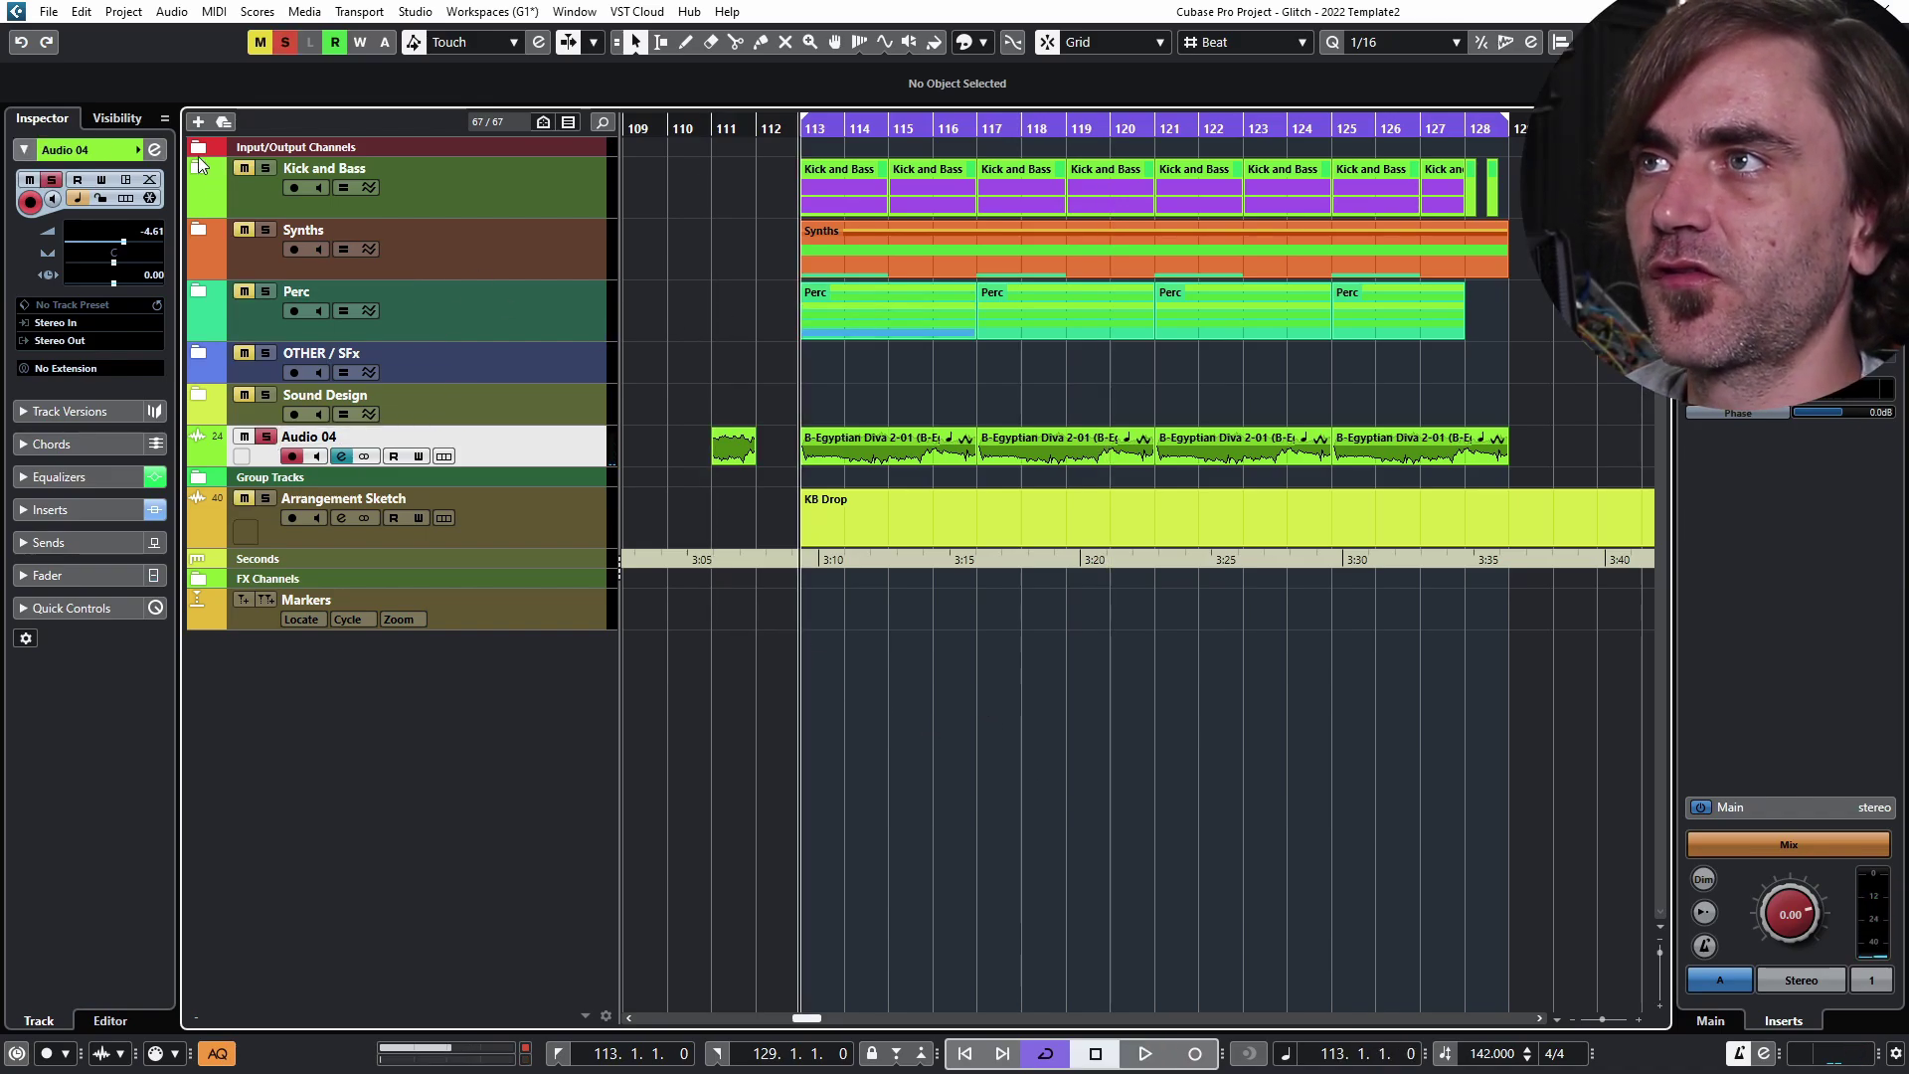
pyautogui.click(159, 151)
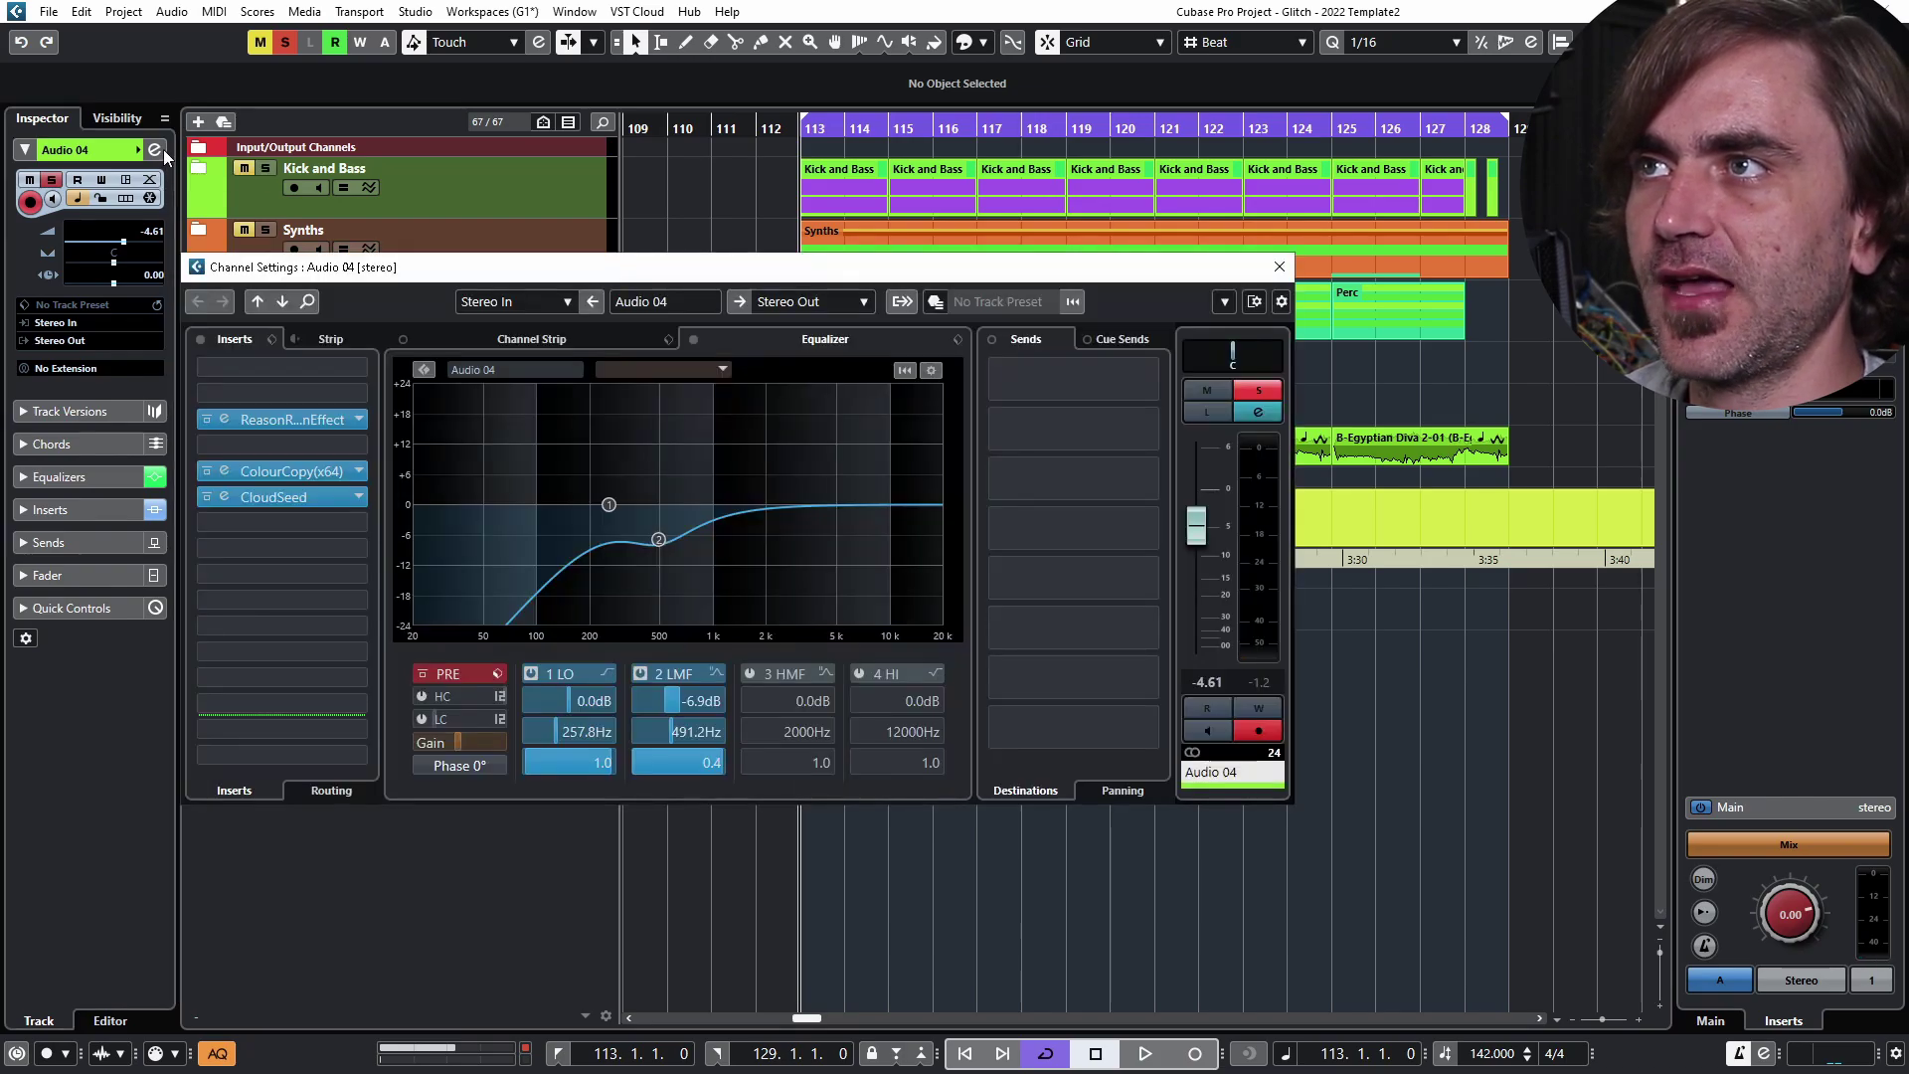
pyautogui.click(207, 496)
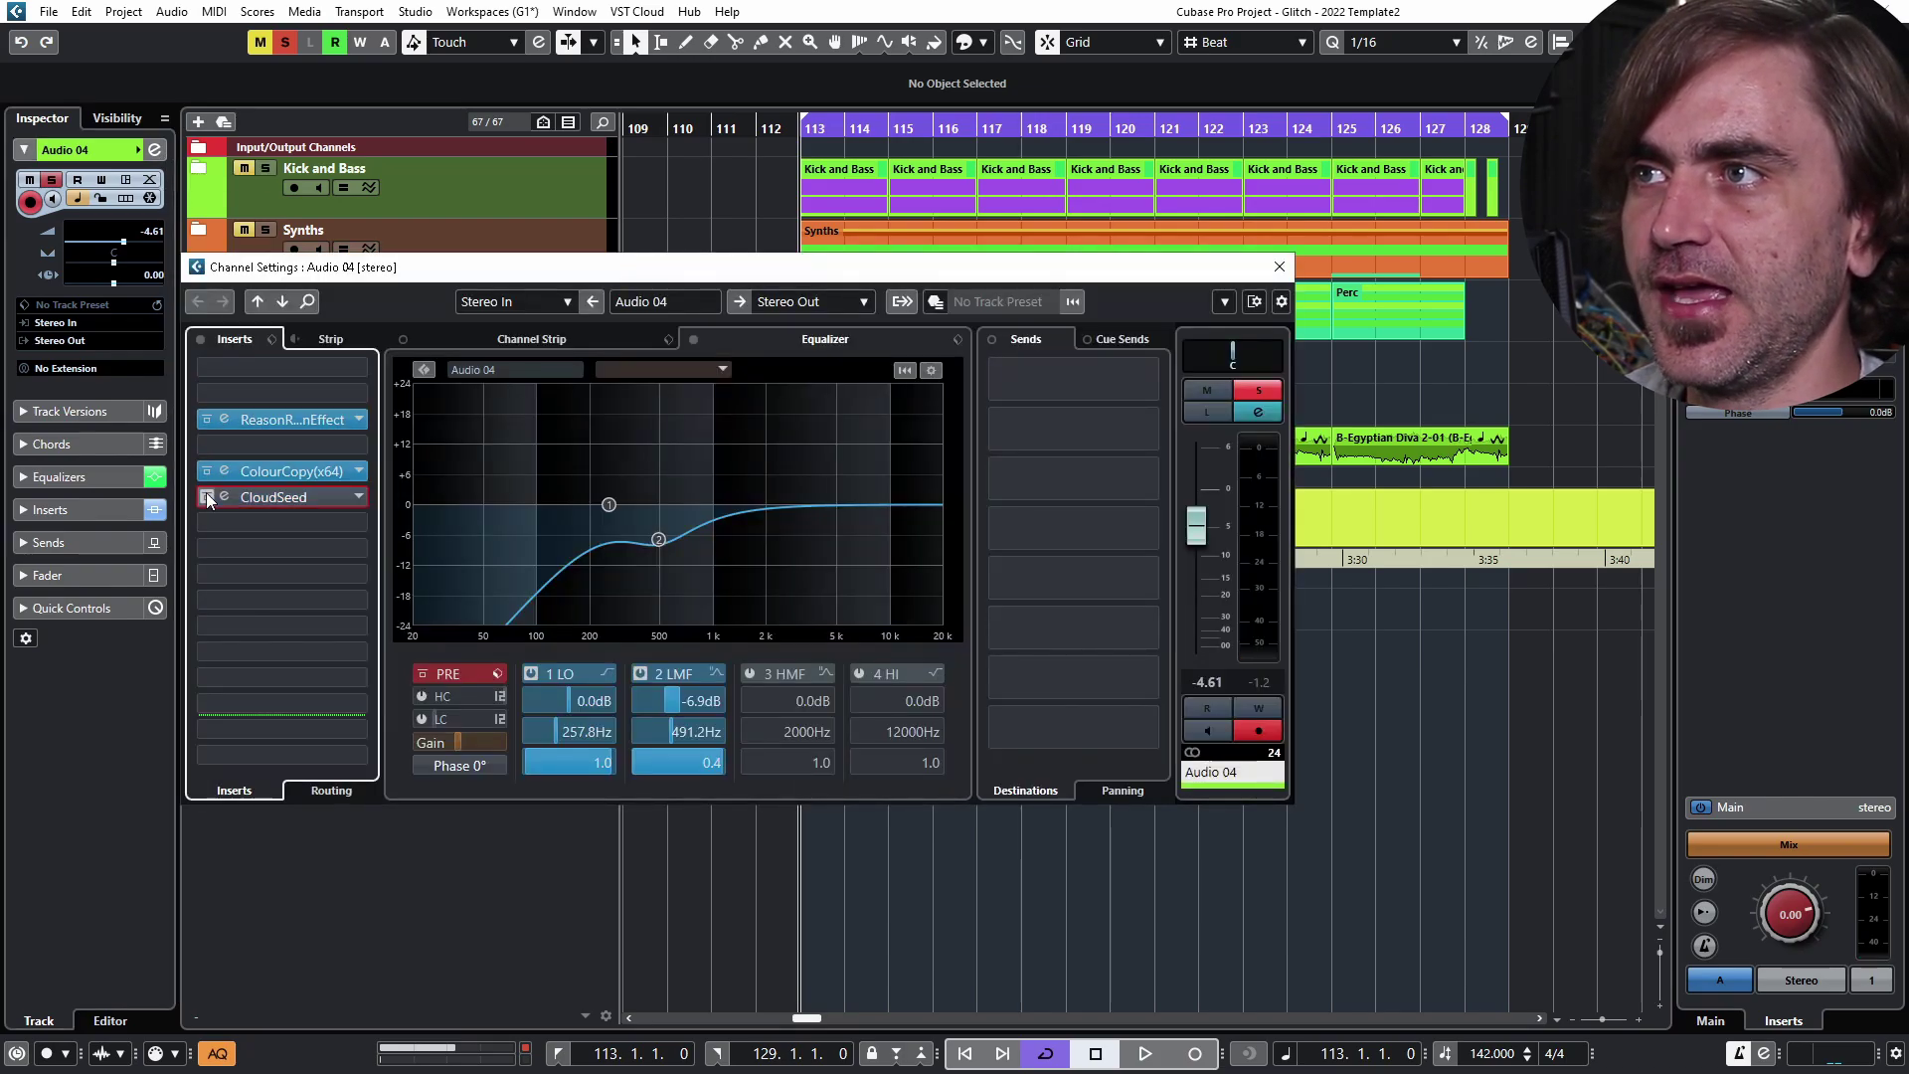
pyautogui.click(207, 470)
pyautogui.click(206, 419)
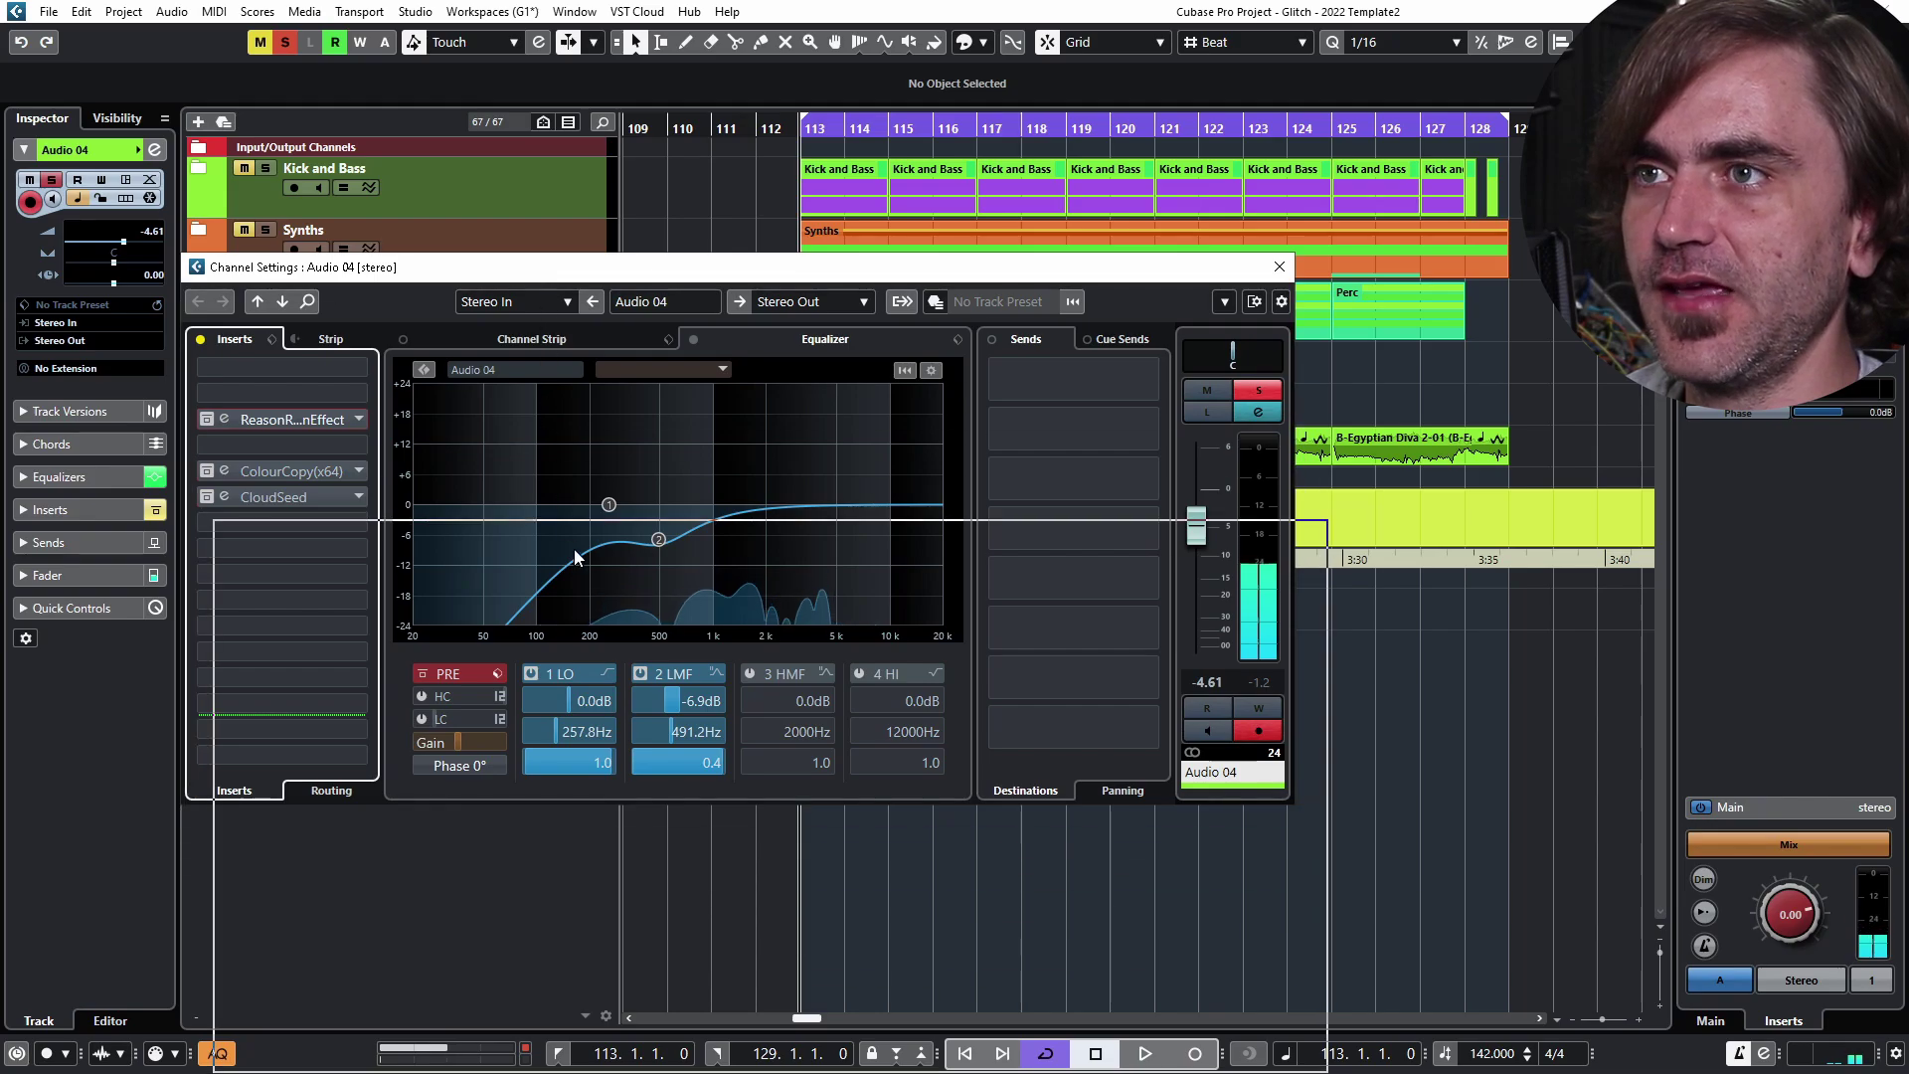
pyautogui.moveTo(541, 282); pyautogui.dragTo(696, 1073)
pyautogui.press('space')
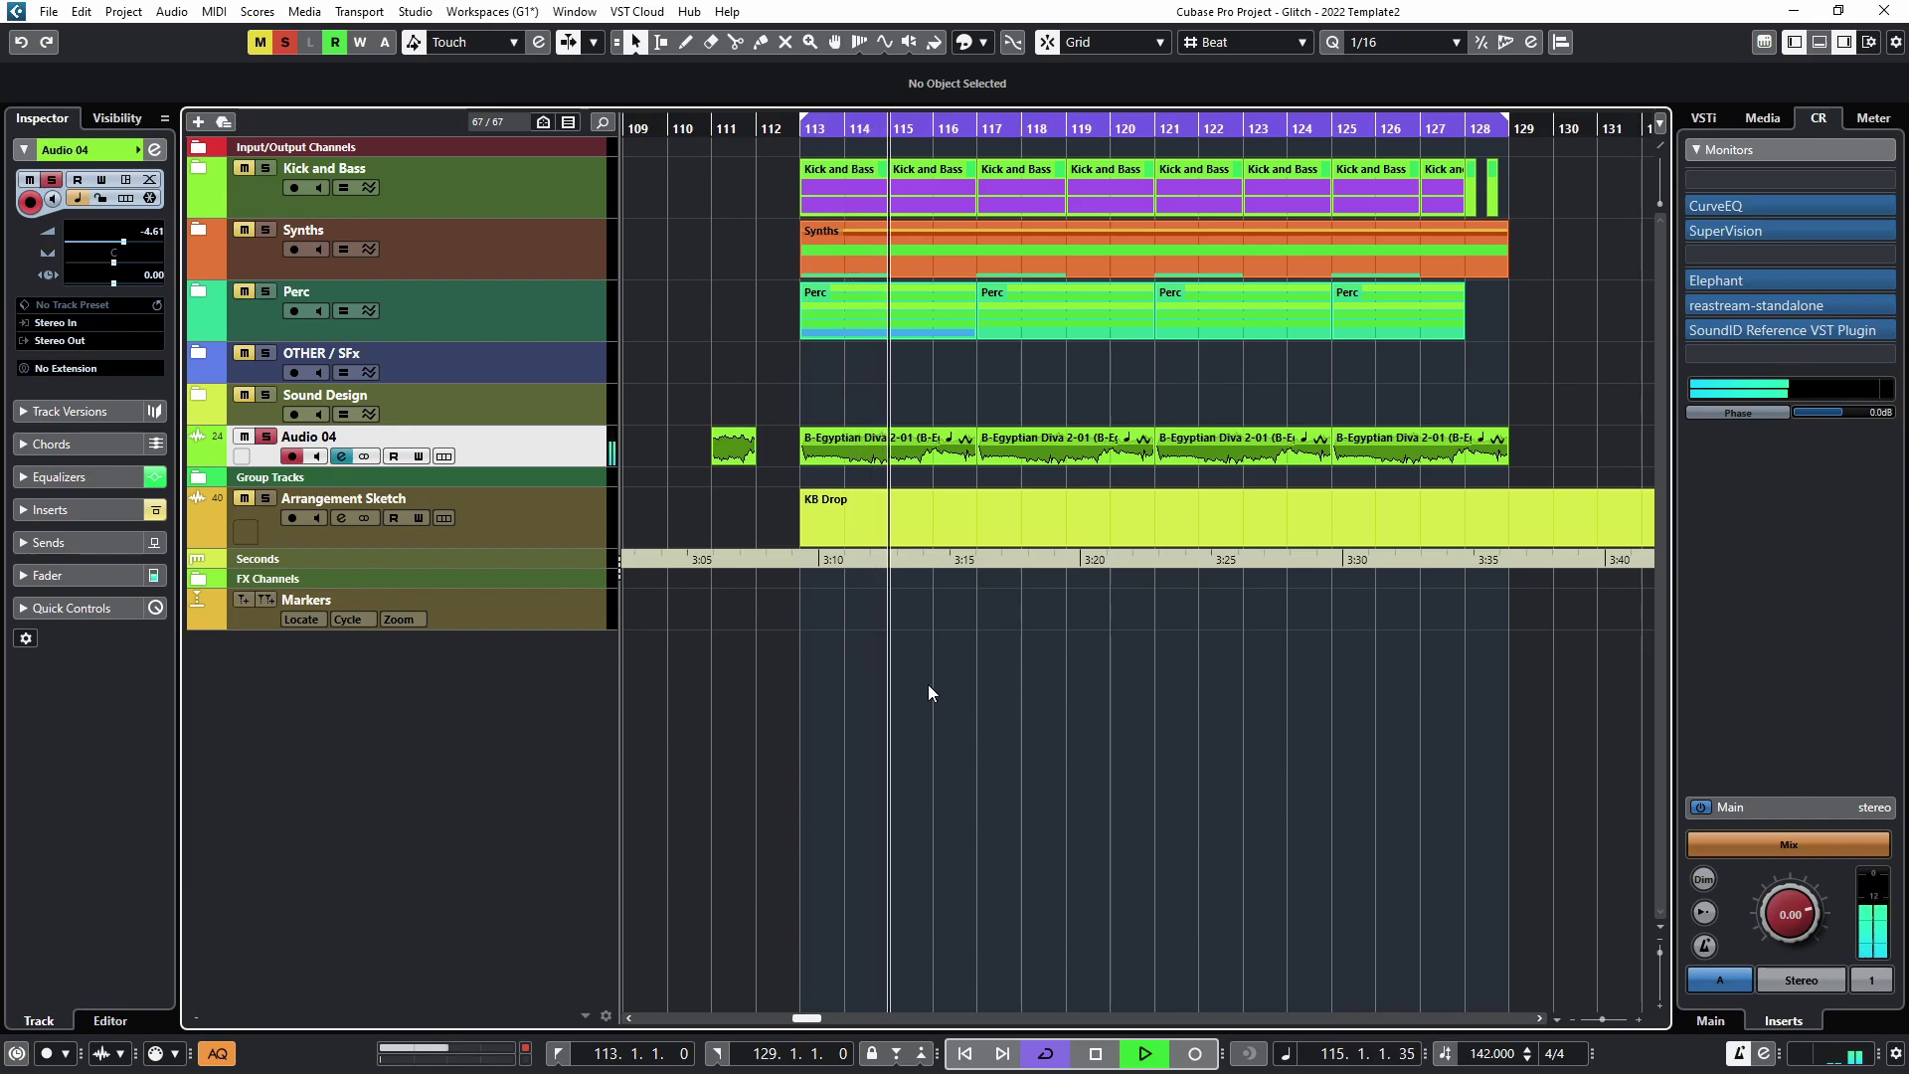
pyautogui.press('space')
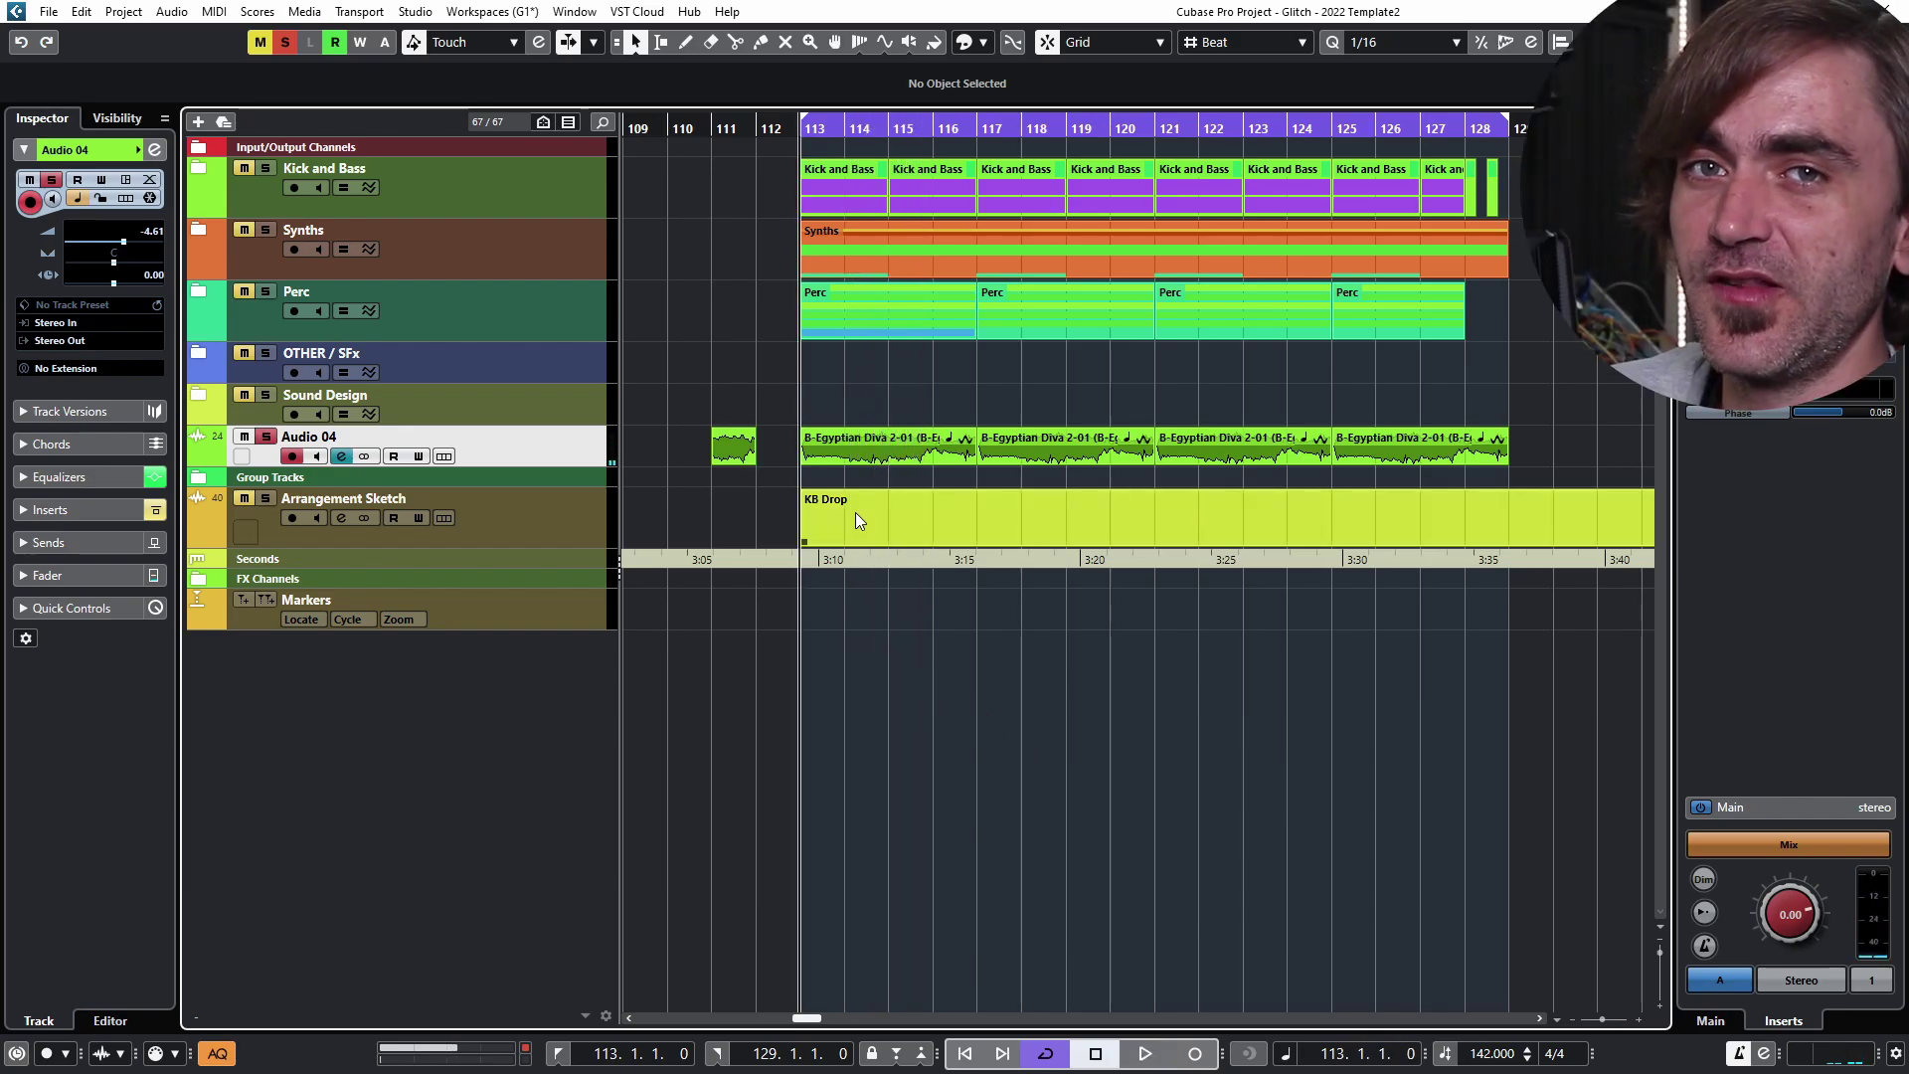
# Step: Increase the Audio 04 track's height to enlarge its waveform and place the playback cursor at bar 114
pyautogui.scroll(5, 855, 511)
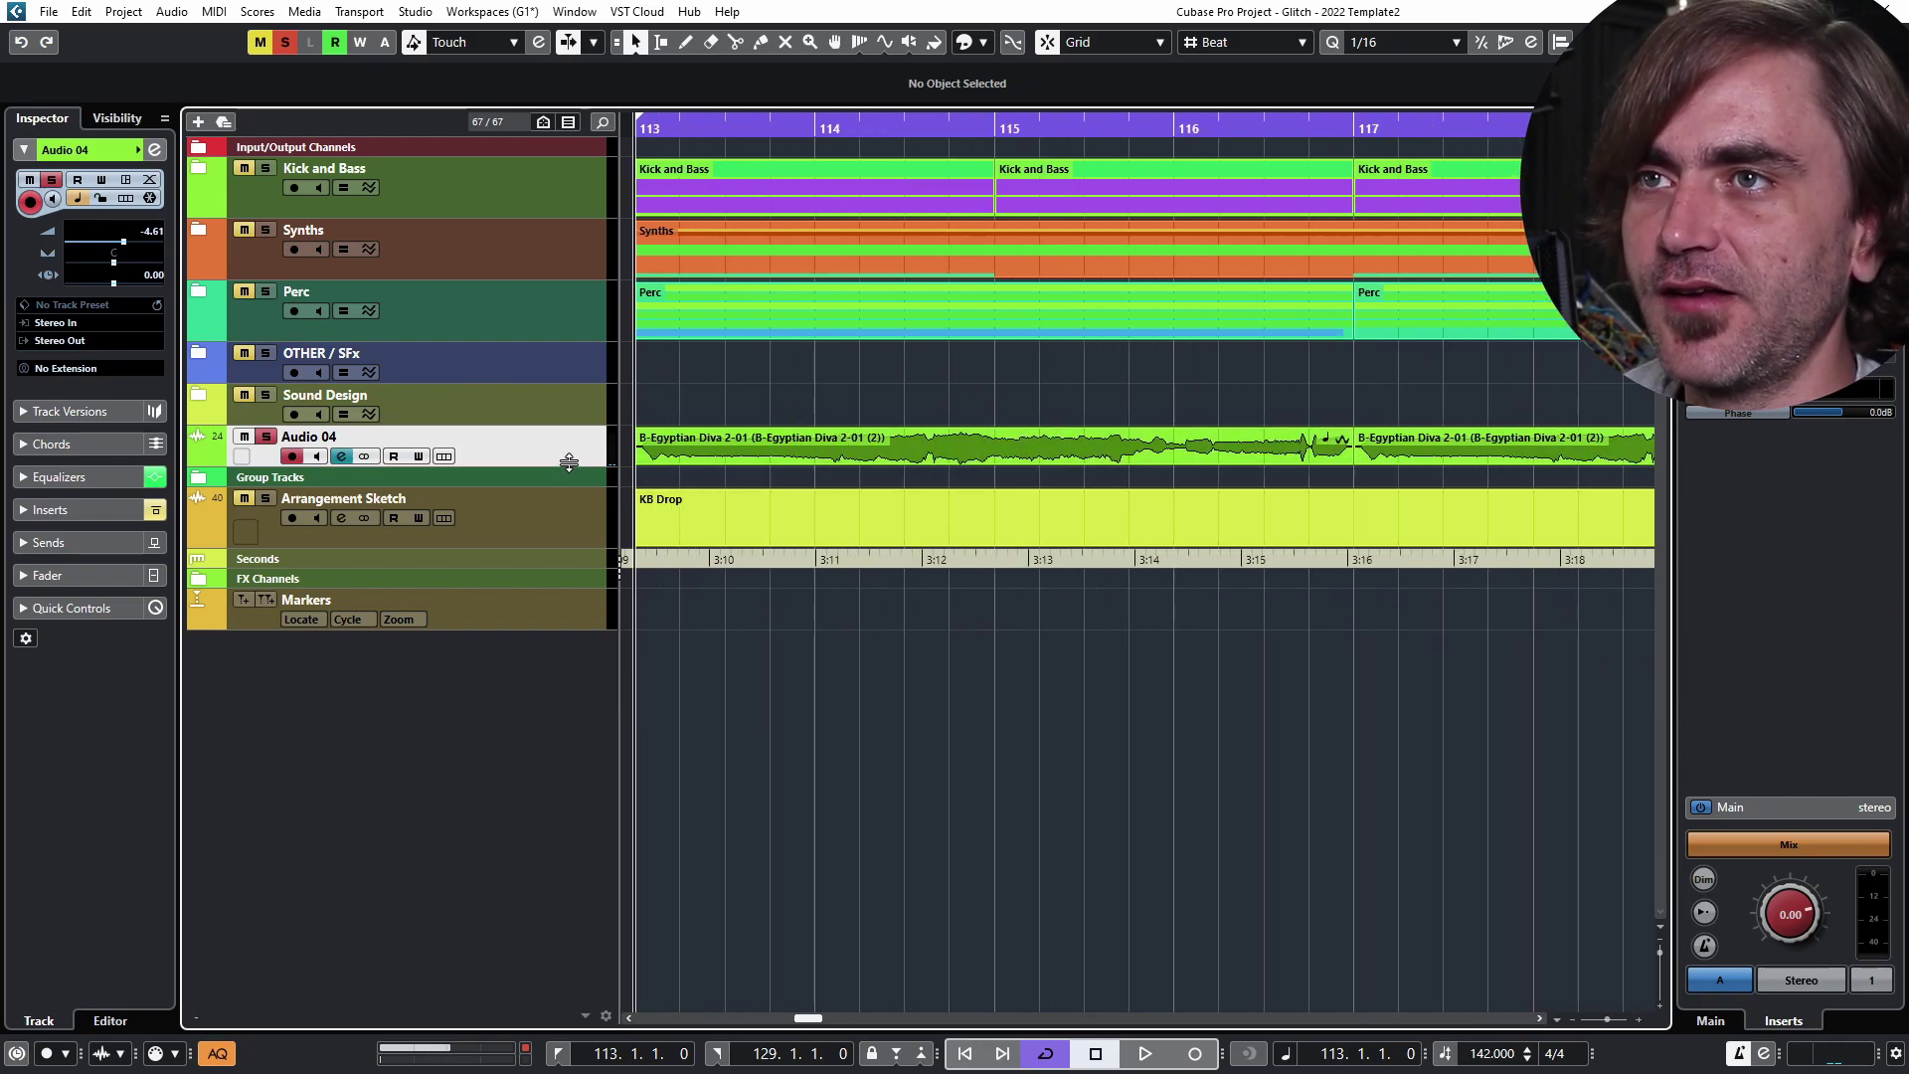
pyautogui.moveTo(570, 466); pyautogui.dragTo(587, 616)
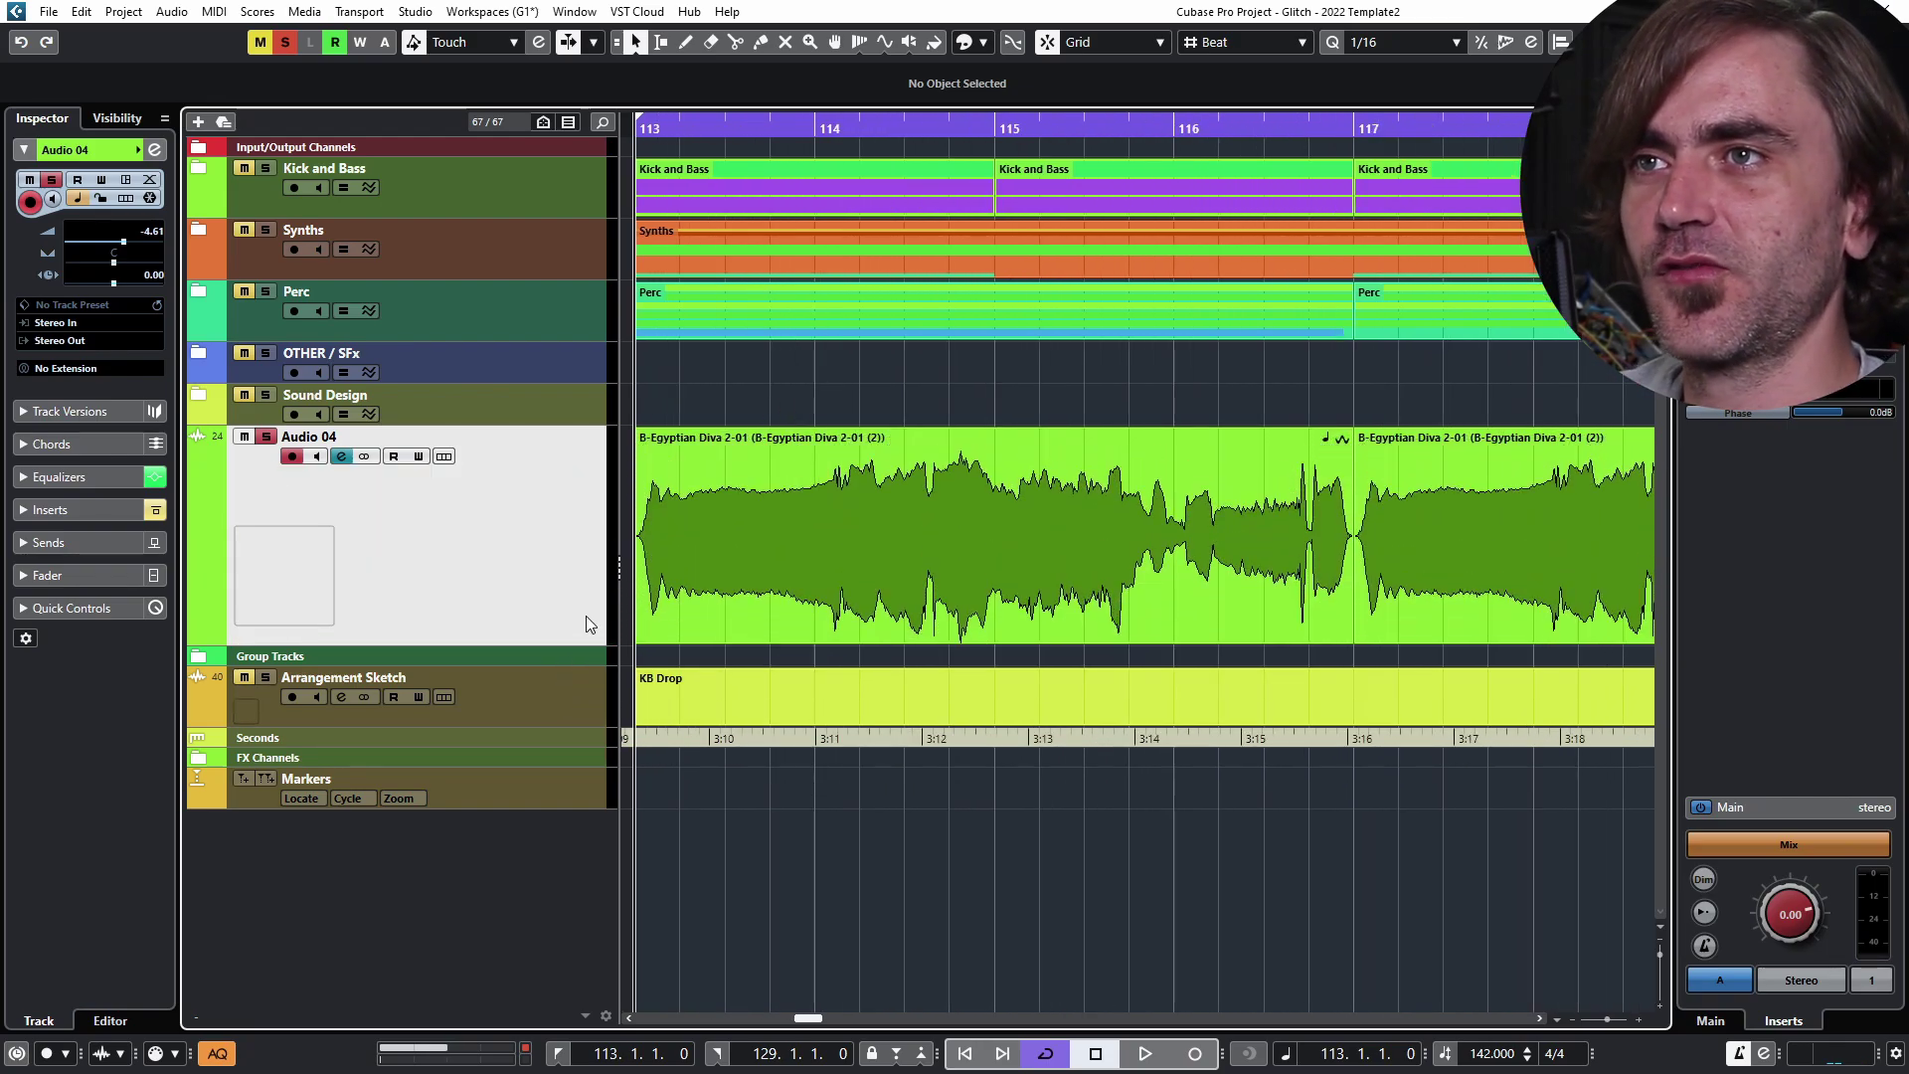
pyautogui.click(819, 354)
pyautogui.scroll(-1, 837, 174)
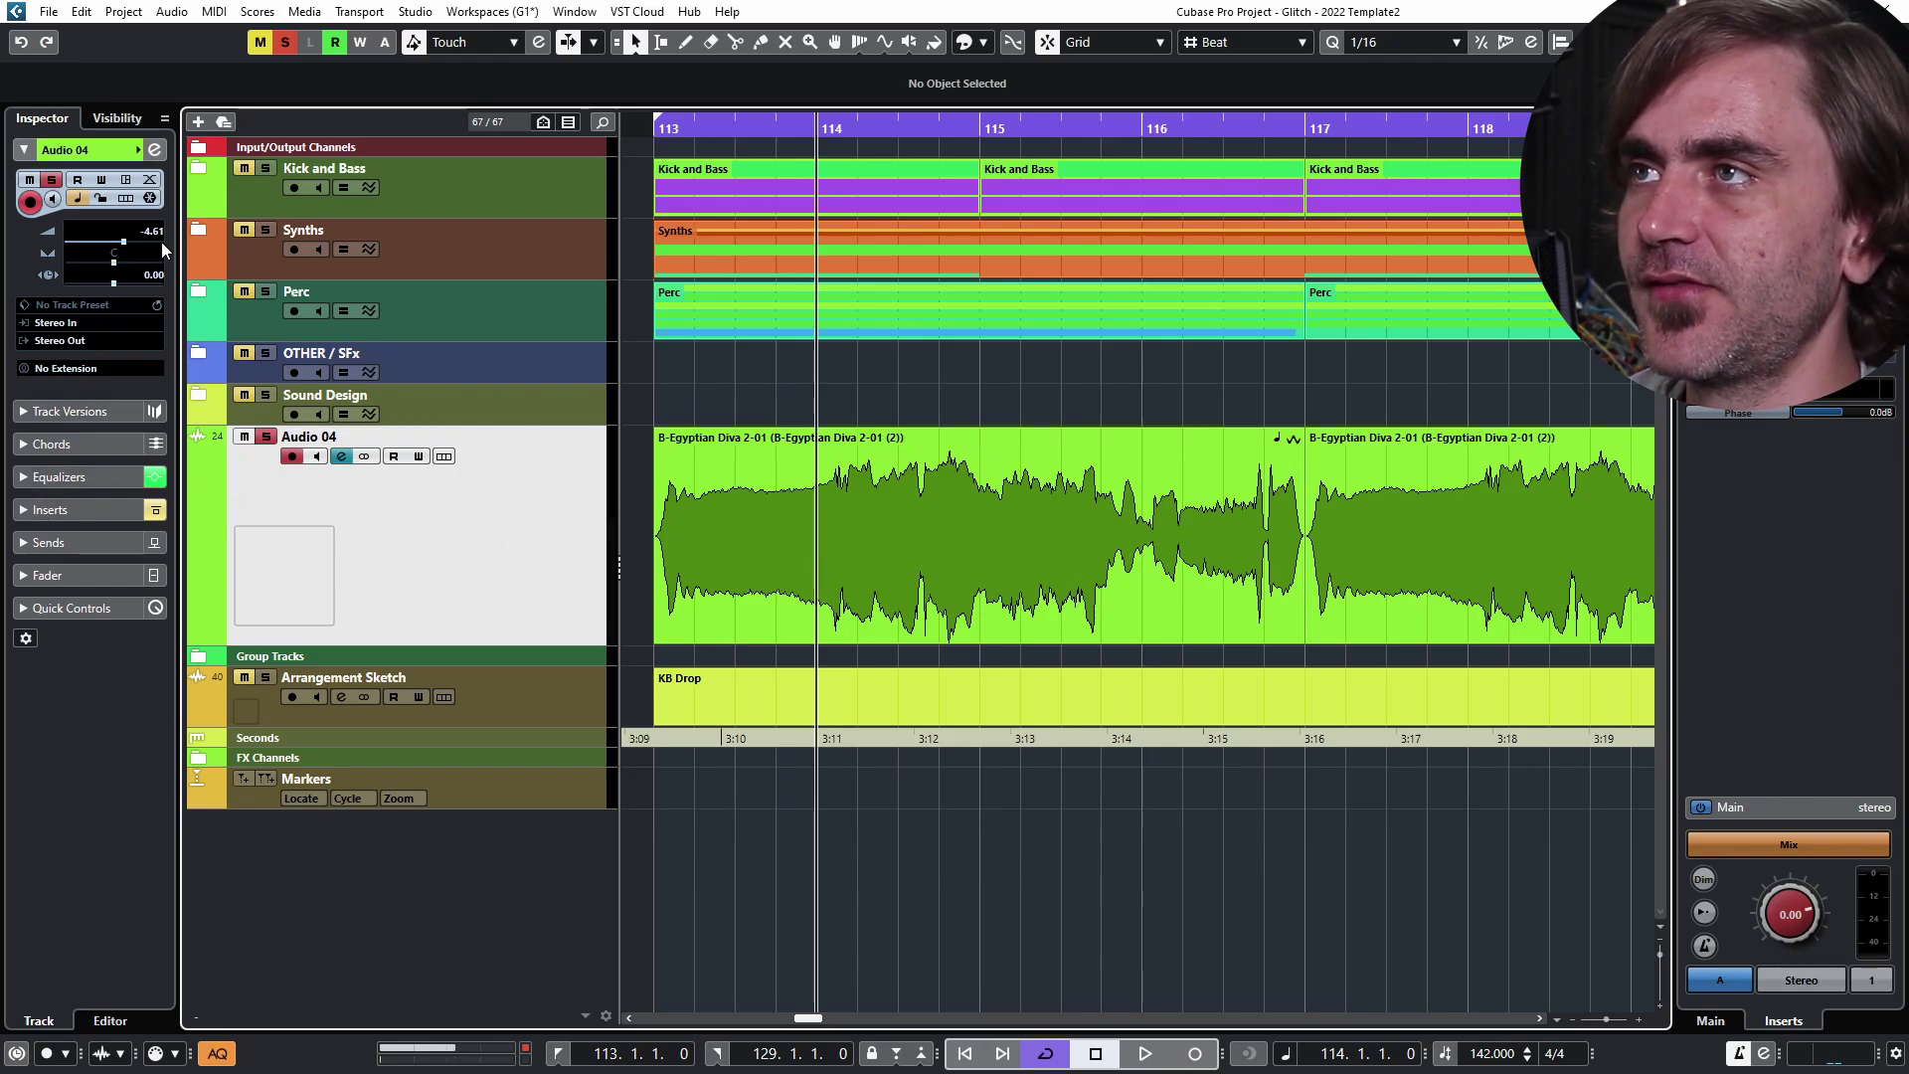
# Step: Reactivate the Reason Rack insert on Audio 04, open its plugin window and play the vocal through the AutoVocode patch
pyautogui.click(155, 149)
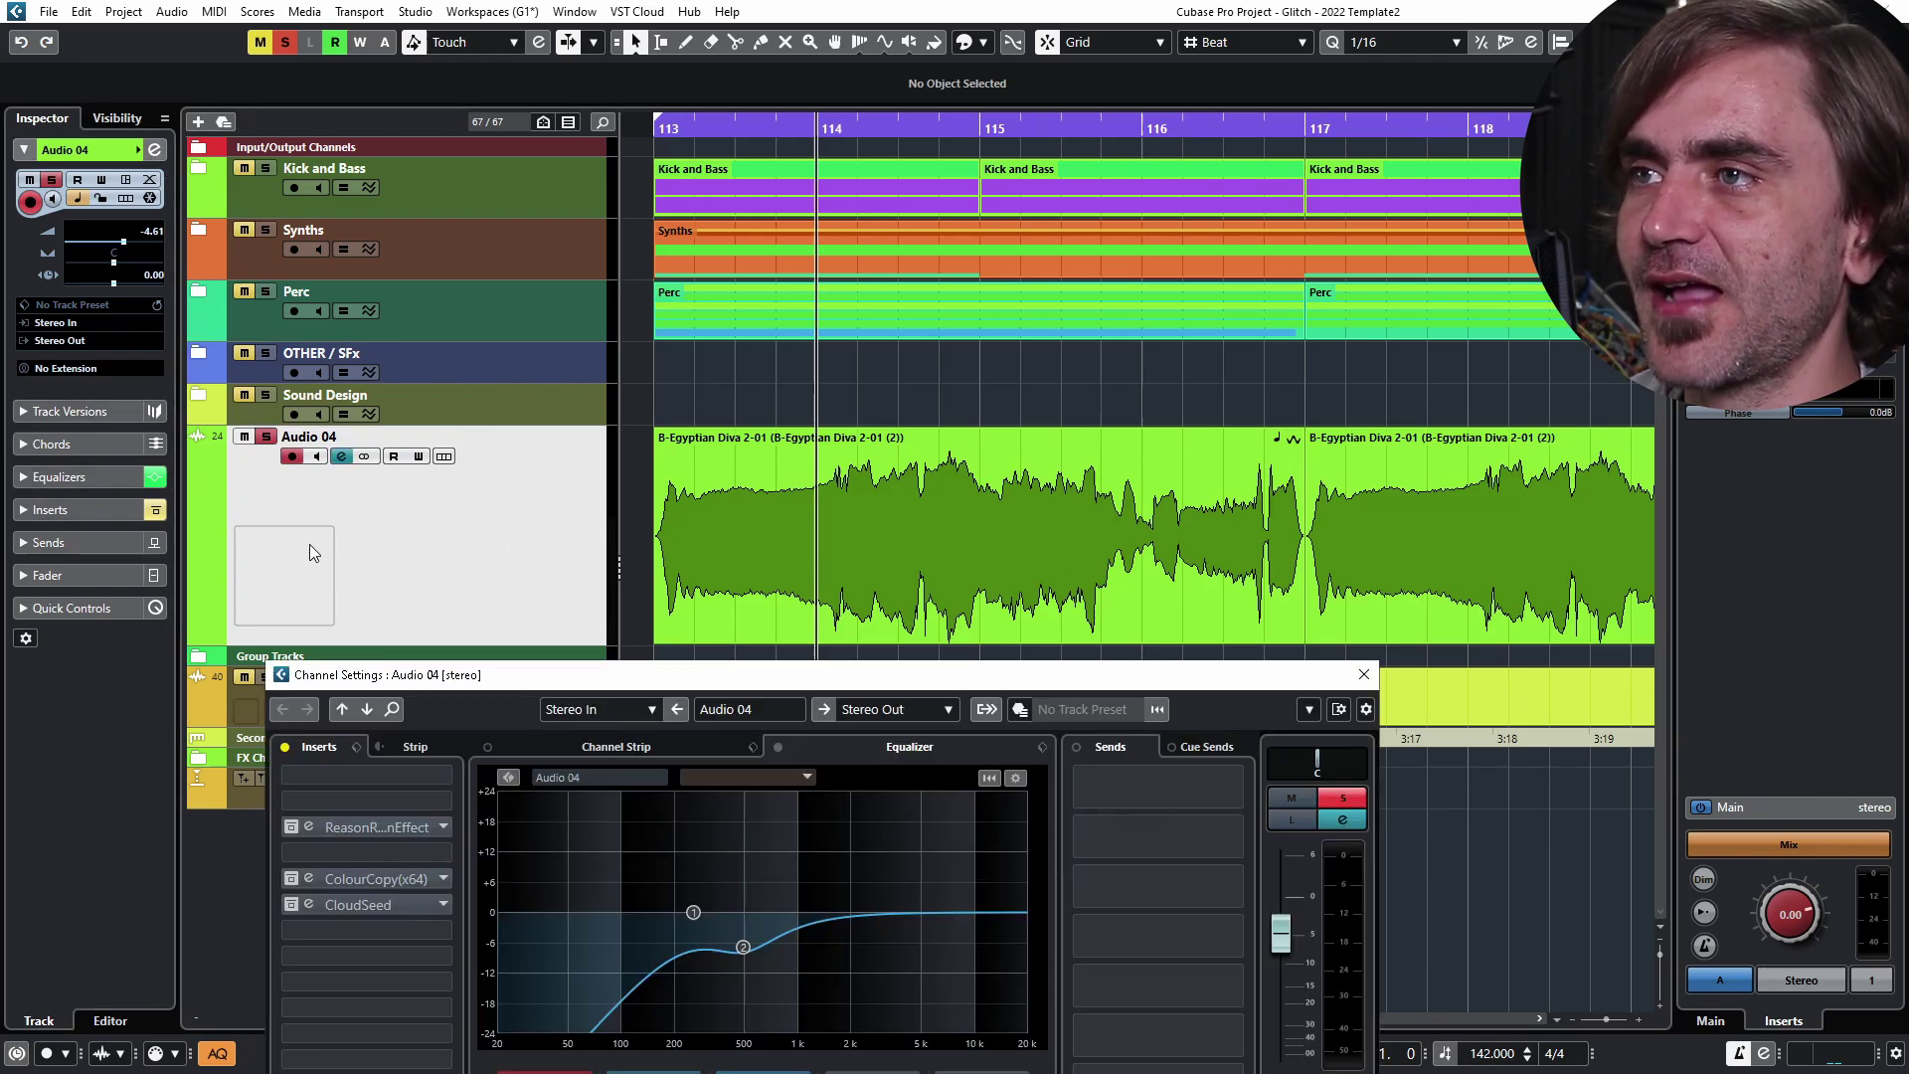
pyautogui.click(289, 826)
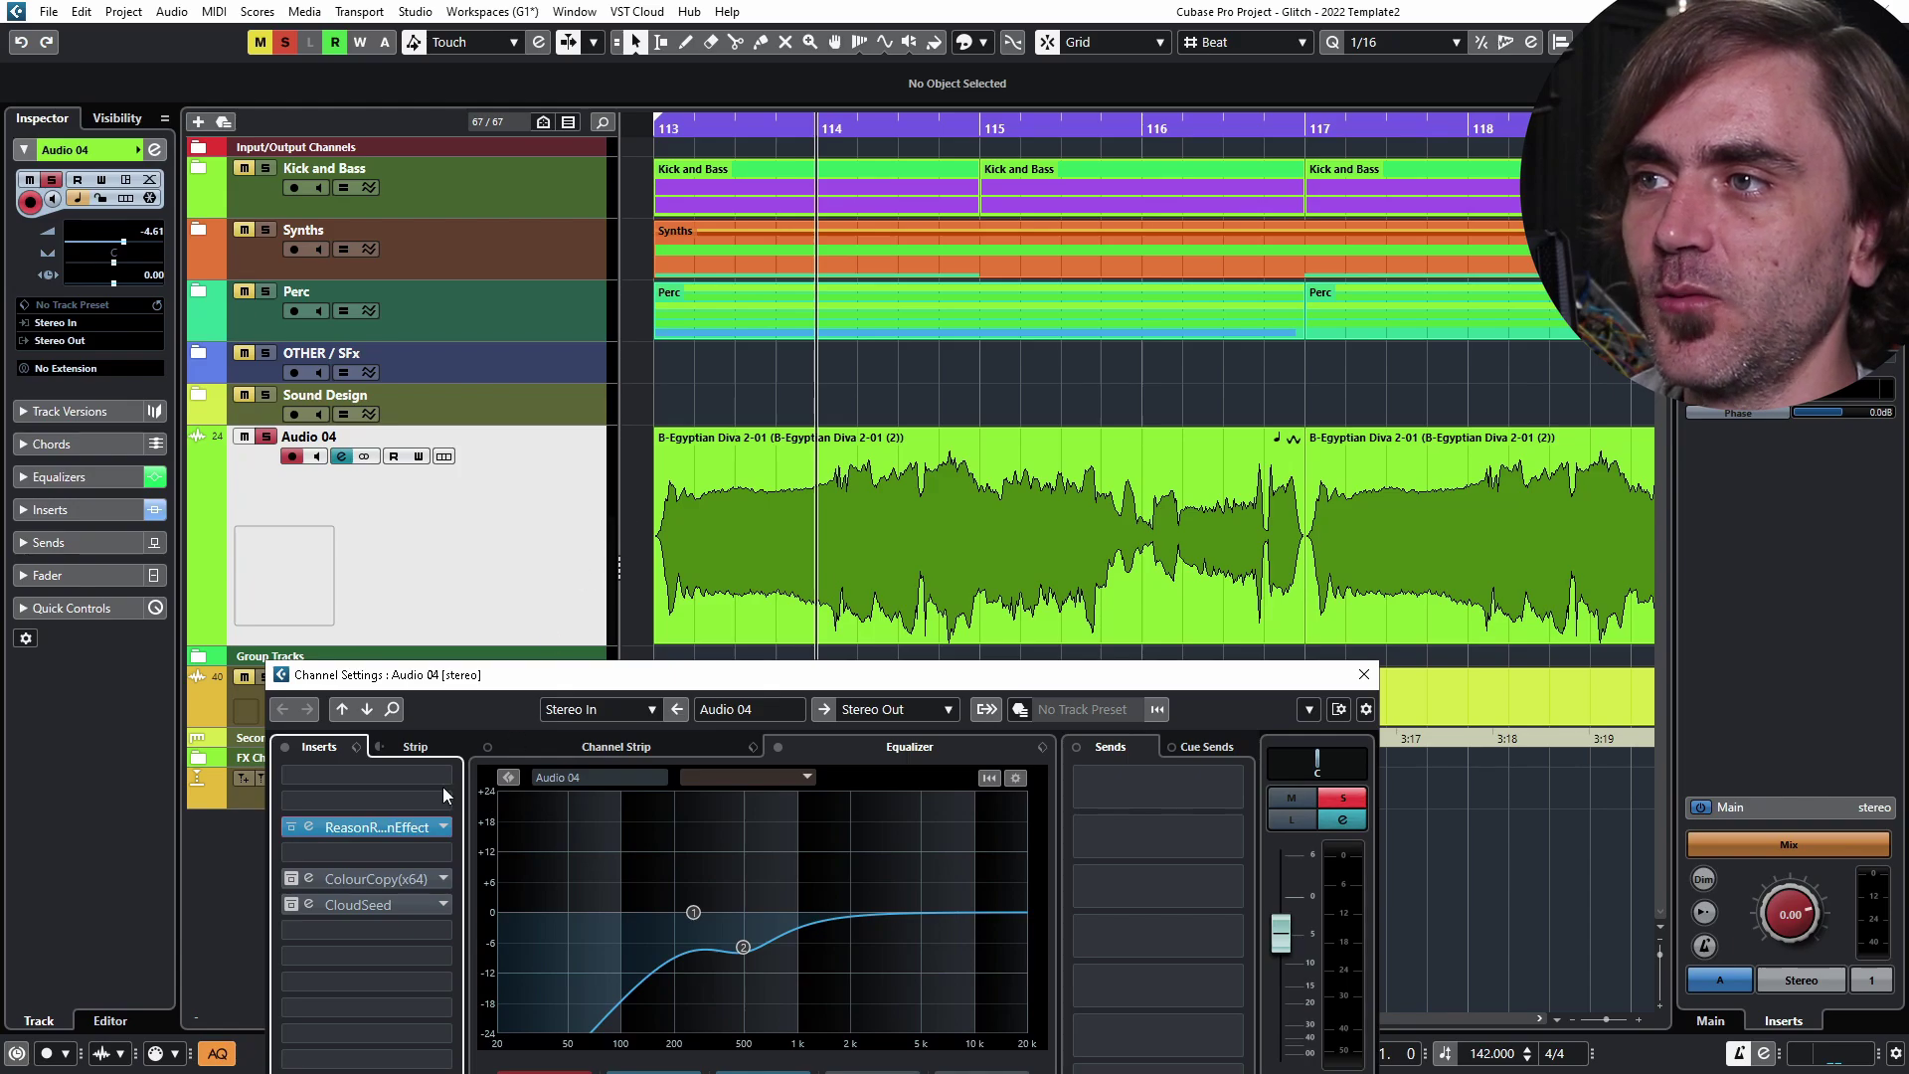
pyautogui.click(308, 826)
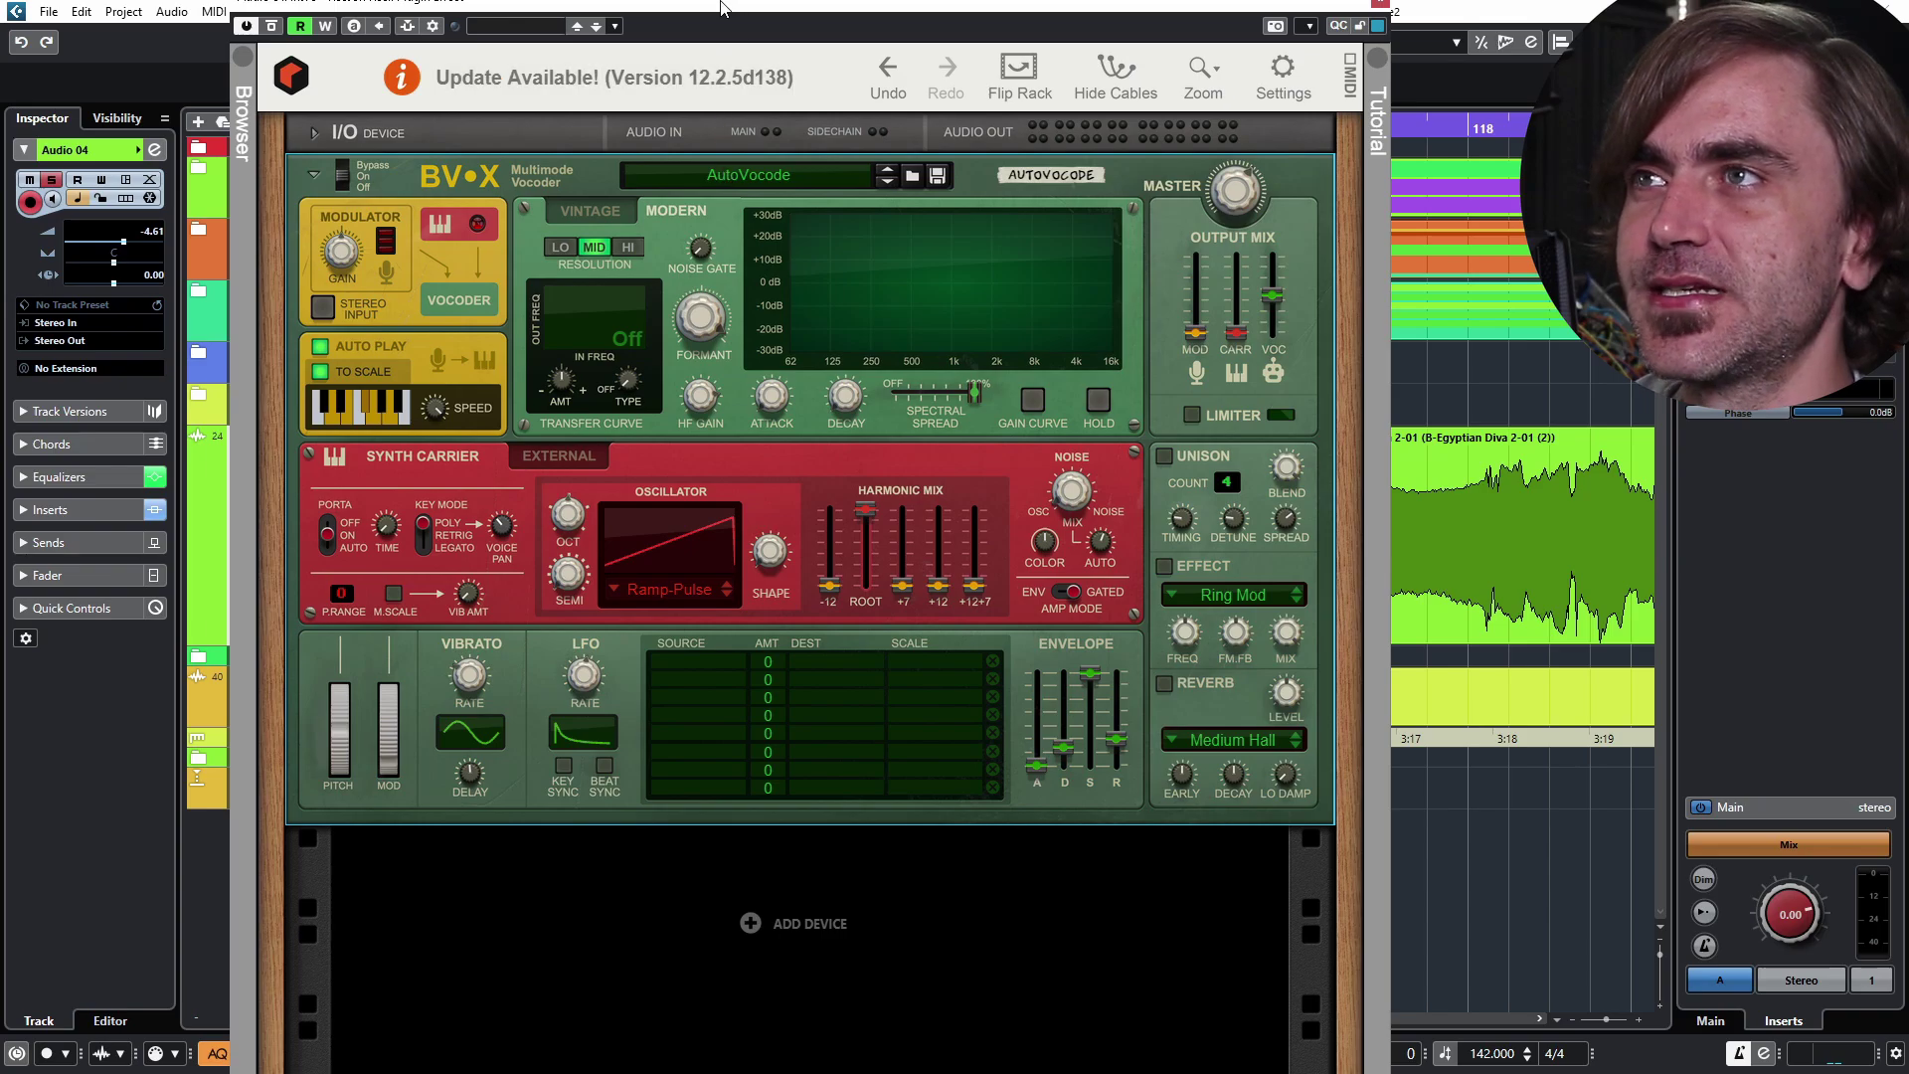
pyautogui.press('space')
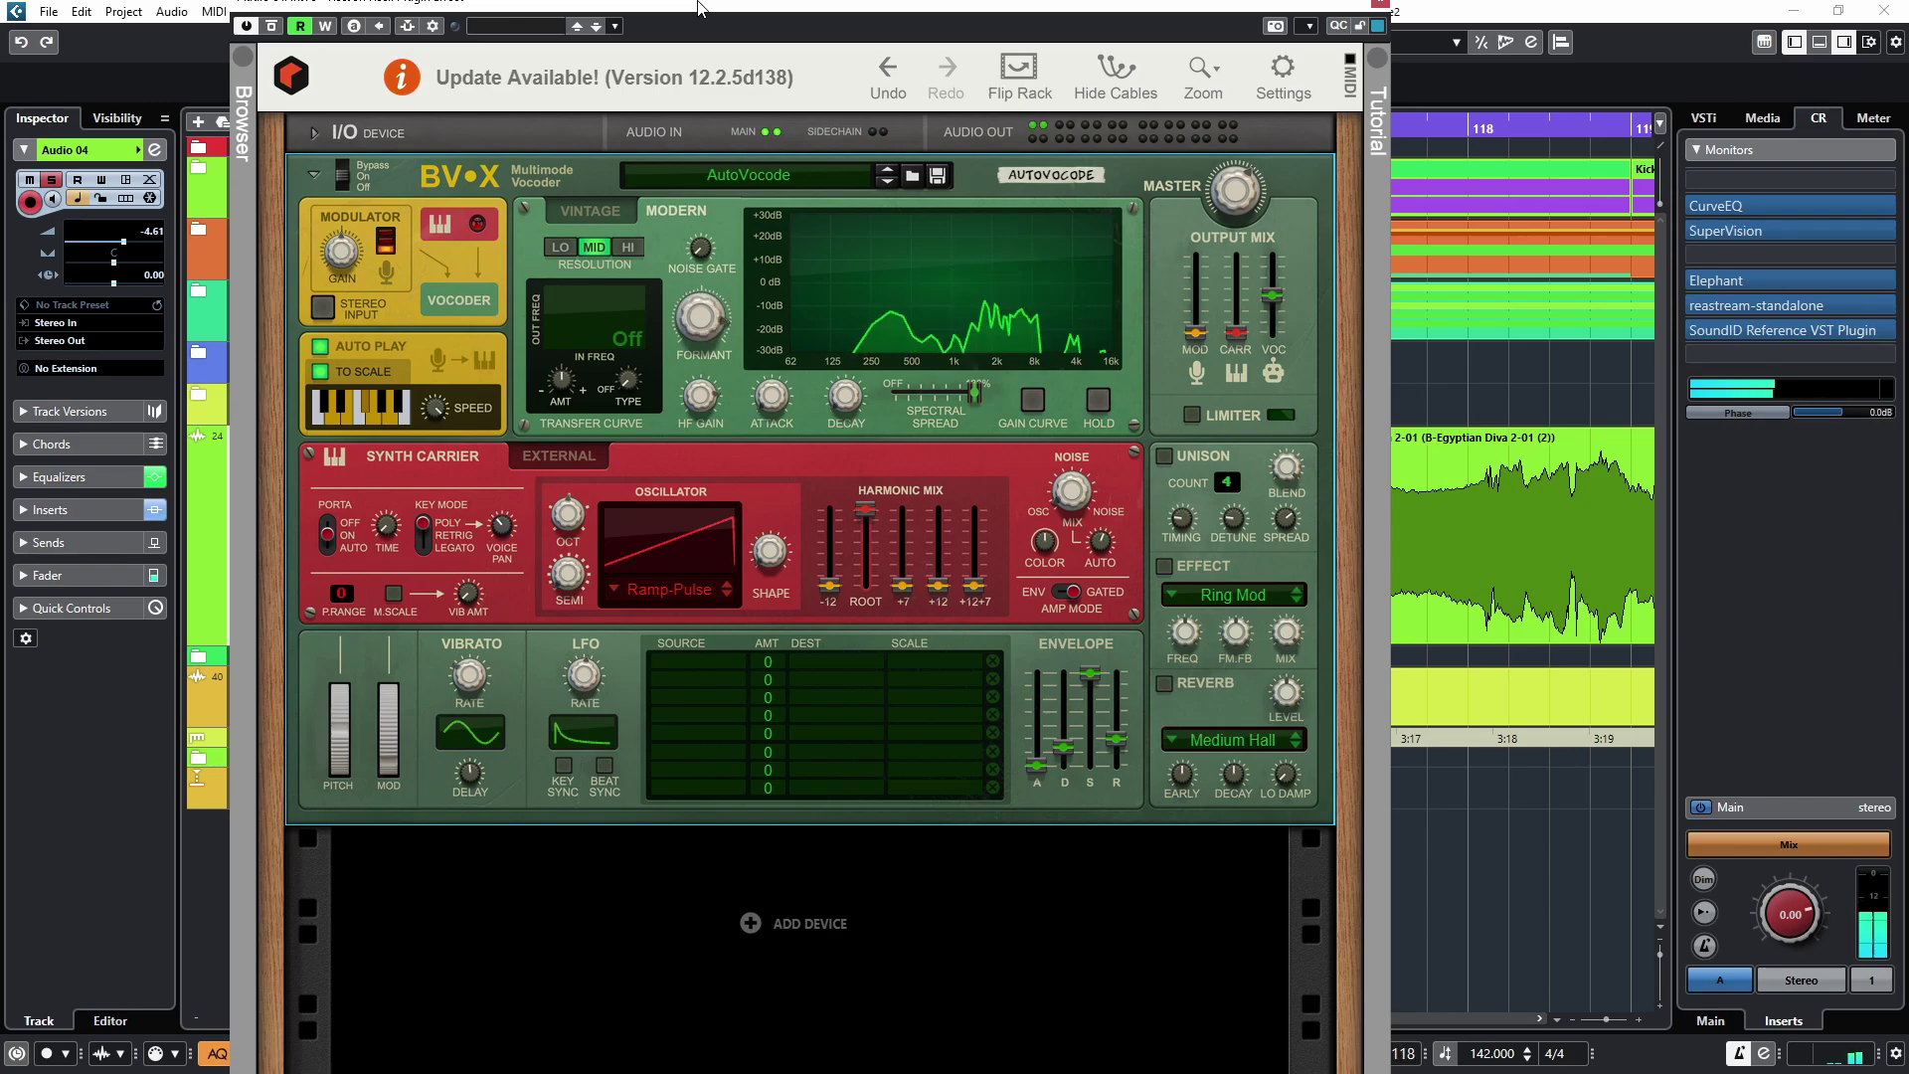
pyautogui.press('space')
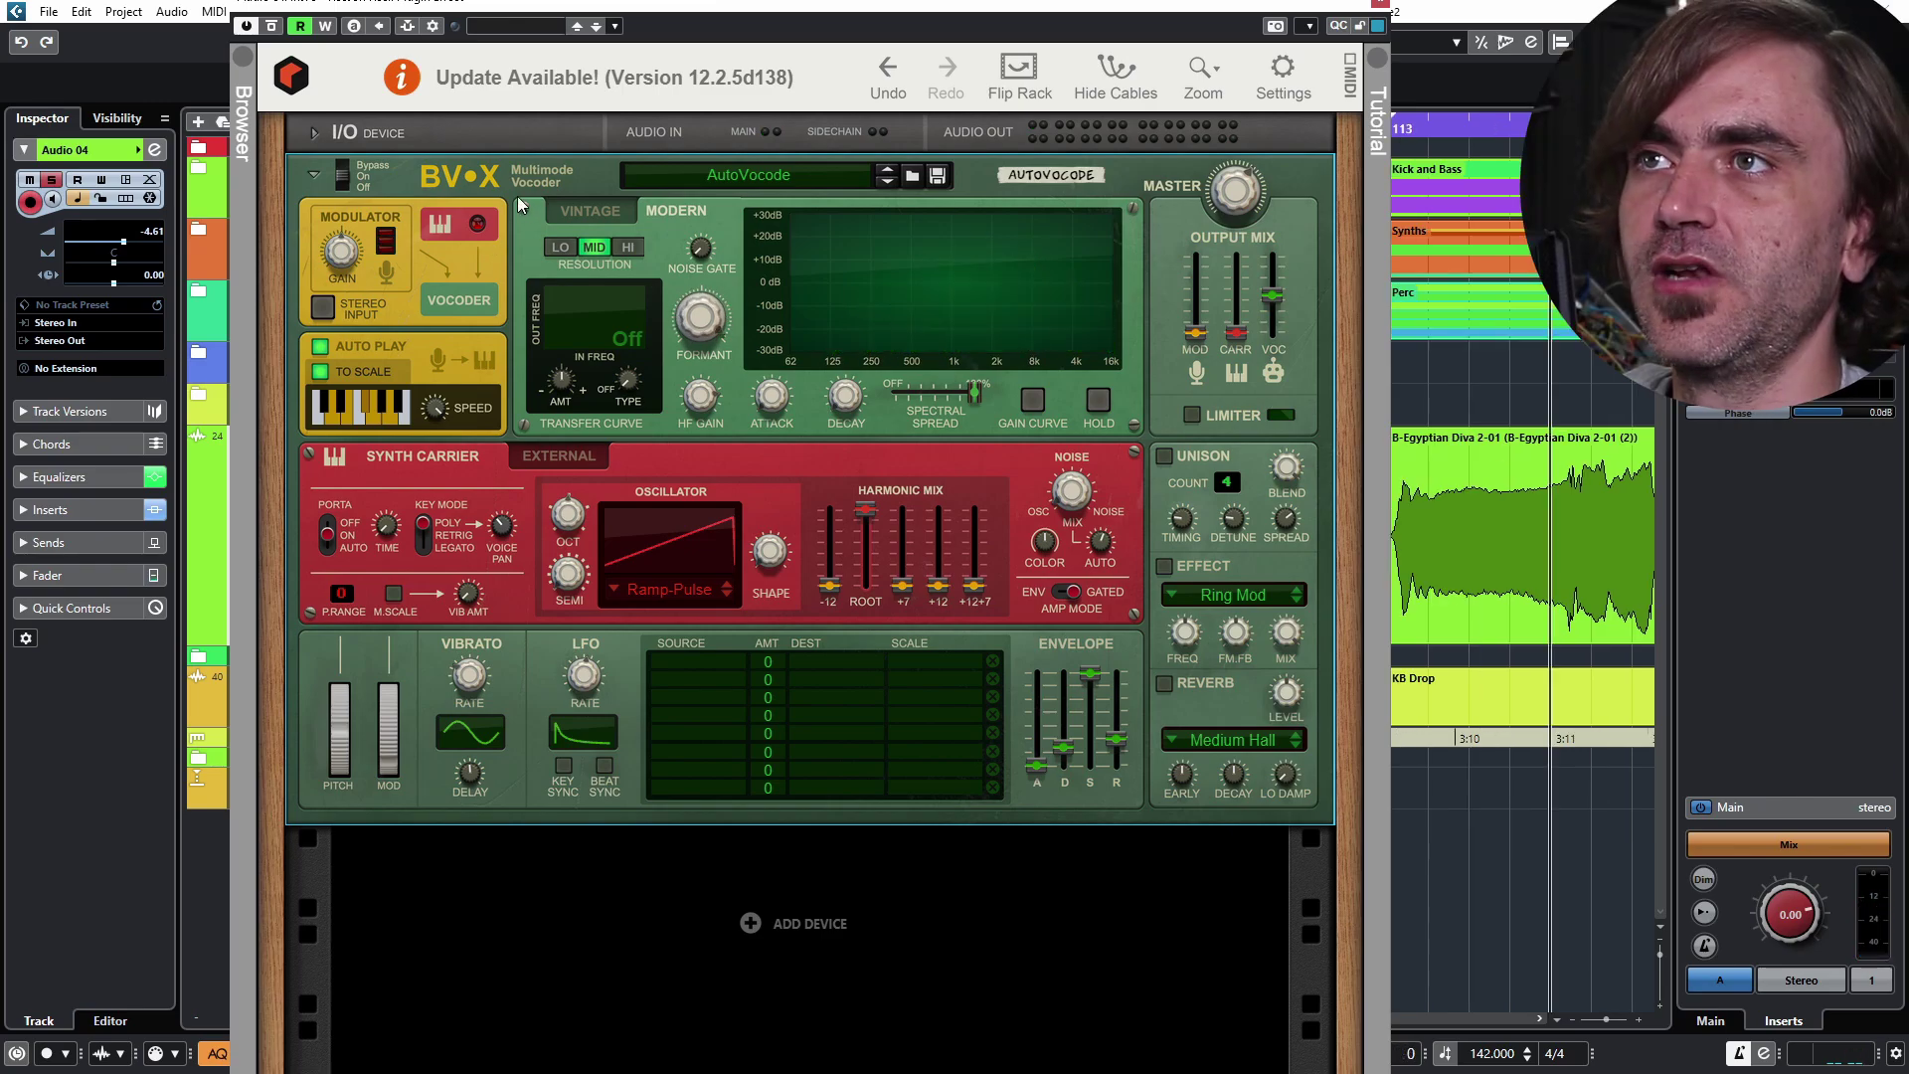
# Step: Reset the BV-X vocoder to its initial patch, enable Auto Play and play the vocal through it
pyautogui.rightClick(527, 183)
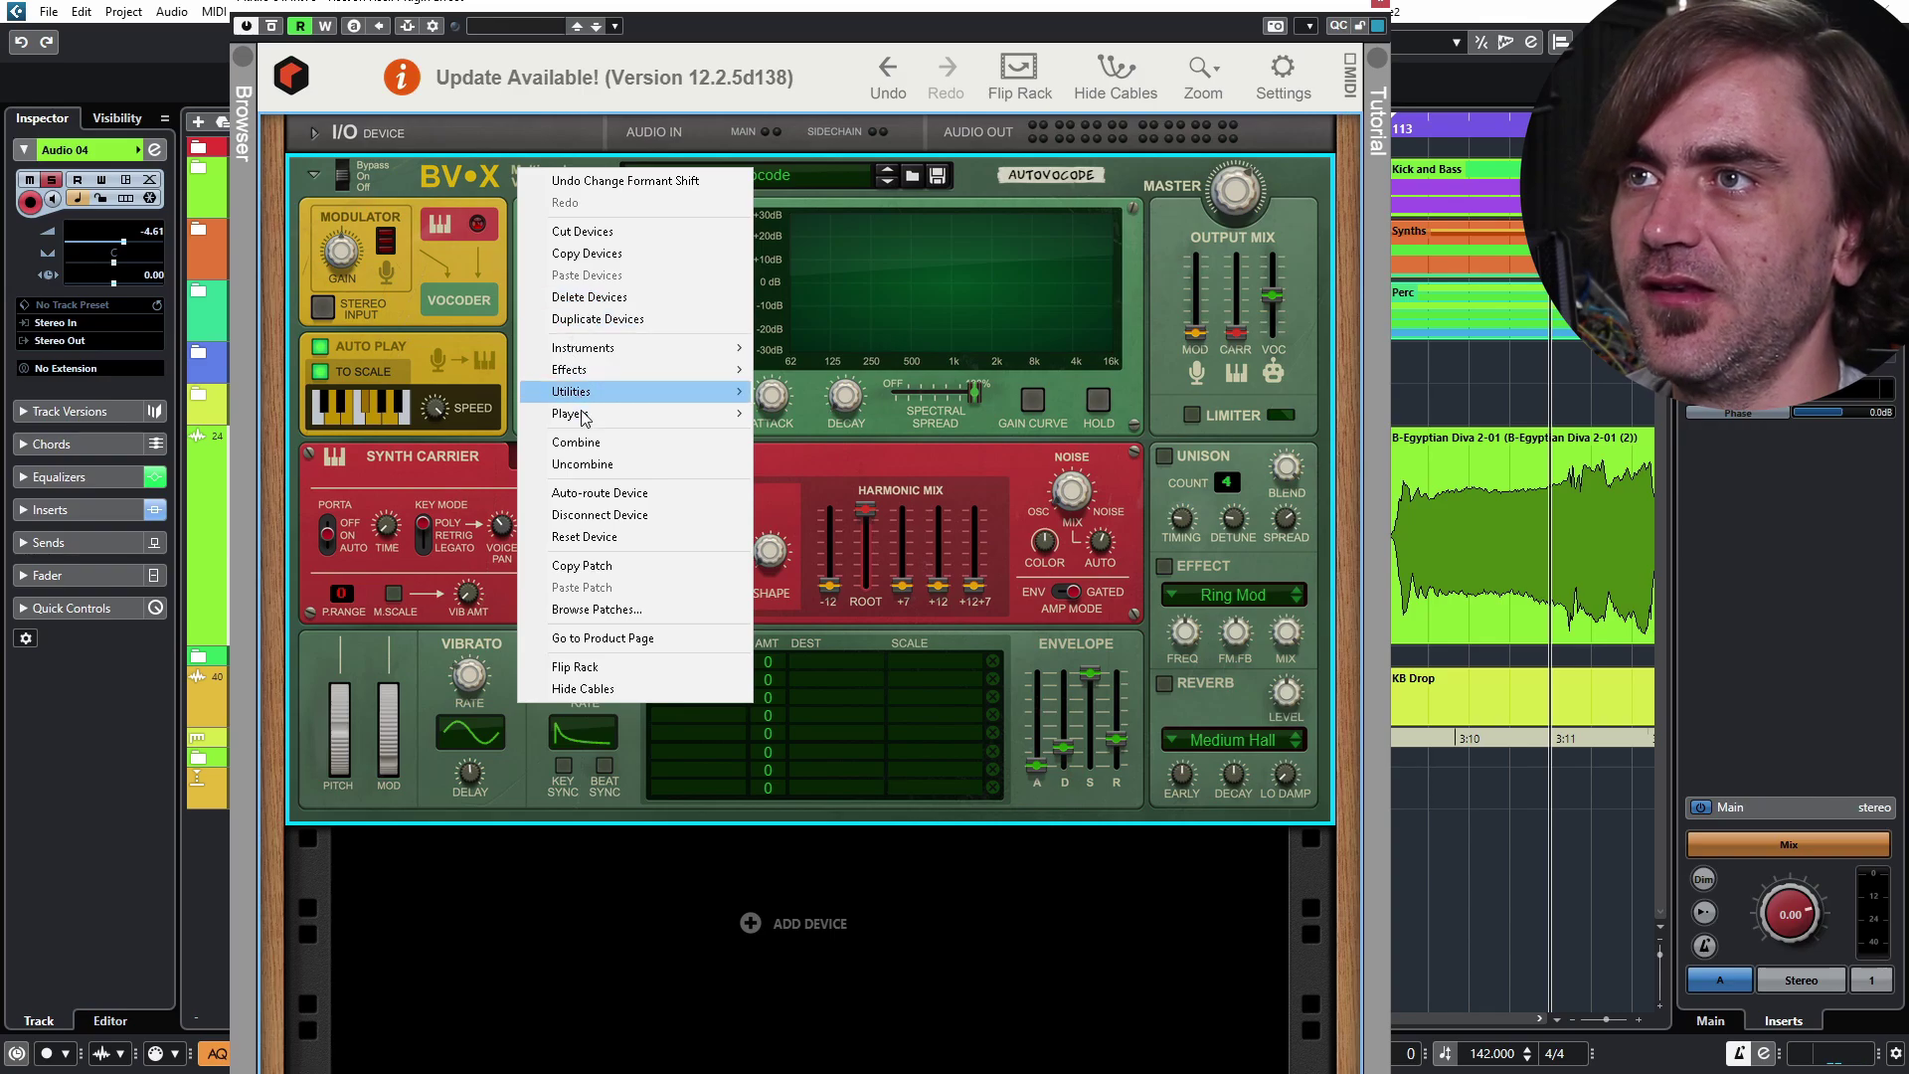
pyautogui.click(586, 537)
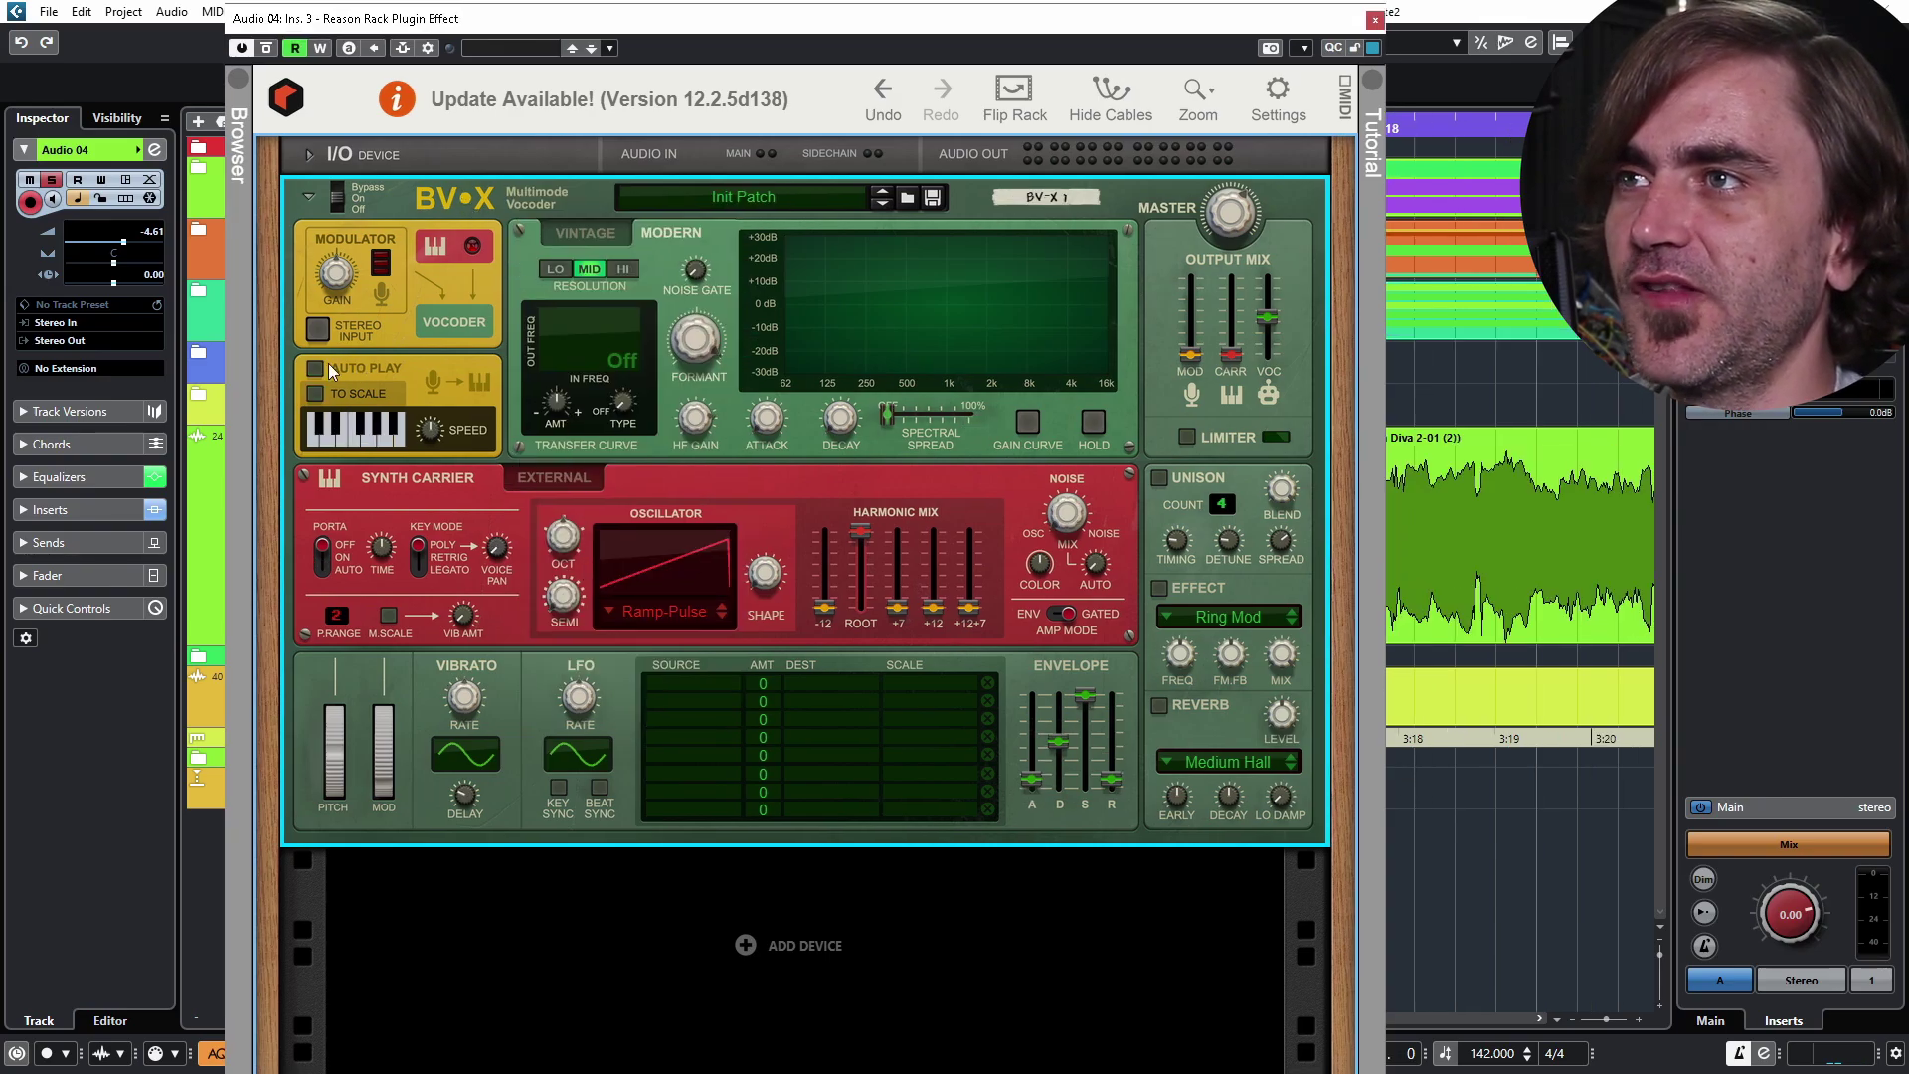
pyautogui.click(314, 368)
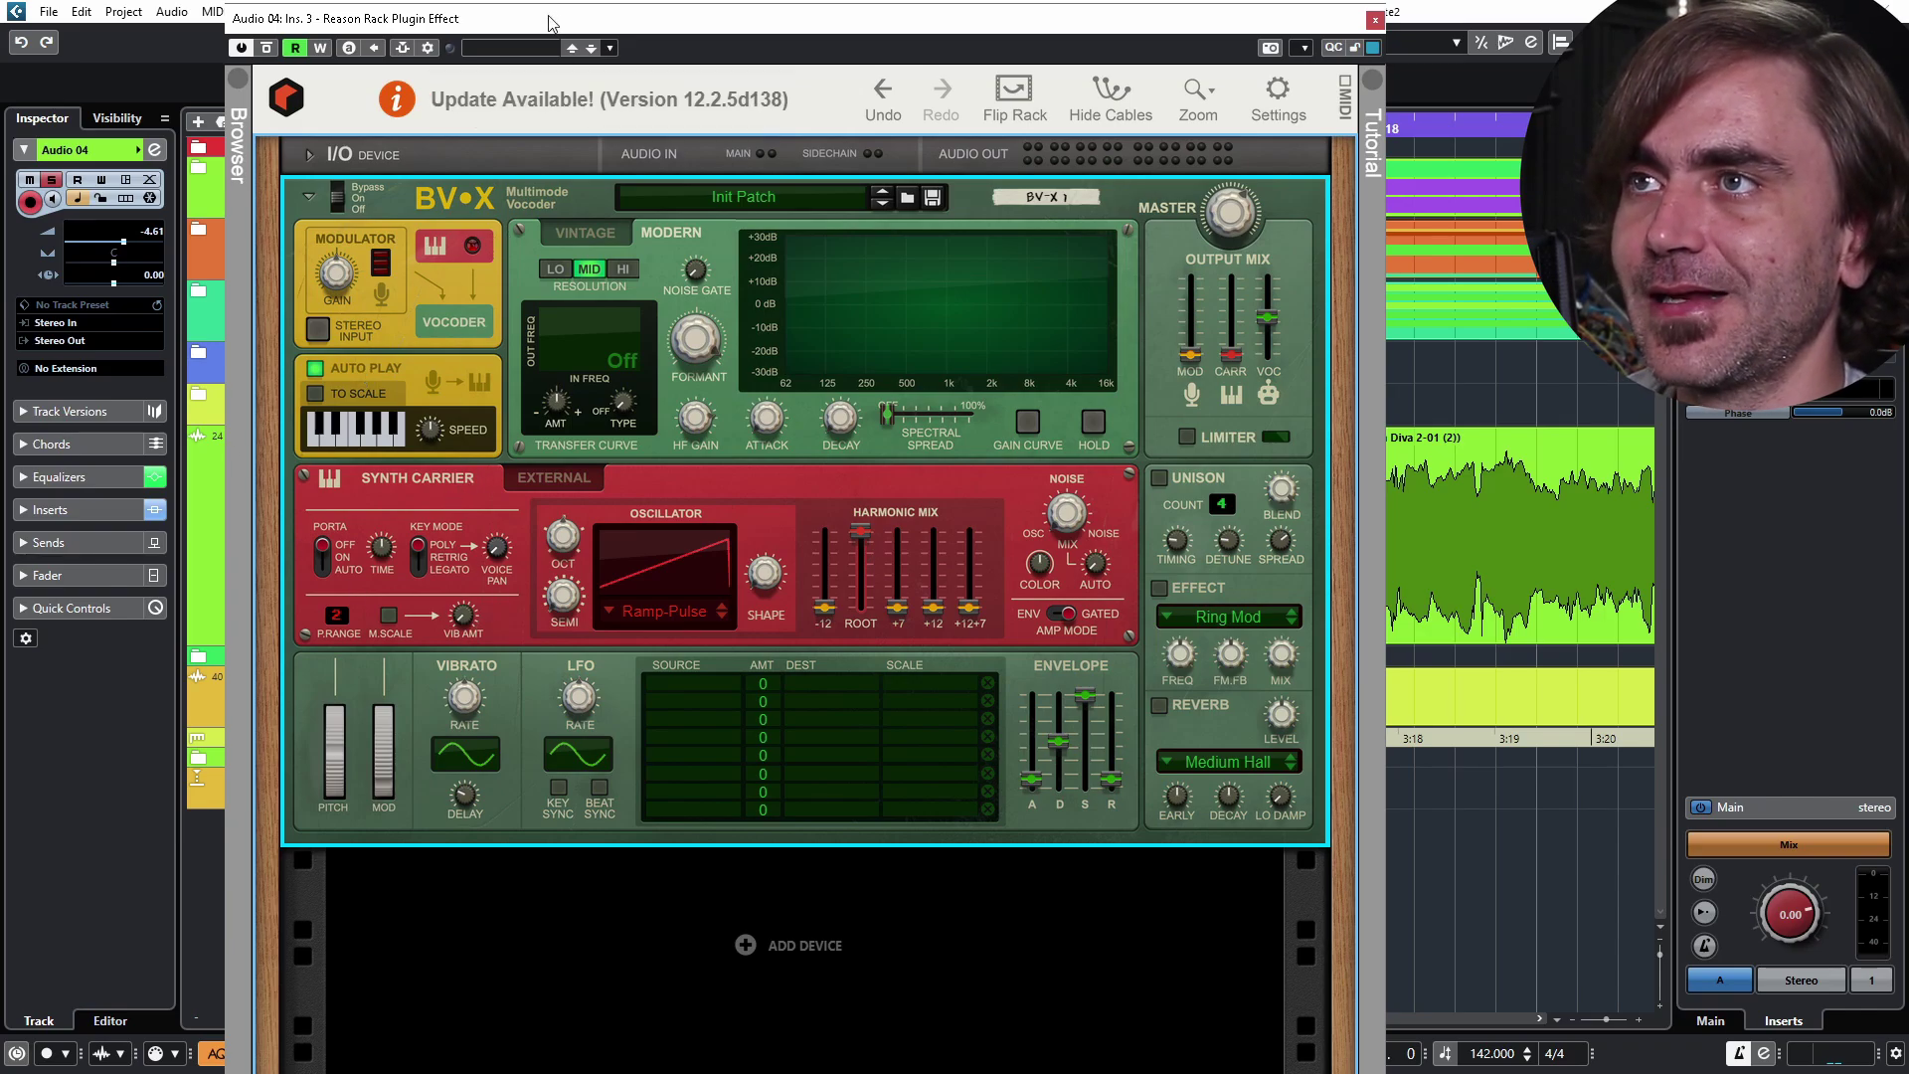
pyautogui.press('space')
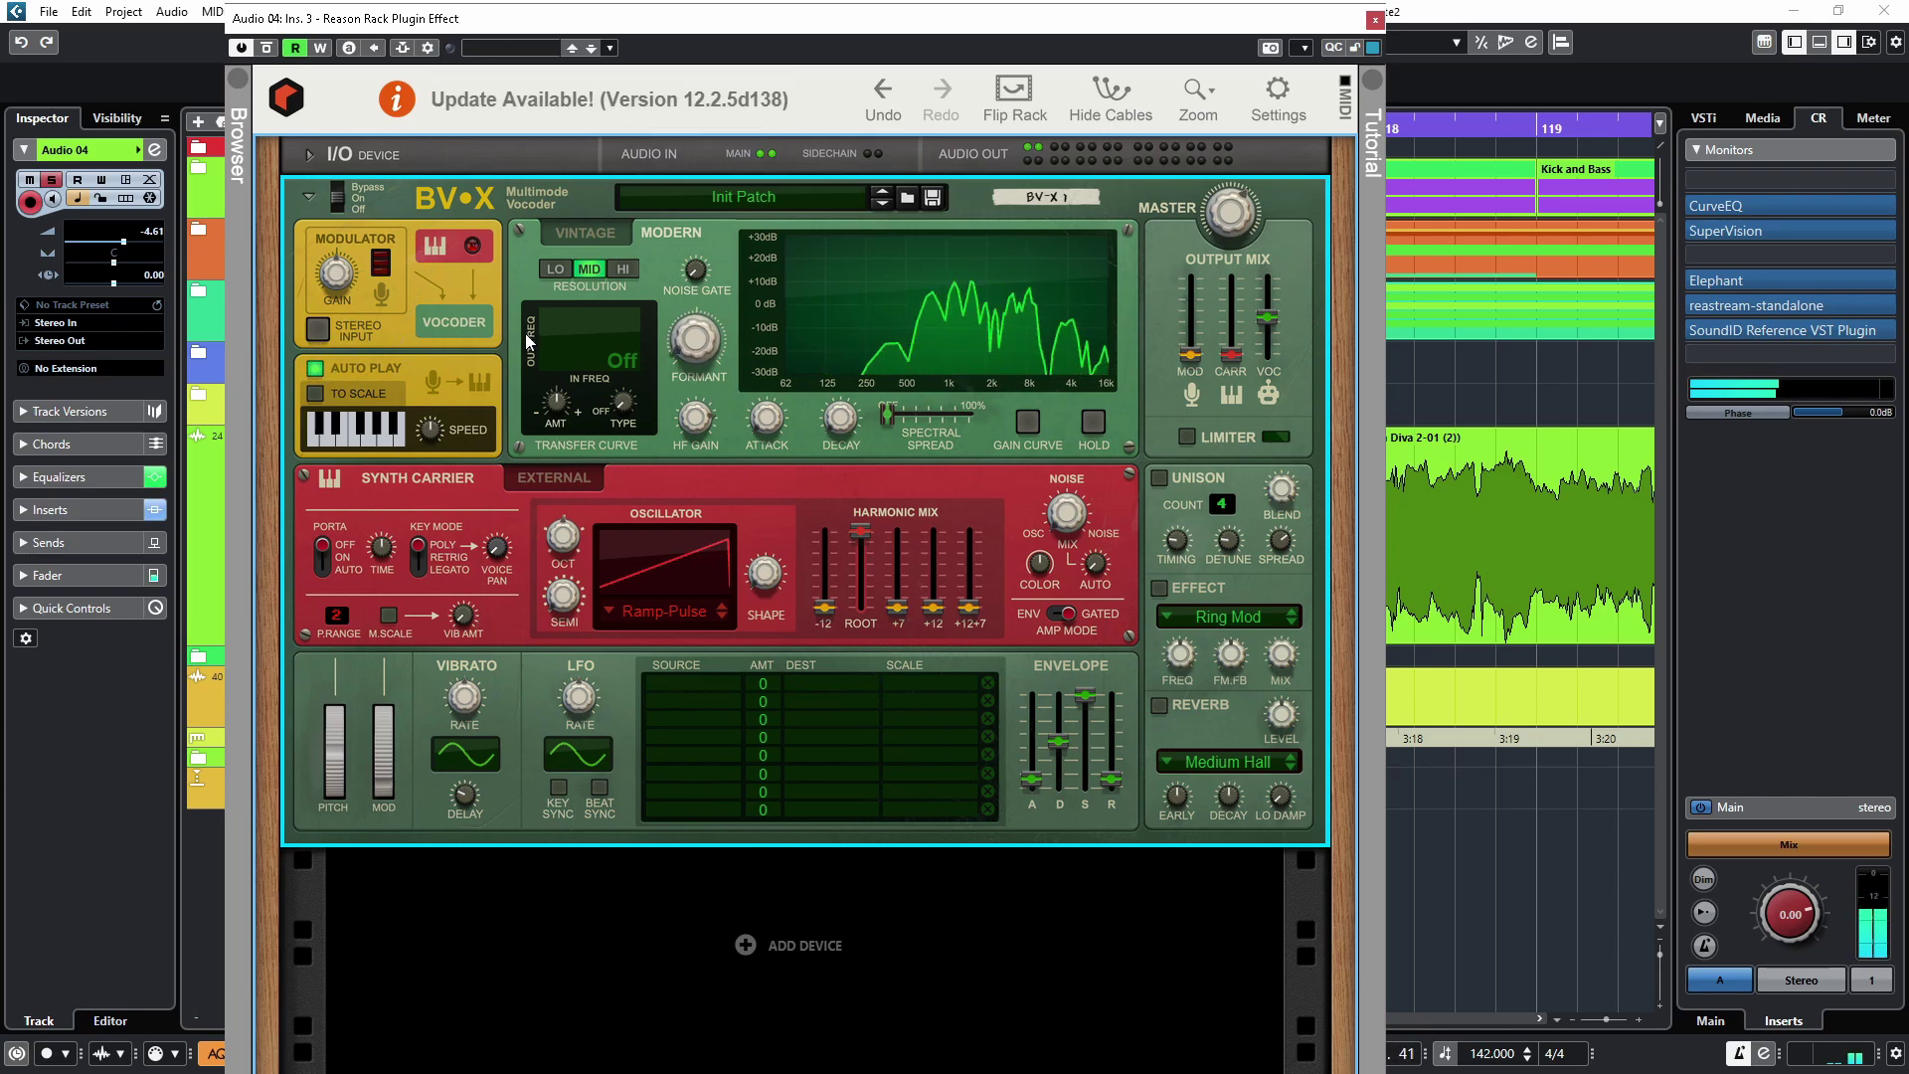
pyautogui.moveTo(679, 353)
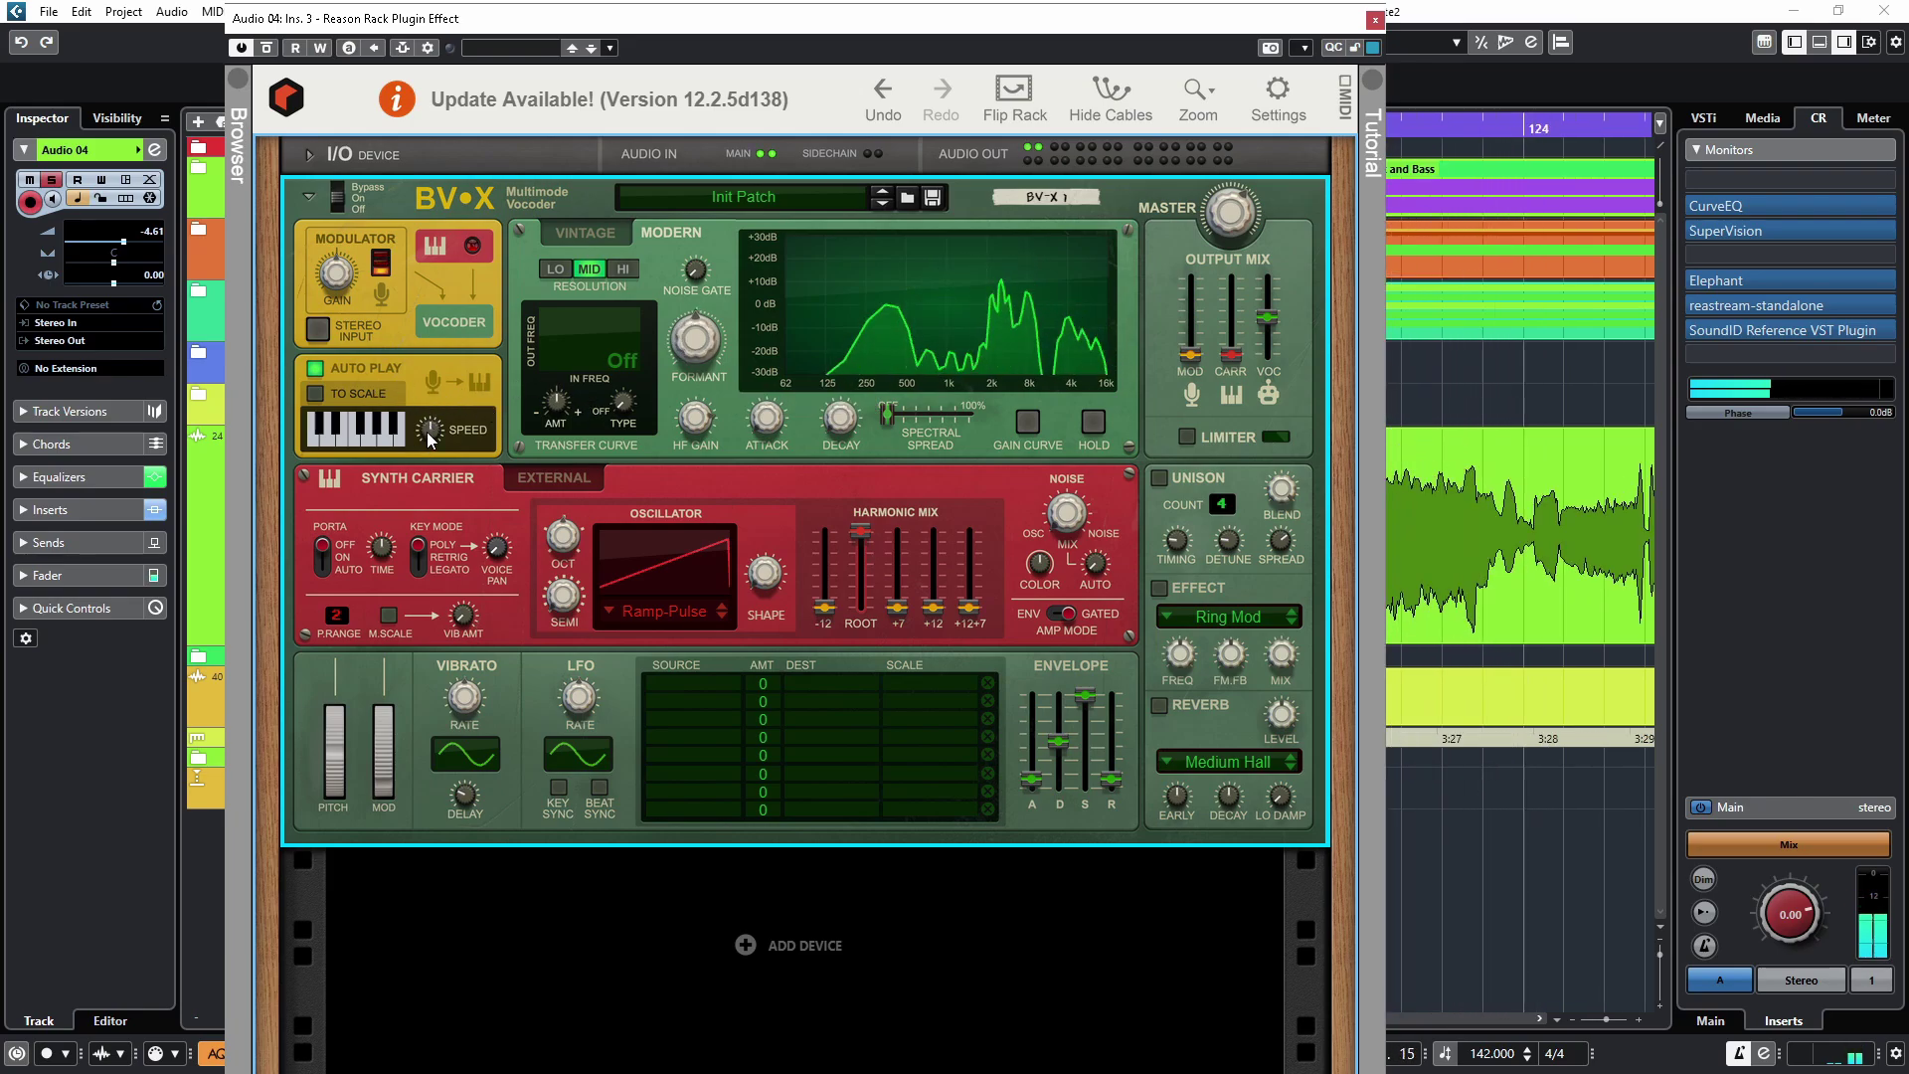
pyautogui.press('space')
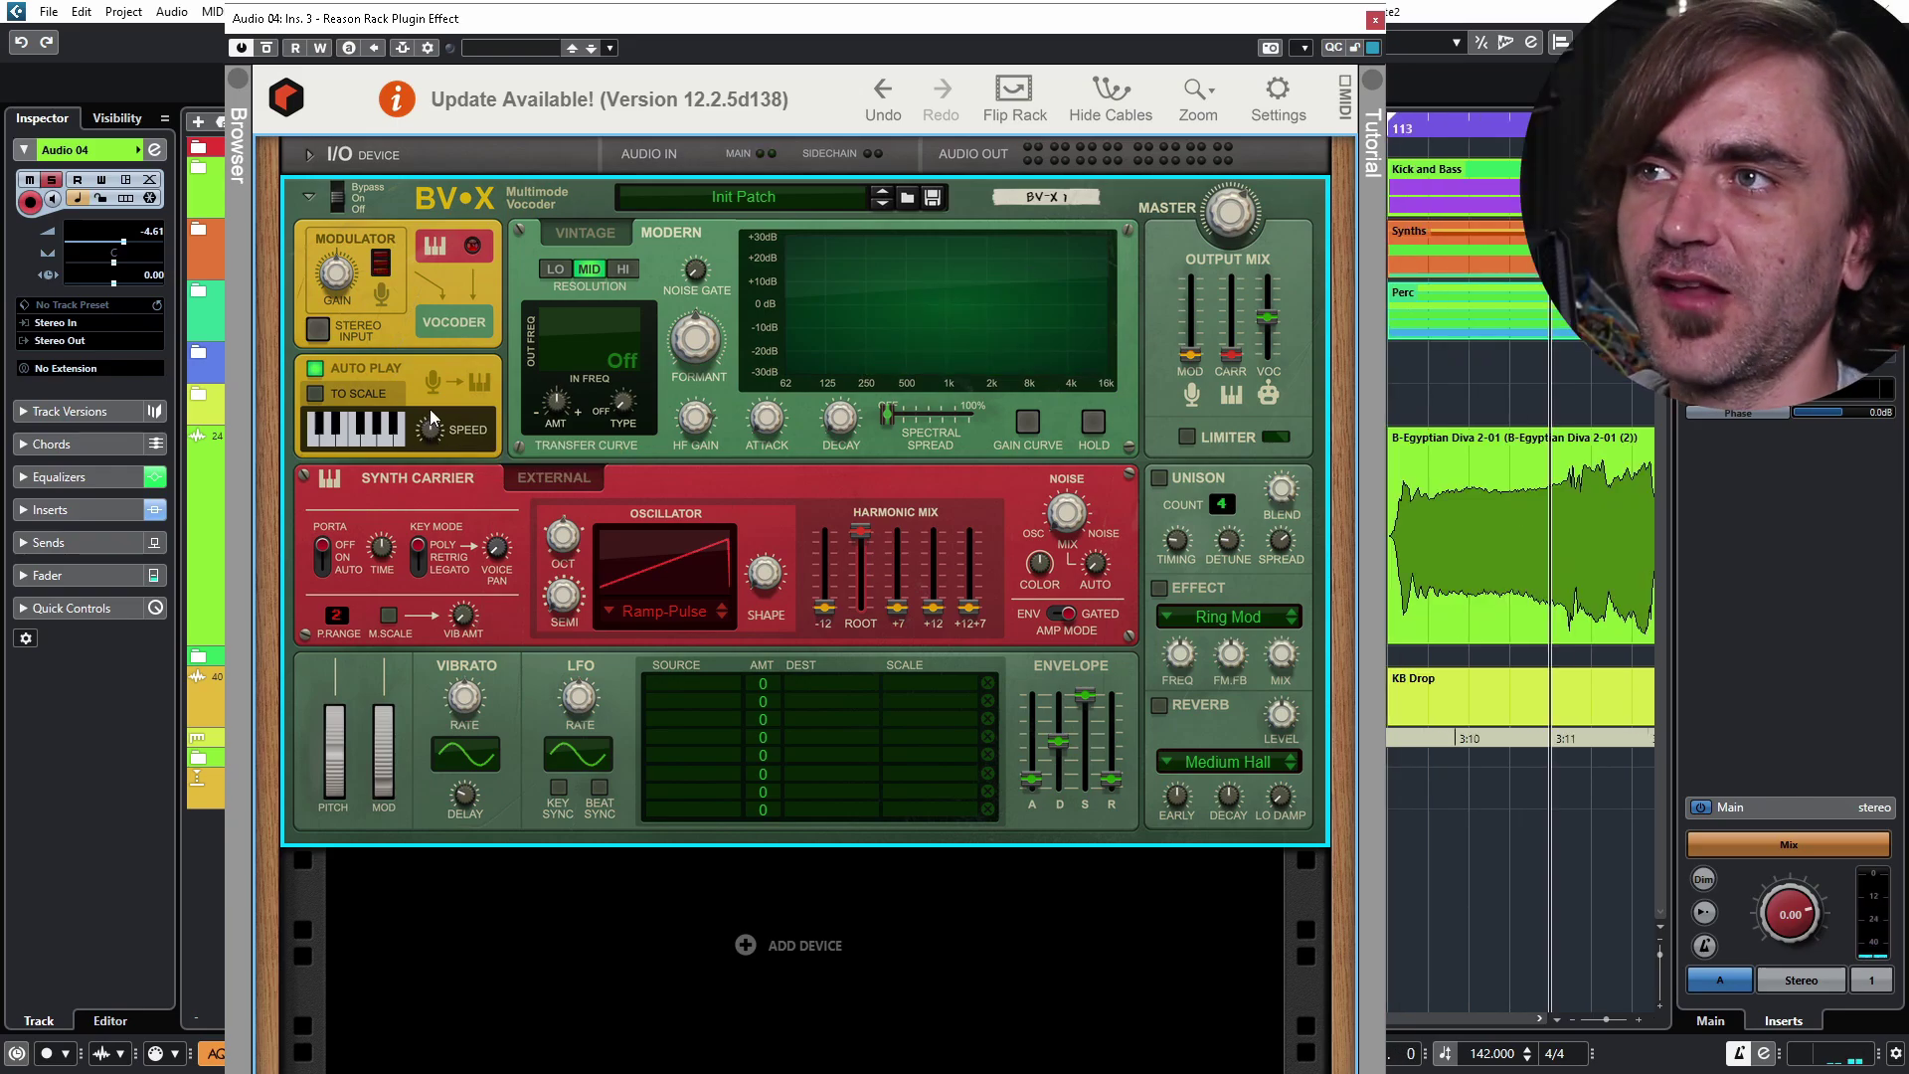
# Step: Set the vocoder's Auto Play tracking speed to 100% and enable To Scale
pyautogui.moveTo(432, 417); pyautogui.dragTo(449, 342)
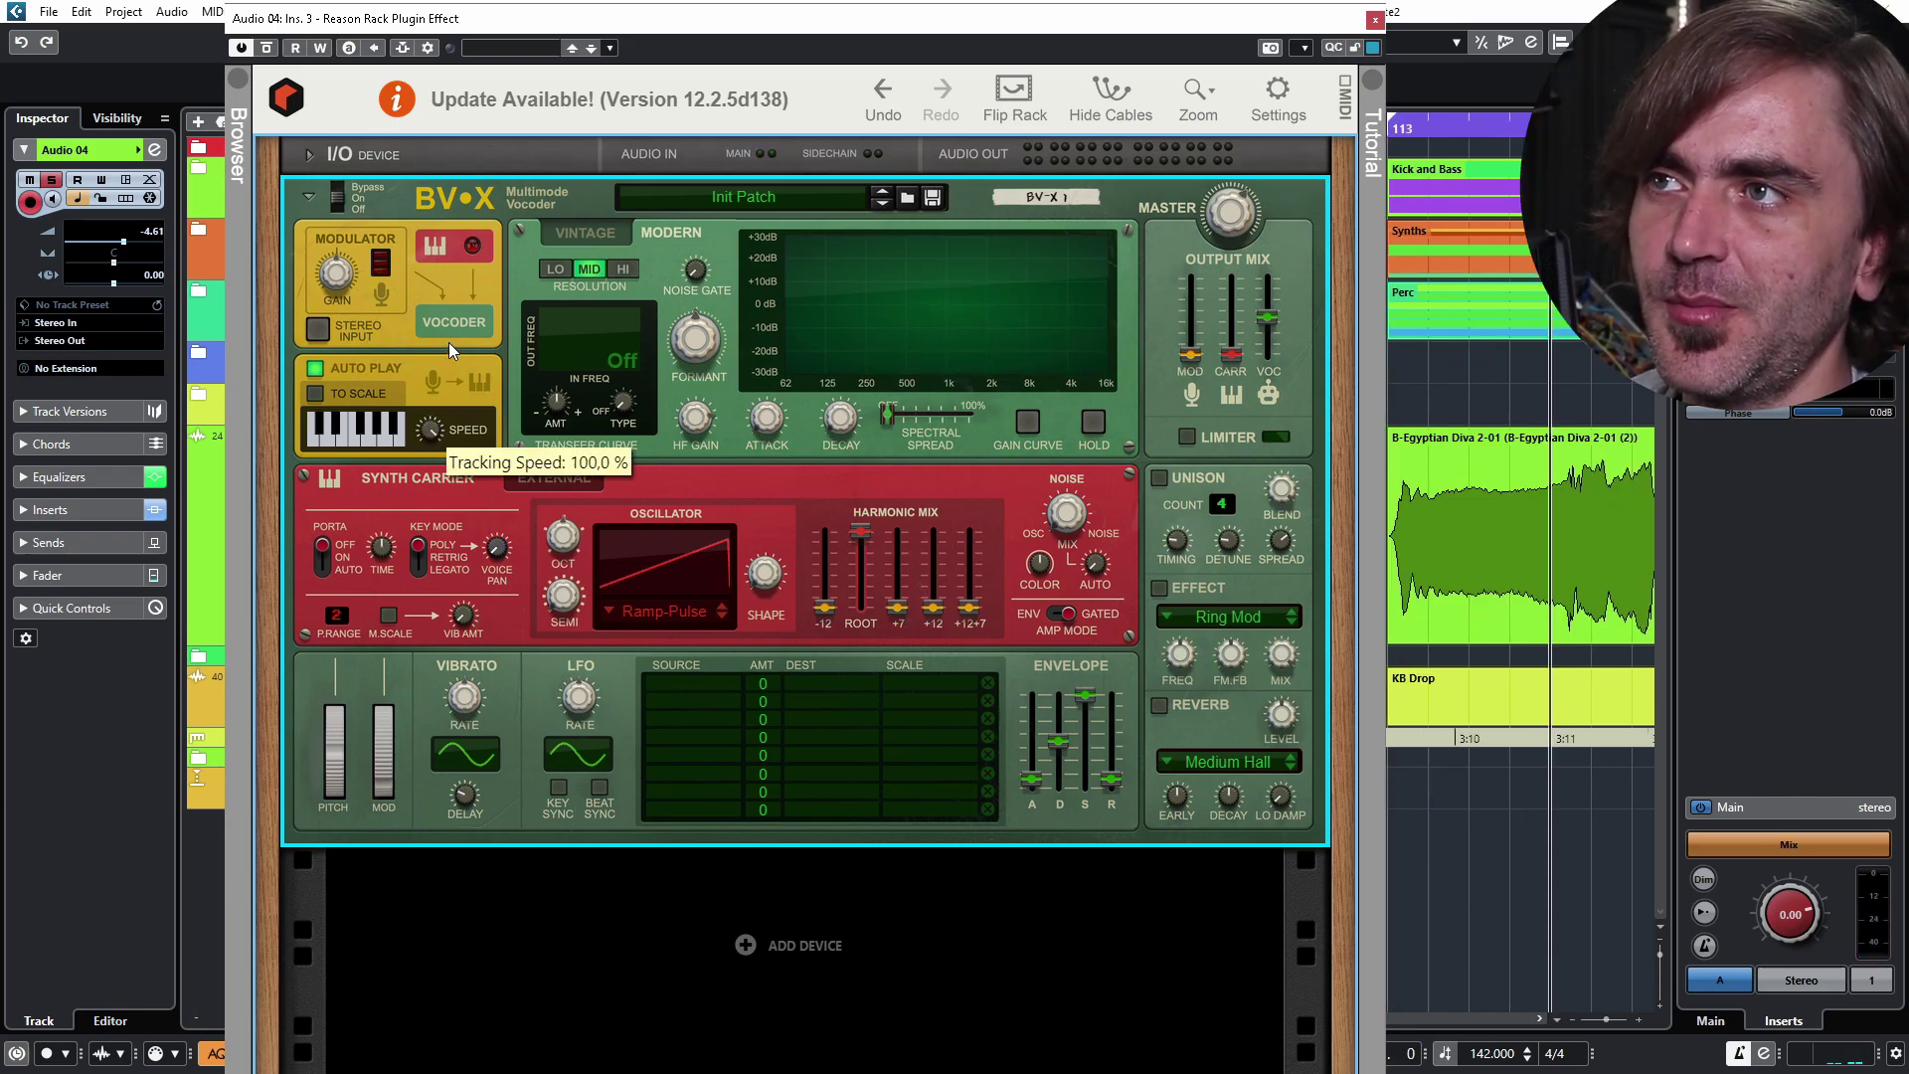
pyautogui.click(318, 390)
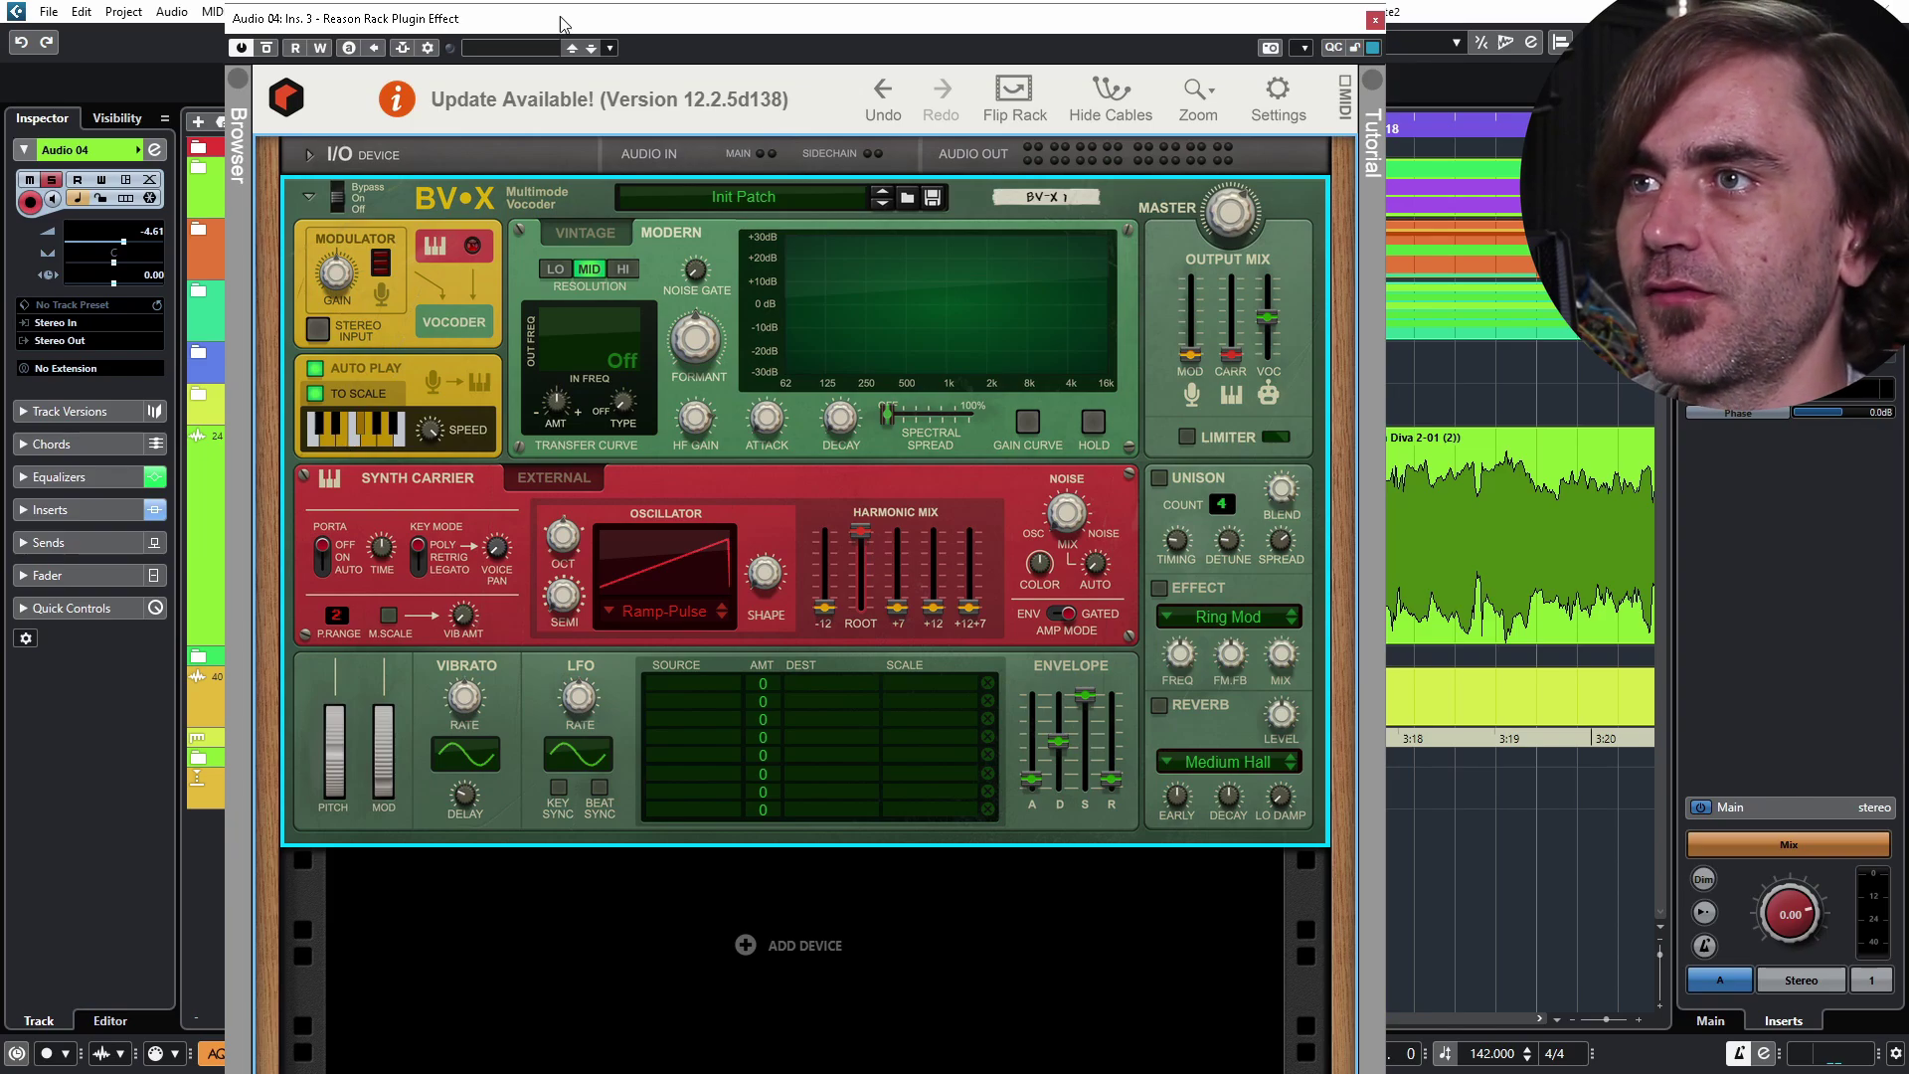
pyautogui.press('space')
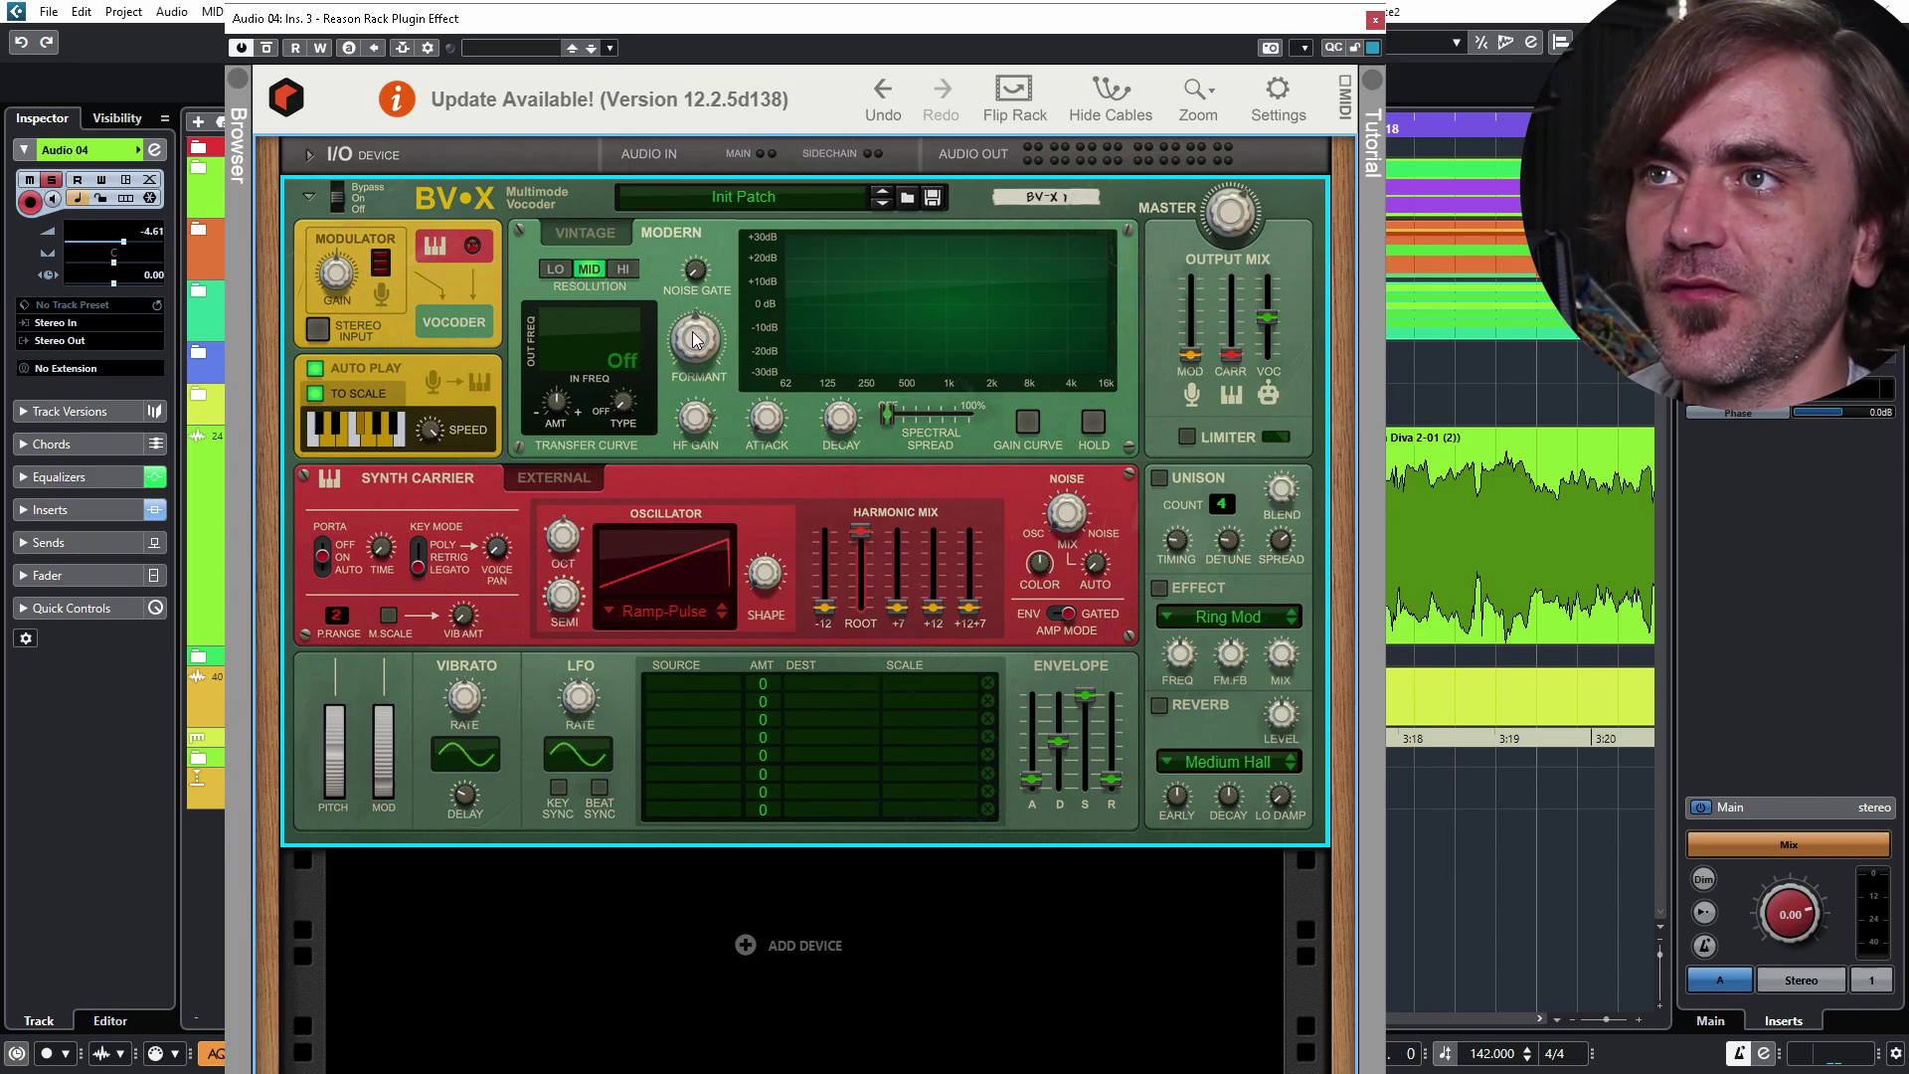
# Step: Try the vocoder's Formant control and set the Spectral Spread to 100%
pyautogui.moveTo(683, 348); pyautogui.dragTo(699, 341)
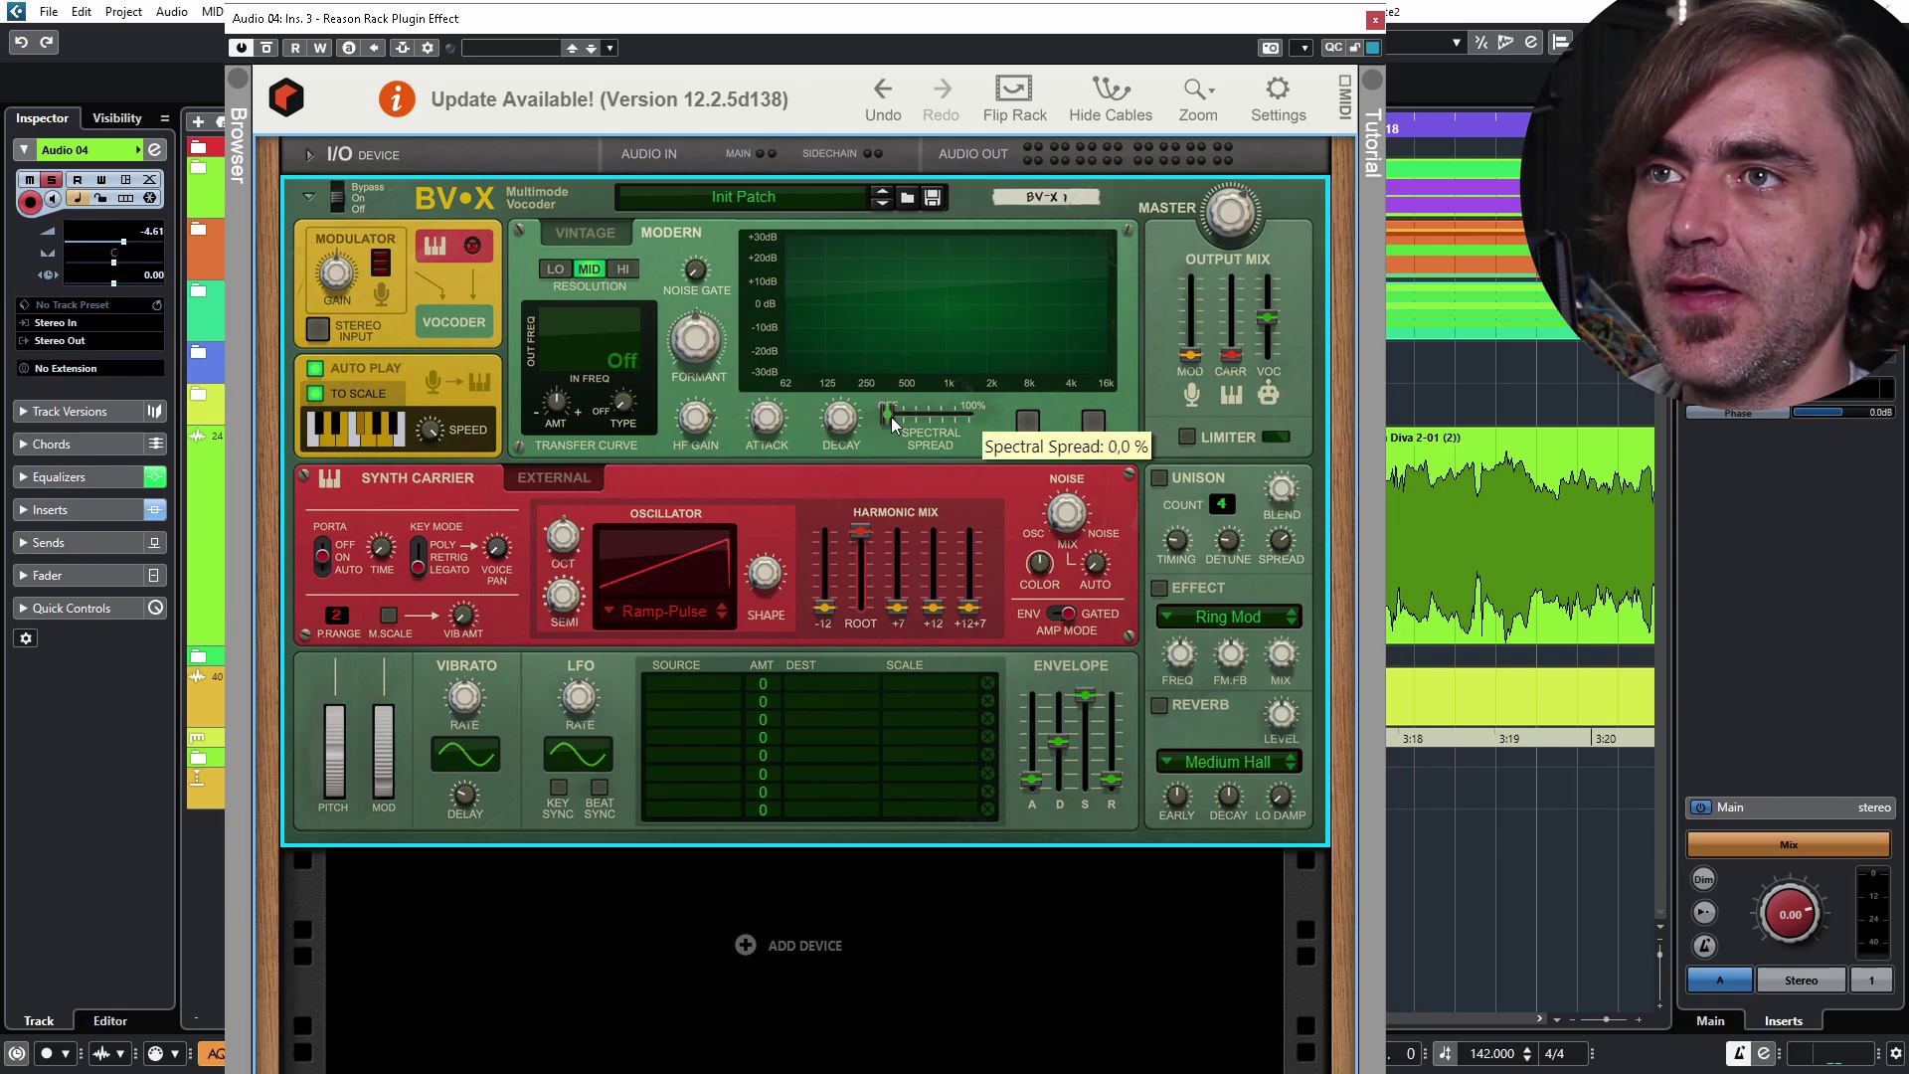
pyautogui.moveTo(887, 415); pyautogui.dragTo(969, 428)
pyautogui.moveTo(718, 358); pyautogui.dragTo(718, 363)
pyautogui.moveTo(926, 421); pyautogui.dragTo(969, 417)
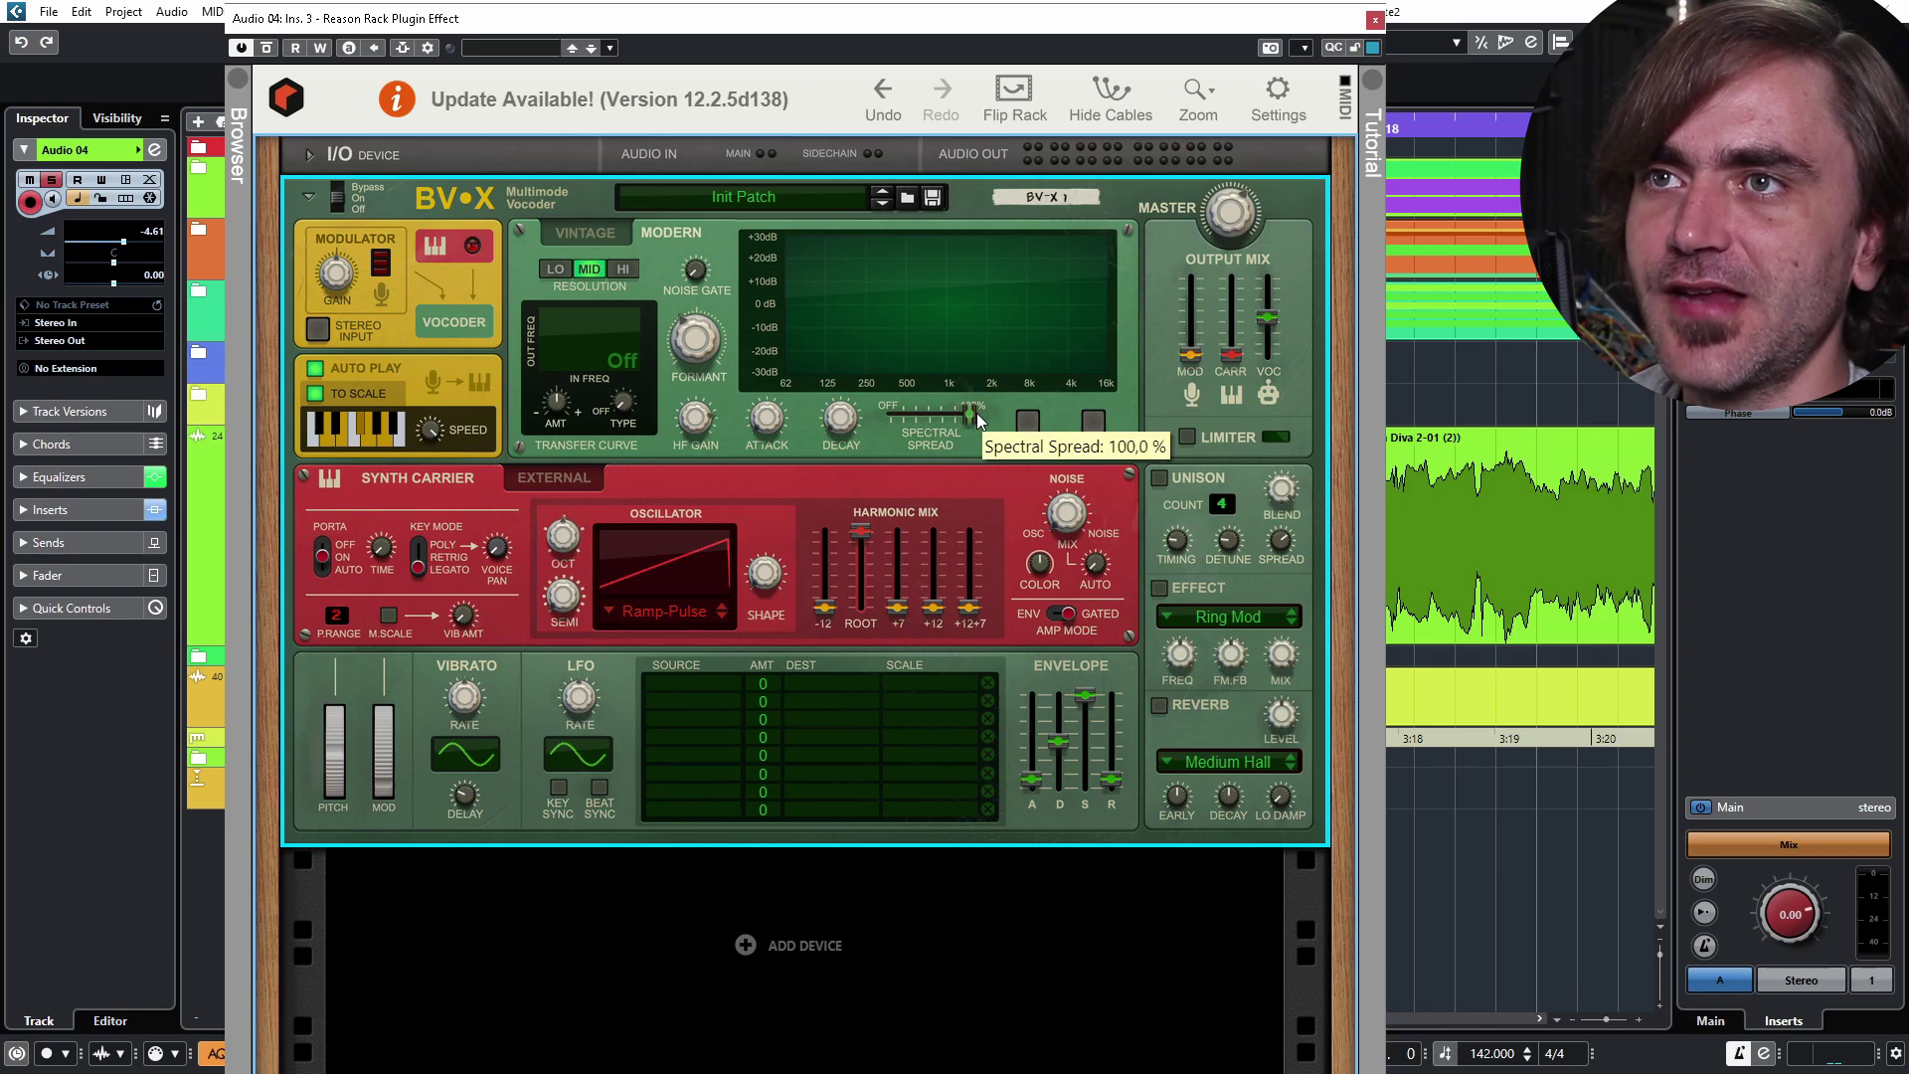
# Step: Play the vocoded vocal while sweeping the Formant Shift between about -3.4 and 3.75, and replay the result
pyautogui.press('space')
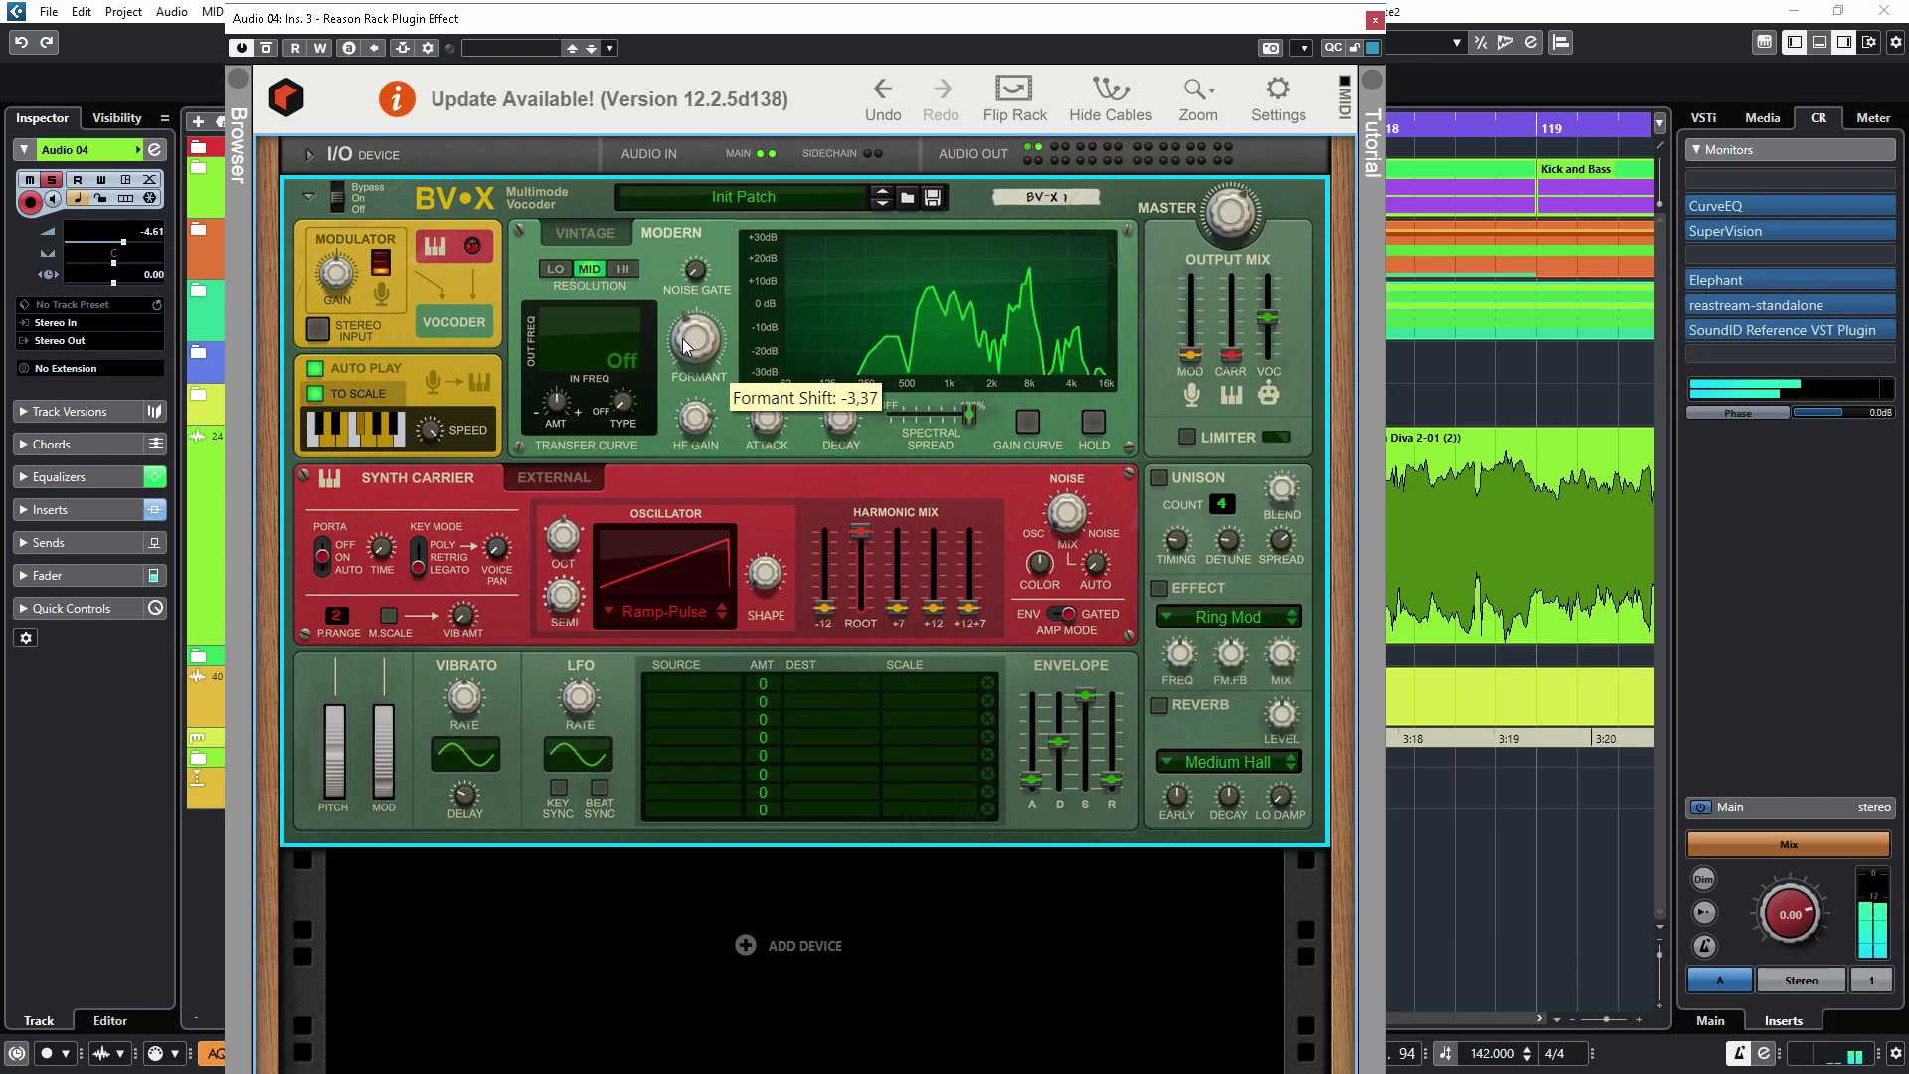
pyautogui.moveTo(685, 345); pyautogui.dragTo(716, 316)
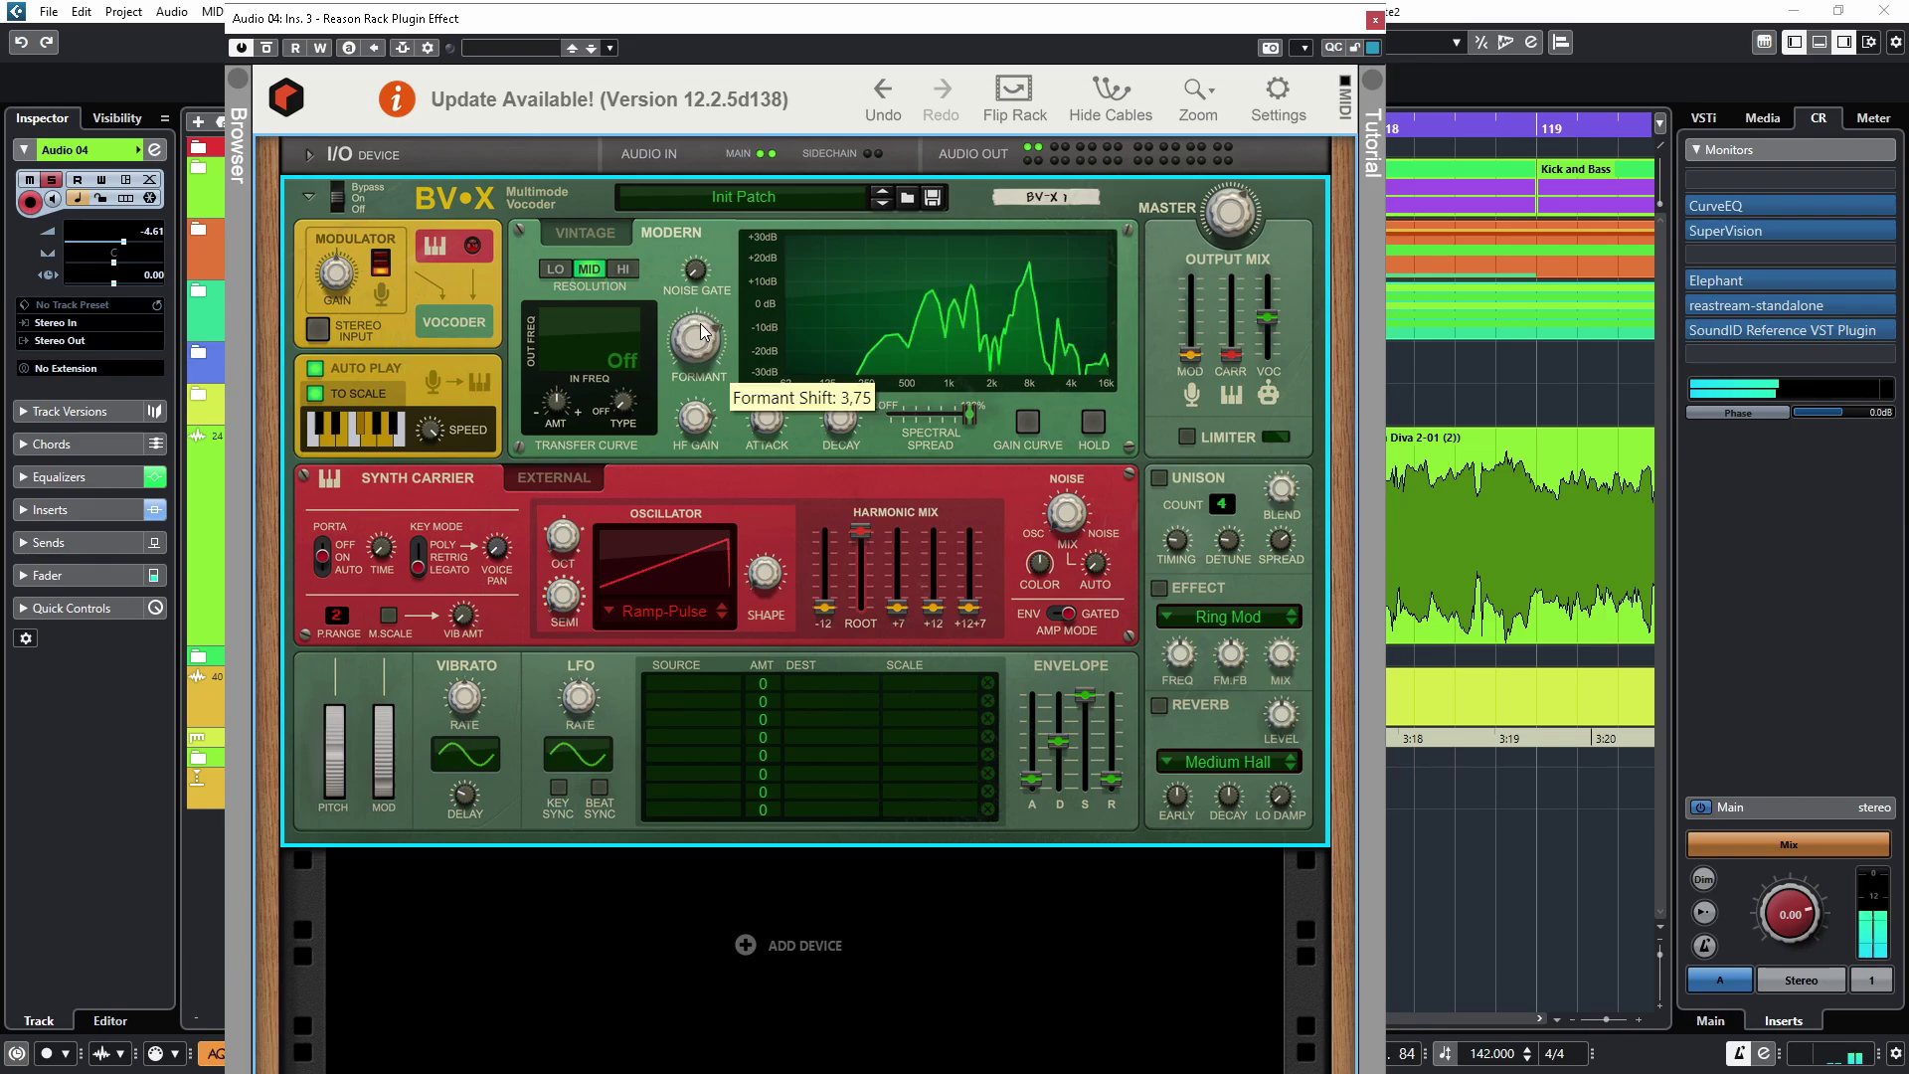
pyautogui.moveTo(682, 370); pyautogui.dragTo(695, 343)
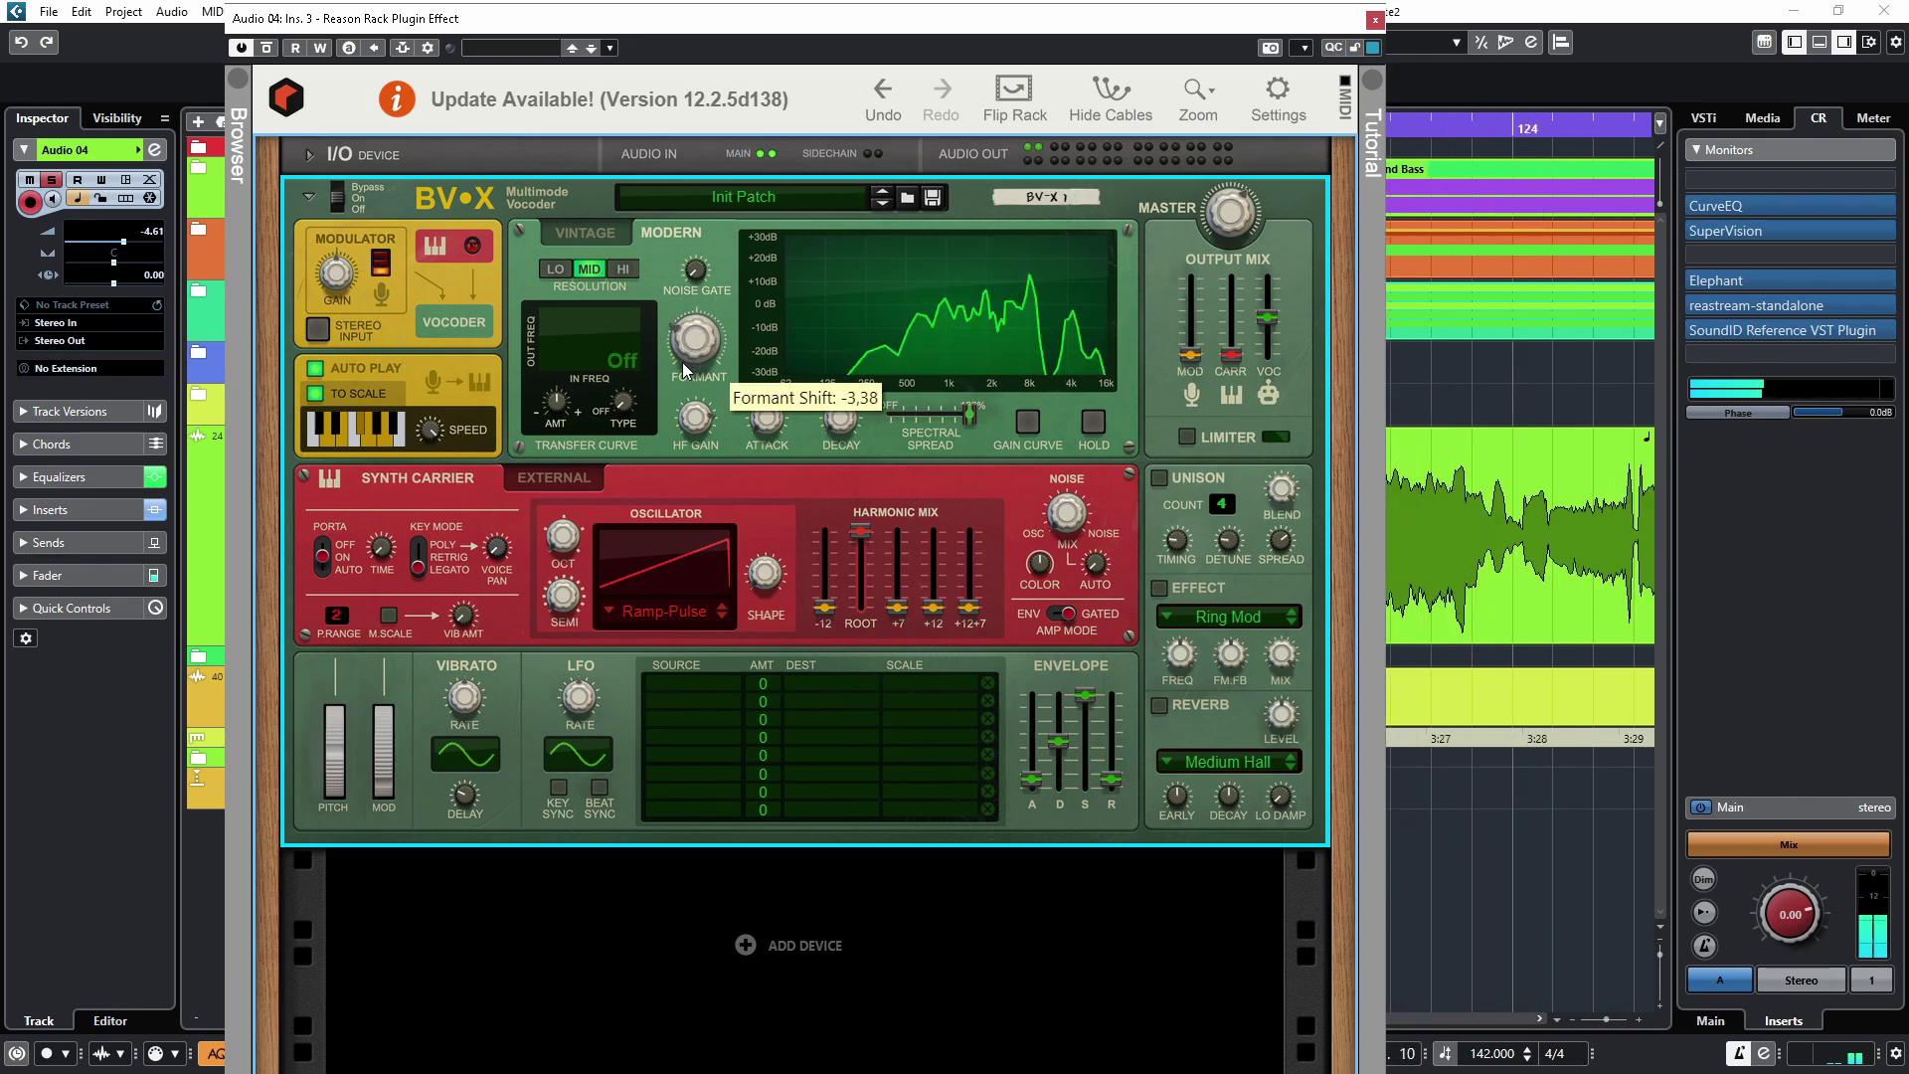
pyautogui.press('space')
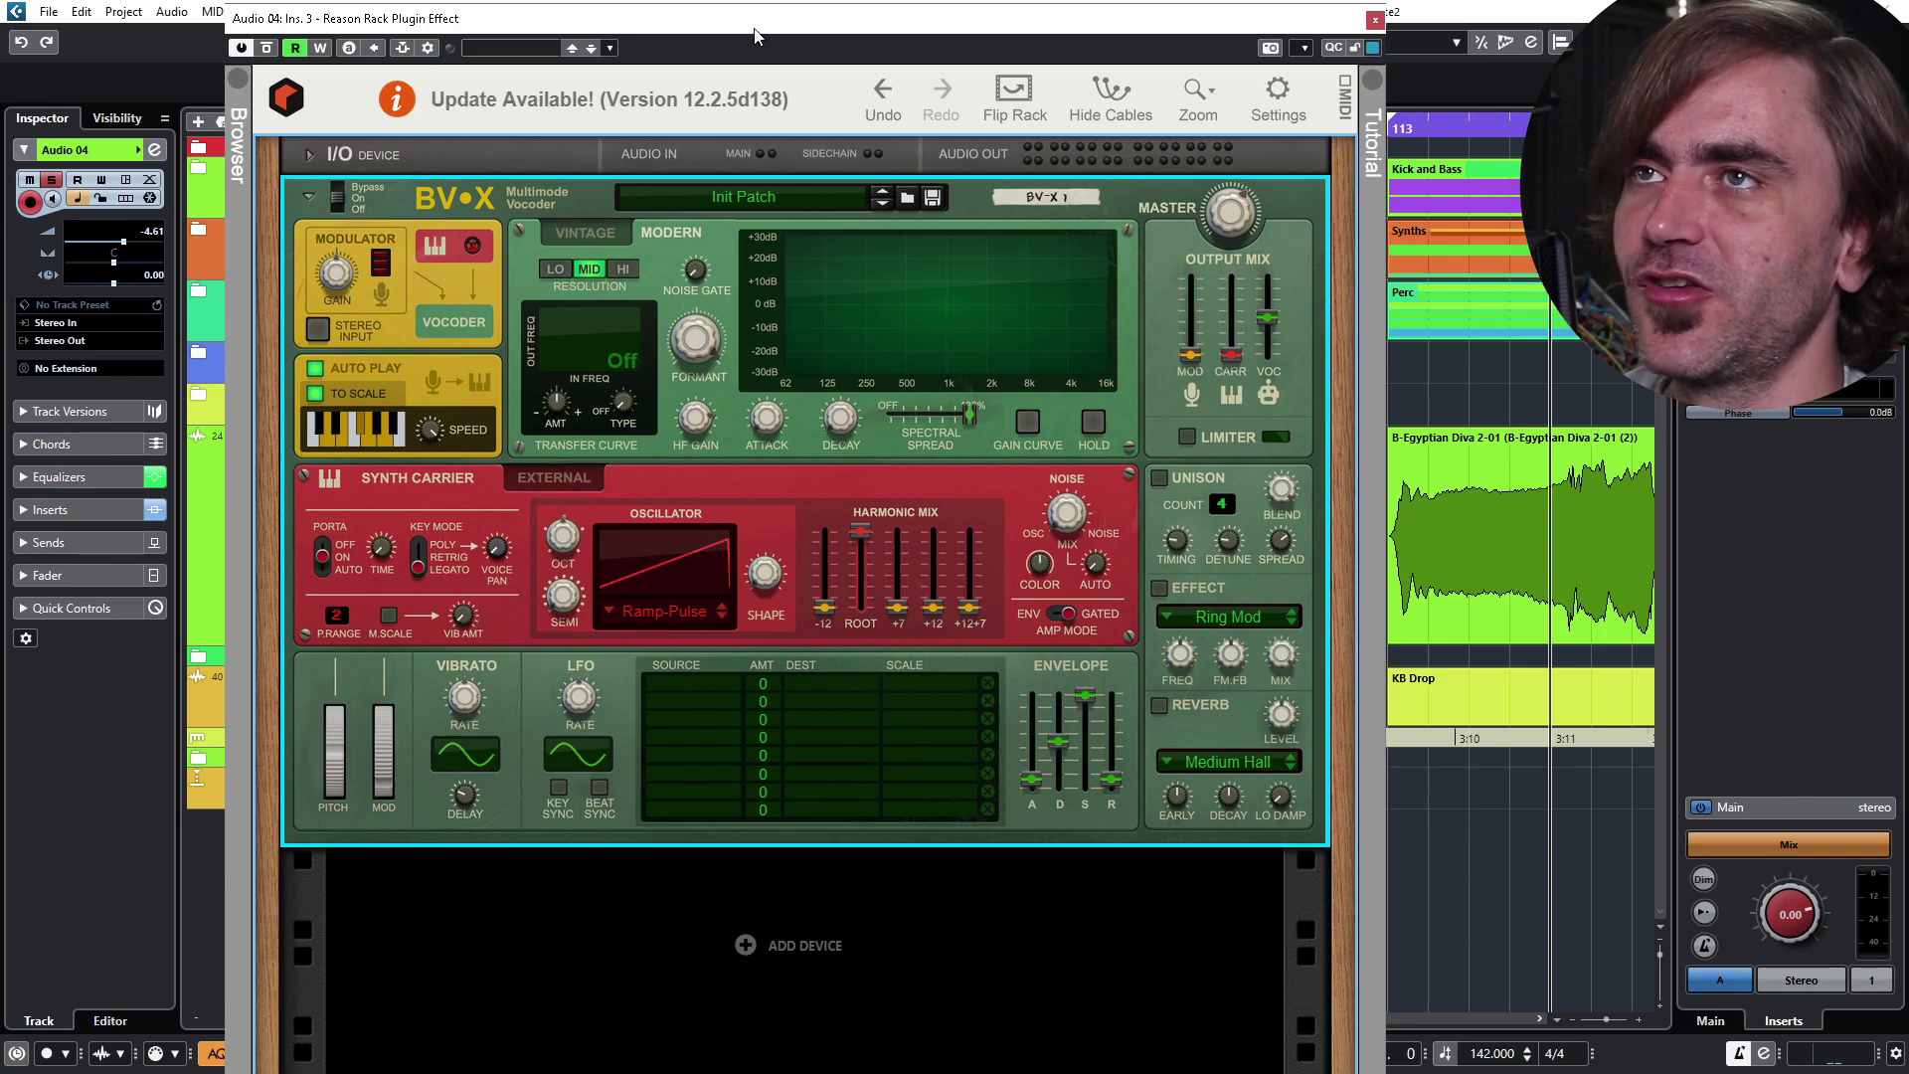
pyautogui.press('space')
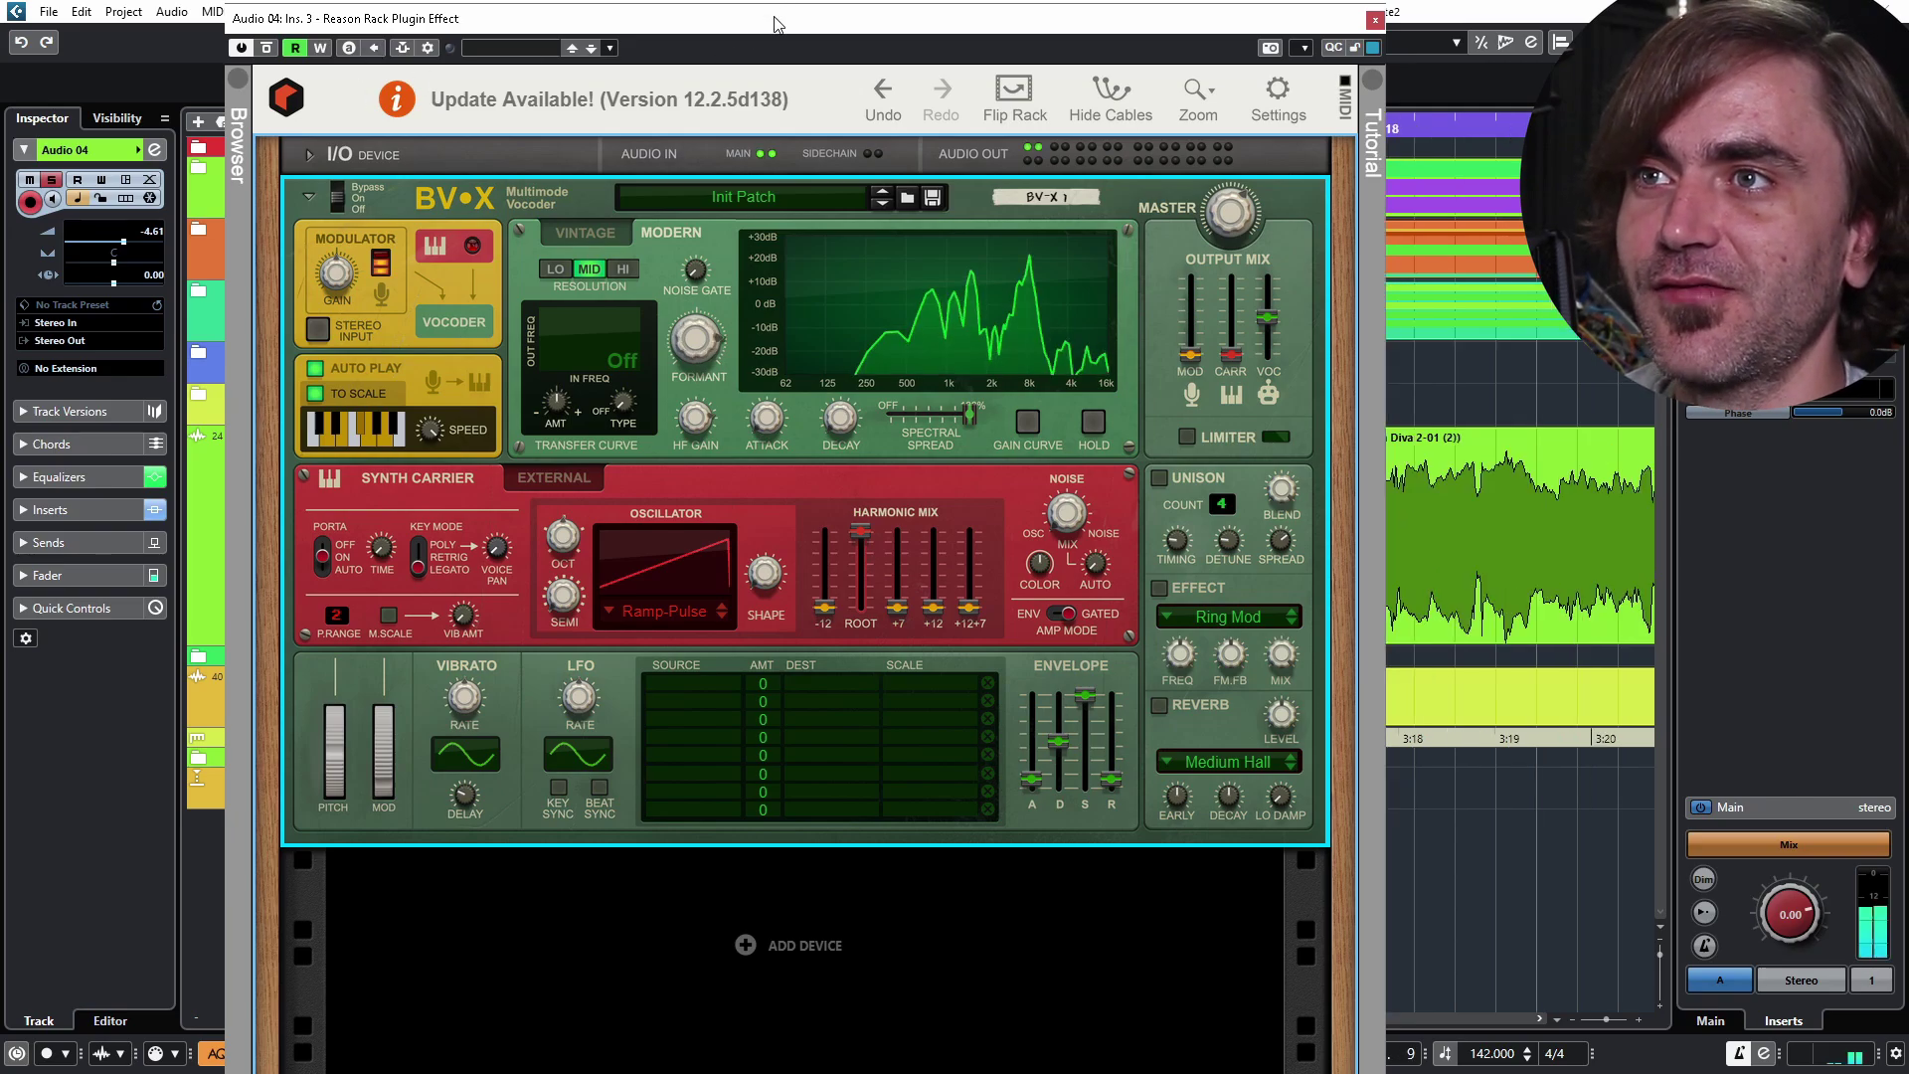
pyautogui.press('space')
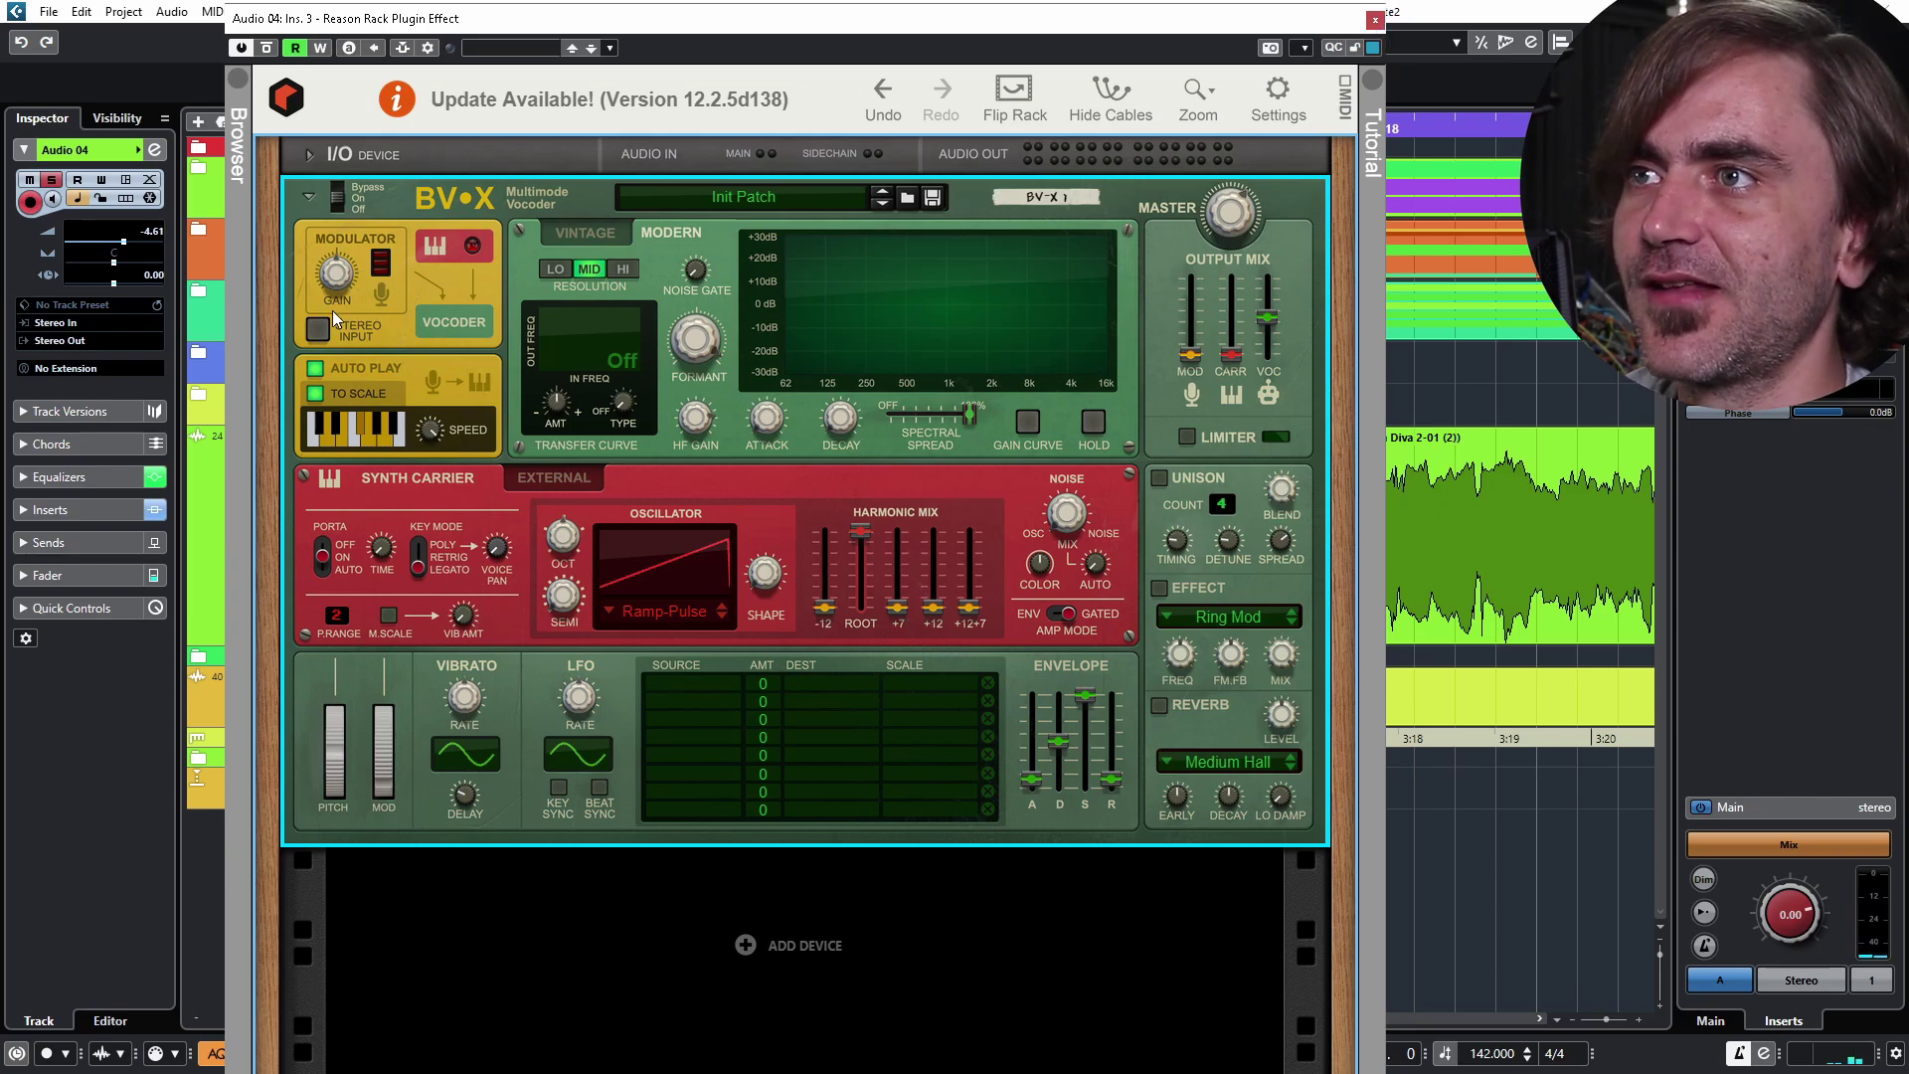
# Step: Close the vocoder window and activate the ColourCopy delay and CloudSeed reverb inserts on the Audio 04 channel
pyautogui.hotkey('ctrl', 'w')
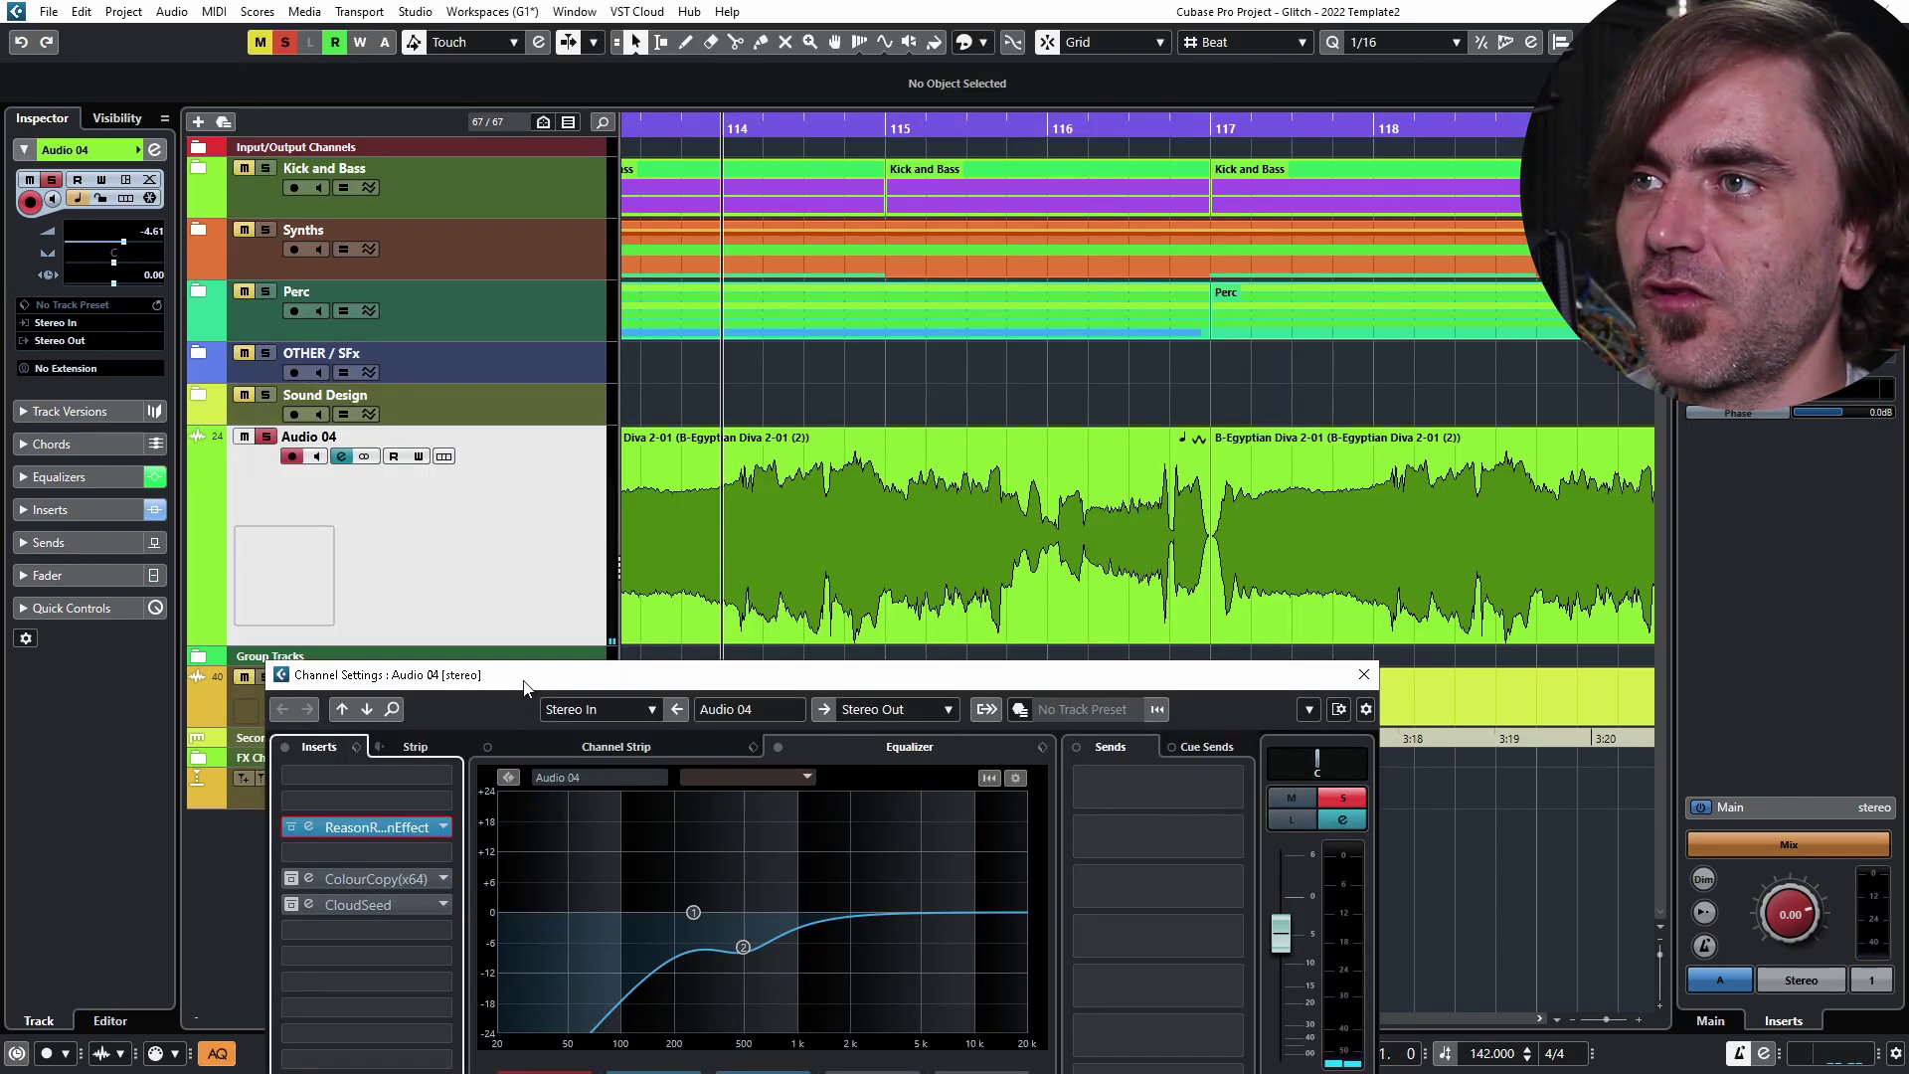
pyautogui.moveTo(524, 684); pyautogui.dragTo(776, 176)
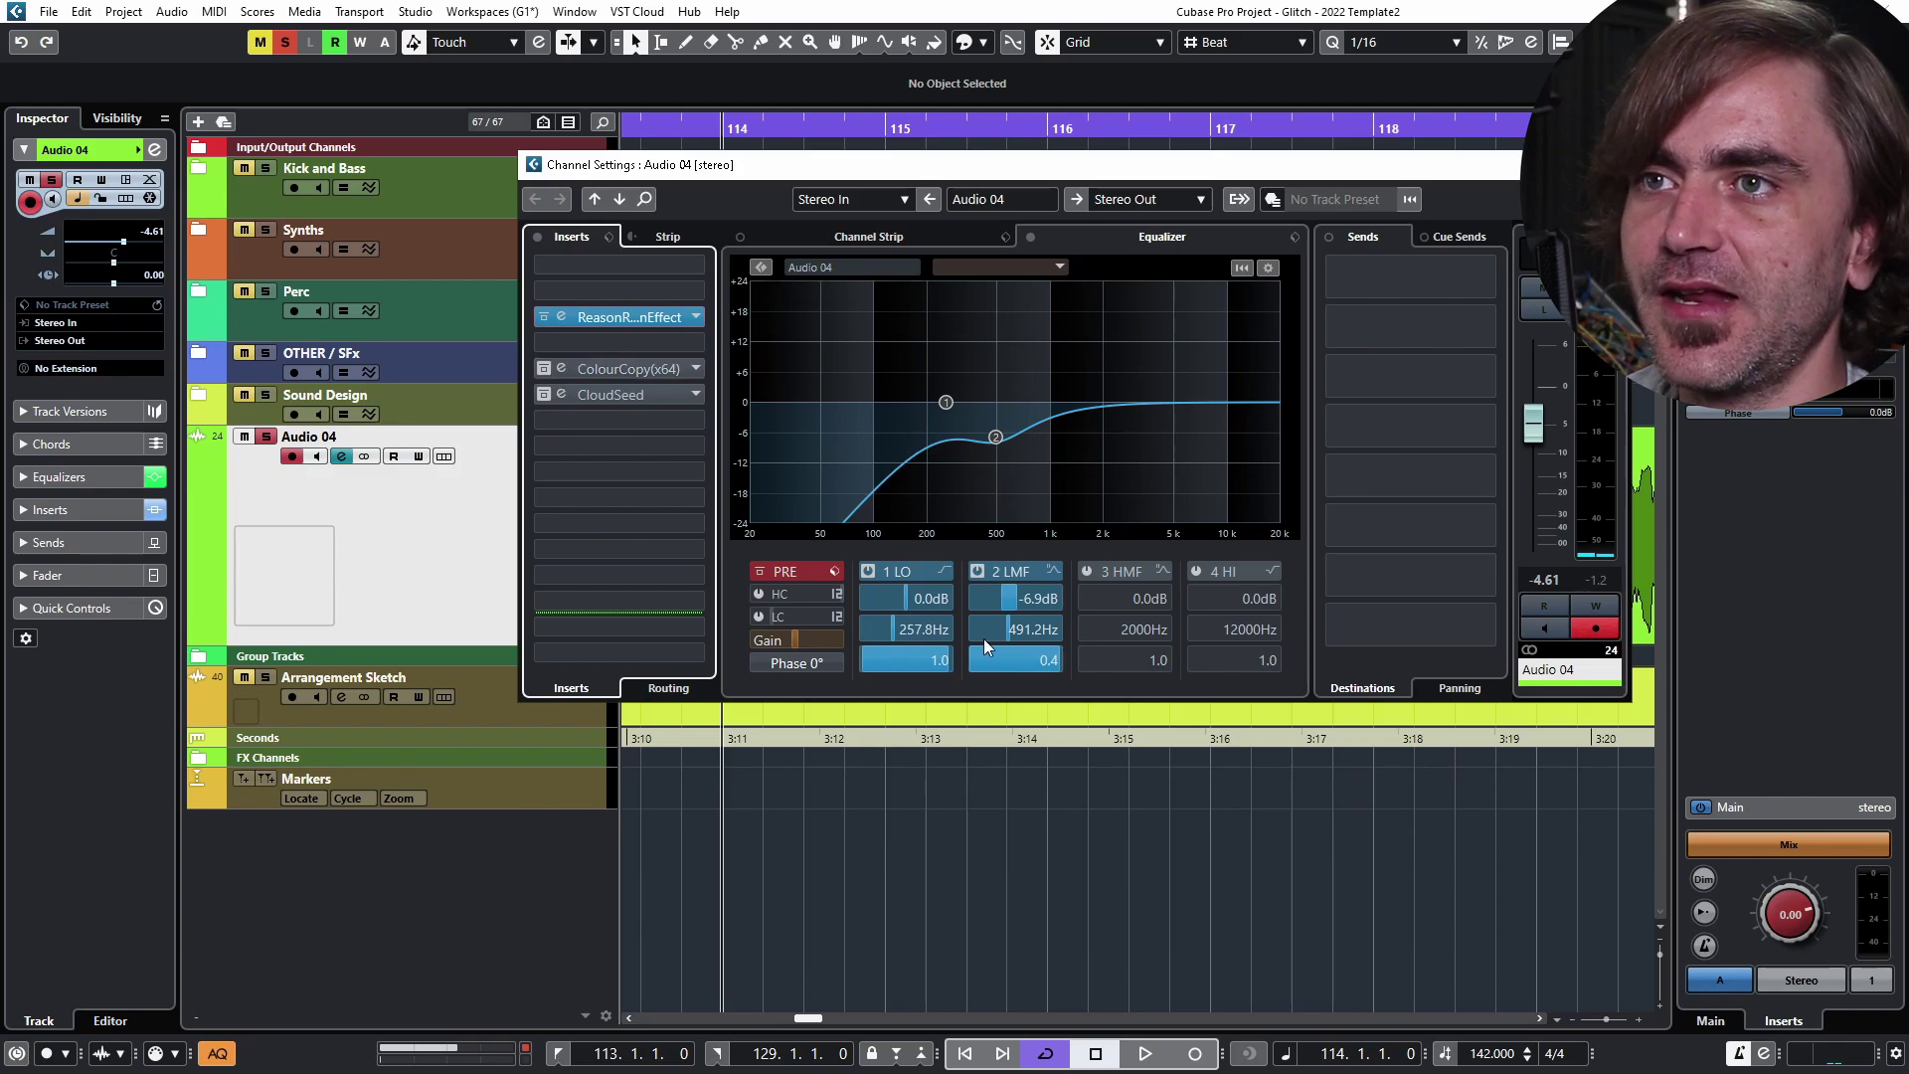
pyautogui.click(548, 369)
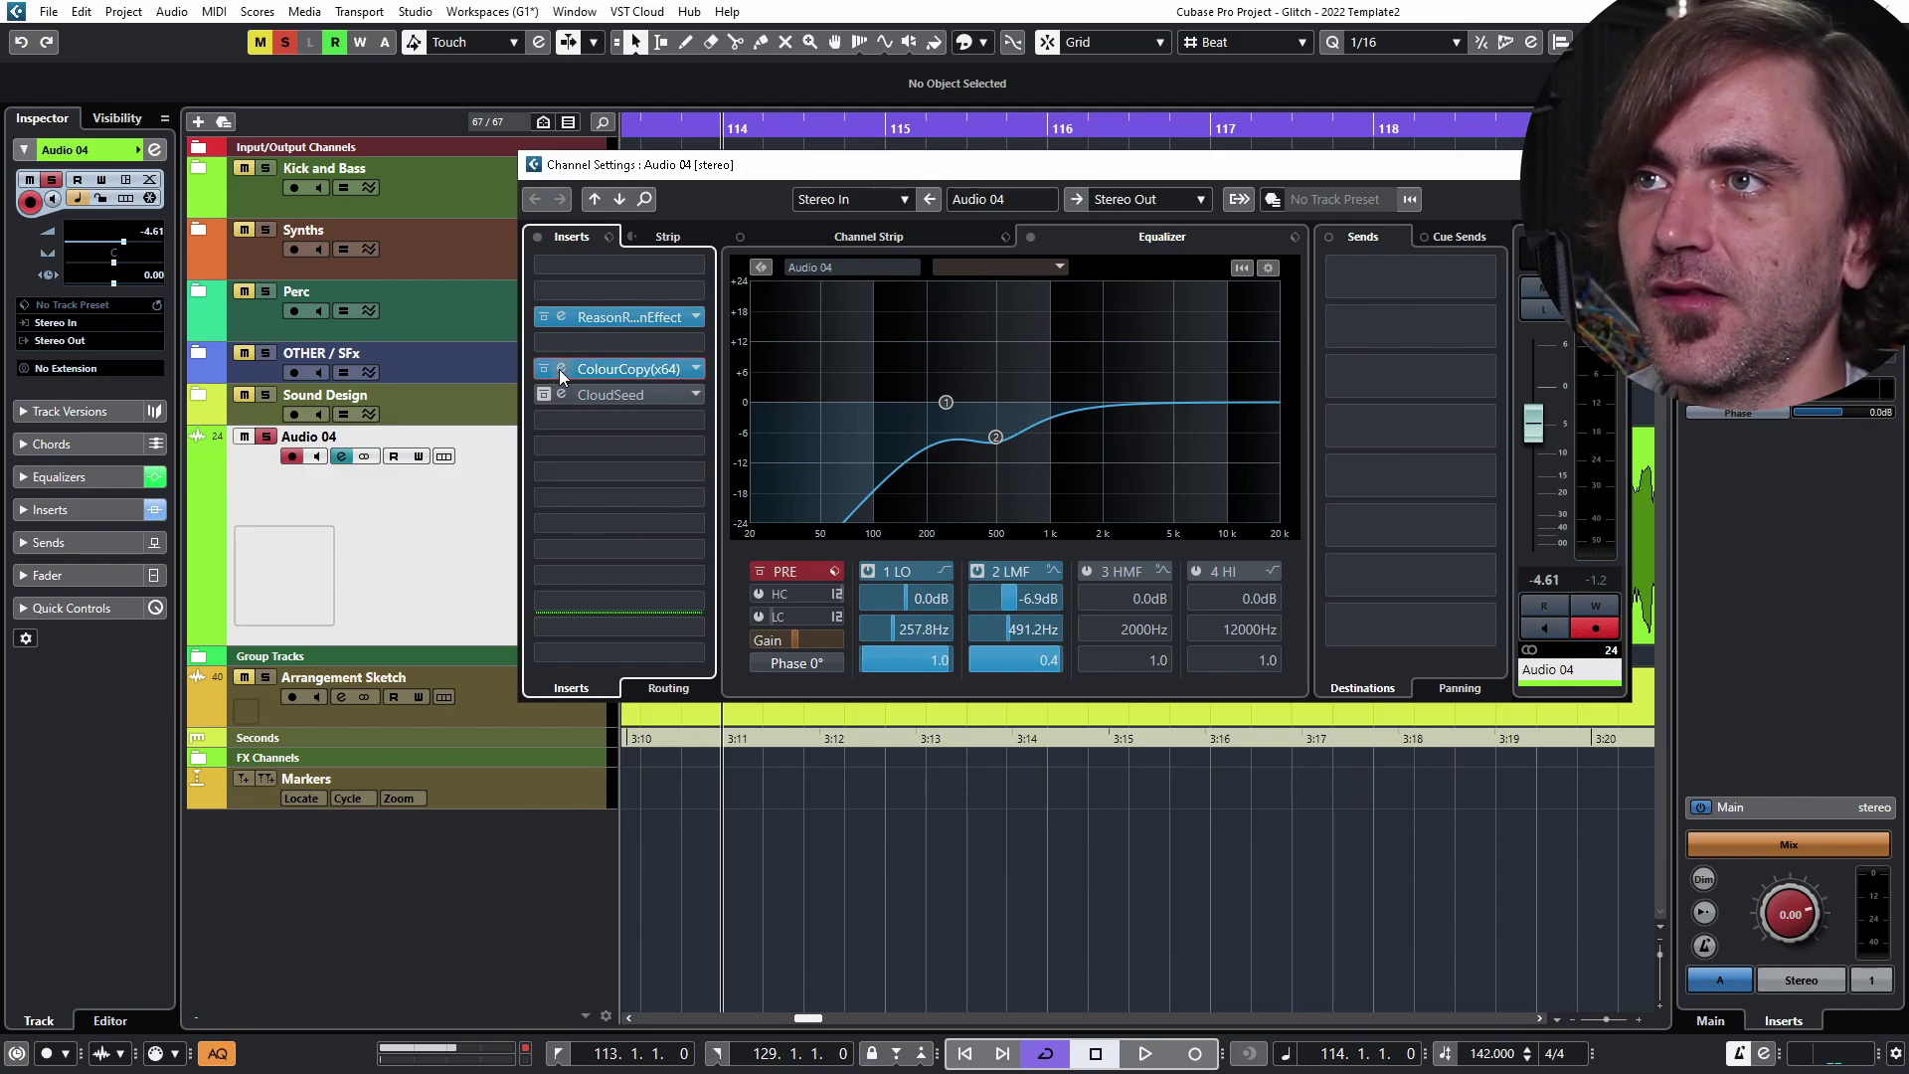
pyautogui.click(560, 368)
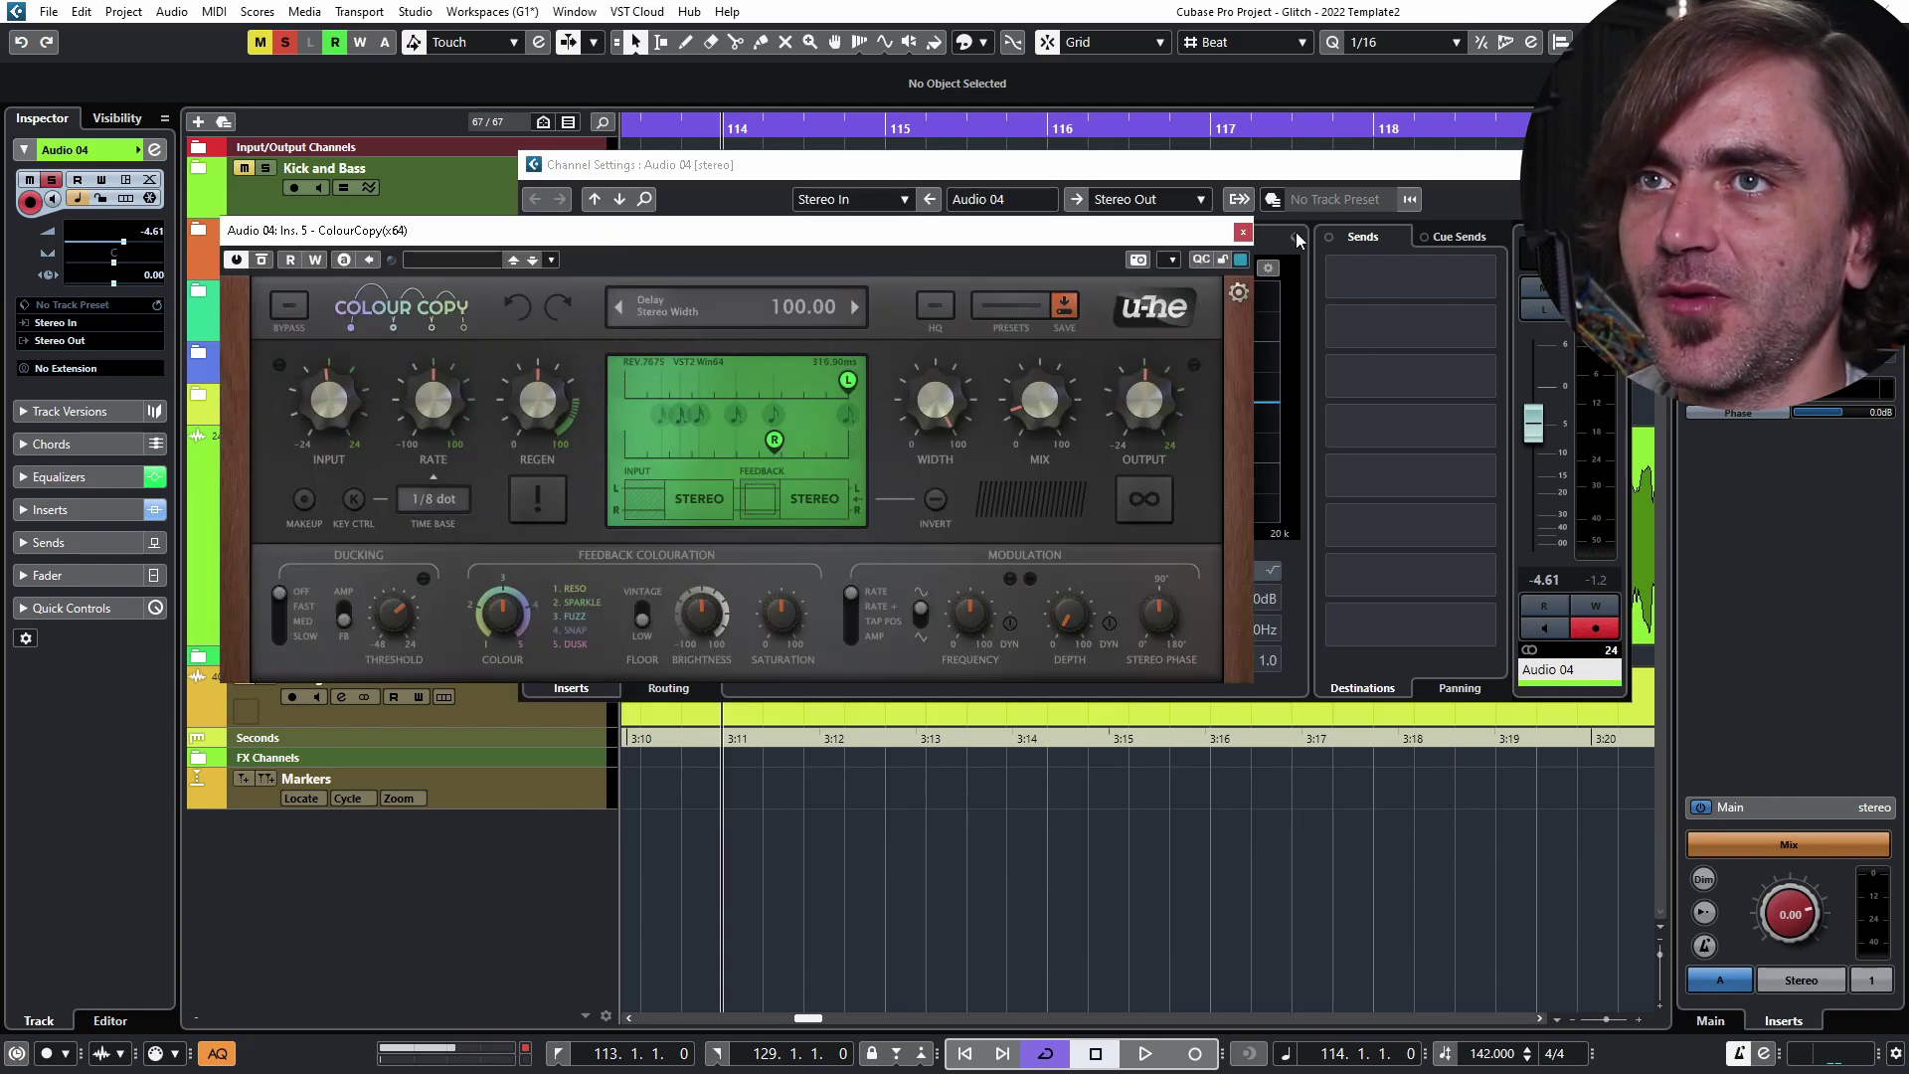
pyautogui.click(1243, 234)
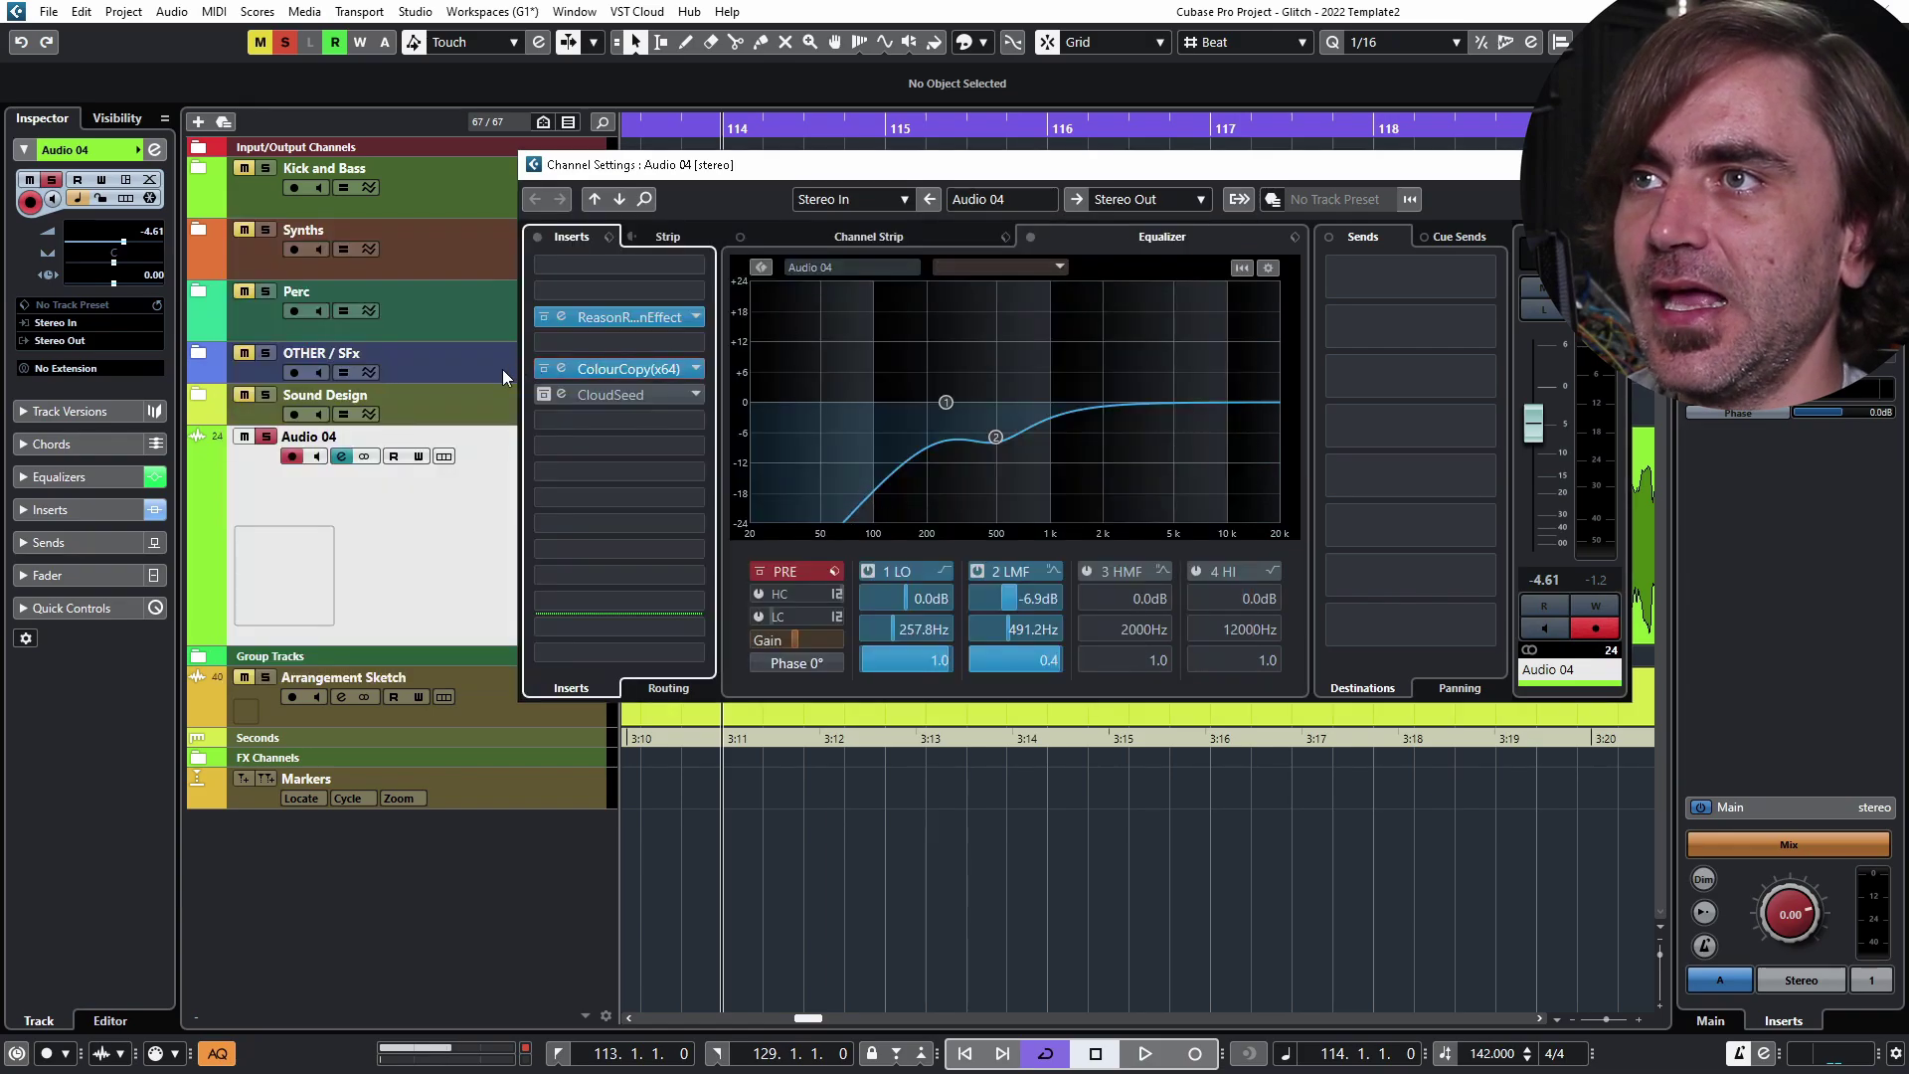
pyautogui.click(562, 393)
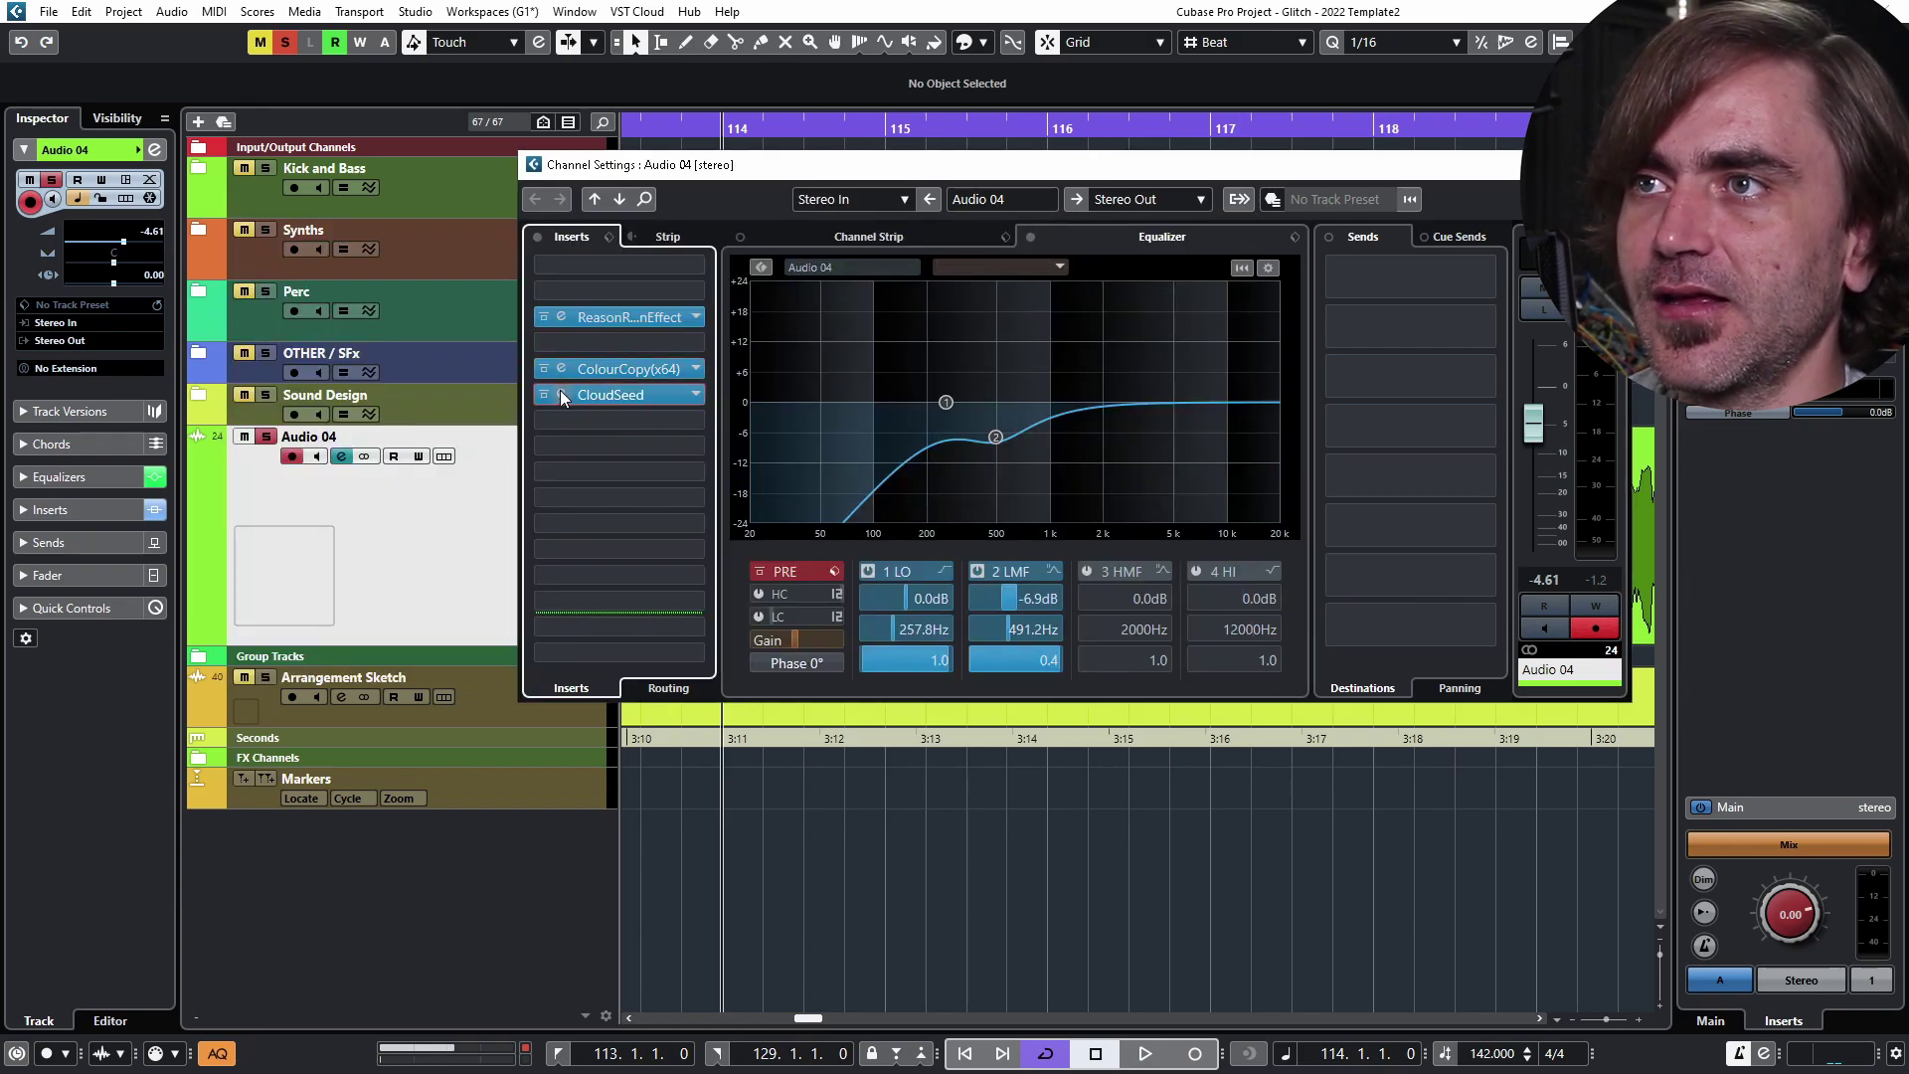
pyautogui.click(561, 395)
# Step: Play the vocal with the delay and reverb, close the channel settings and take Audio 04 out of solo
pyautogui.click(1413, 348)
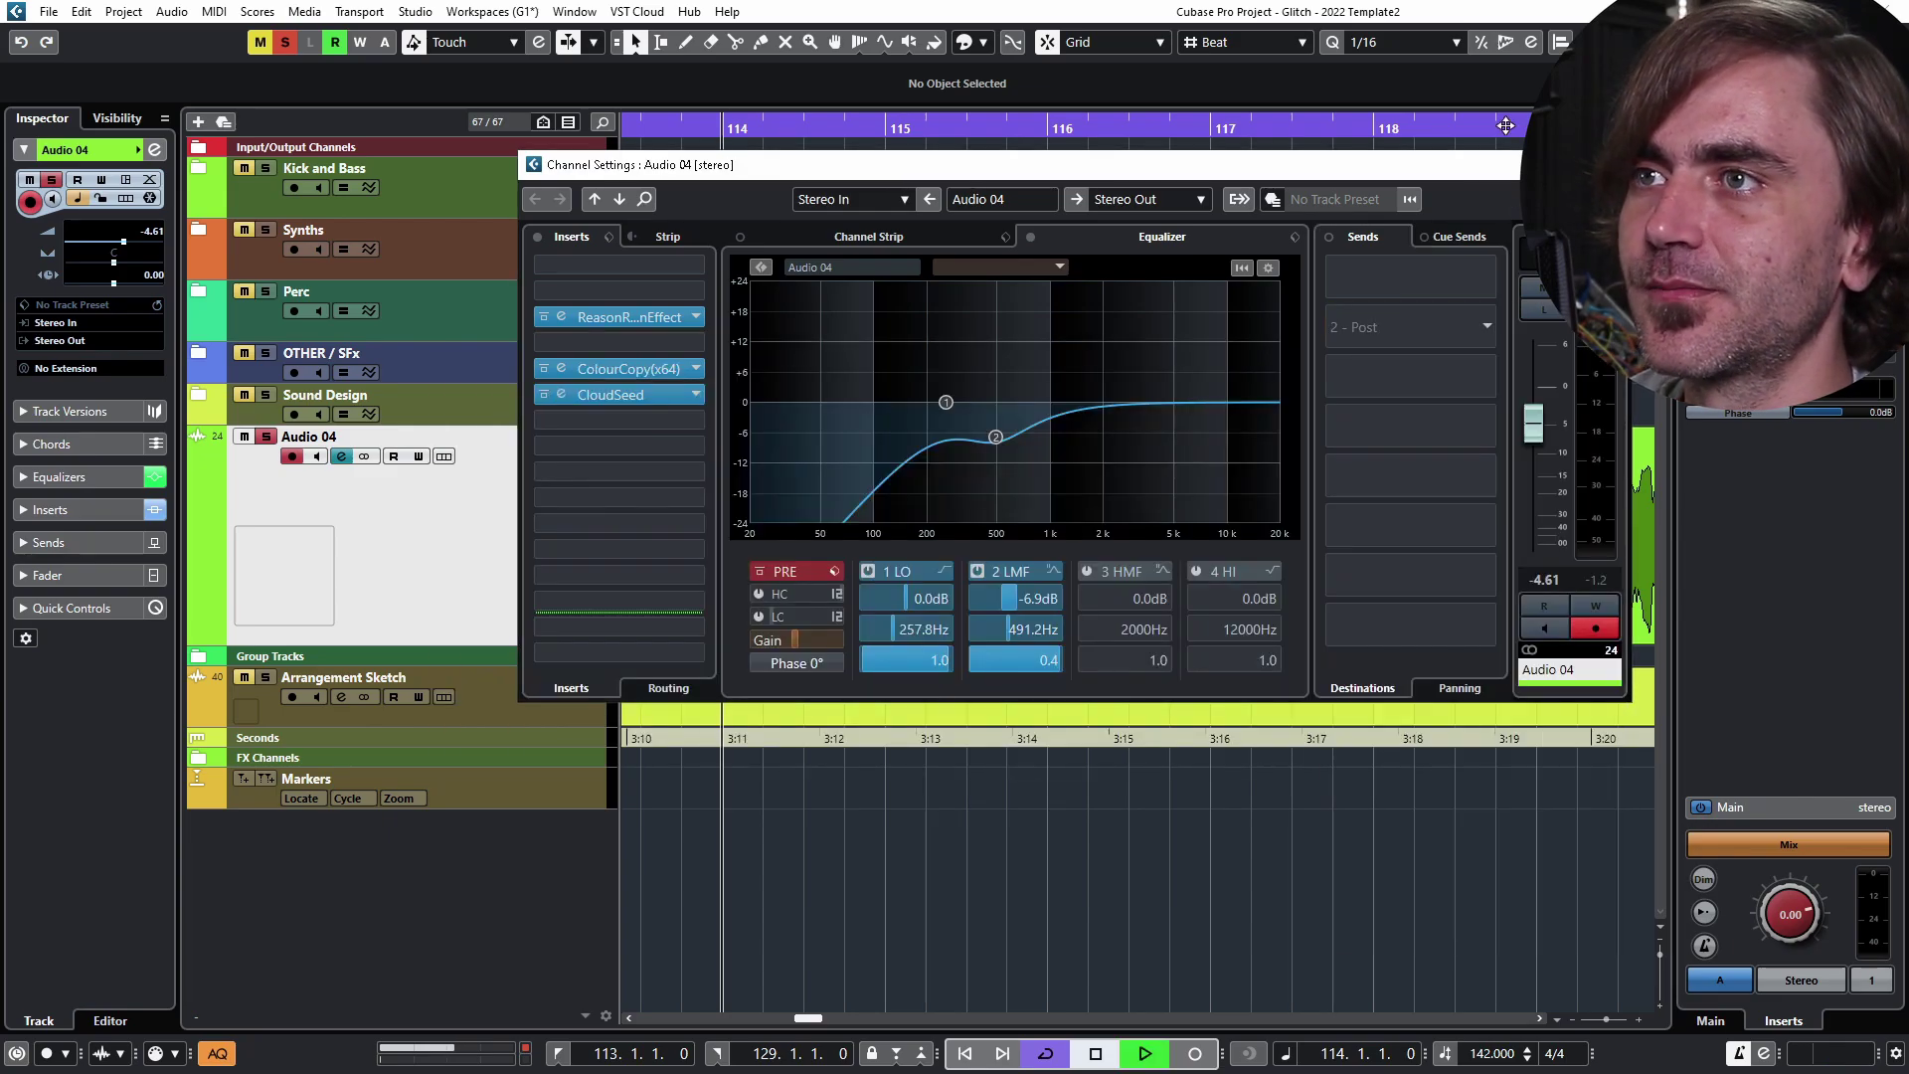
pyautogui.press('space')
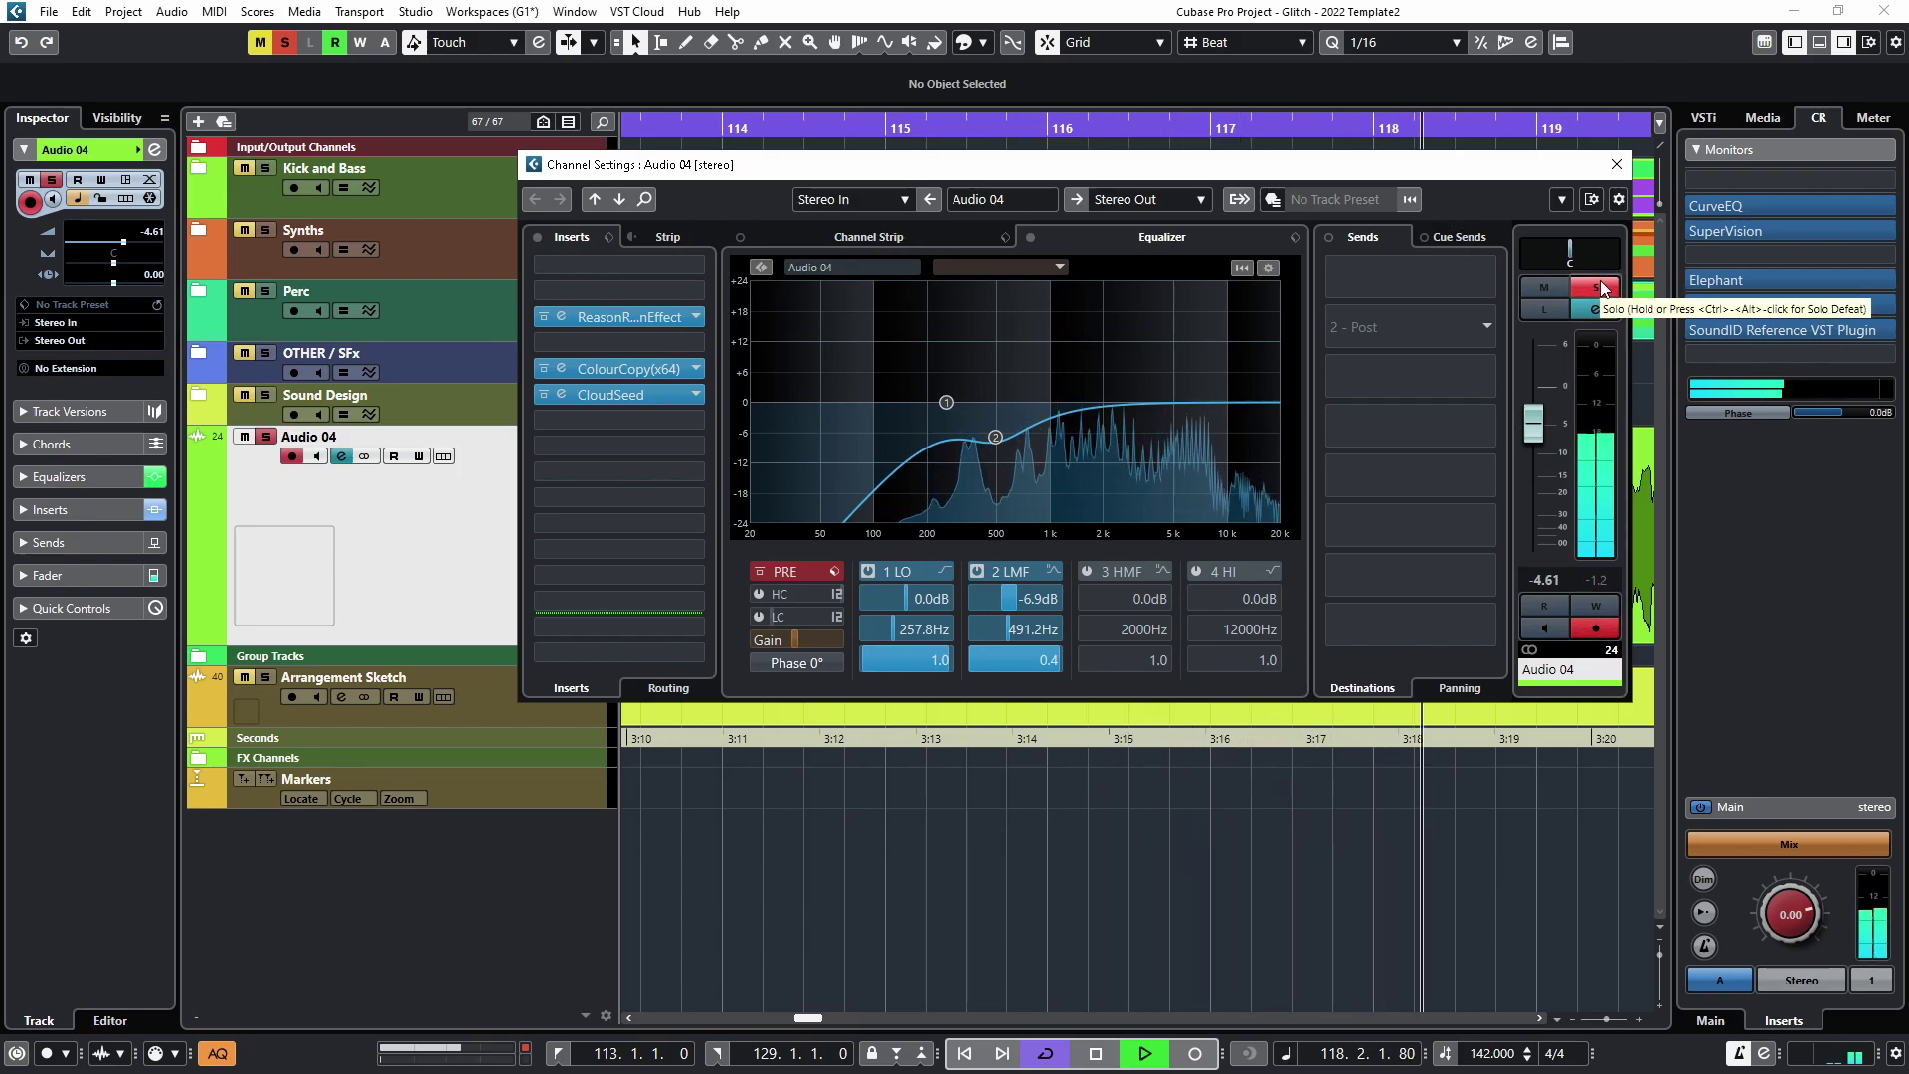
pyautogui.click(1616, 164)
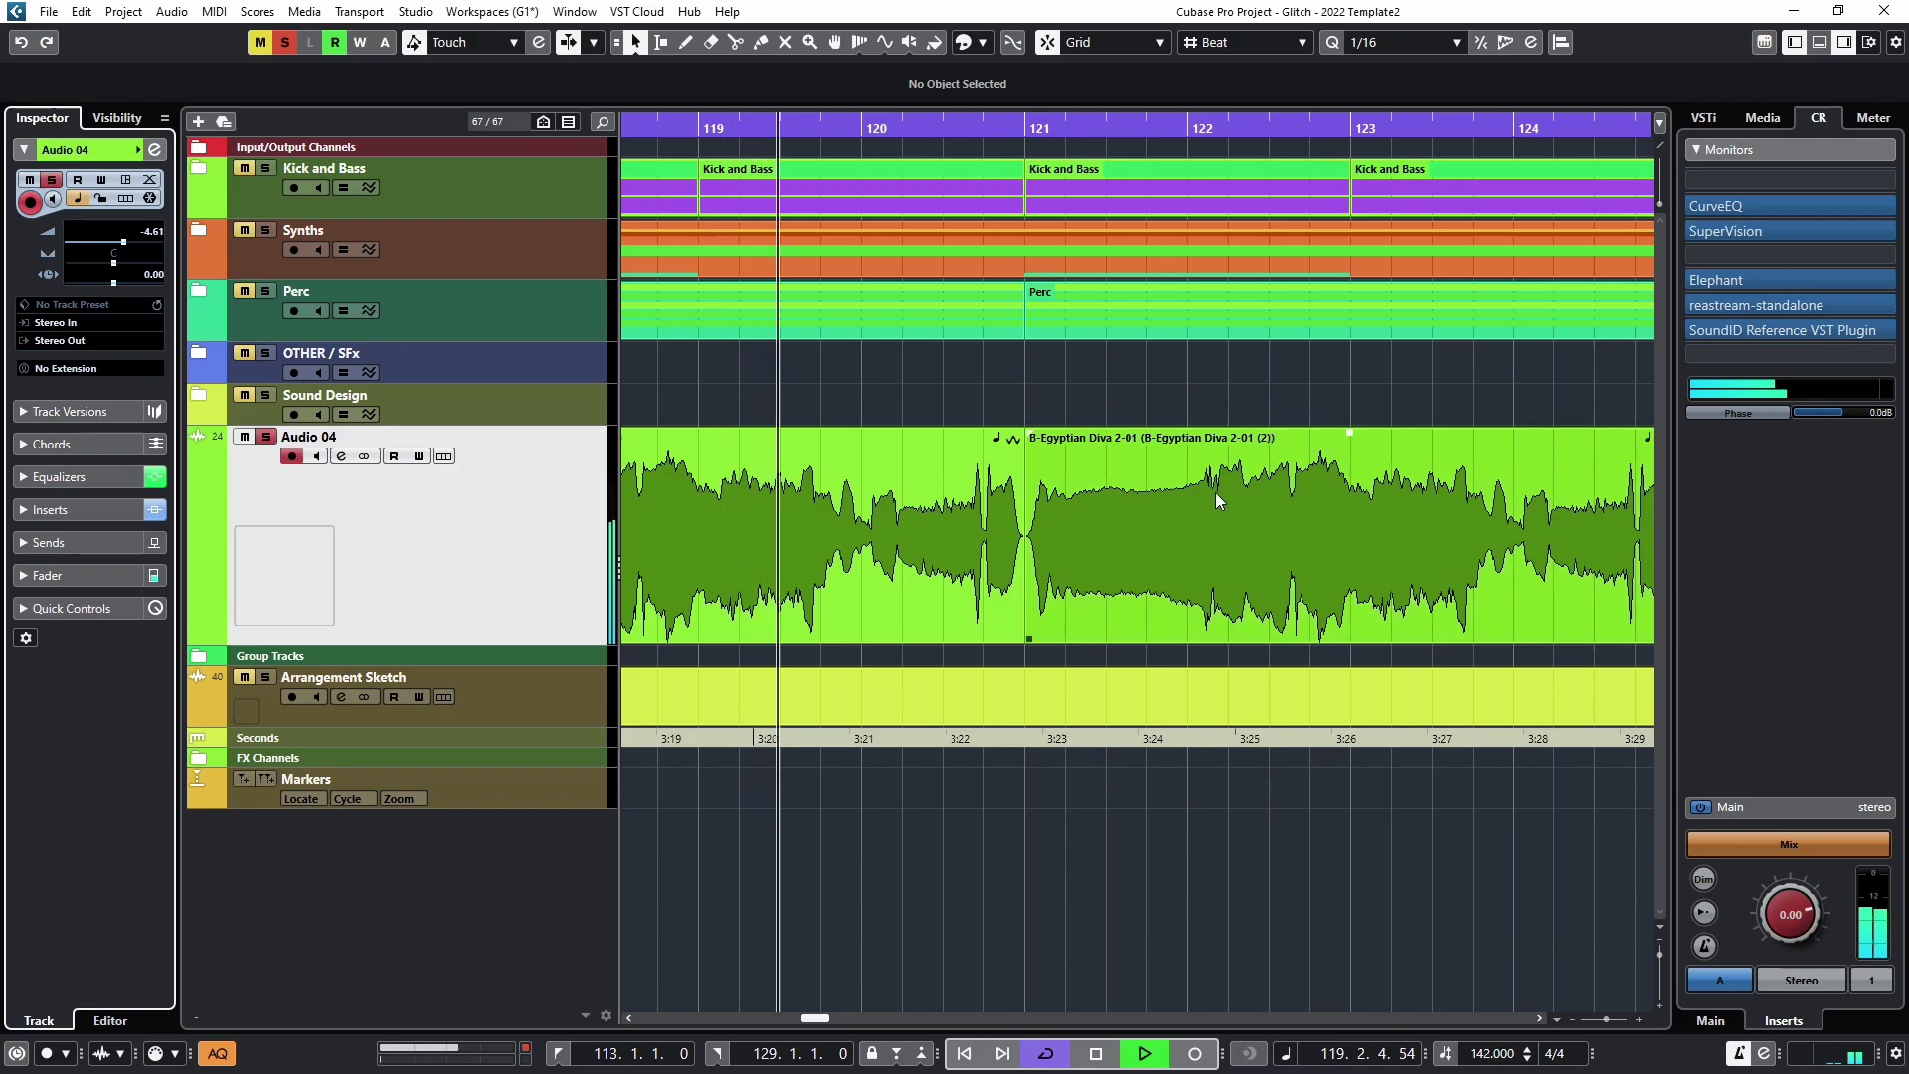
pyautogui.press('g')
pyautogui.press('g')
pyautogui.press('g')
pyautogui.press('h')
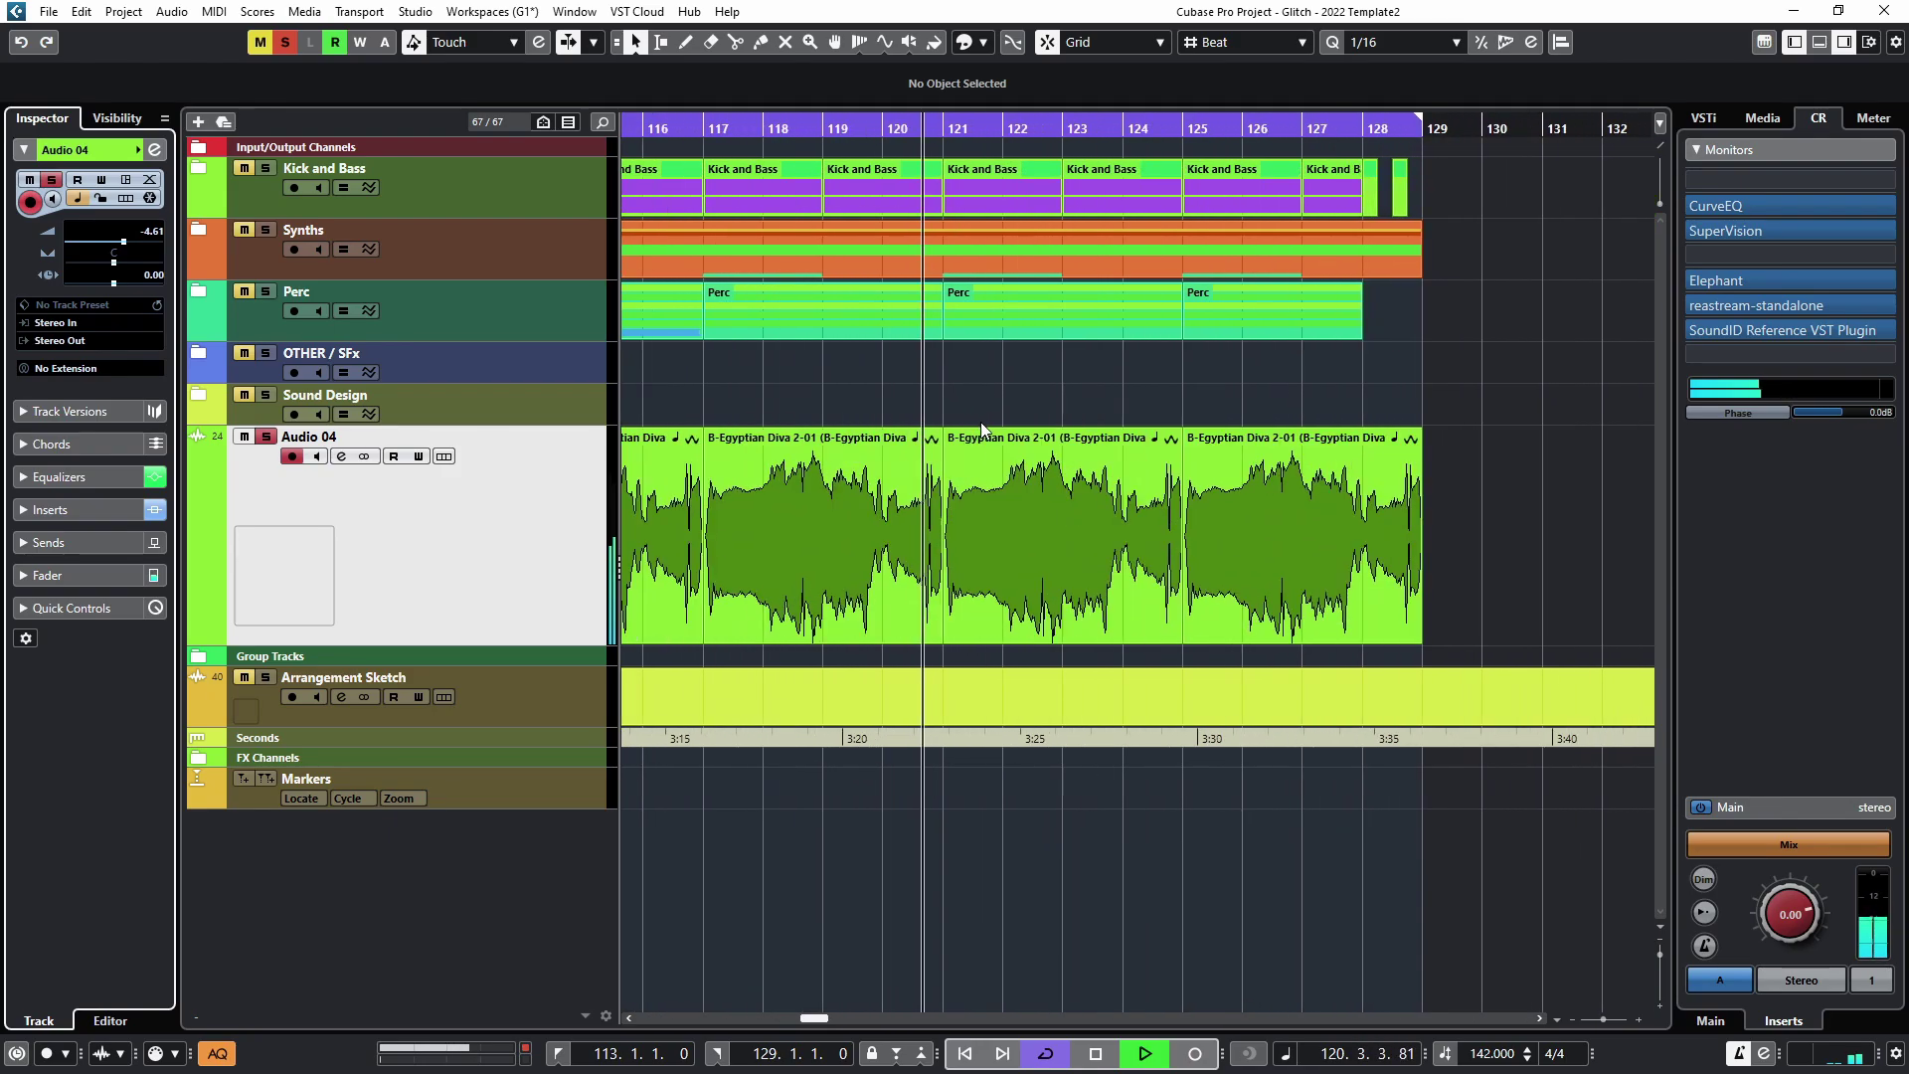
pyautogui.press('g')
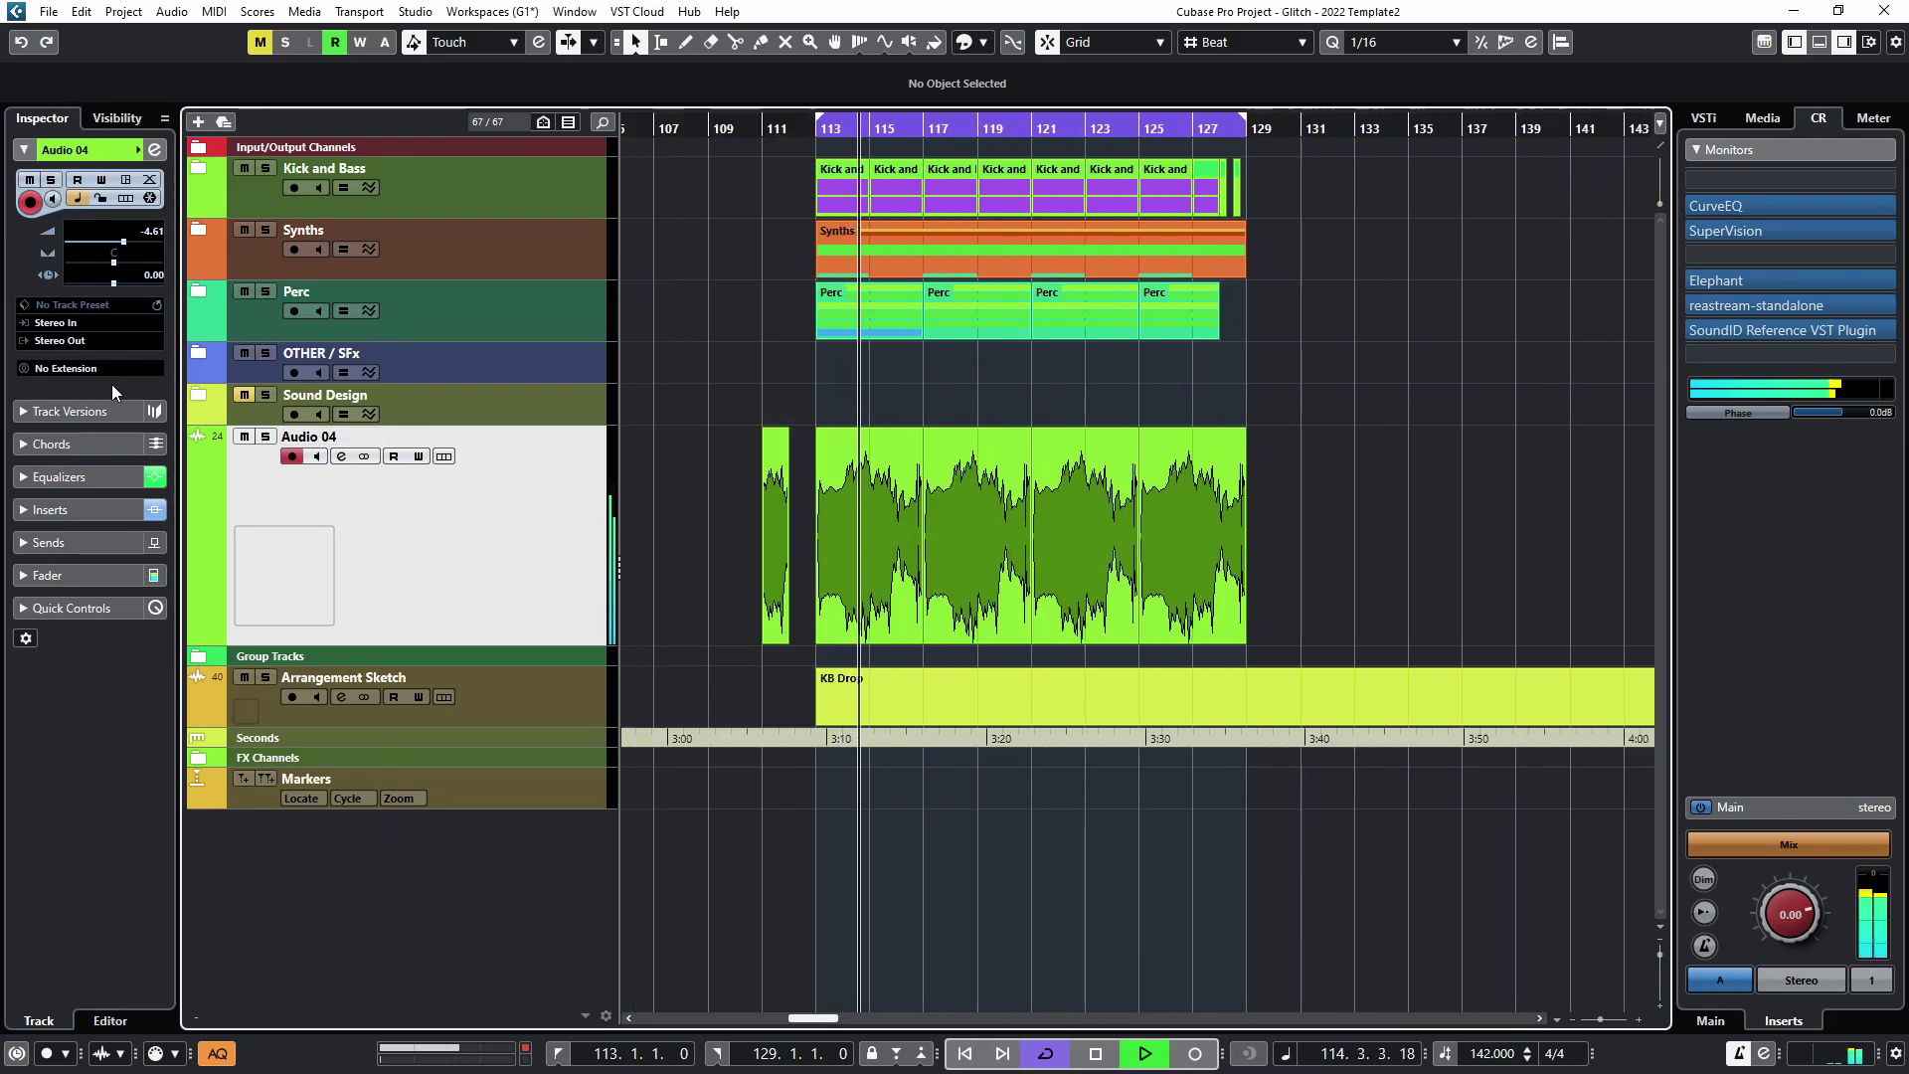
# Step: Expand the Sound Design folder, select the Falcon track, stop playback and show the track's basic settings
pyautogui.click(197, 396)
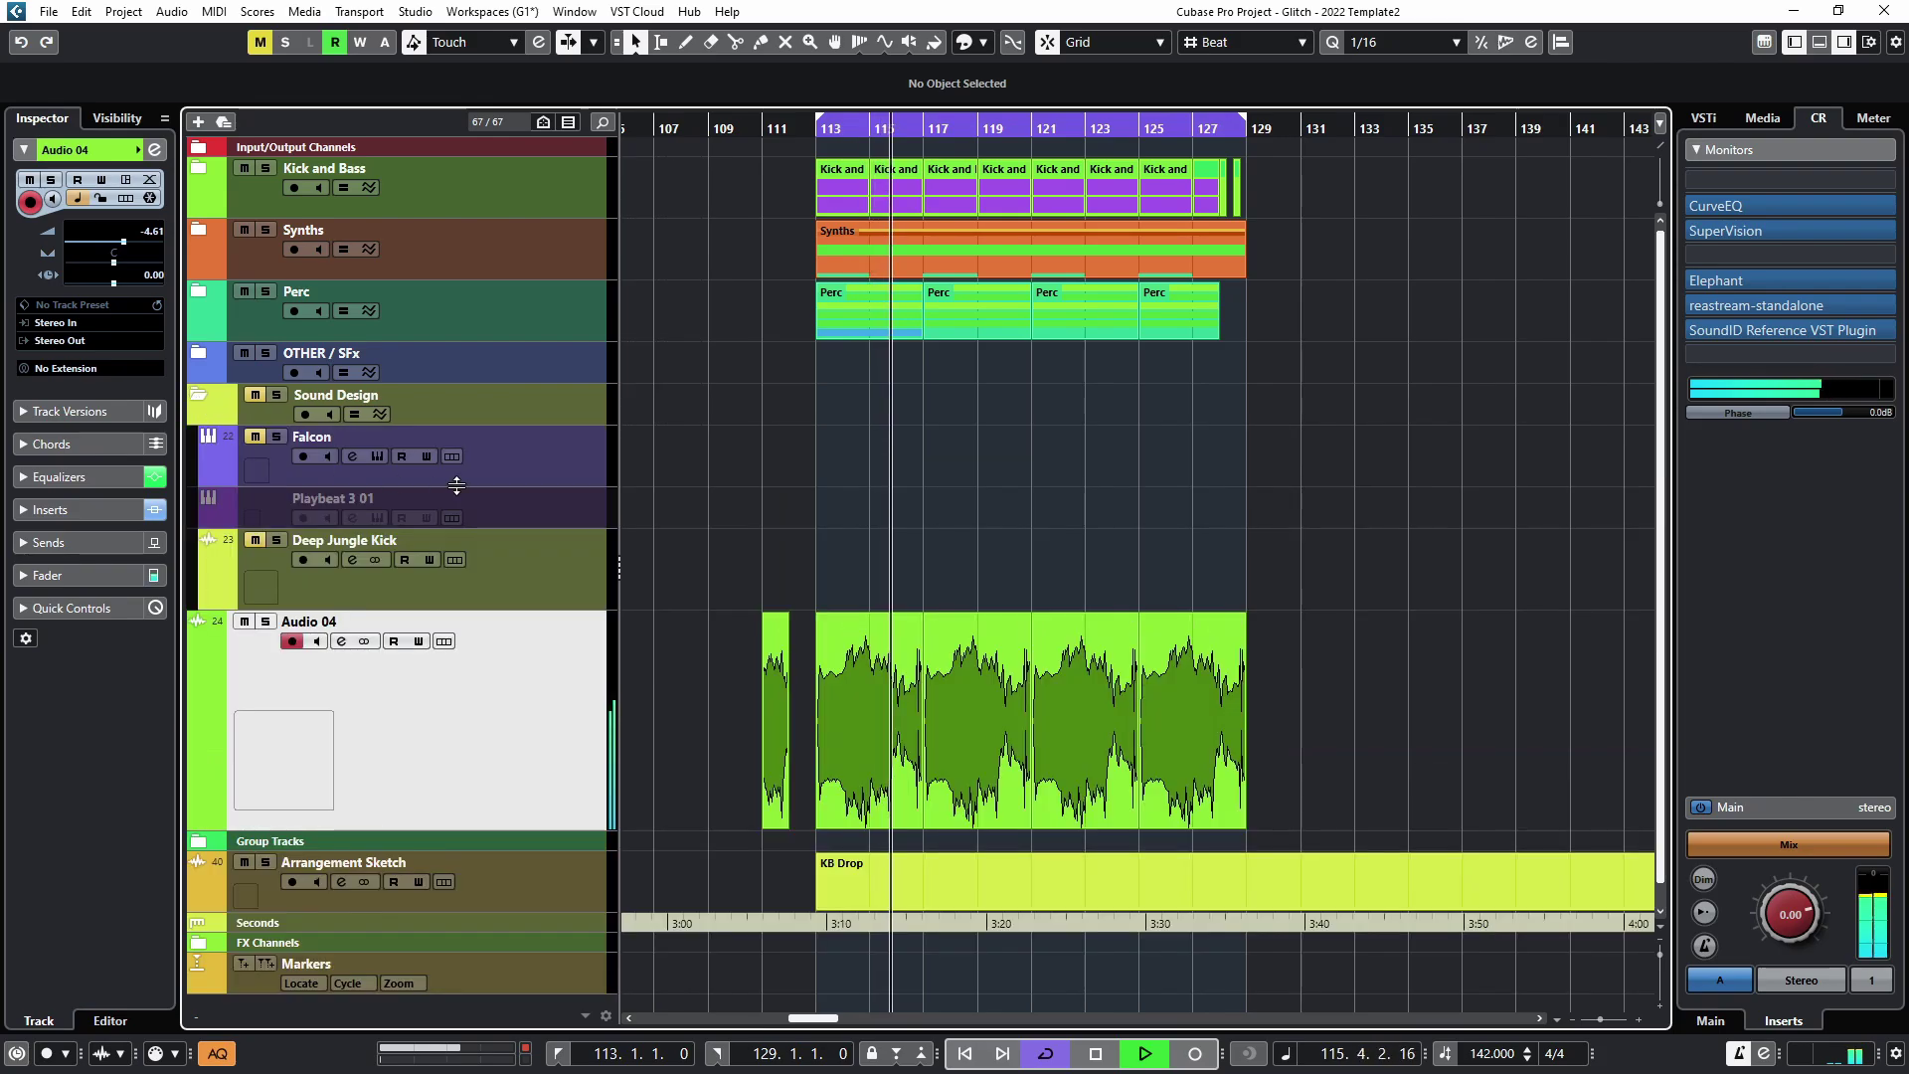
pyautogui.click(517, 467)
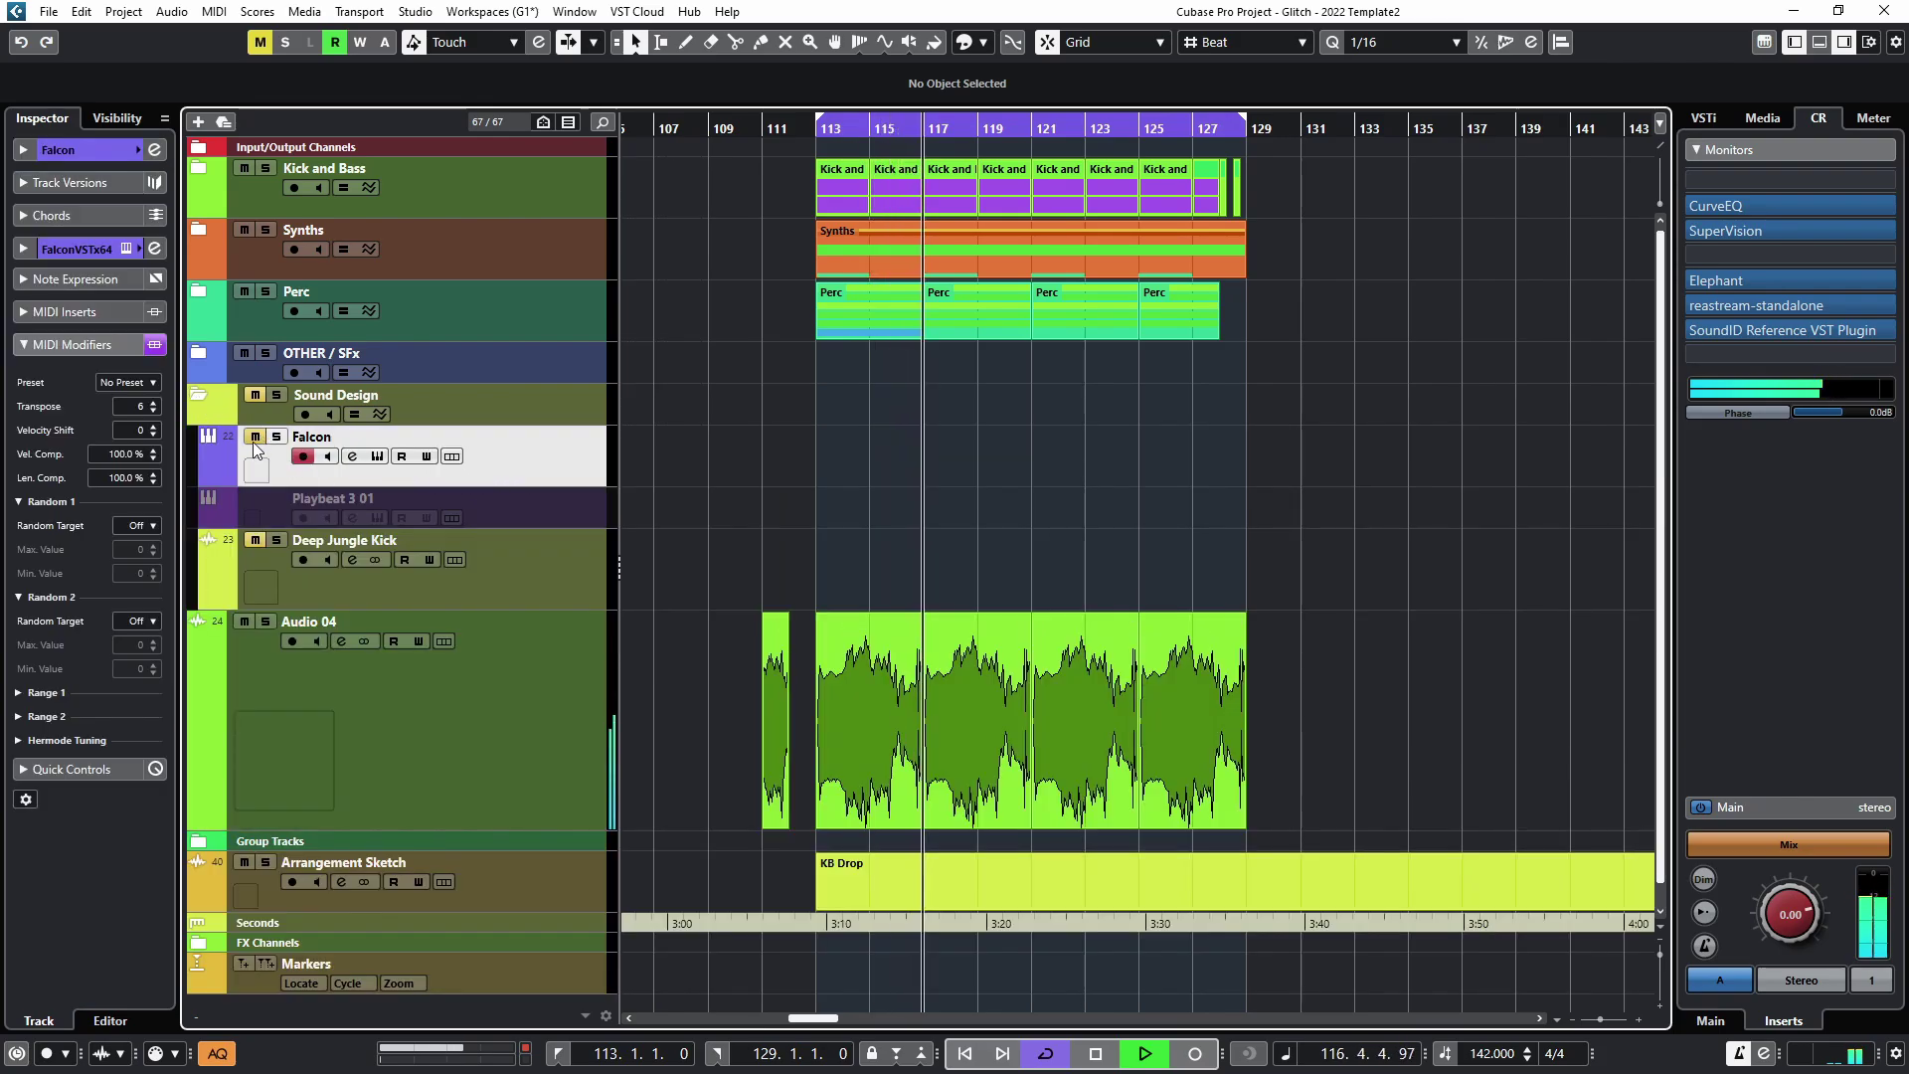
pyautogui.press('space')
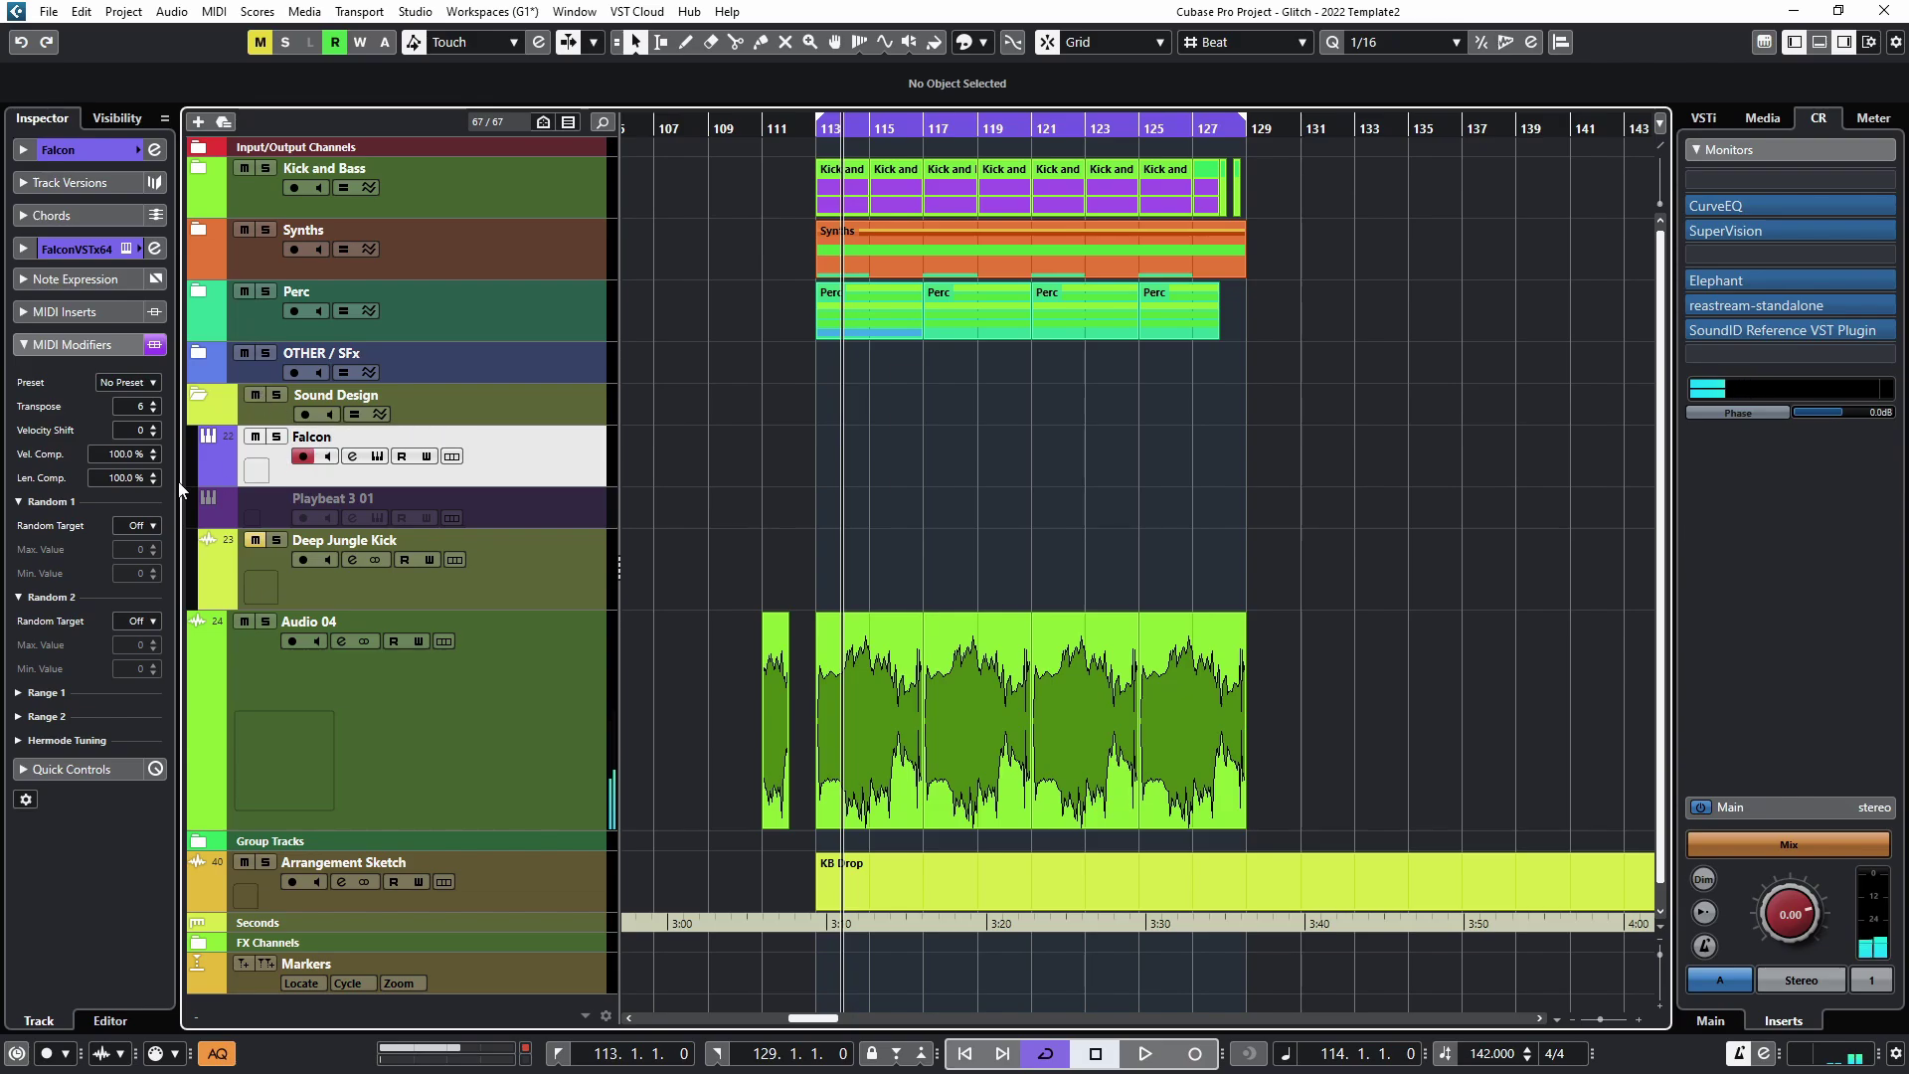
pyautogui.click(22, 154)
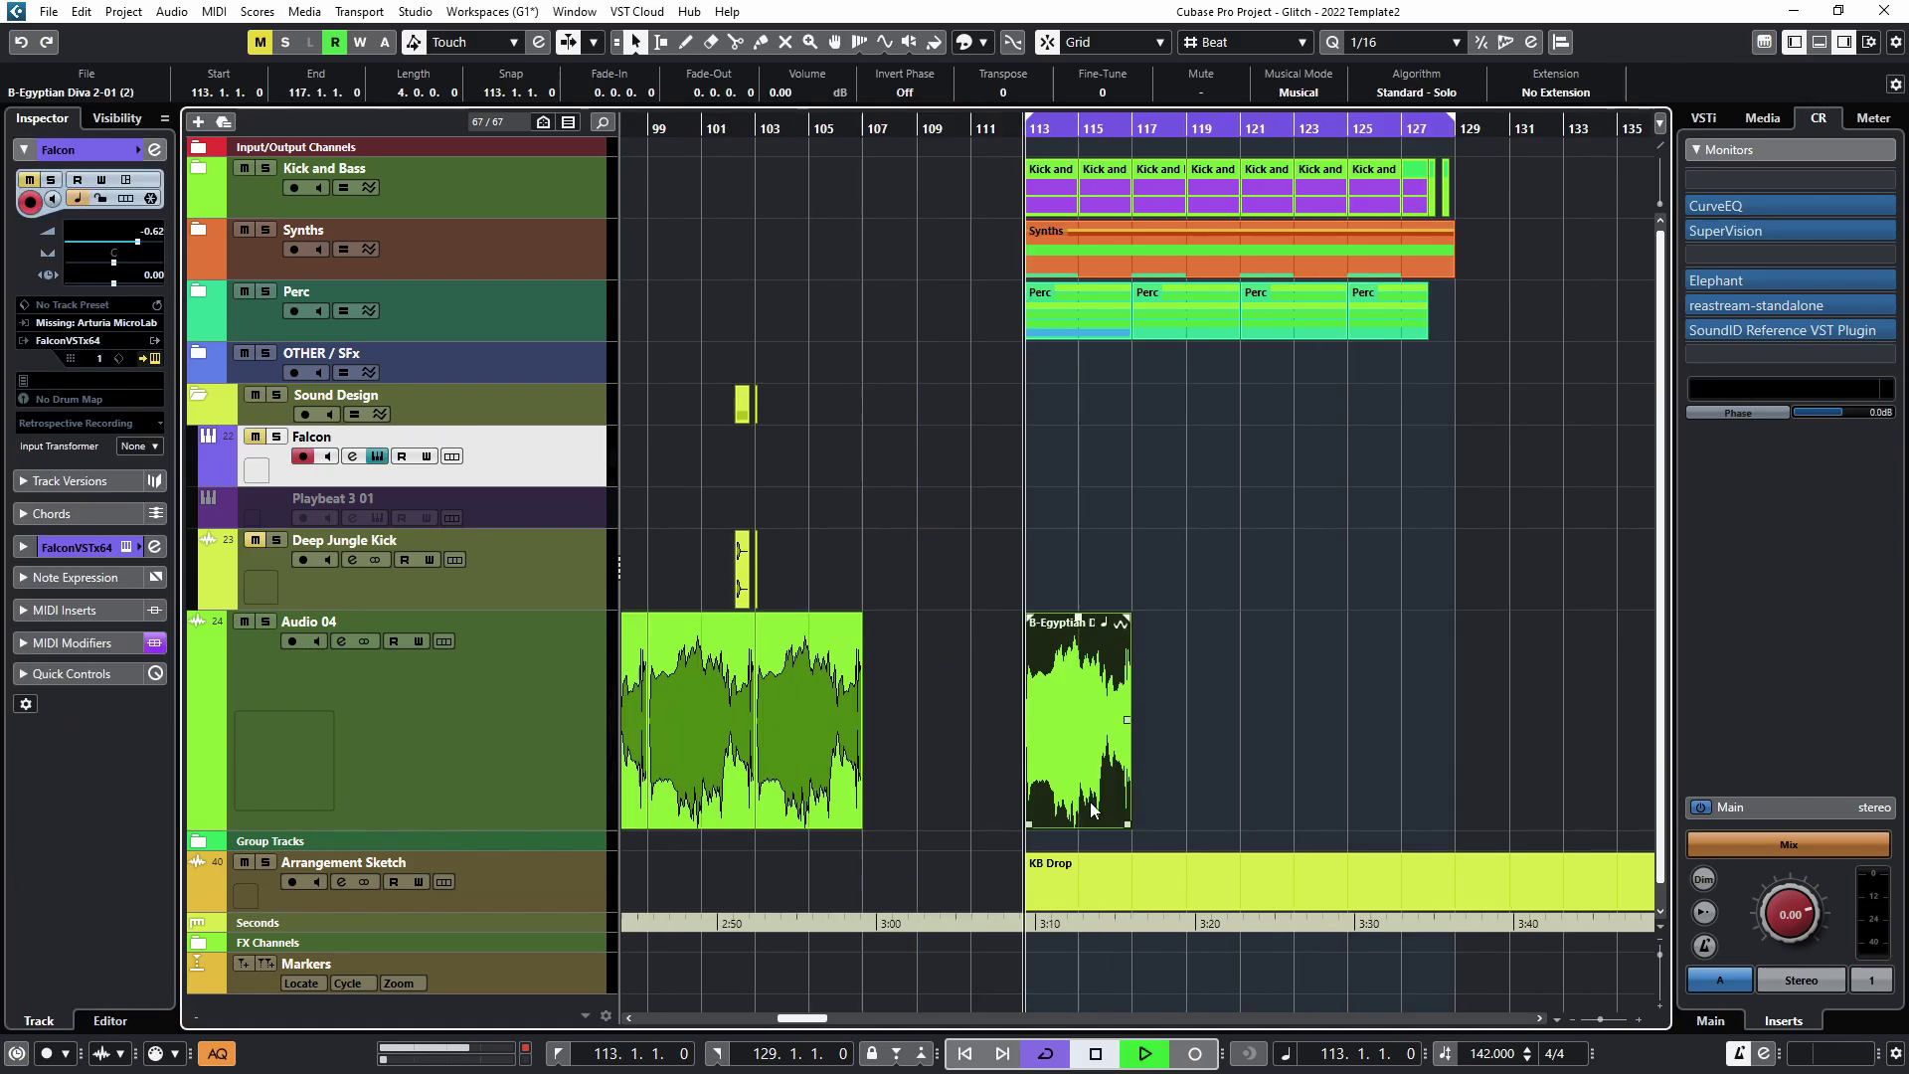
# Step: Stretch the vocal event starting at bar 113 to 8 bars so it ends at bar 121, and play it
pyautogui.press('1')
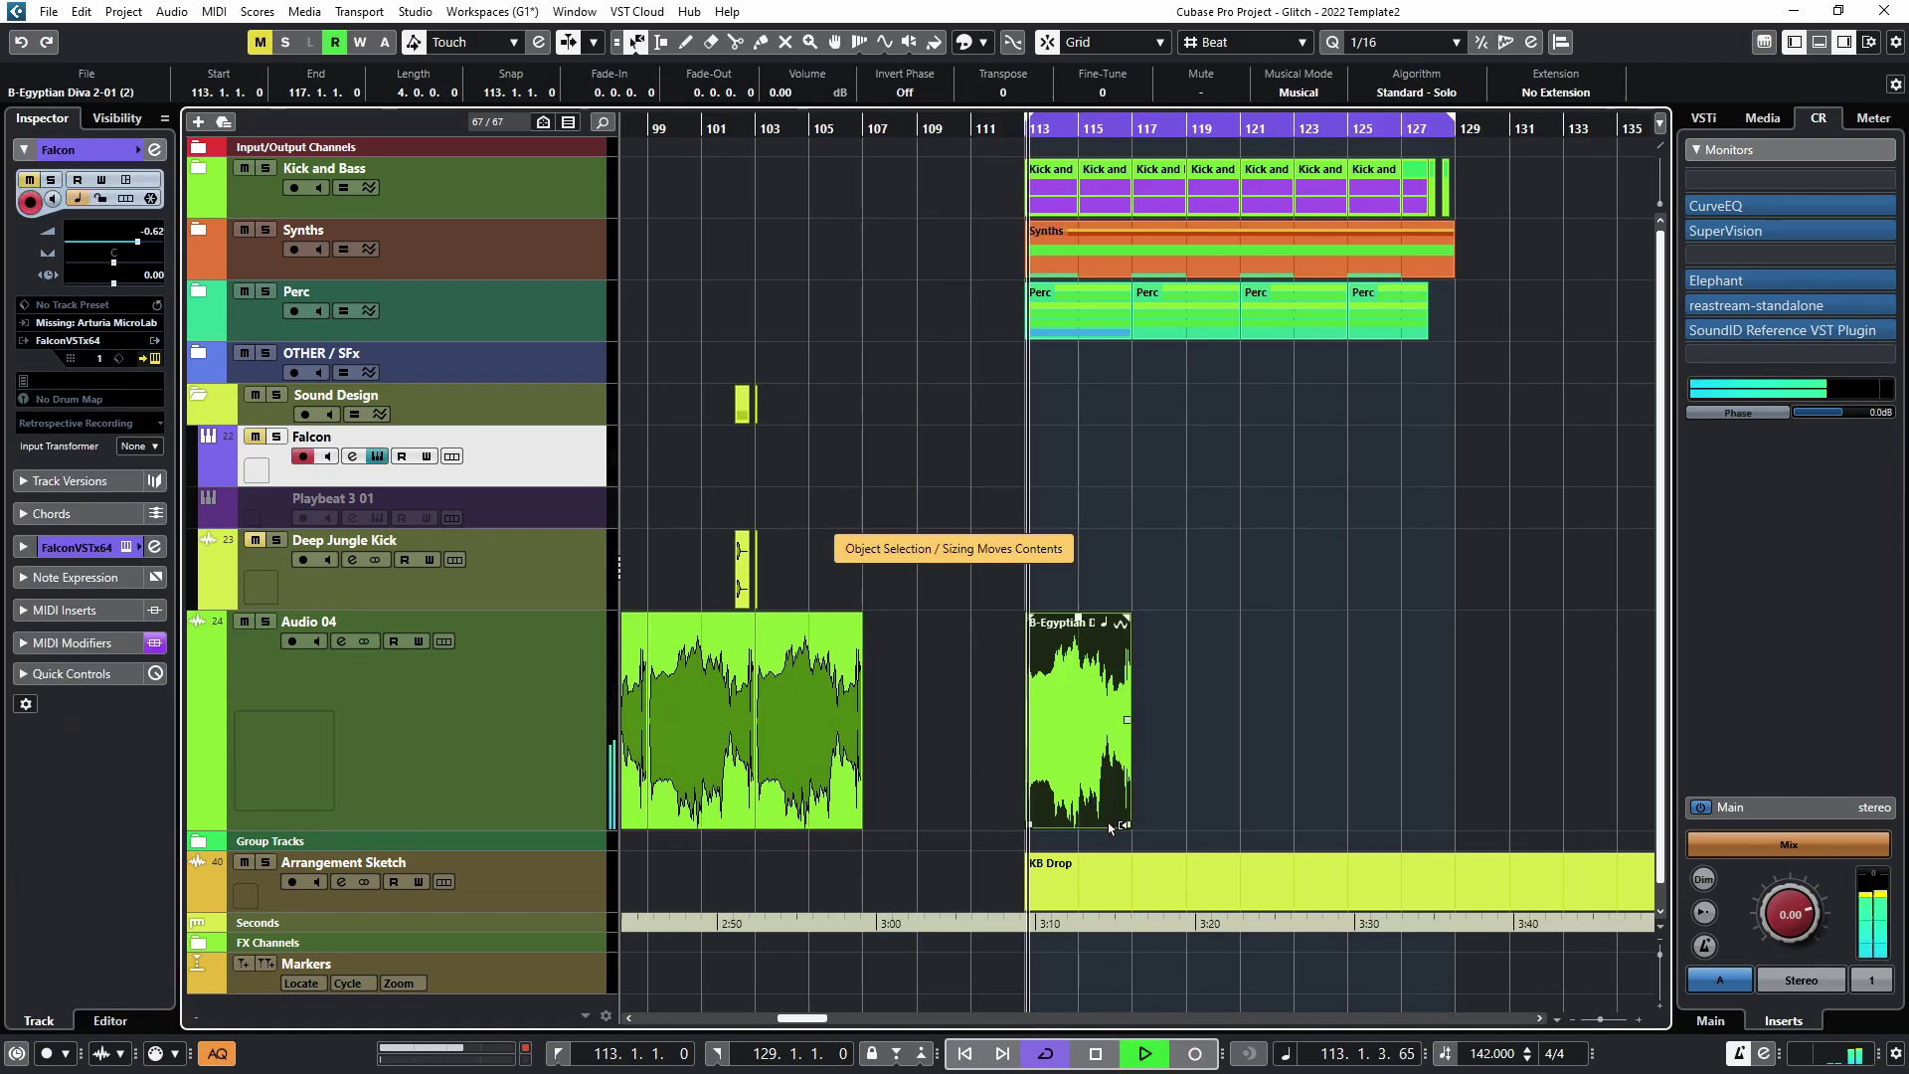
pyautogui.moveTo(1128, 821); pyautogui.dragTo(1245, 815)
pyautogui.press('1')
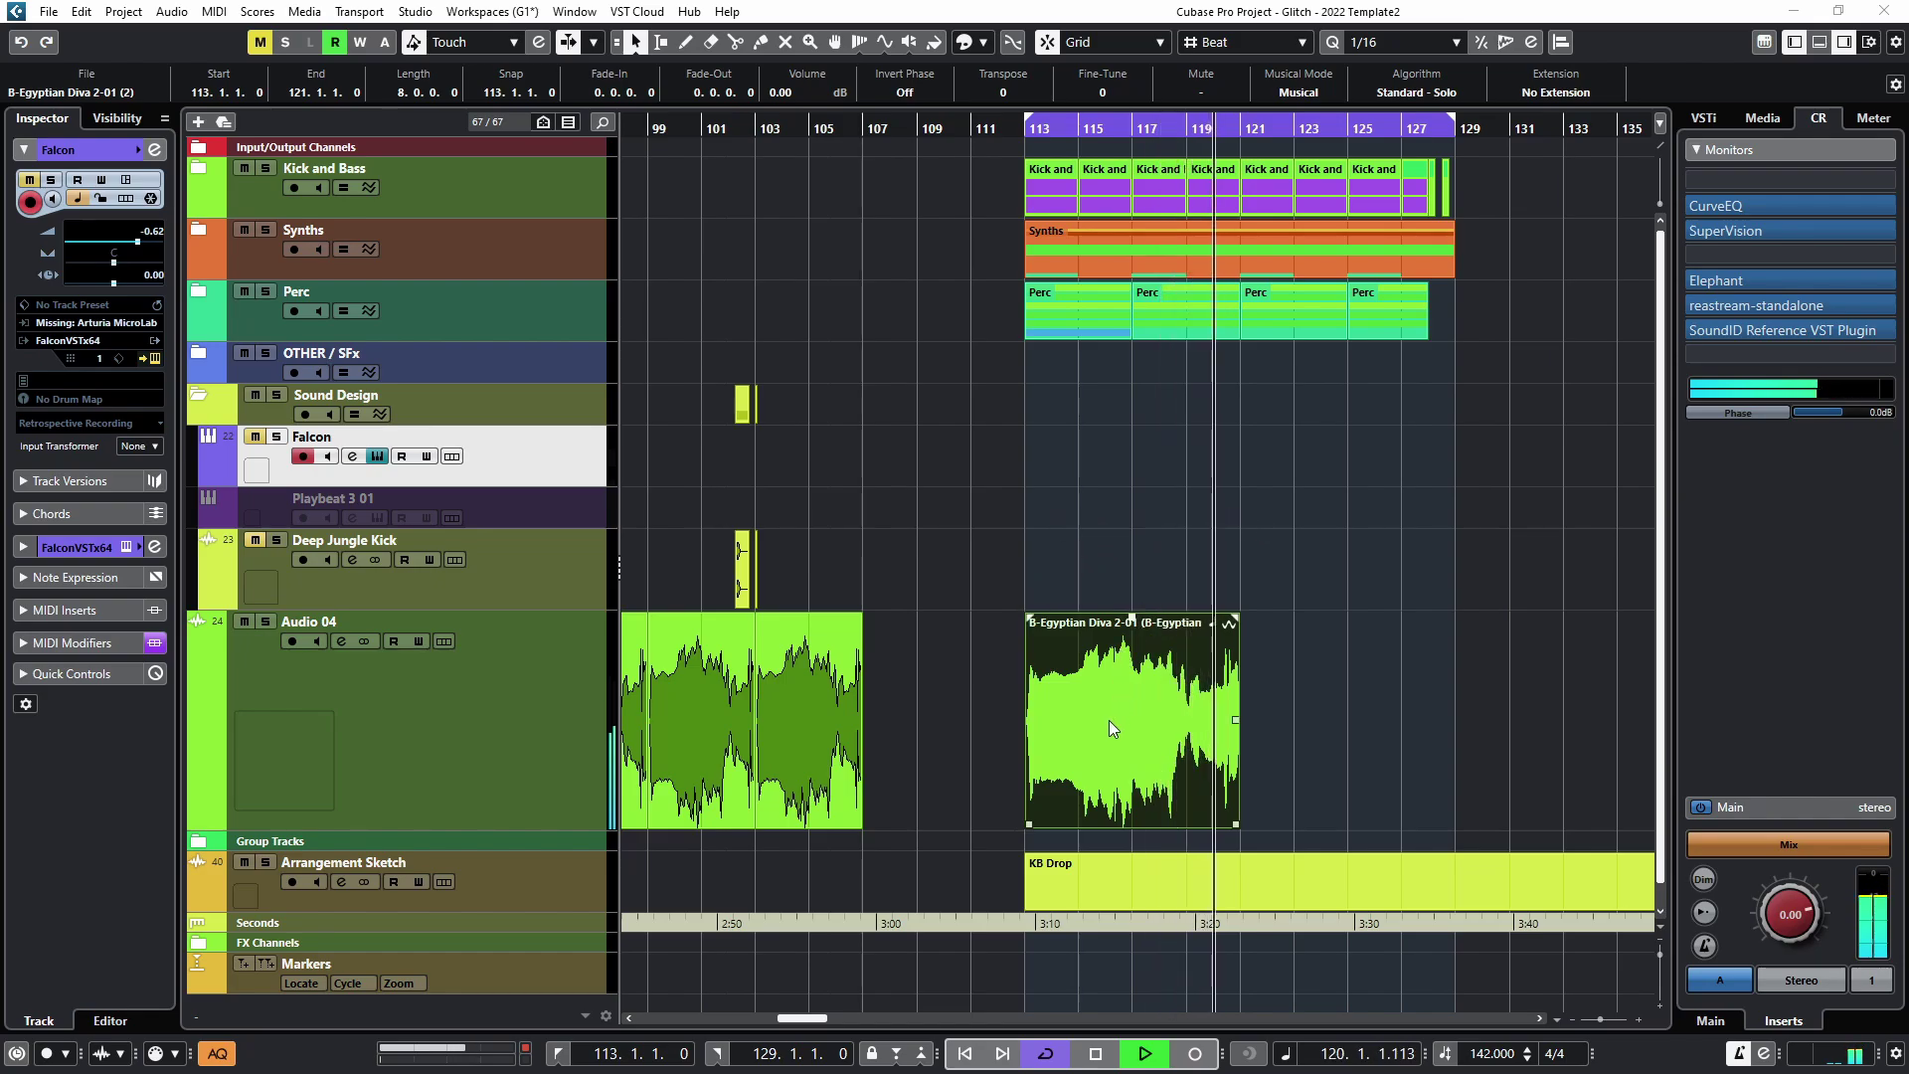
pyautogui.press('space')
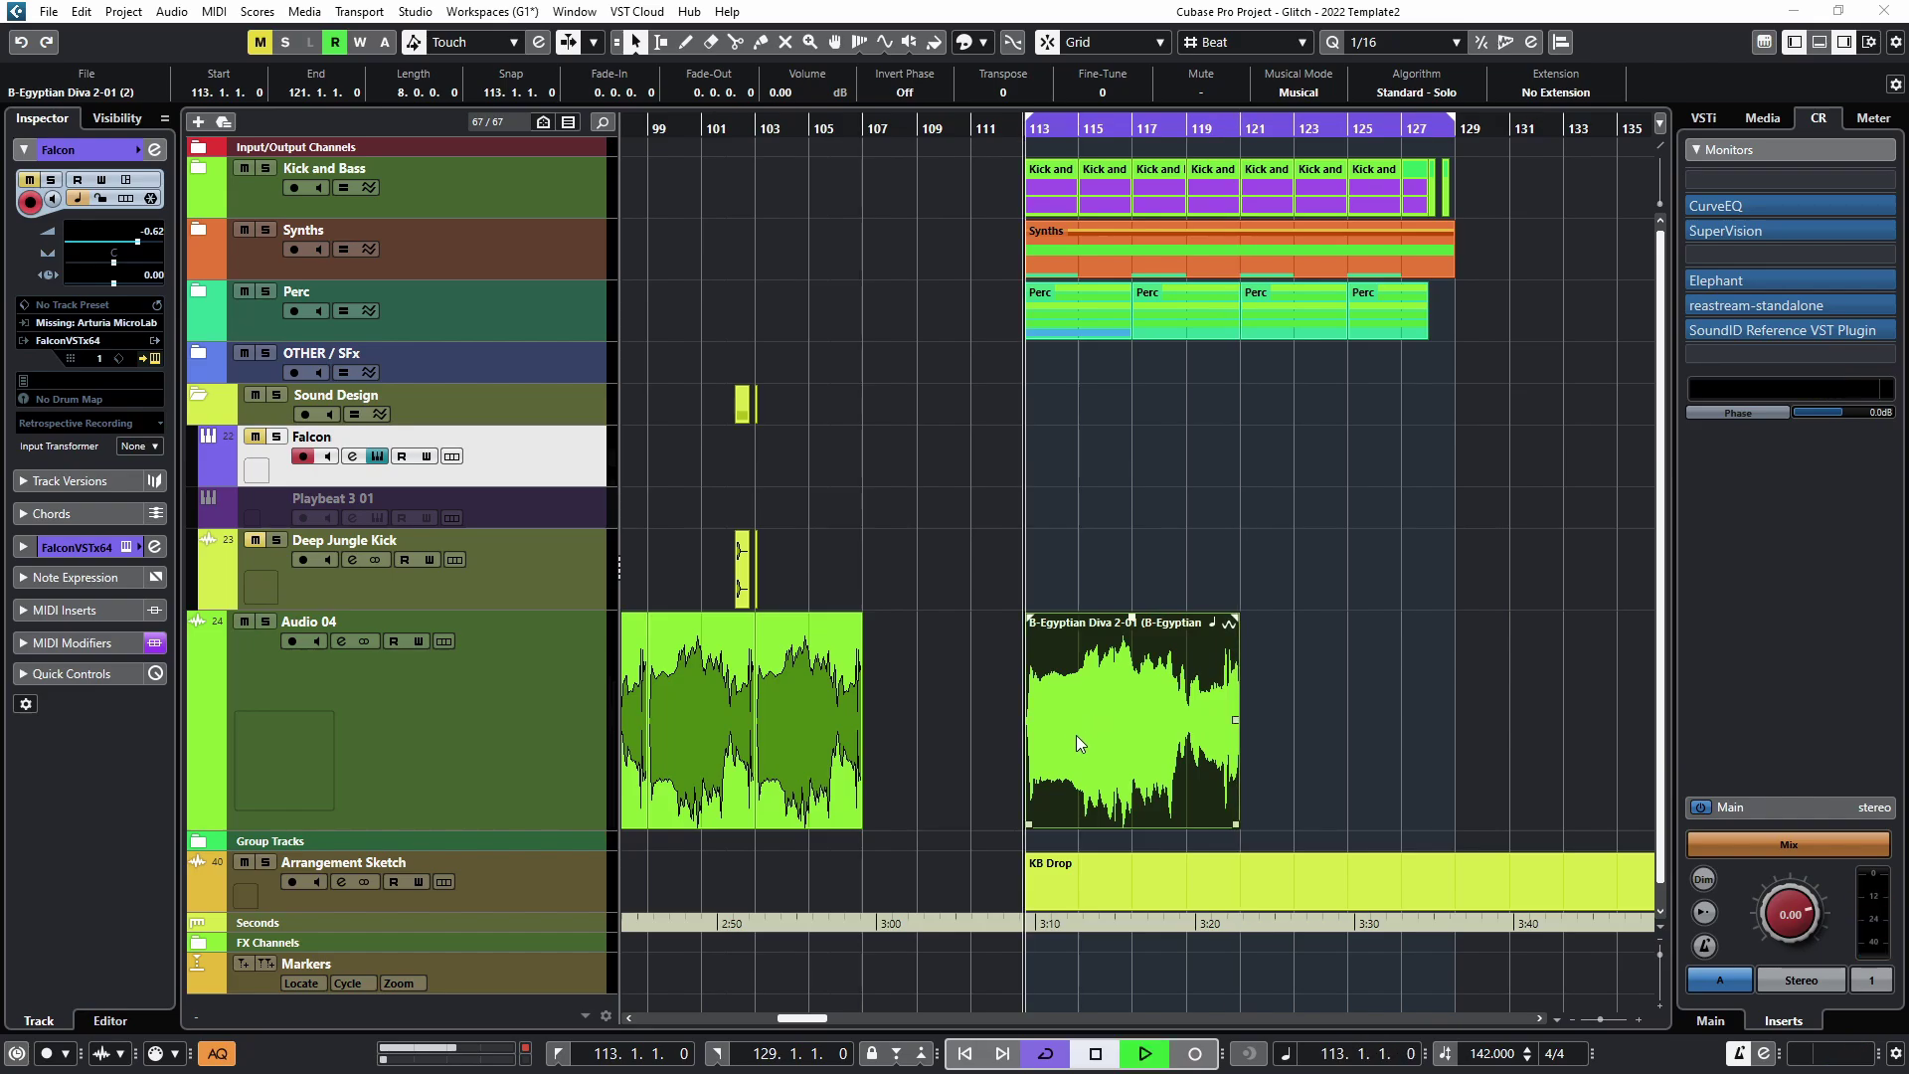
# Step: Move the stretched vocal event out to about bar 135 and copy an earlier four-bar vocal event to bar 113
pyautogui.scroll(-1, 1082, 704)
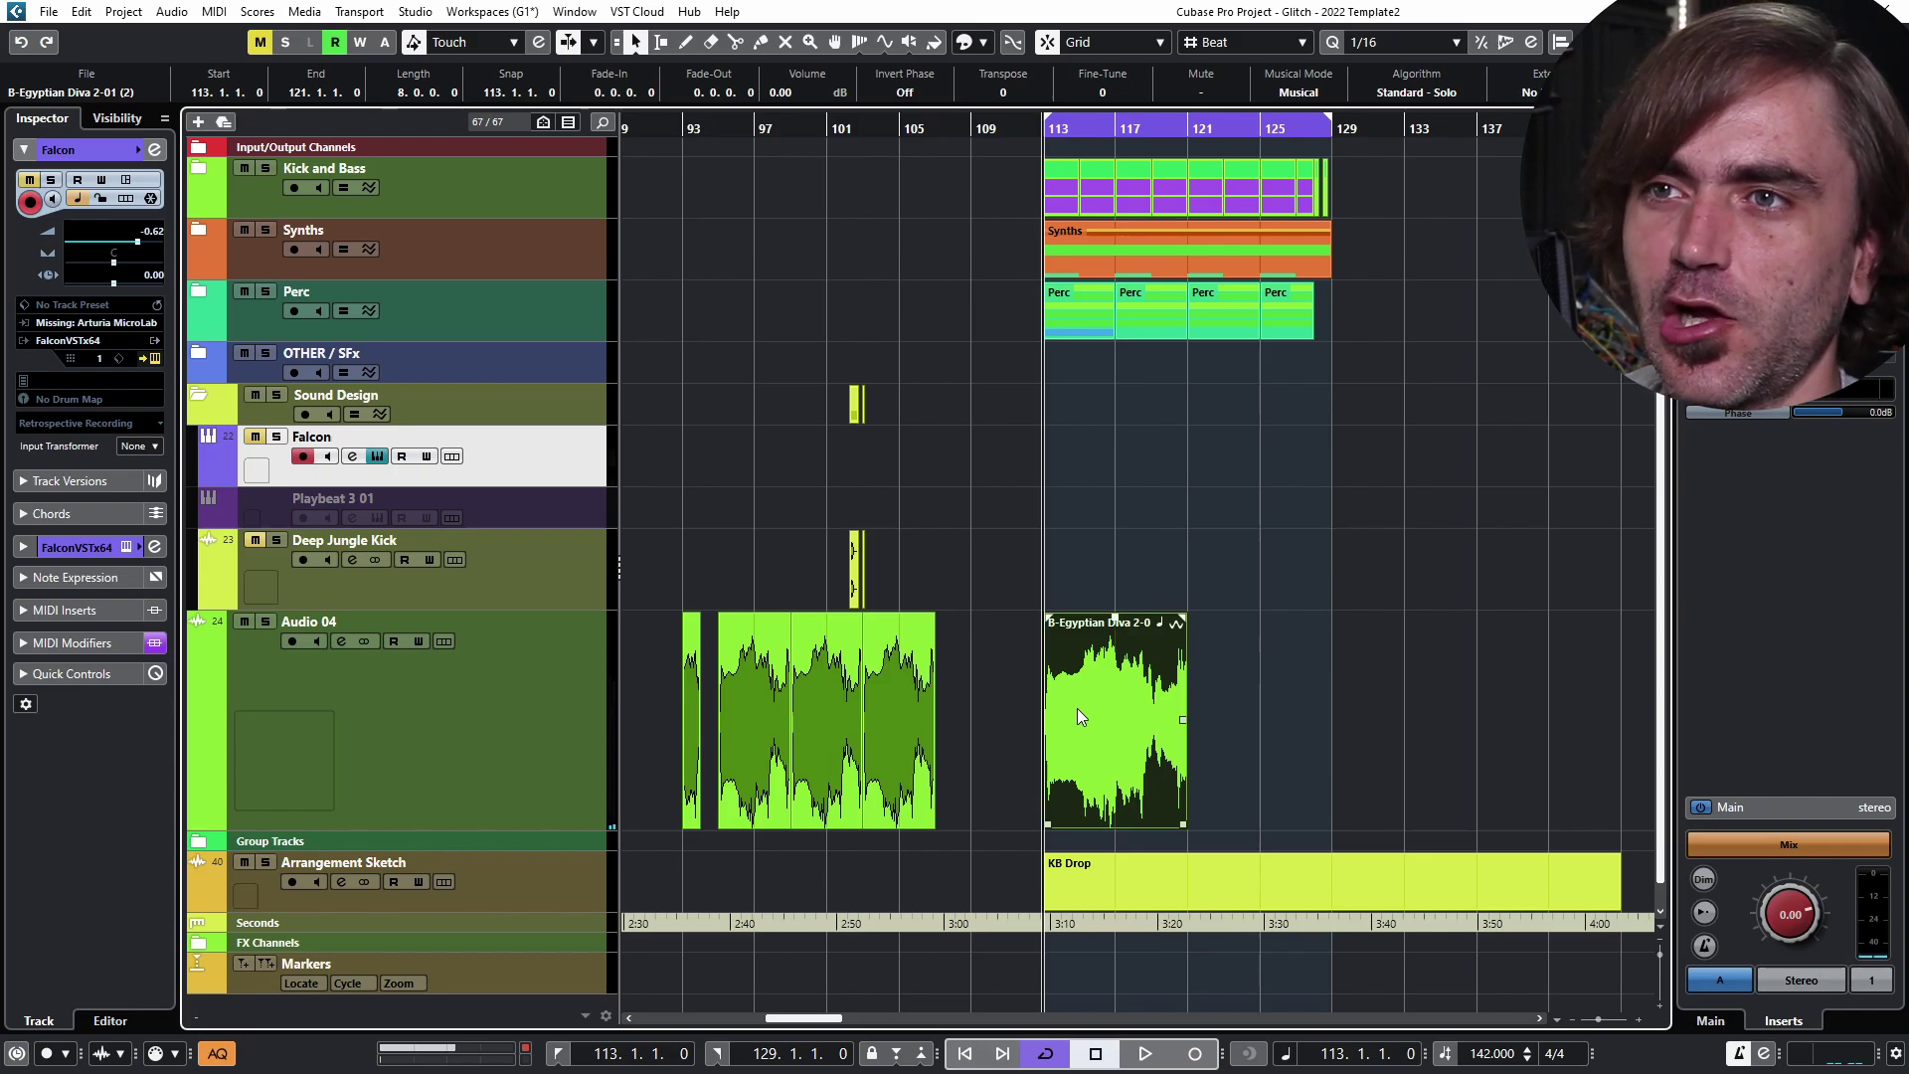
pyautogui.moveTo(1101, 705); pyautogui.dragTo(1473, 732)
pyautogui.click(1096, 714)
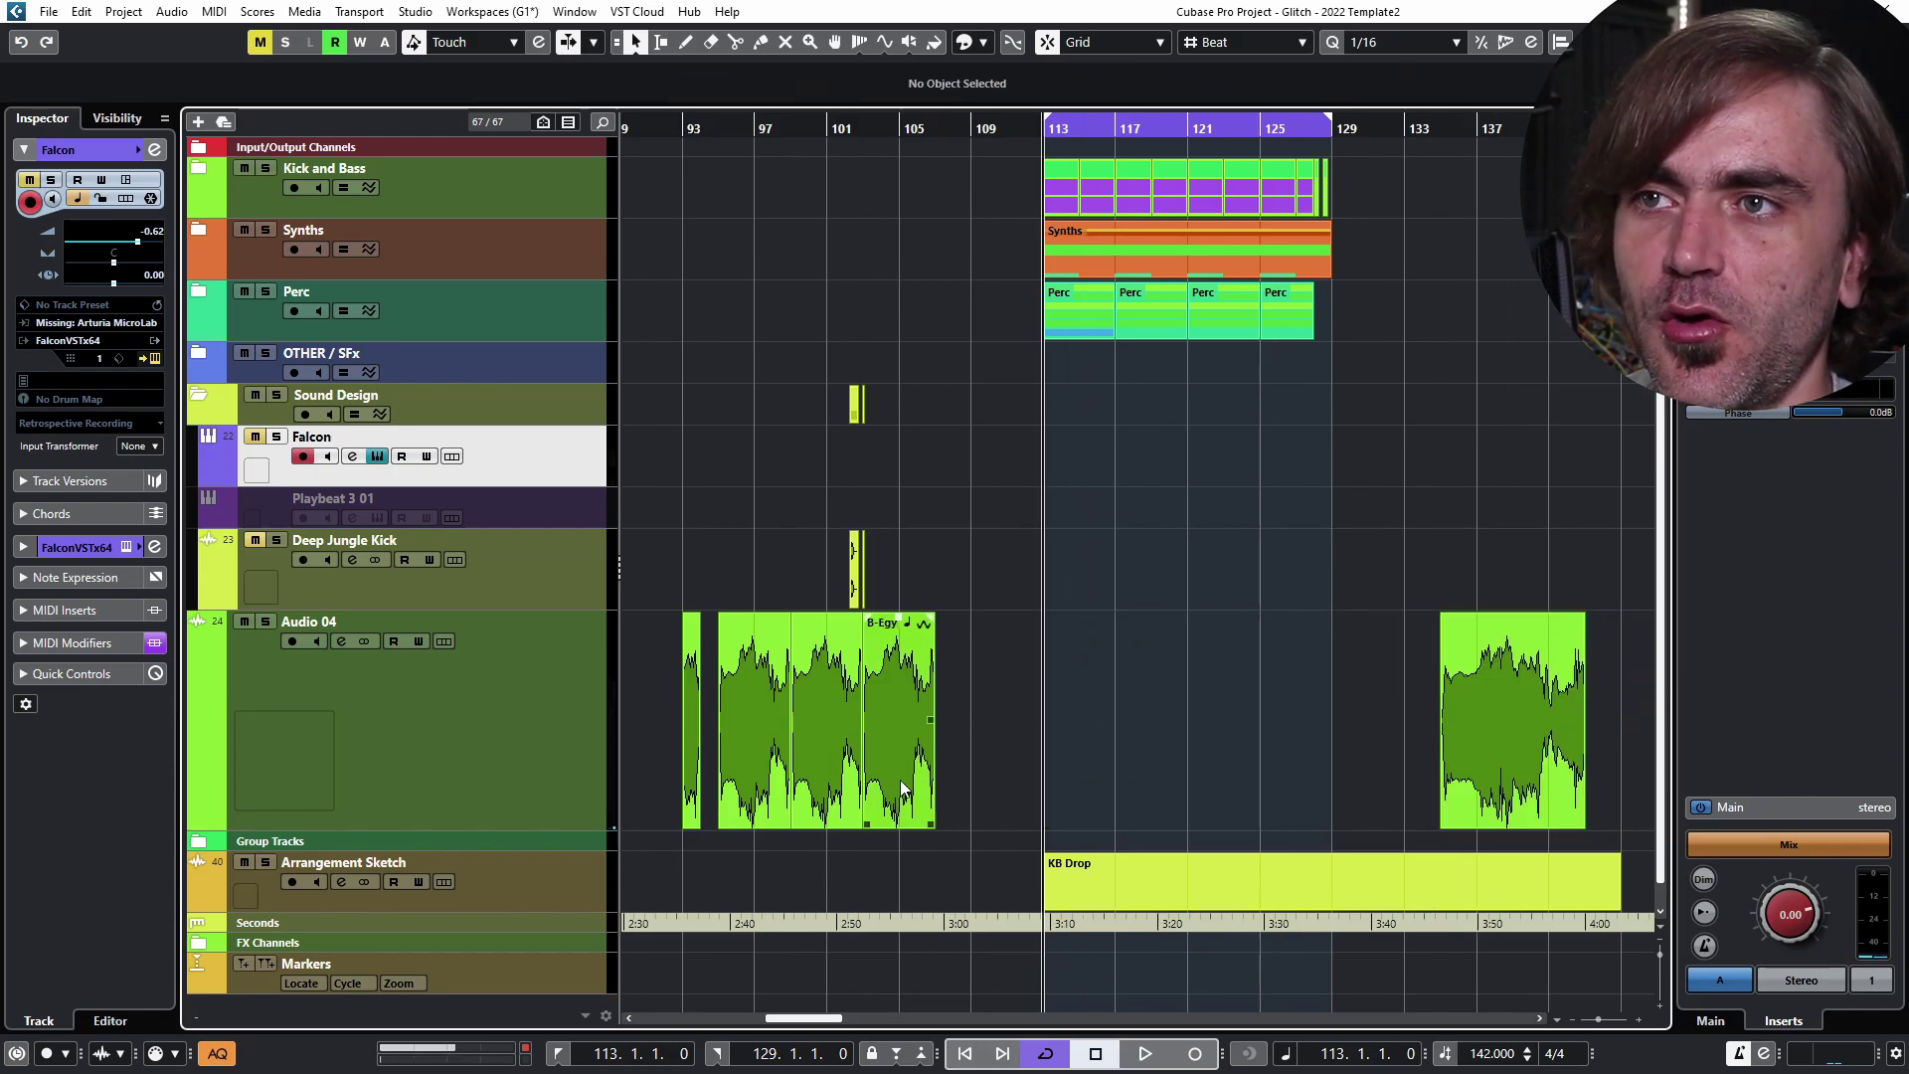
pyautogui.scroll(1, 901, 788)
pyautogui.moveTo(901, 788); pyautogui.dragTo(1226, 743)
pyautogui.scroll(2, 1208, 772)
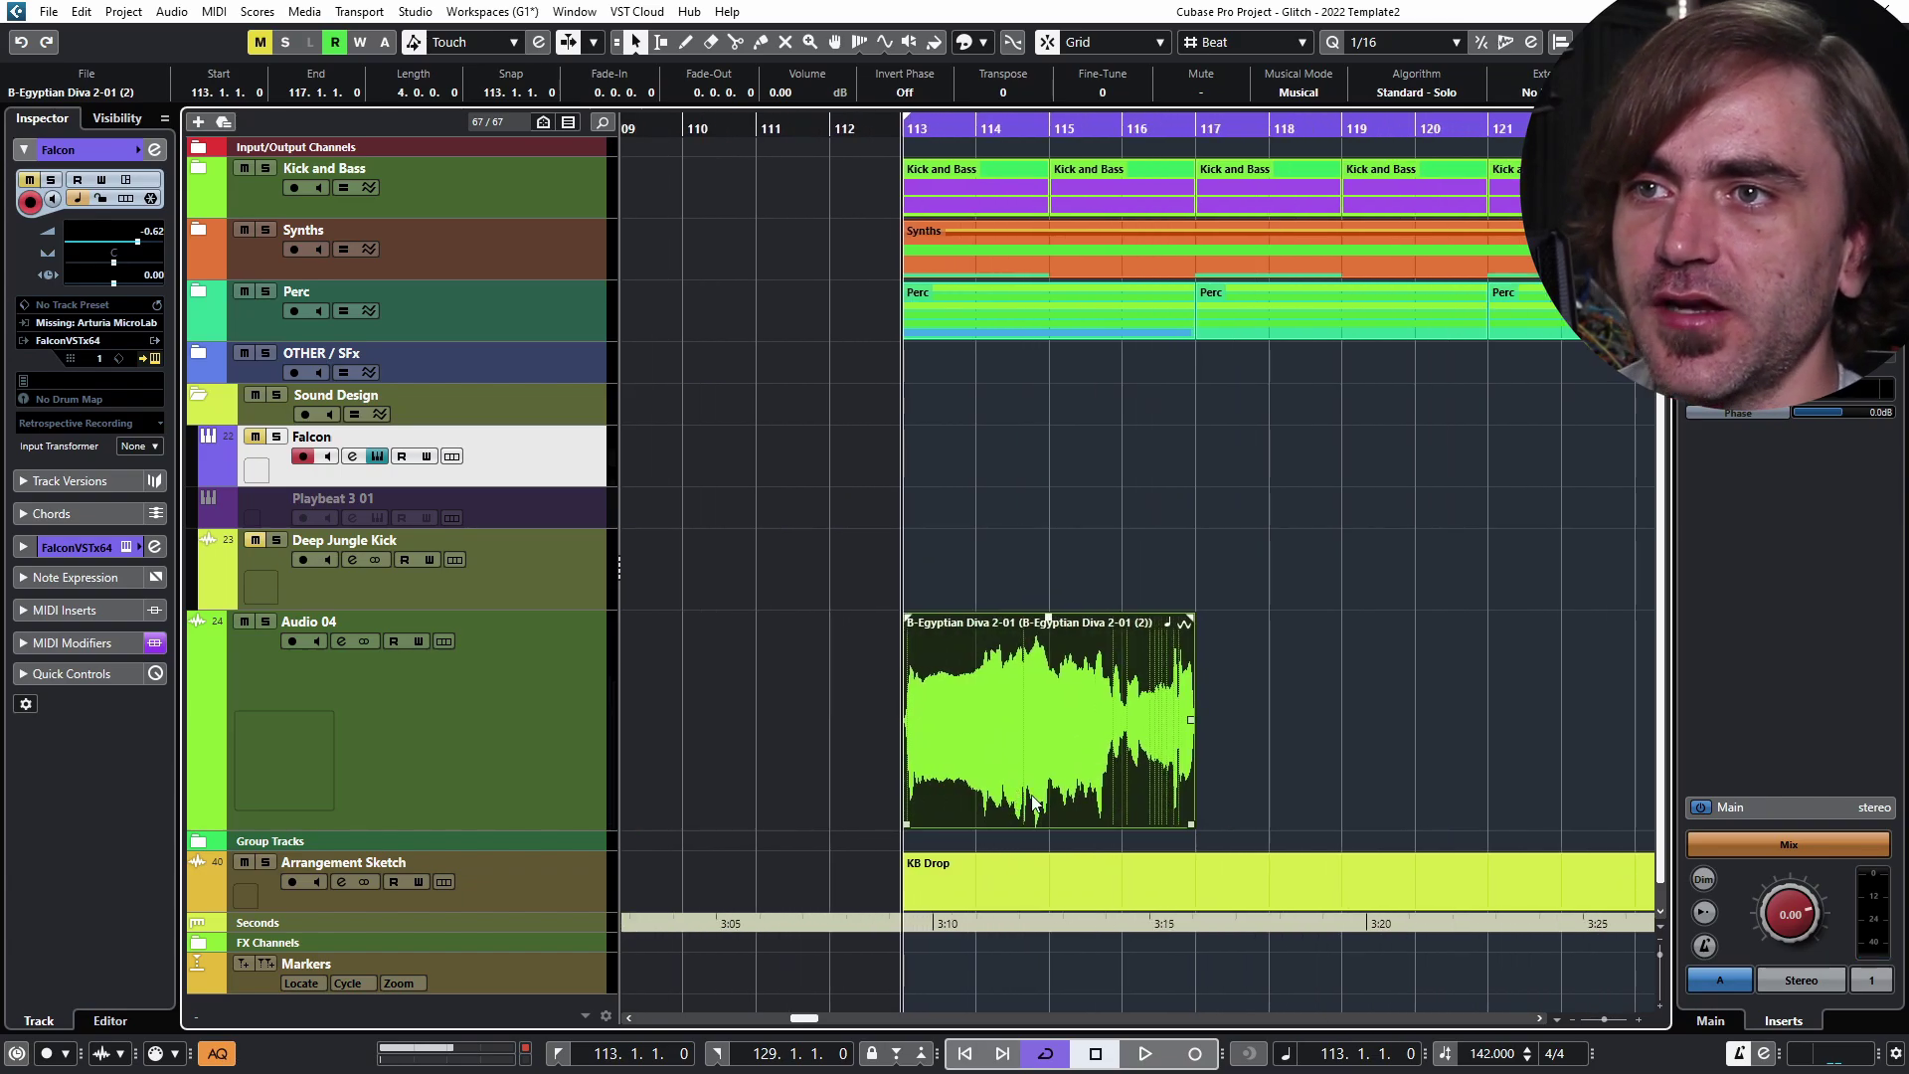
# Step: Split the four-bar vocal event at bar 113 into equal one-bar pieces
pyautogui.press('3')
pyautogui.keyDown('alt'); pyautogui.click(975, 785); pyautogui.keyUp('alt')
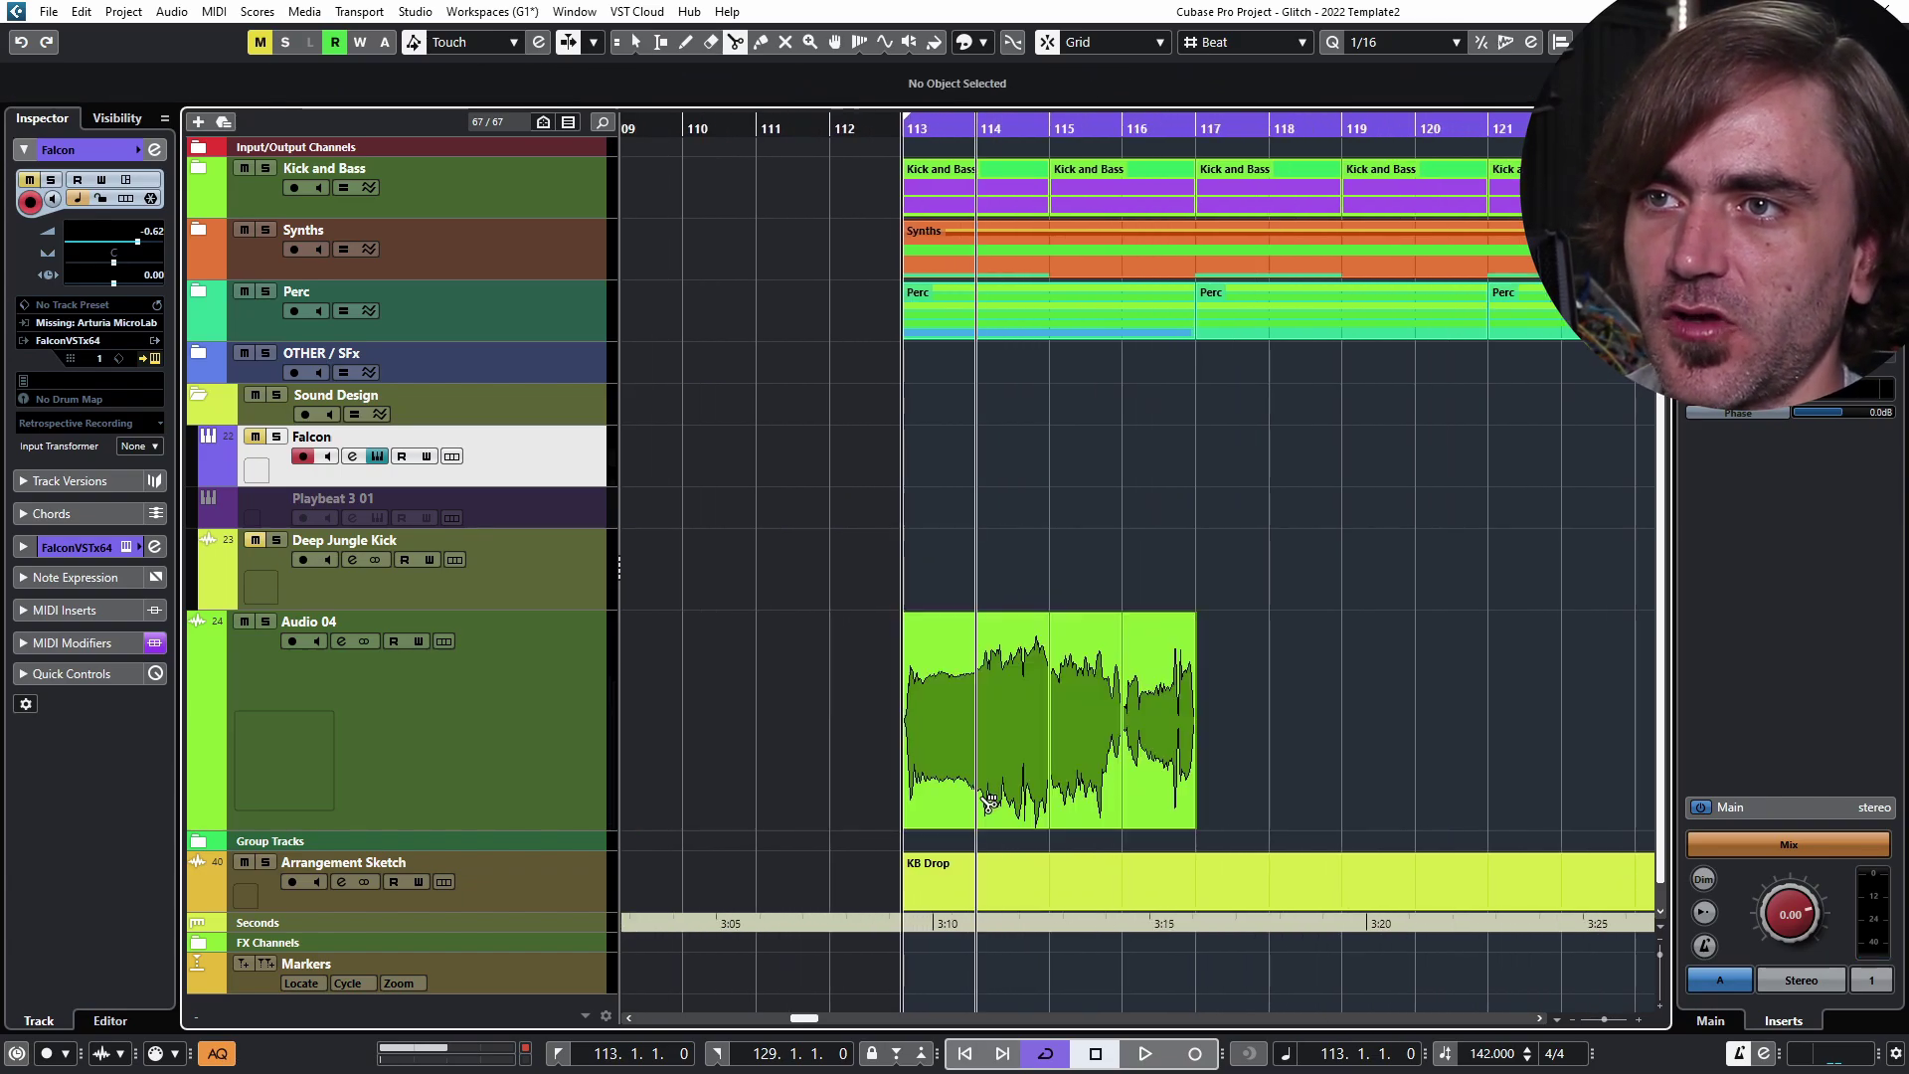
pyautogui.press('1')
# Step: Try duplicating the four one-bar vocal pieces twice, and undo both duplications
pyautogui.moveTo(1238, 536); pyautogui.dragTo(1007, 792)
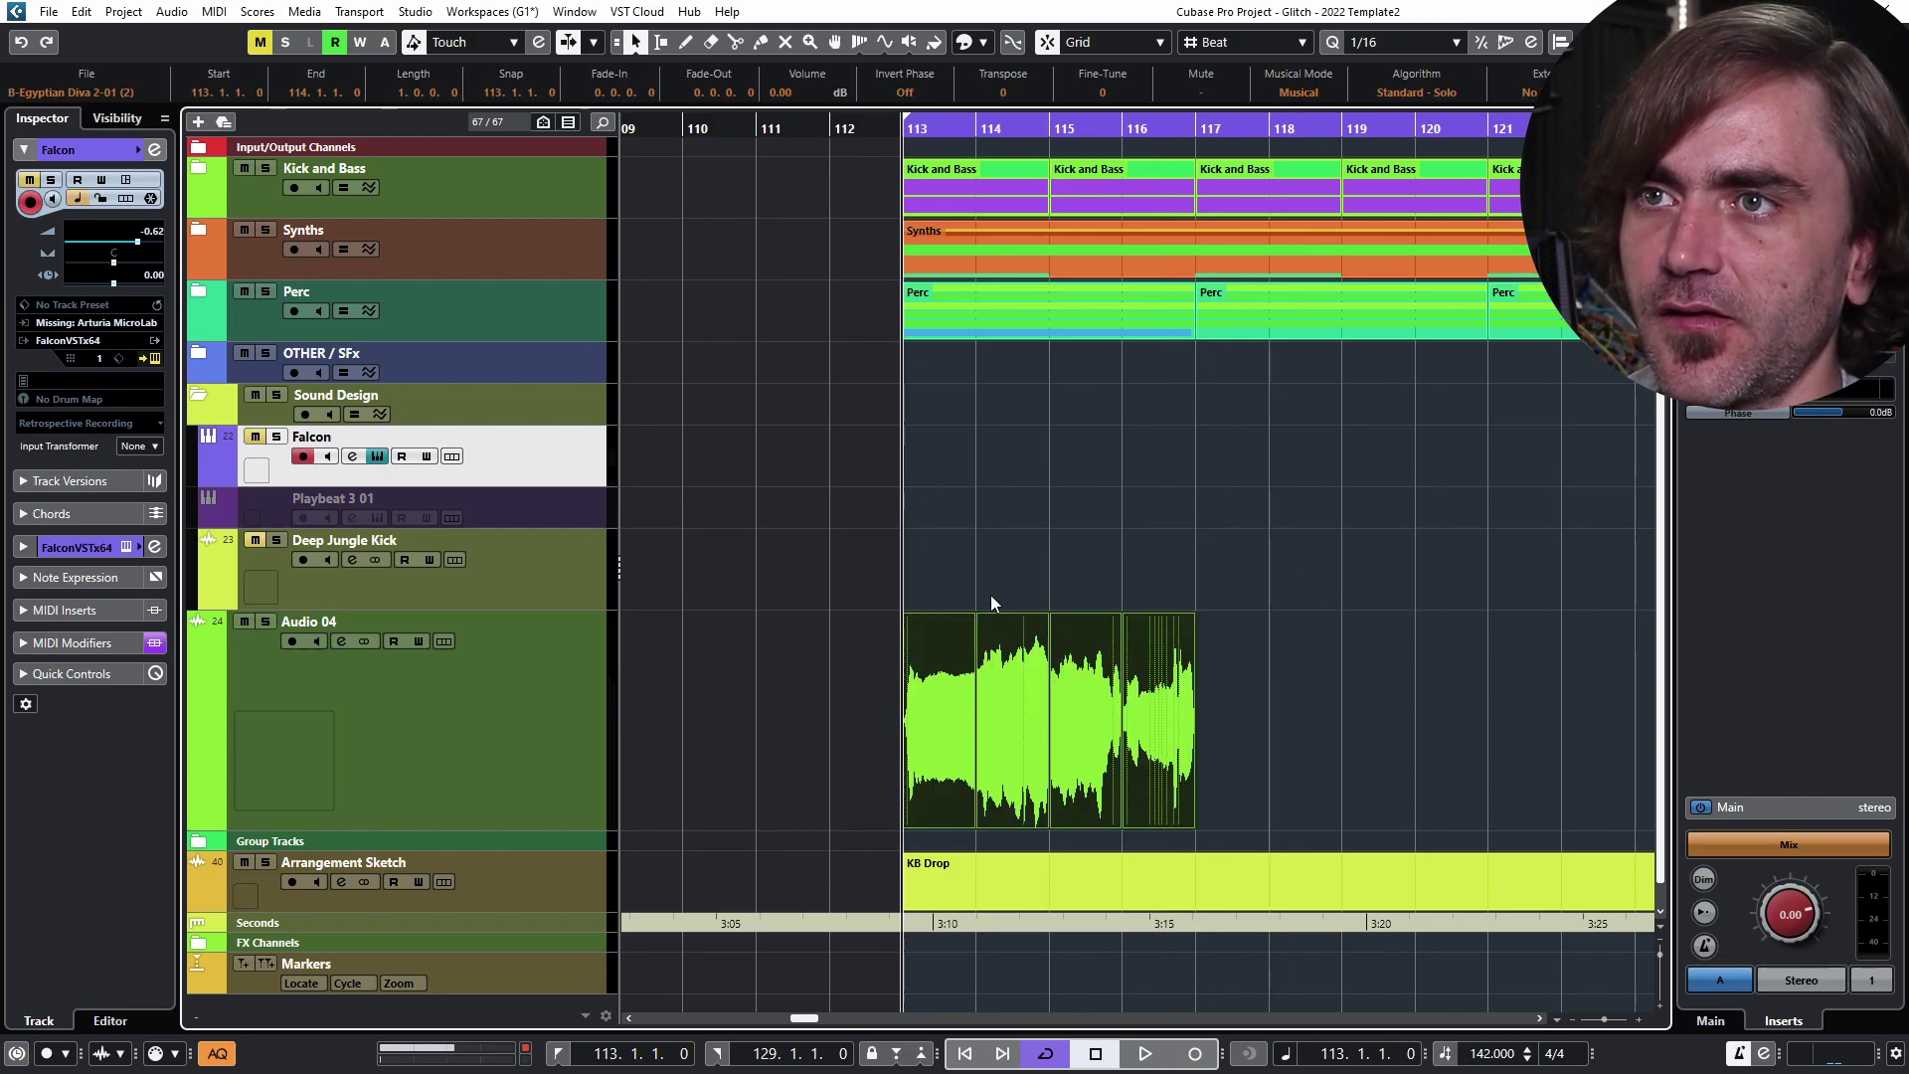
pyautogui.scroll(-1, 887, 543)
pyautogui.hotkey('ctrl', 'd')
pyautogui.hotkey('ctrl', 'd')
pyautogui.hotkey('ctrl', 'z')
pyautogui.hotkey('ctrl', 'z')
# Step: Space the one-bar vocal pieces four bars apart so they start at bars 113, 117, 121 and 125
pyautogui.moveTo(1066, 525); pyautogui.dragTo(793, 719)
pyautogui.moveTo(792, 717); pyautogui.dragTo(1324, 757)
pyautogui.click(1272, 596)
# Step: Open the ColourCopy insert of Audio 04 and set its time base to 1/4 dot during playback
pyautogui.click(486, 695)
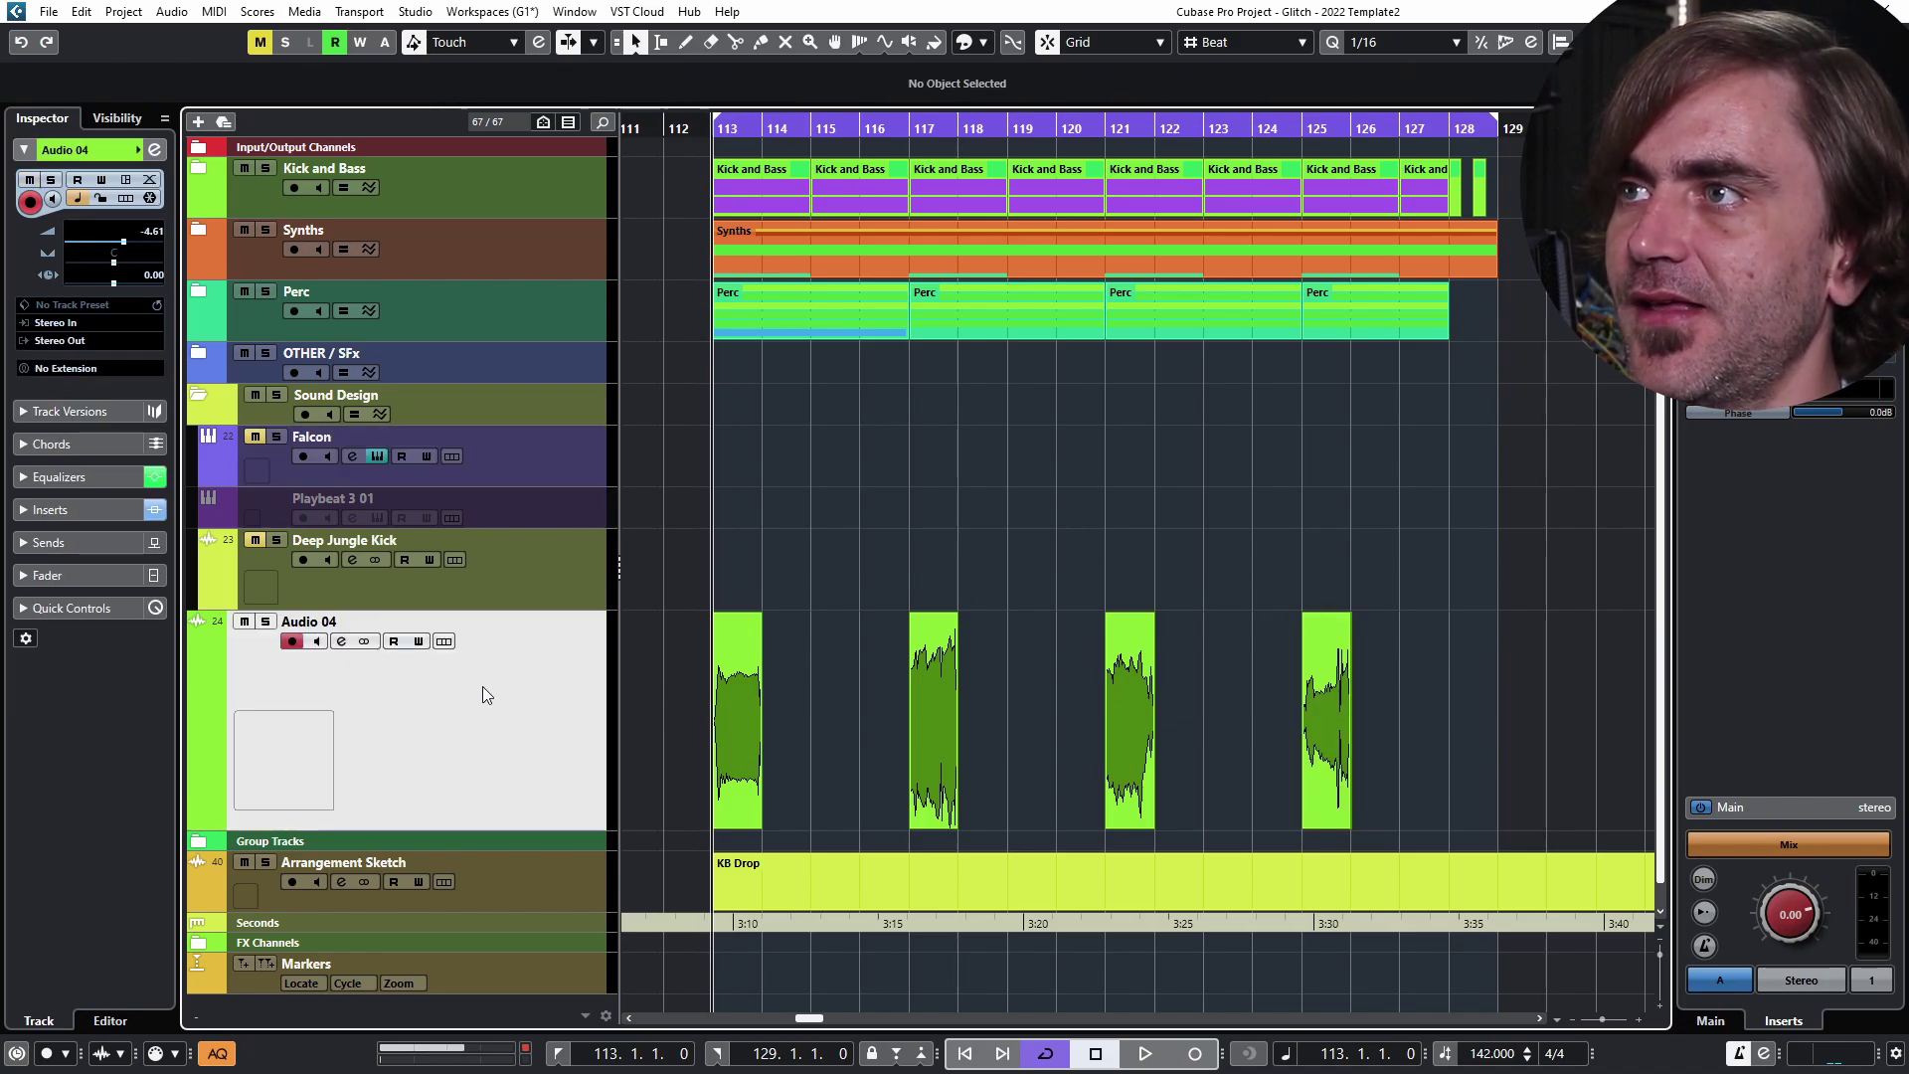
pyautogui.click(22, 510)
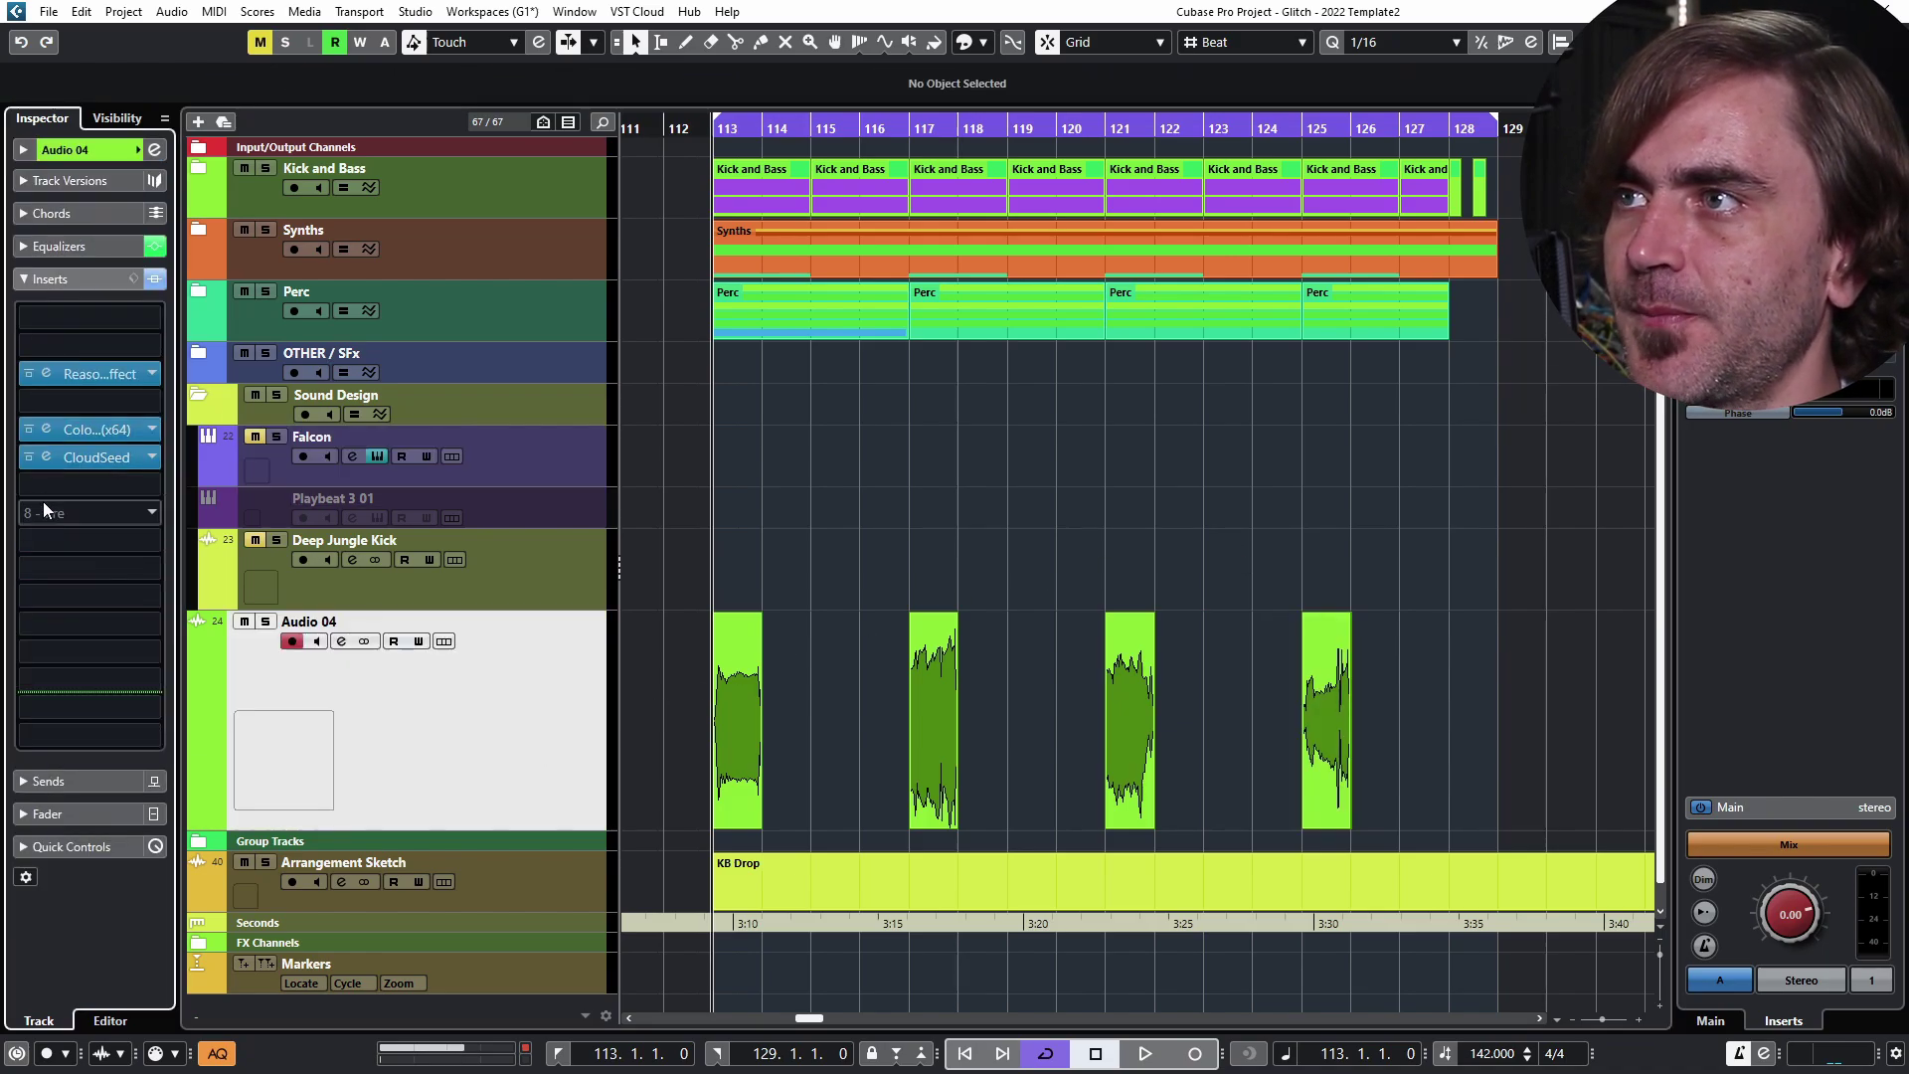
pyautogui.click(46, 429)
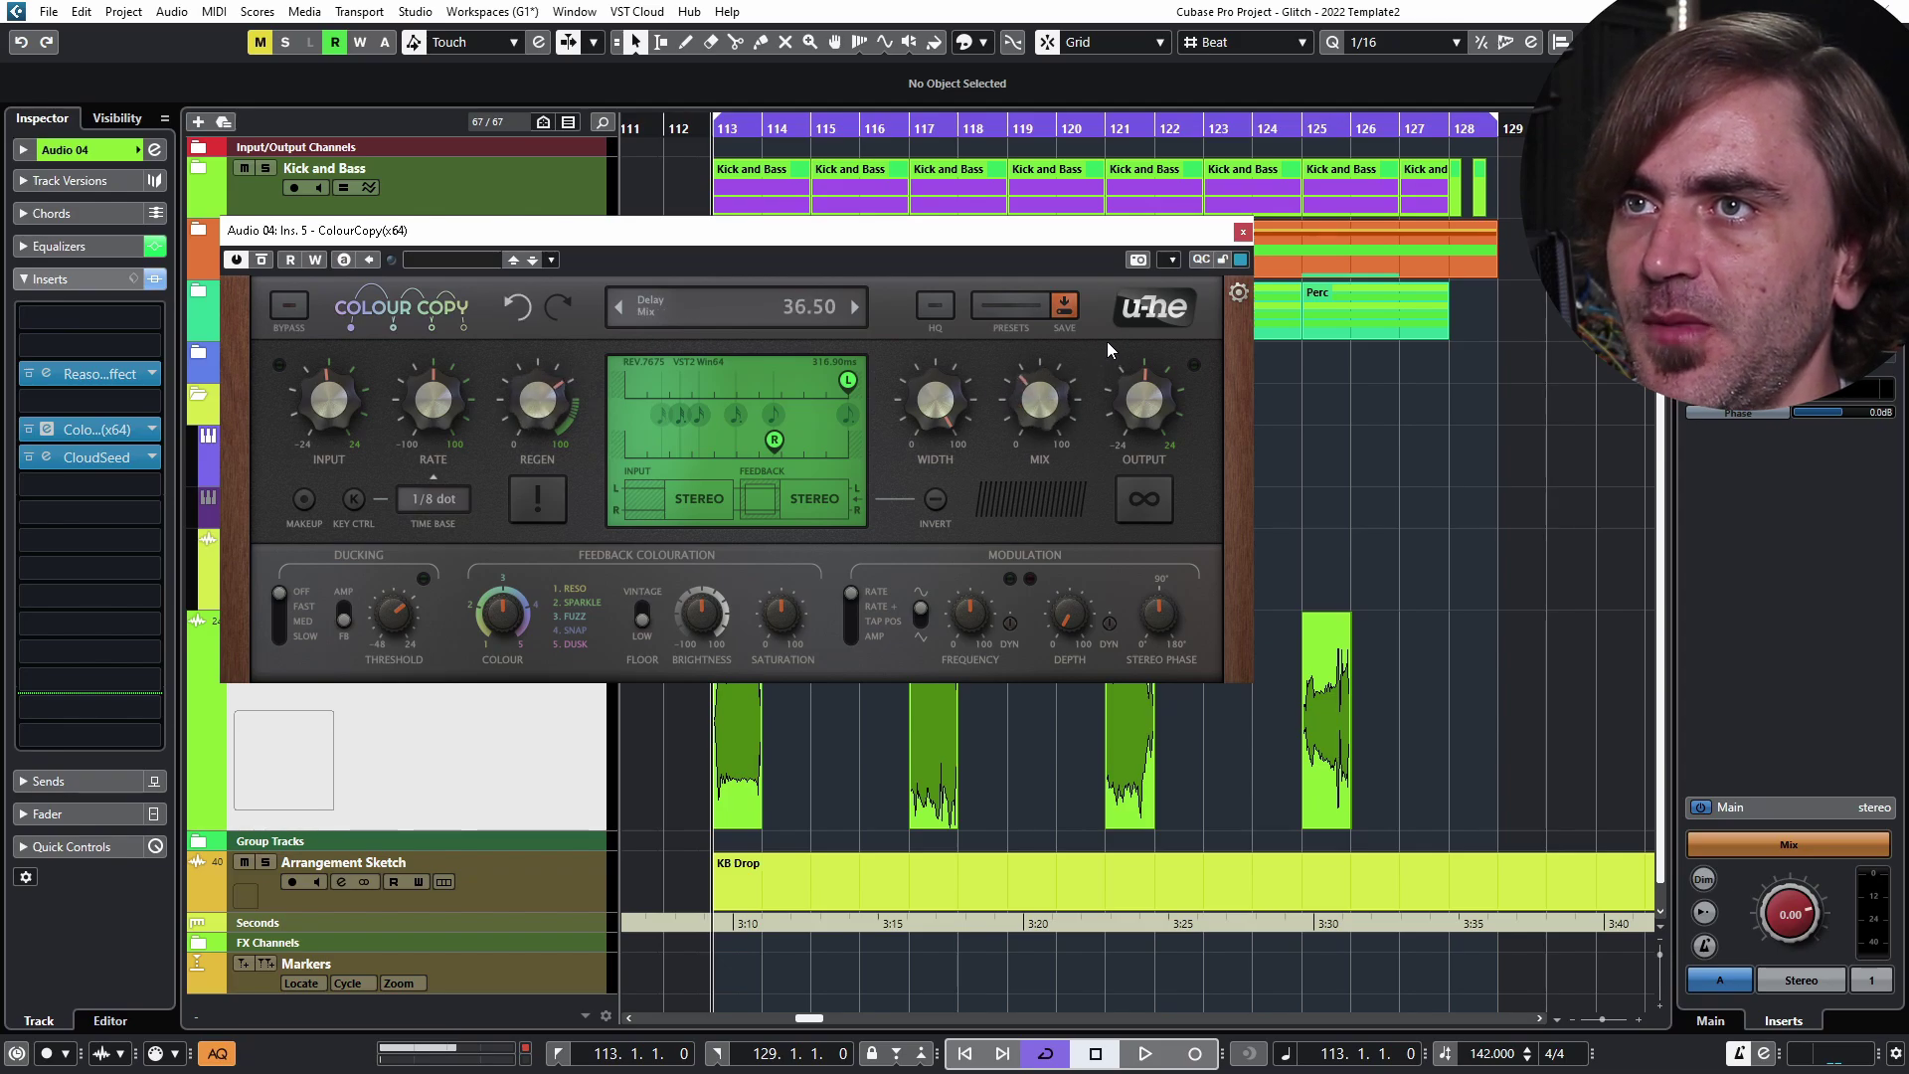
pyautogui.press('space')
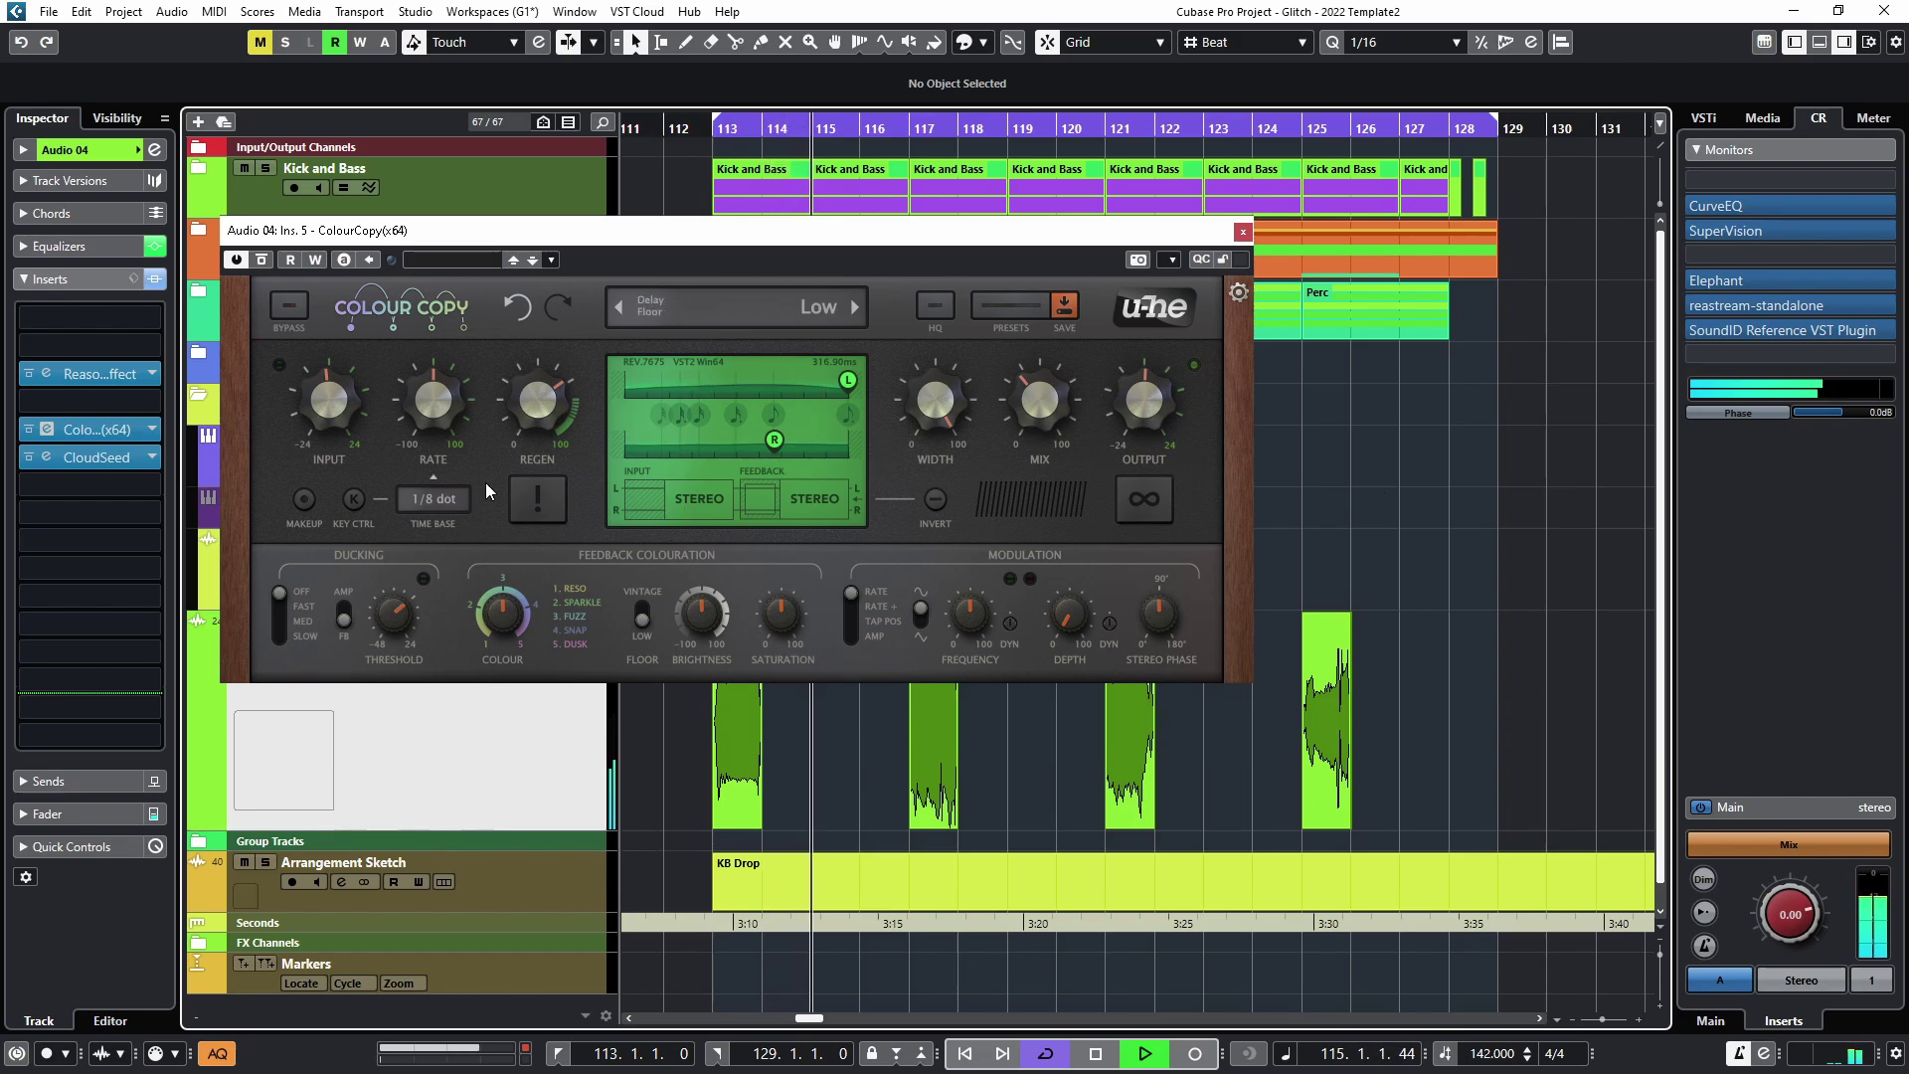
pyautogui.click(438, 505)
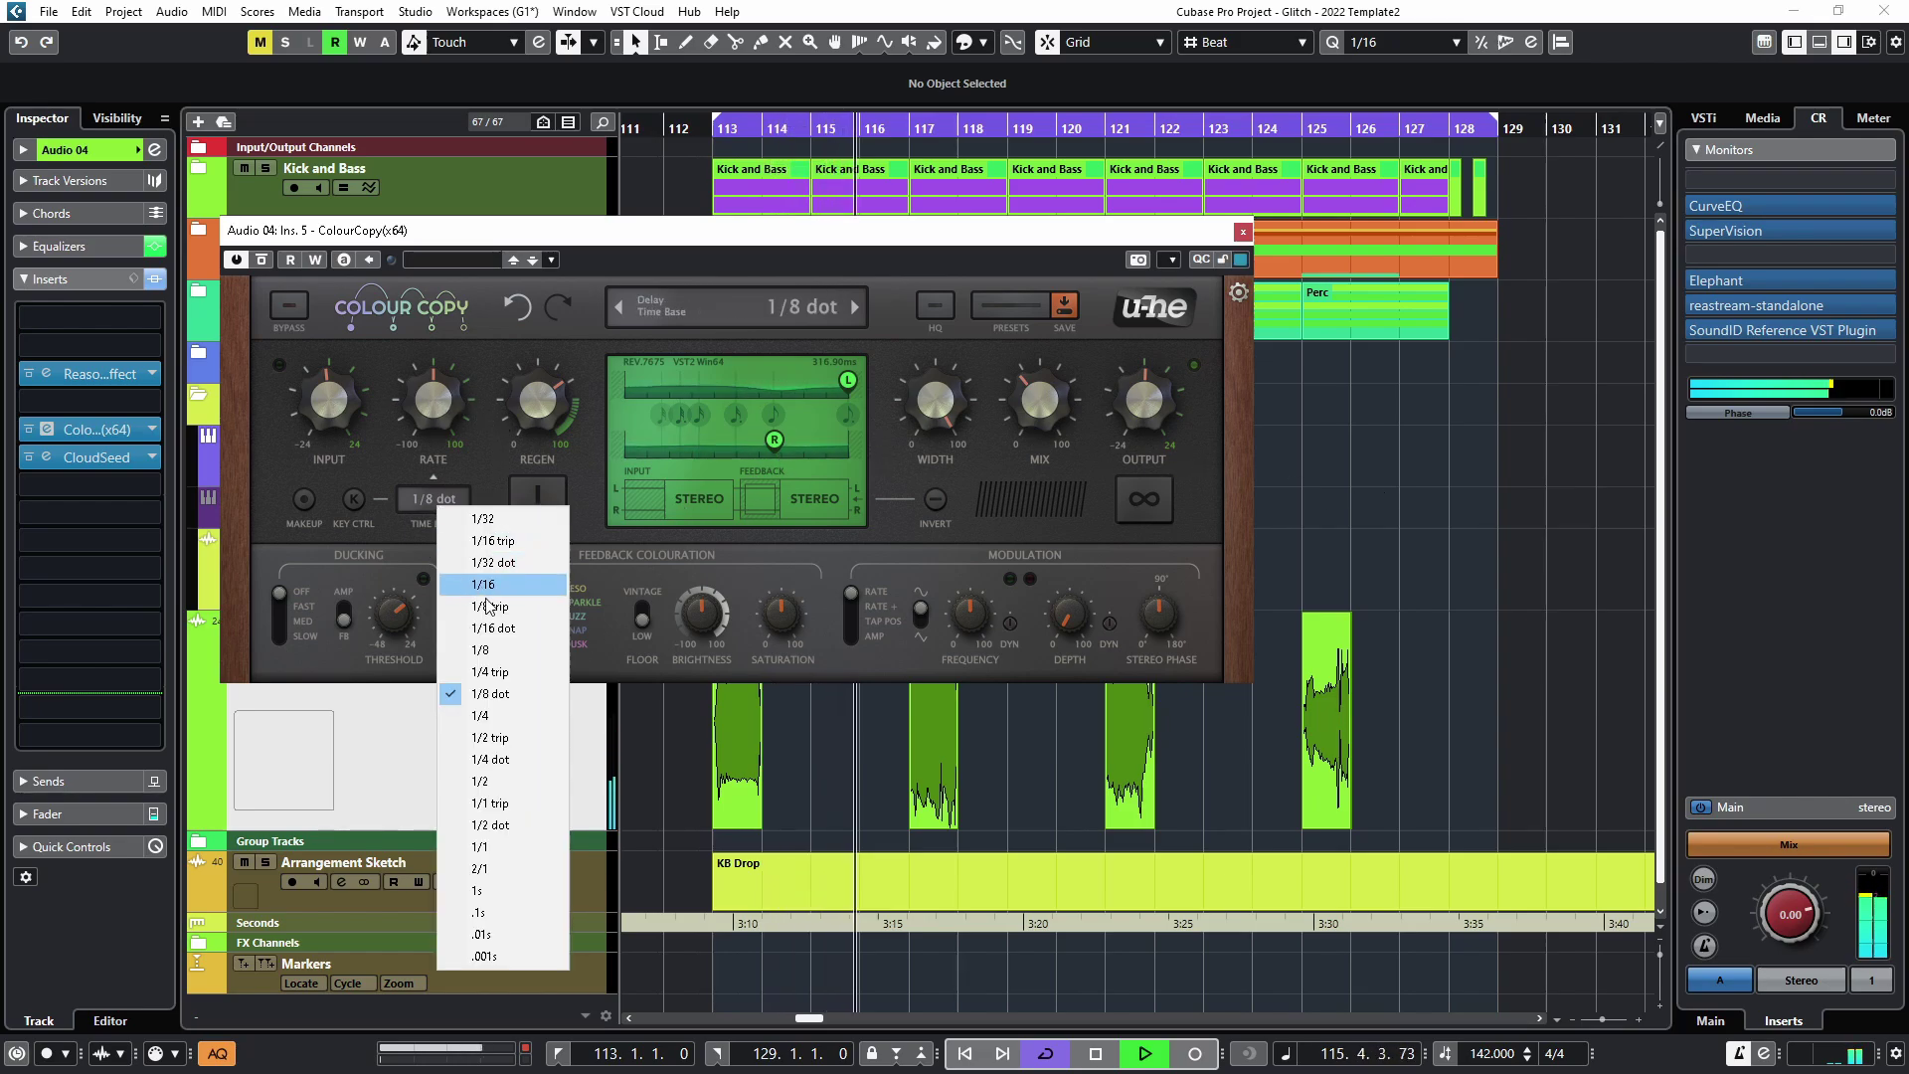
pyautogui.click(490, 759)
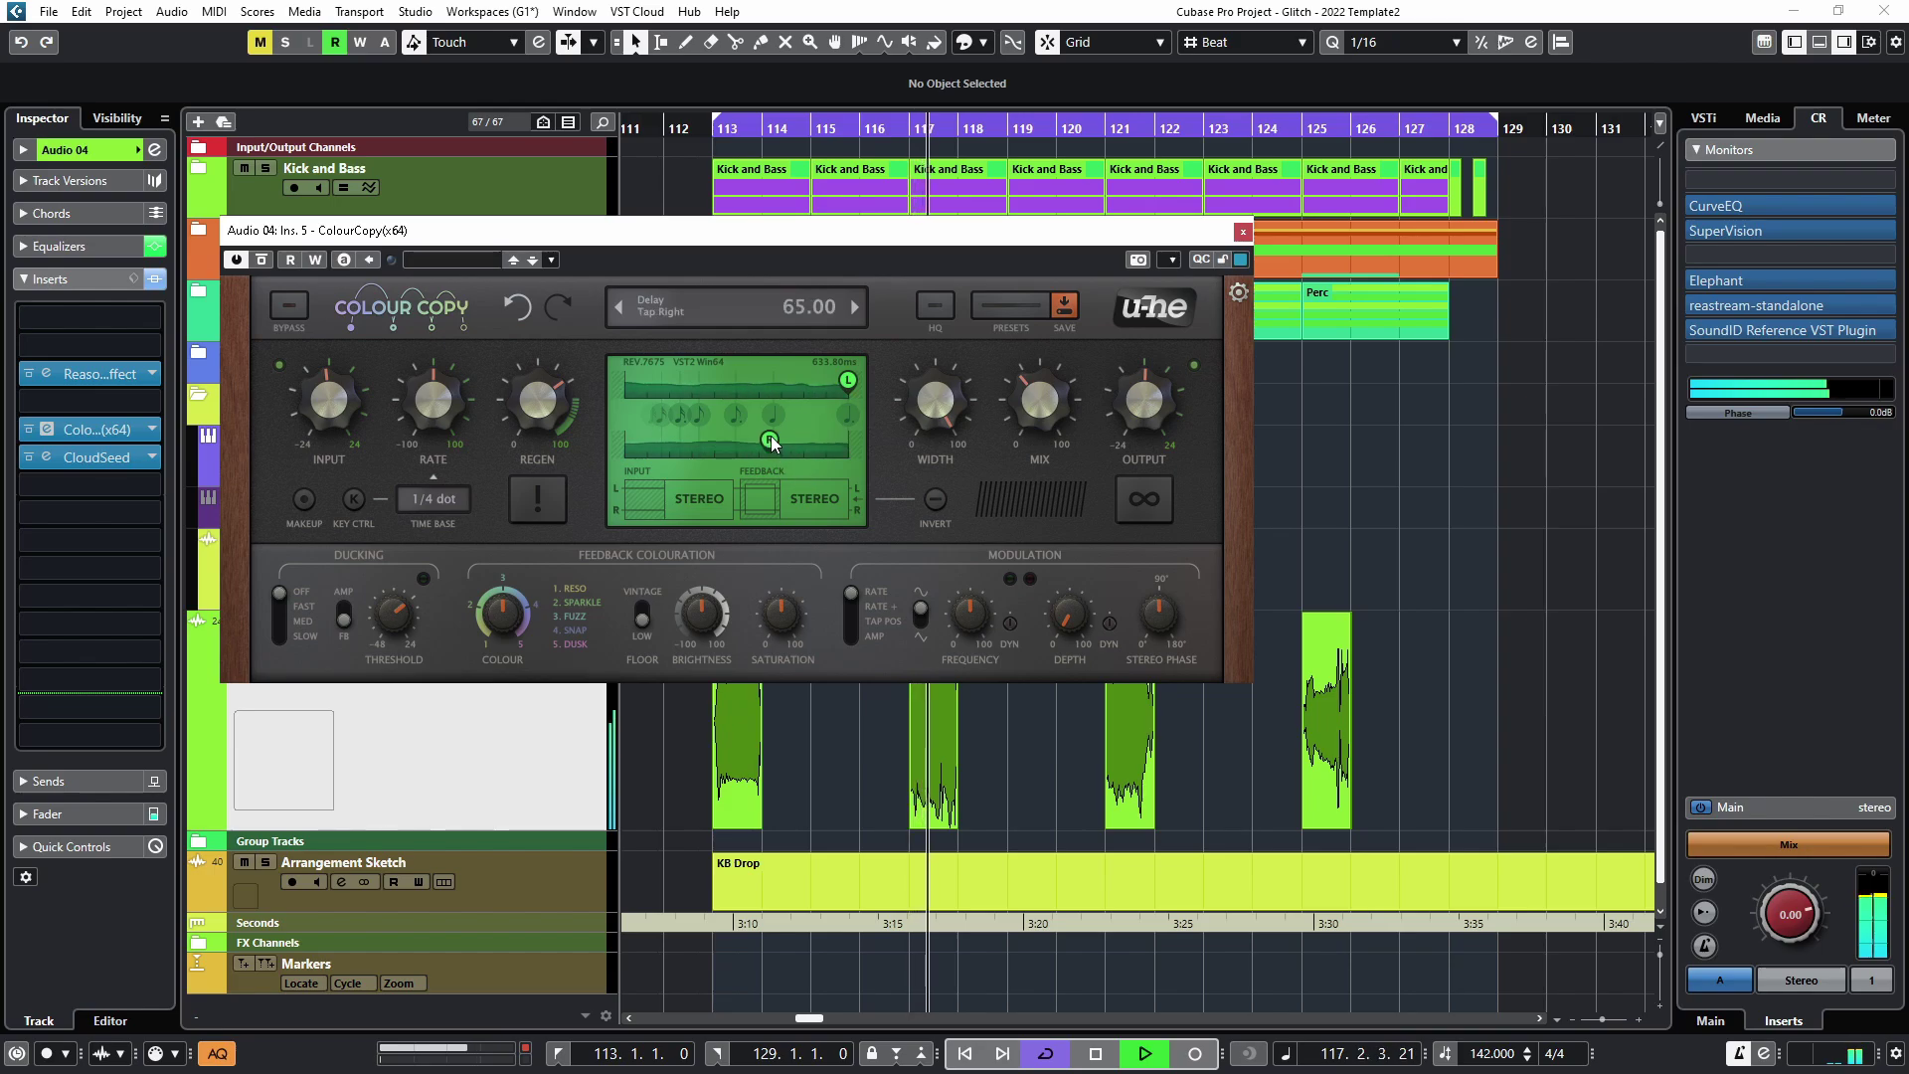
# Step: Set ColourCopy's right tap to 50.00 and its mix to 39.50, and close the plugin
pyautogui.moveTo(772, 438); pyautogui.dragTo(736, 444)
pyautogui.moveTo(1044, 402); pyautogui.dragTo(1040, 392)
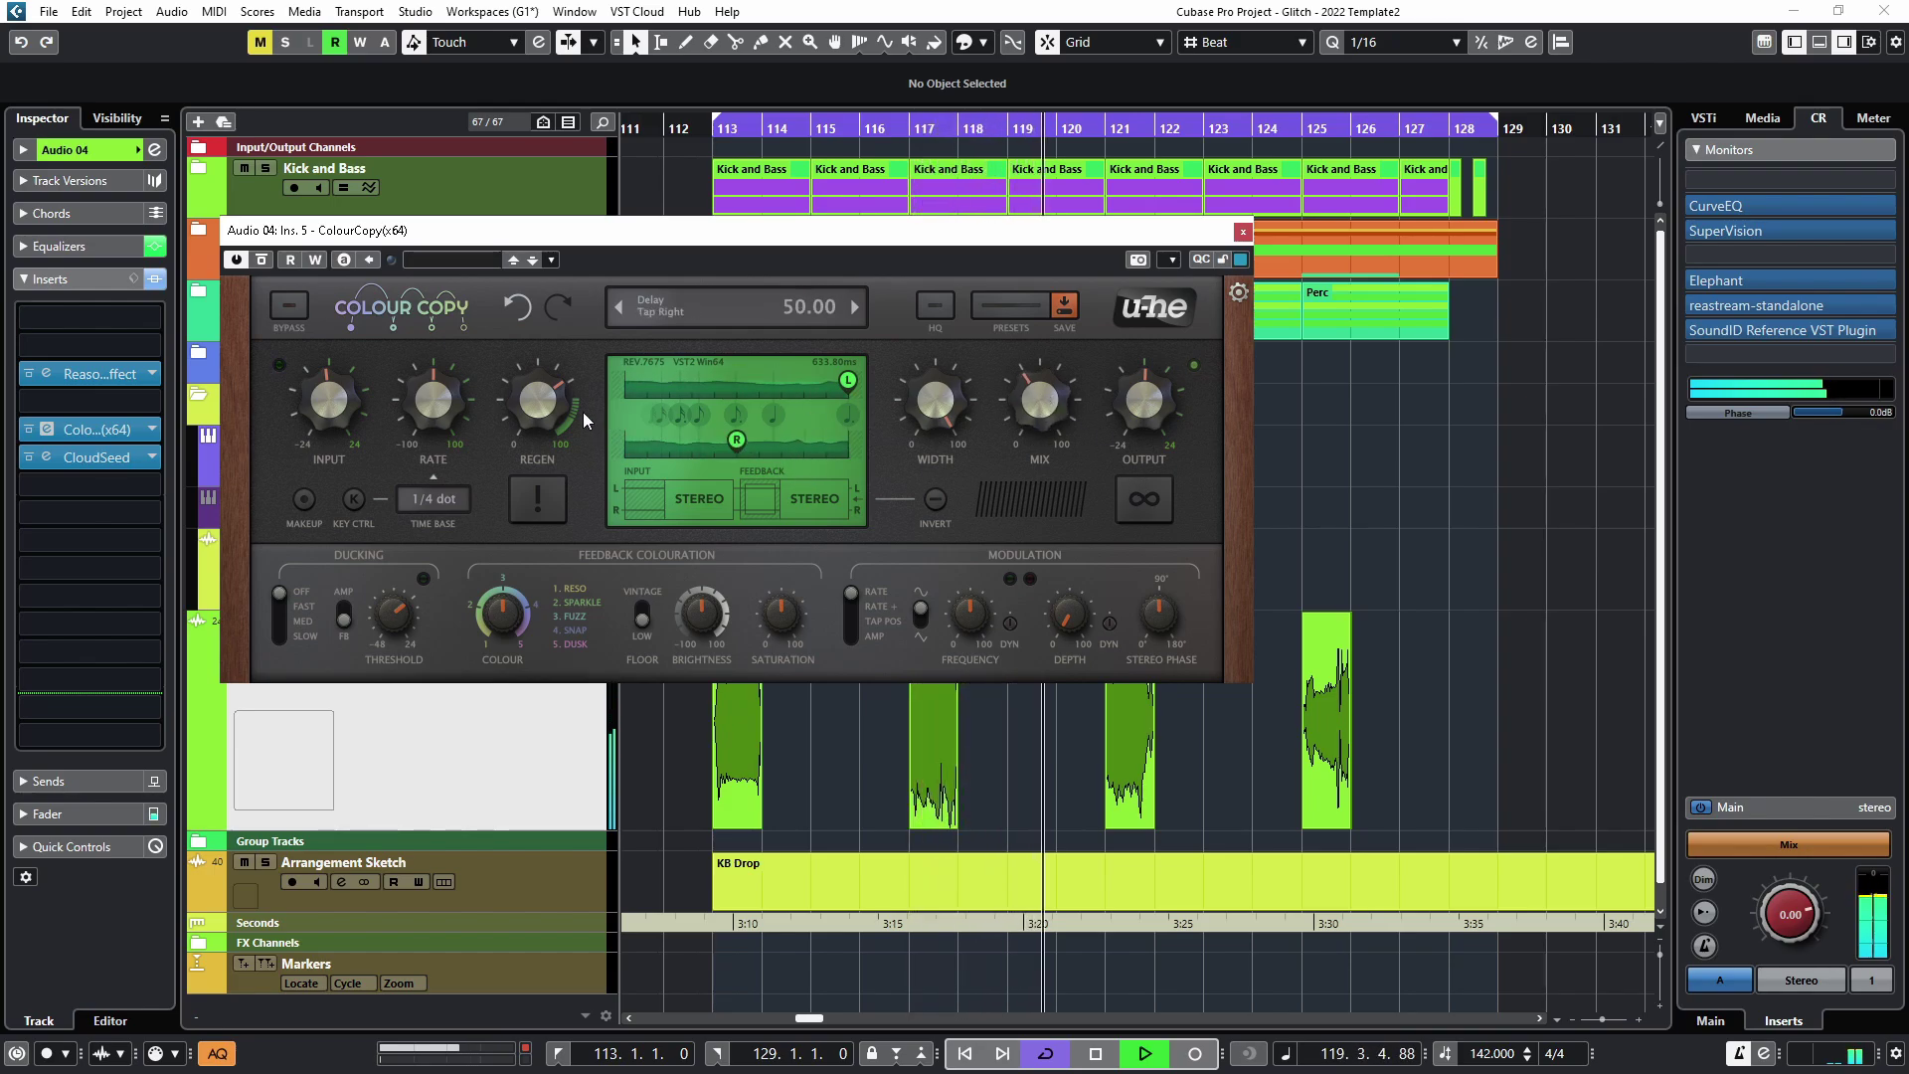
pyautogui.moveTo(545, 401)
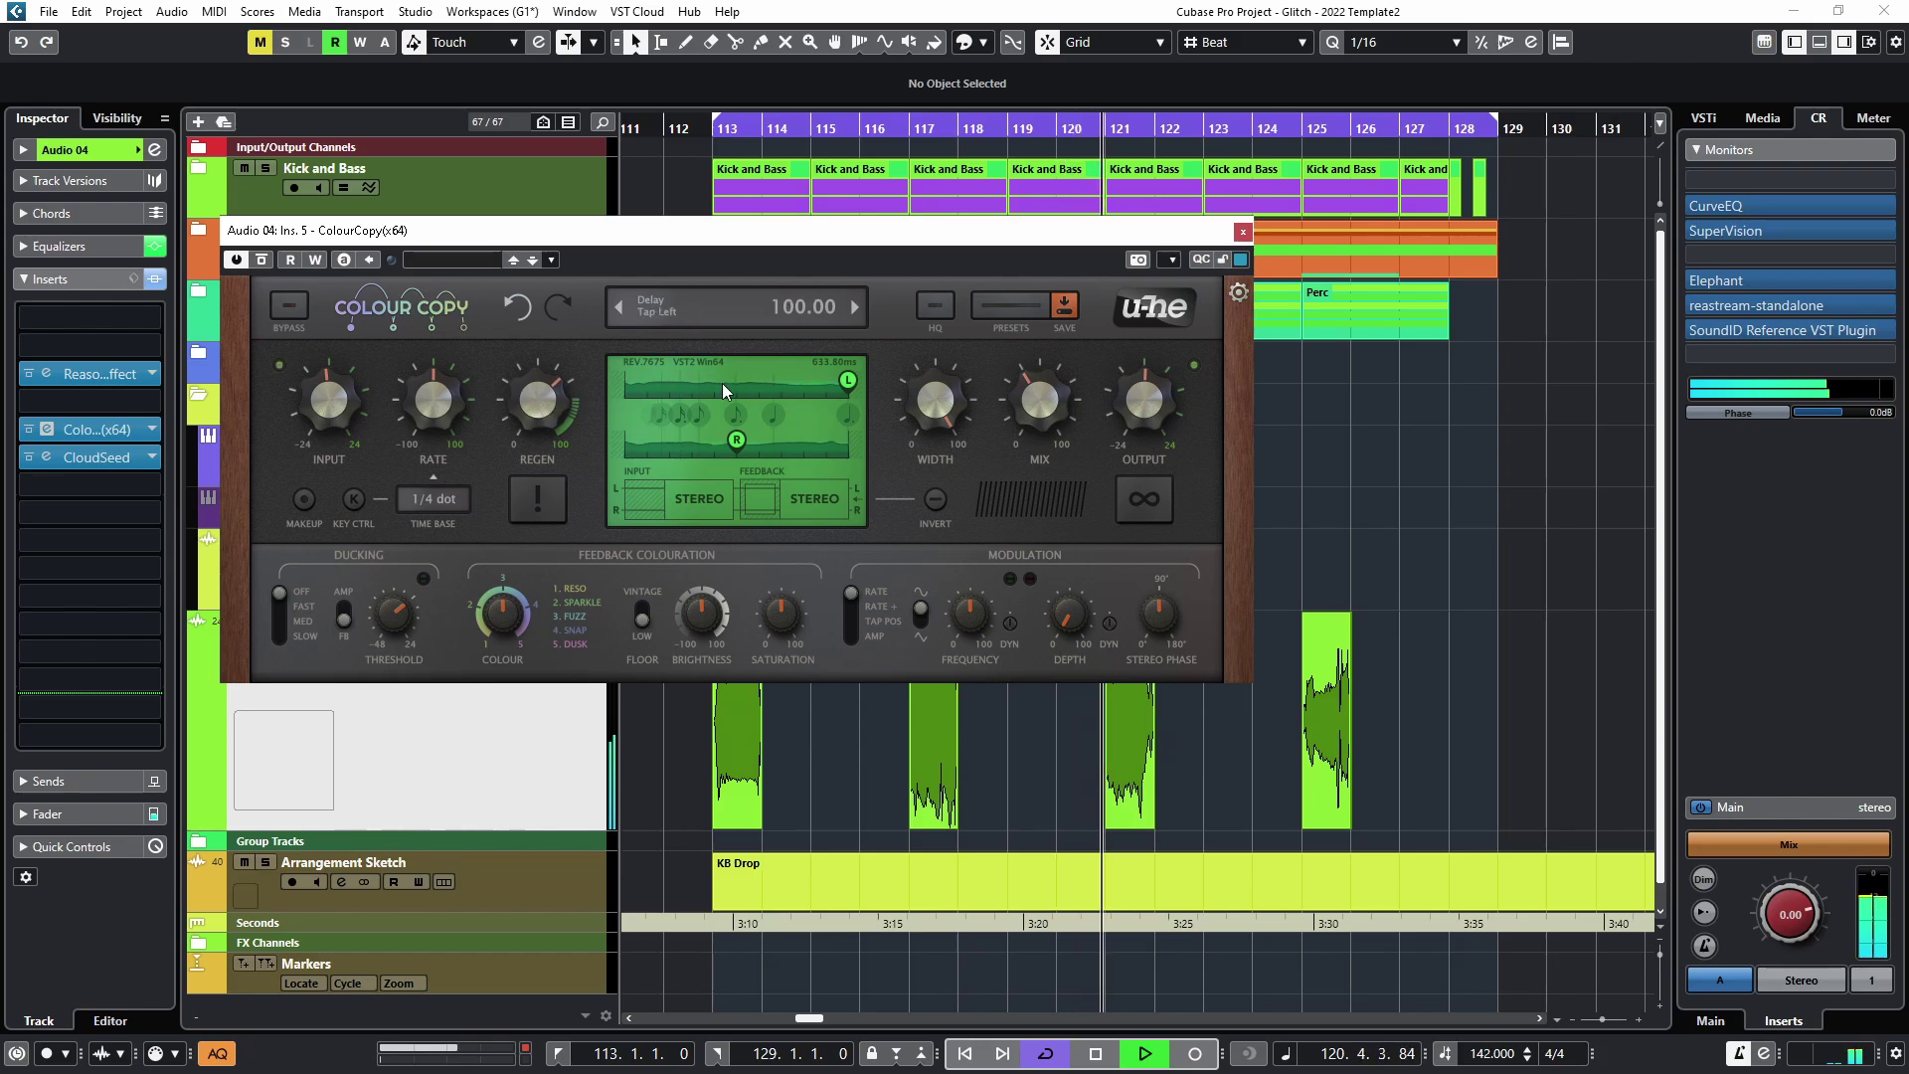
pyautogui.moveTo(1052, 384)
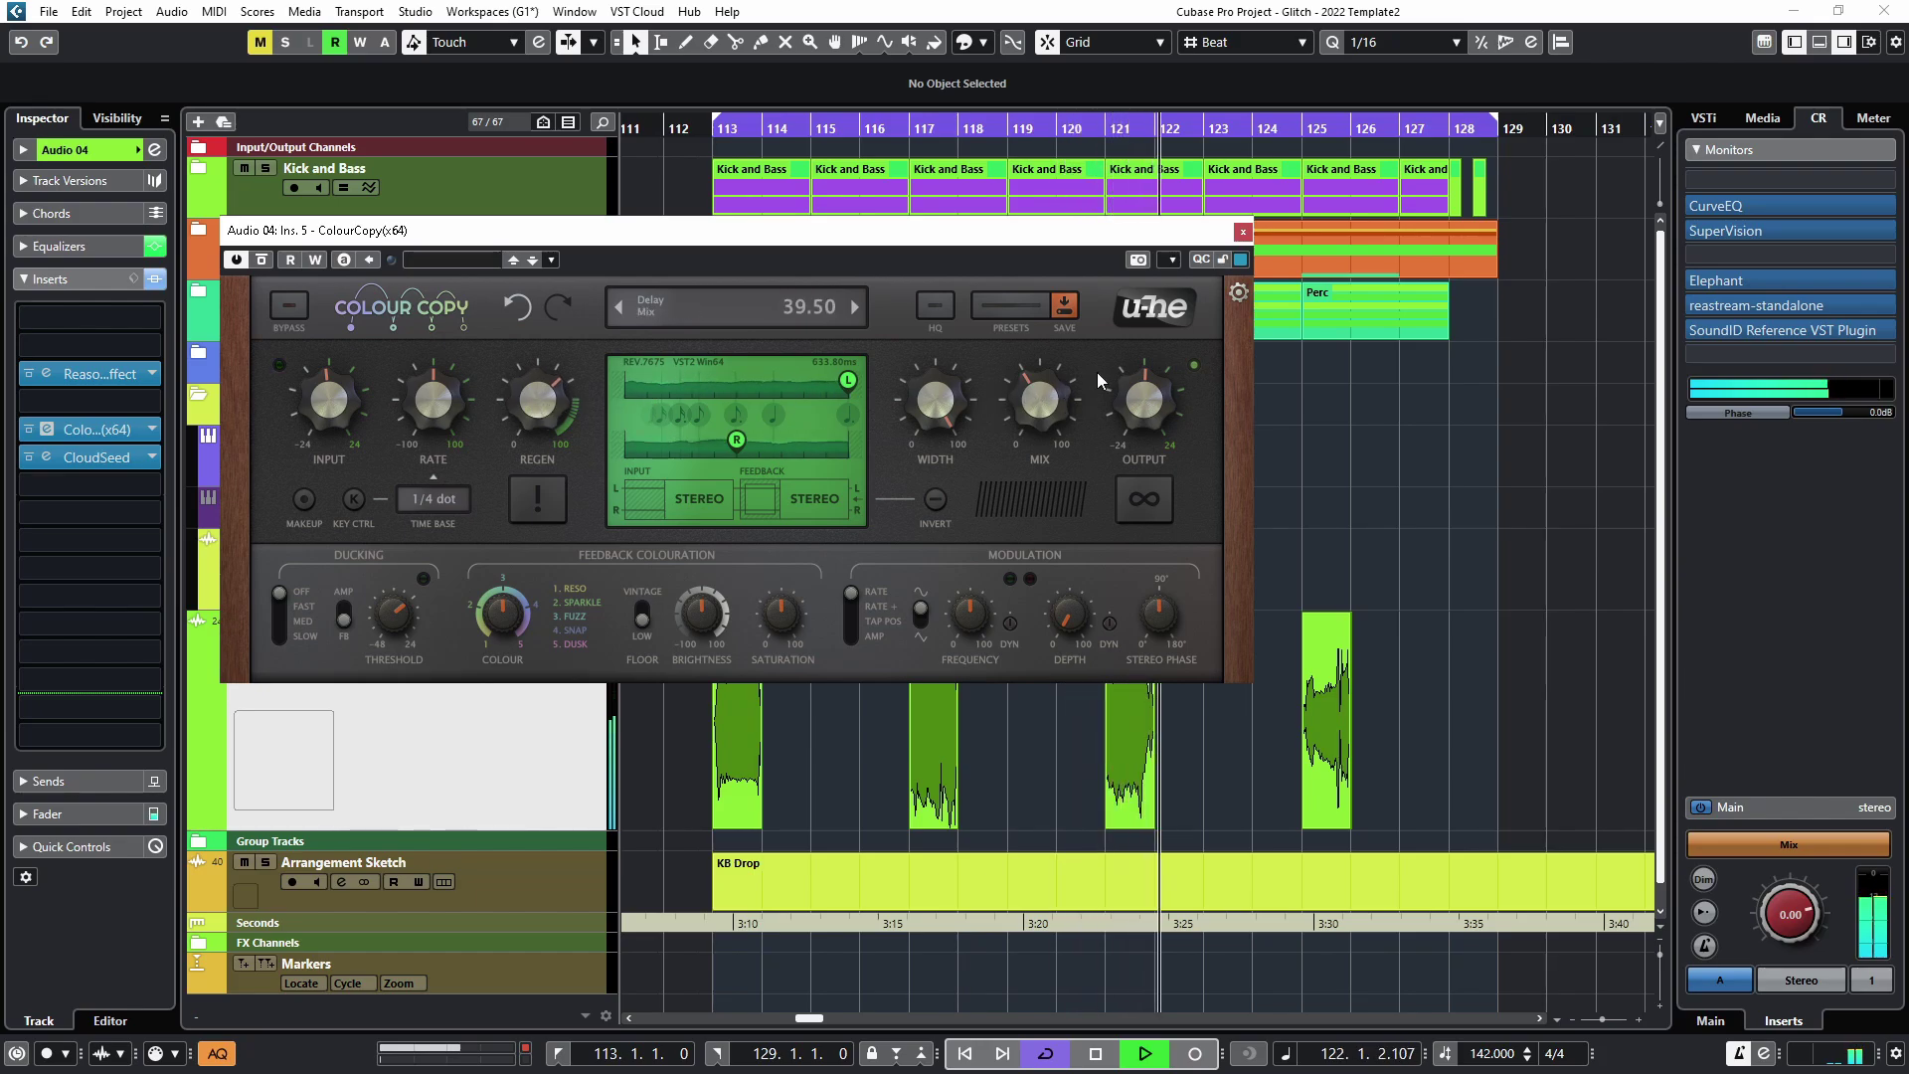
pyautogui.click(1243, 232)
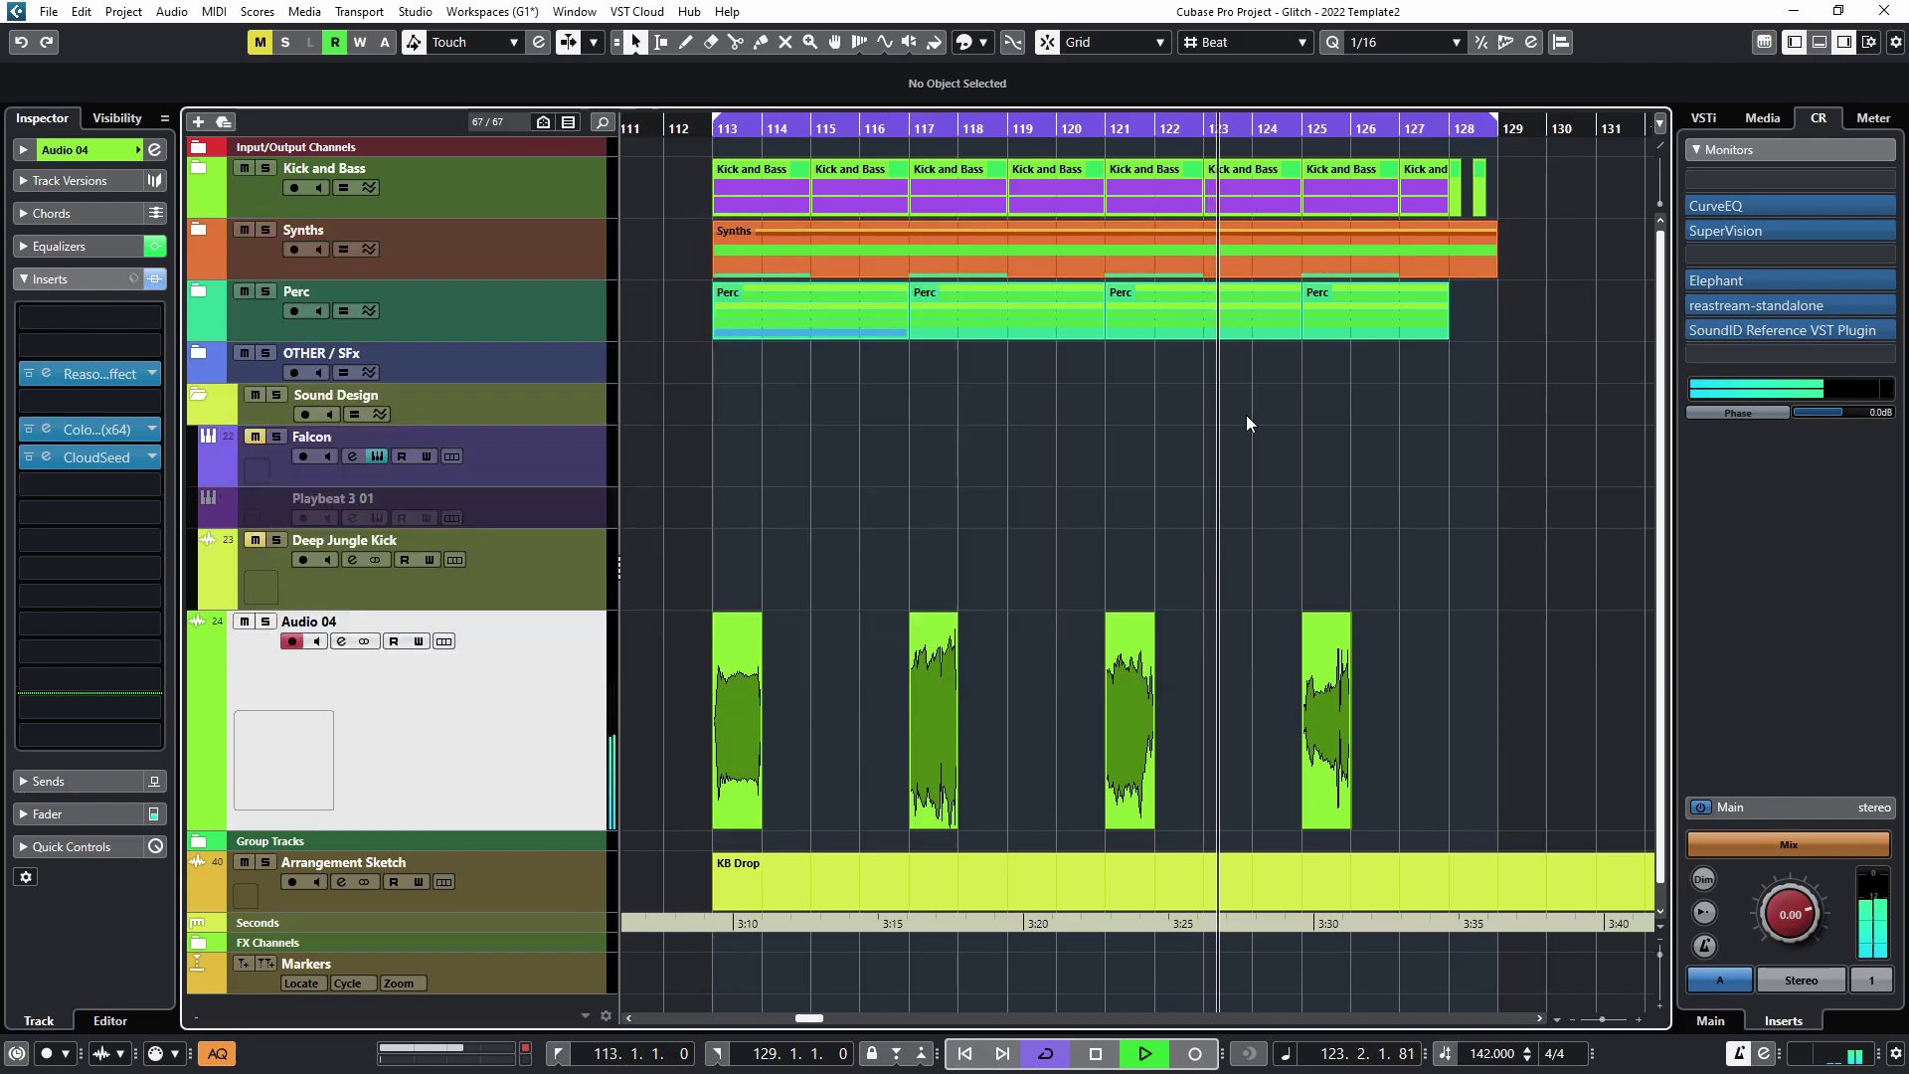
pyautogui.scroll(-2, 1351, 549)
pyautogui.scroll(-2, 1351, 549)
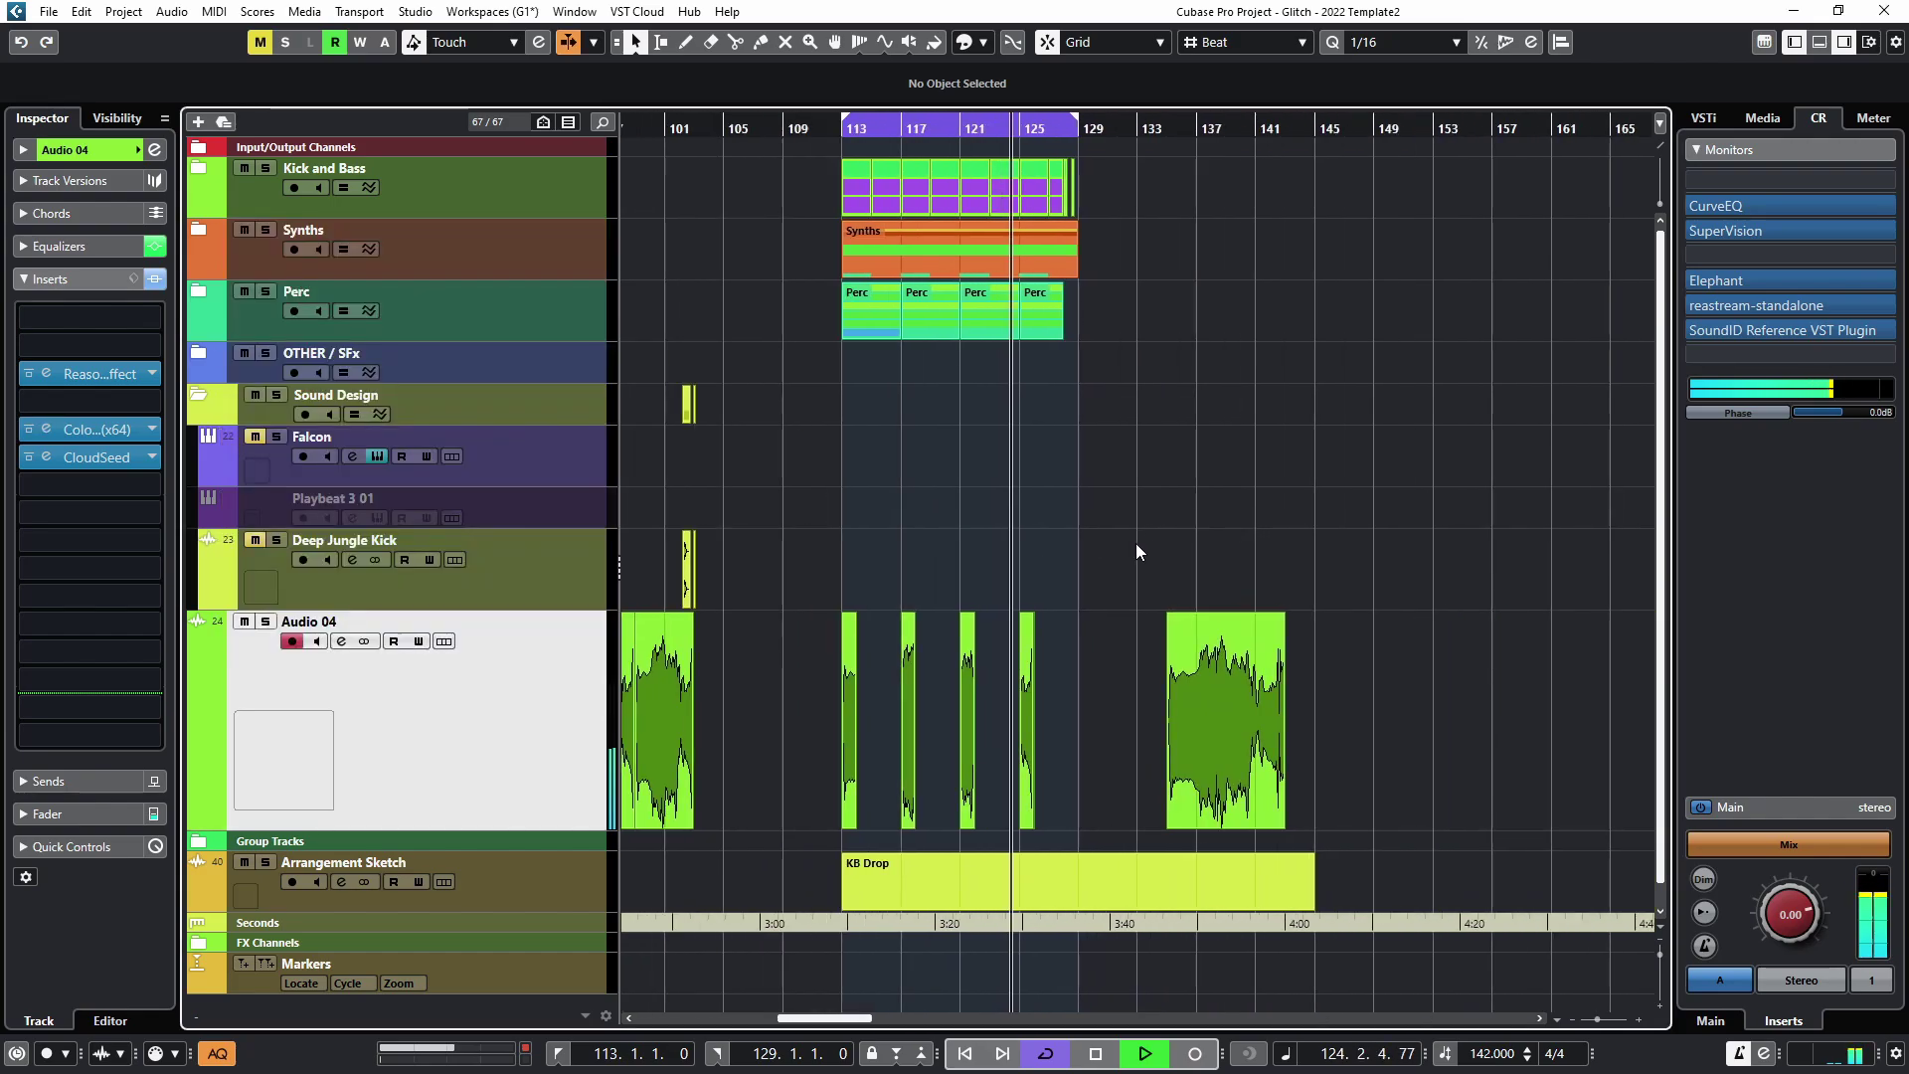
pyautogui.scroll(4, 942, 463)
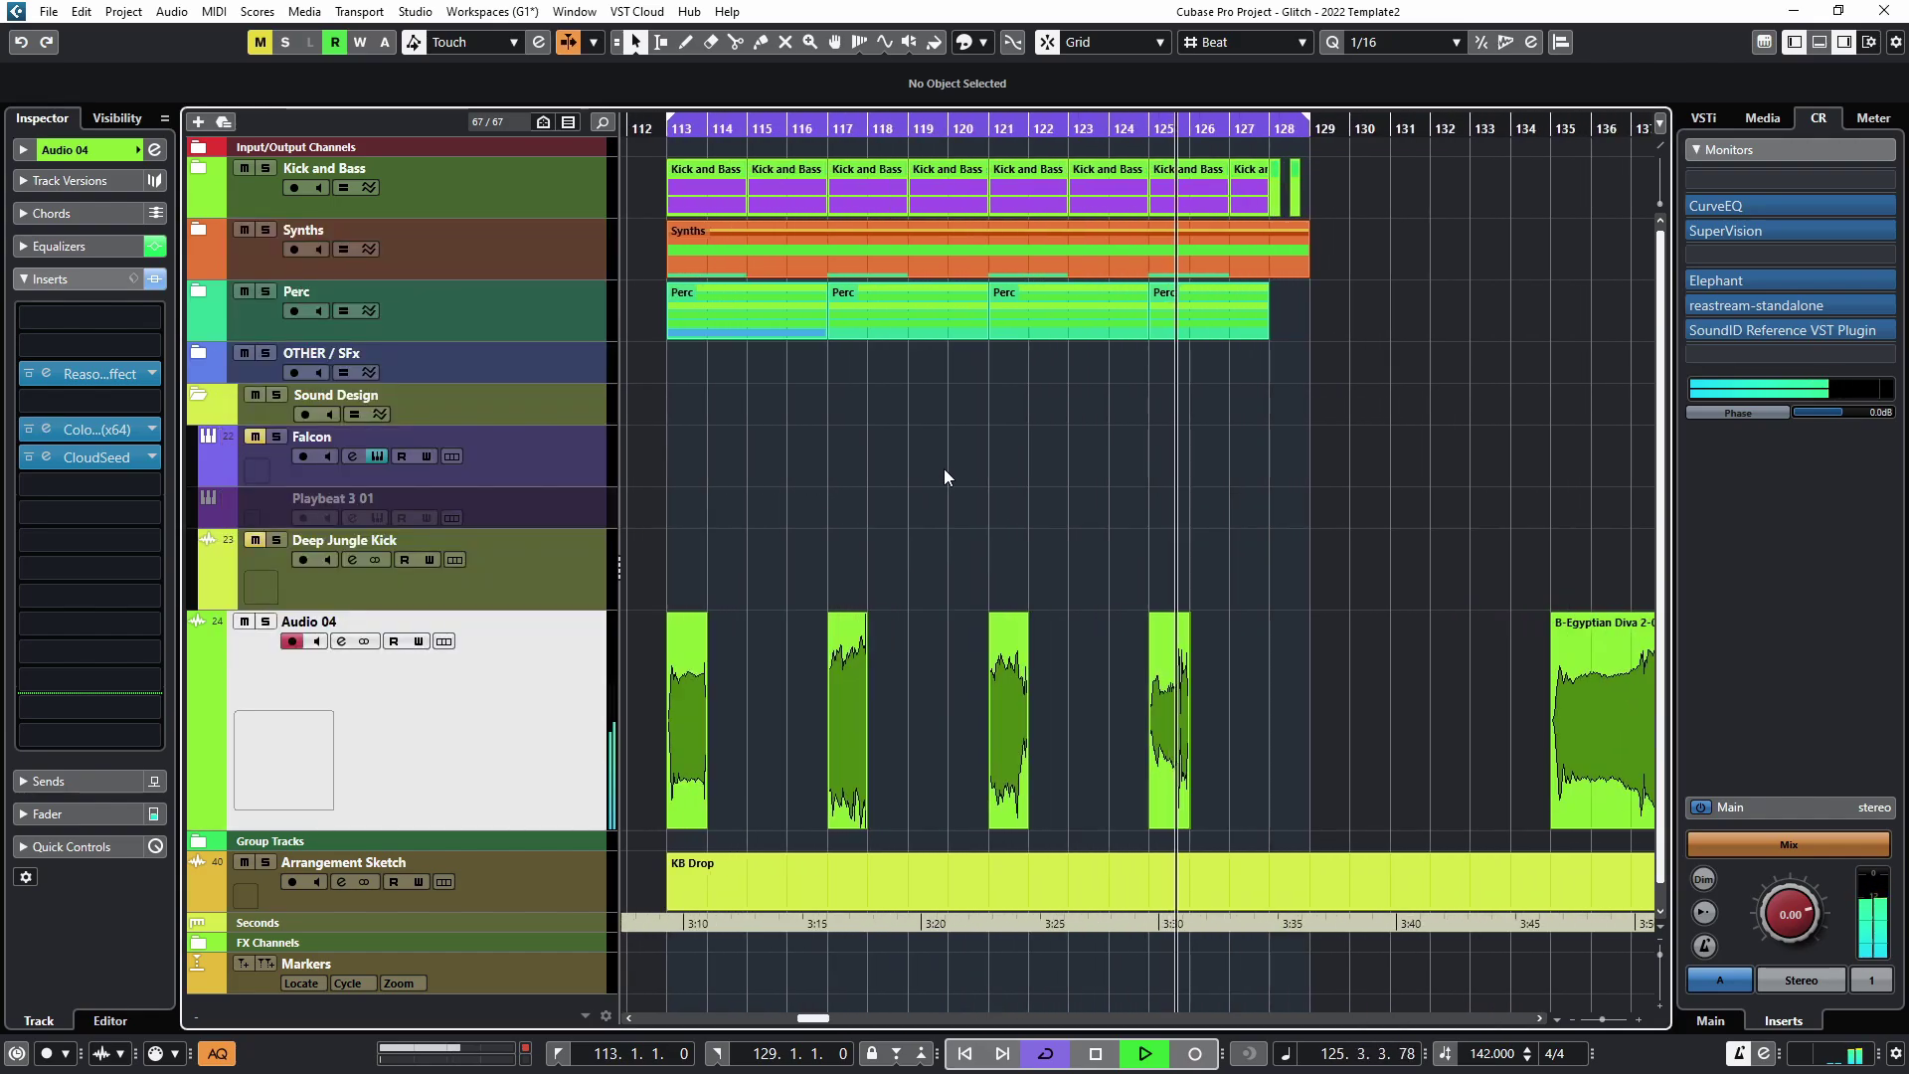
# Step: Collapse the Sound Design folder track and open the Reason Rack insert of Audio 04
pyautogui.hscroll(-2, 959, 444)
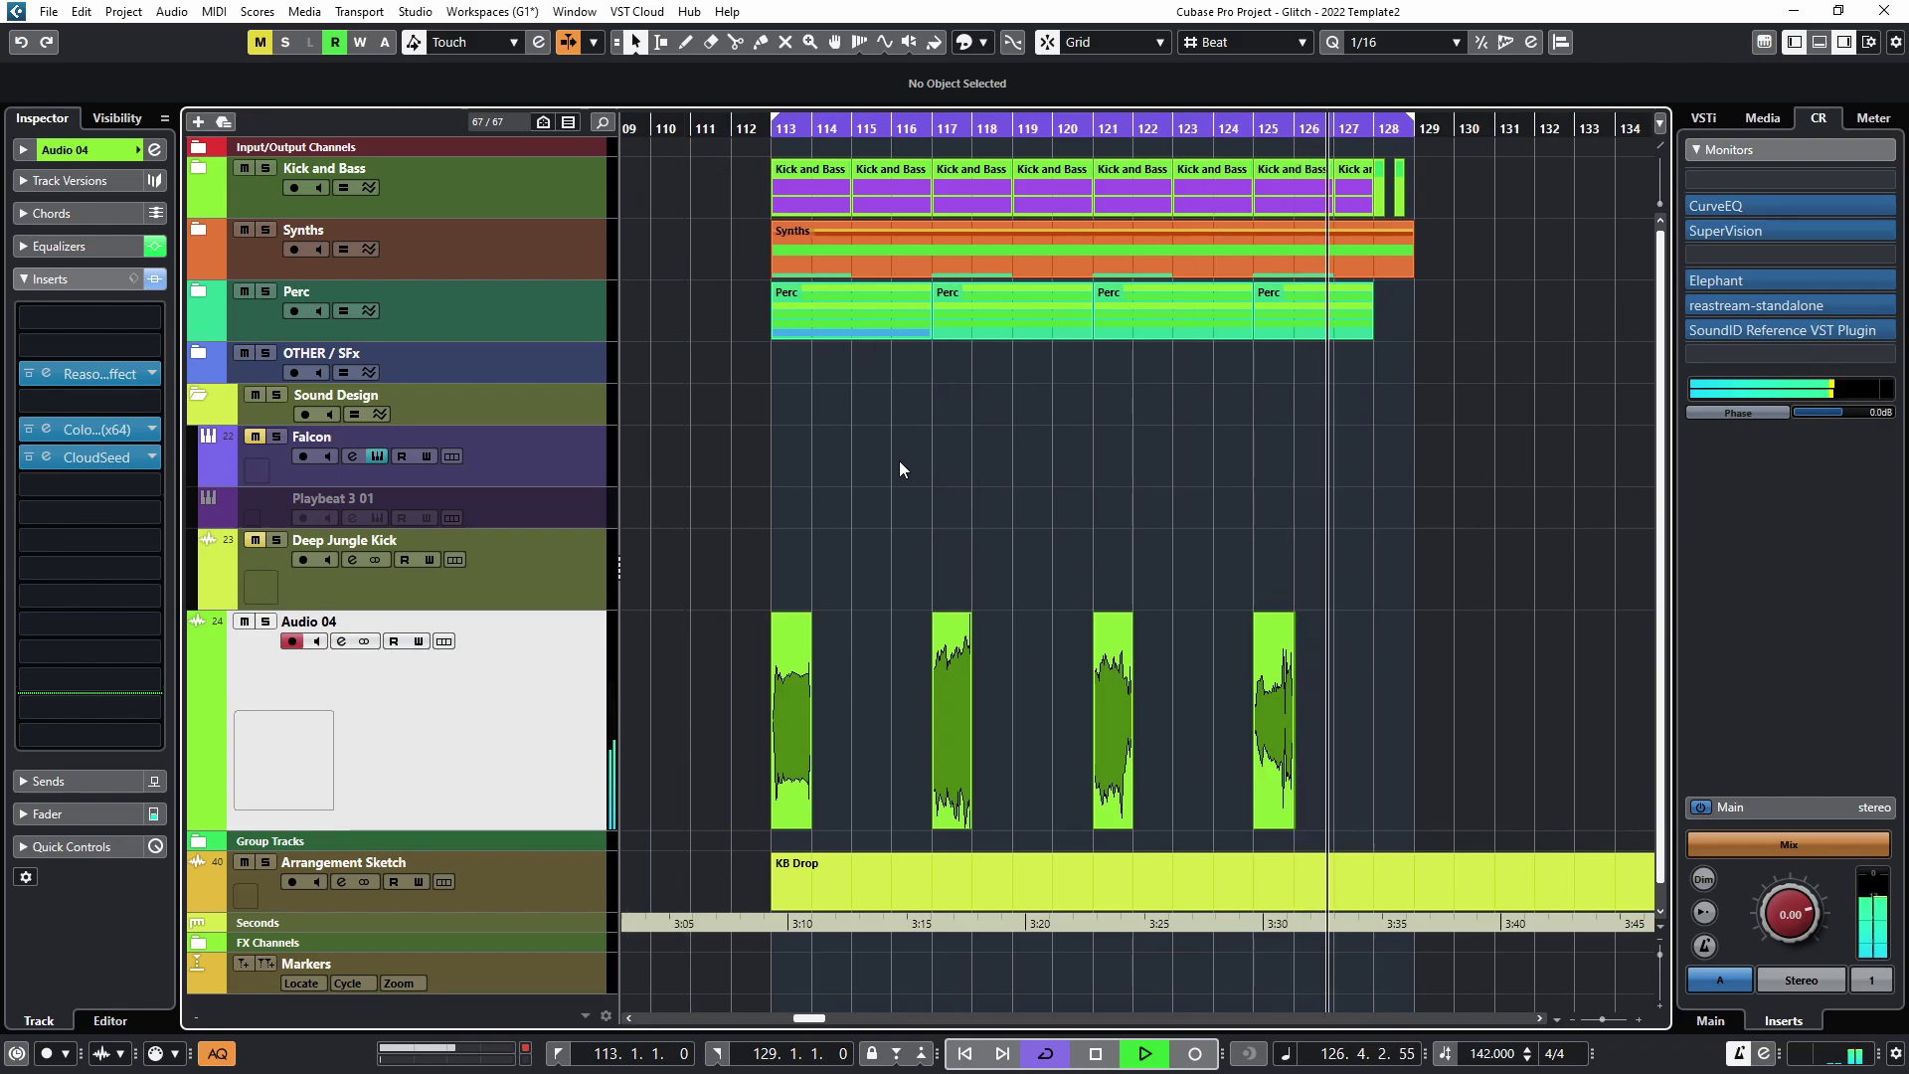
pyautogui.click(204, 393)
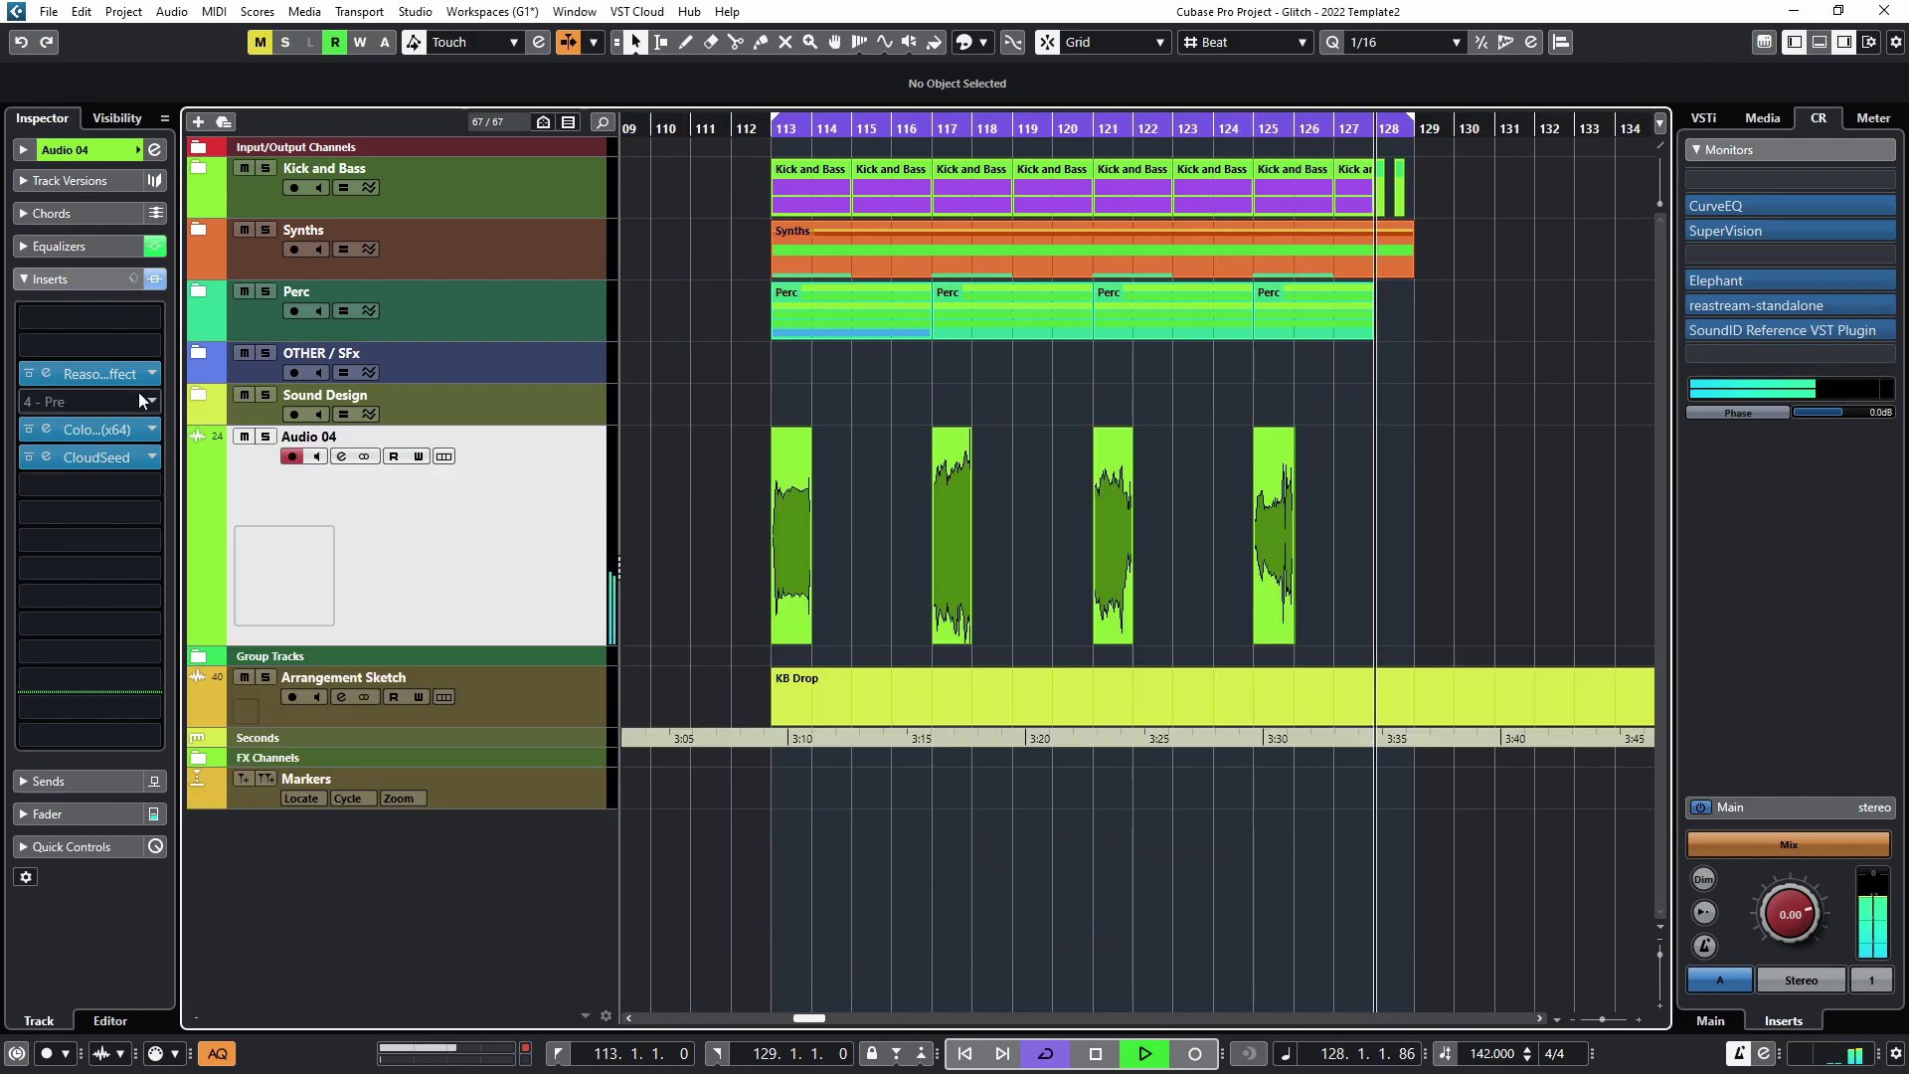
pyautogui.click(51, 369)
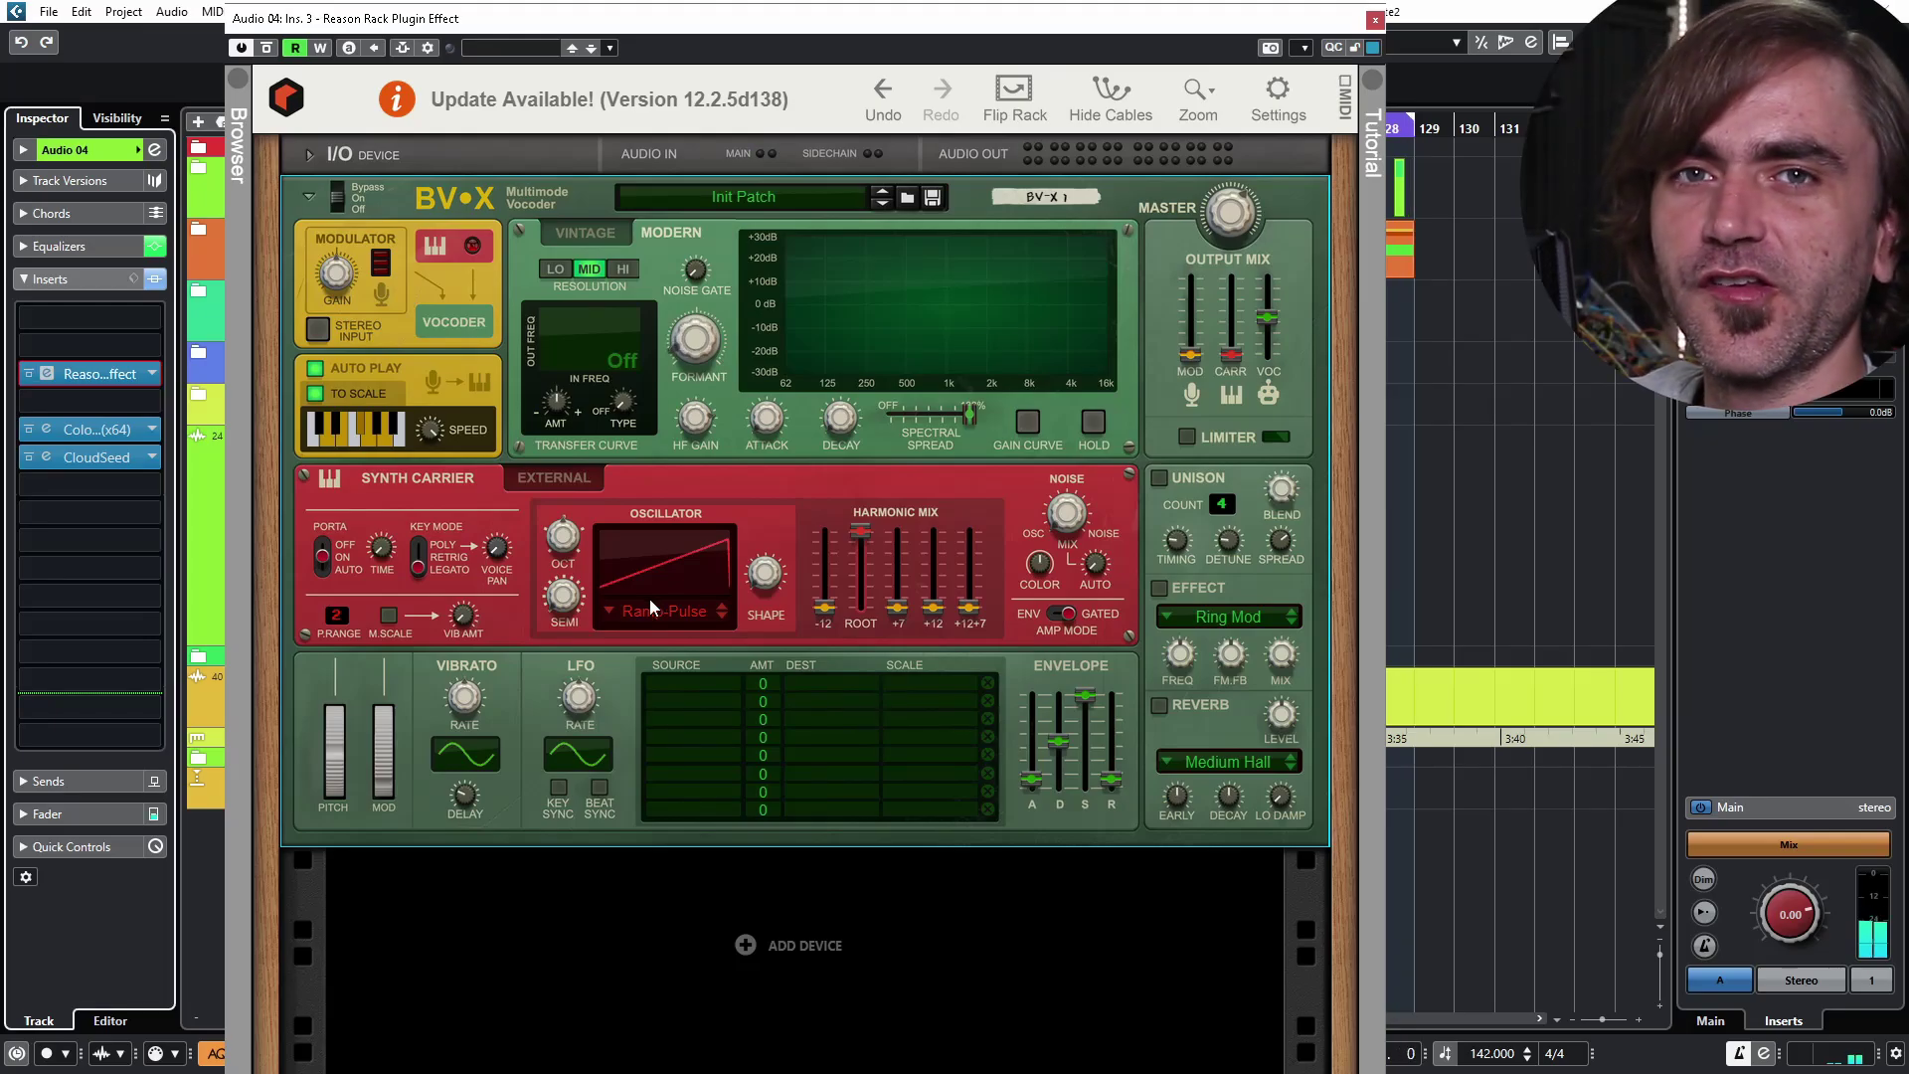
# Step: Try the Complex waveform for BV-X's carrier oscillator and change its wave position
pyautogui.click(648, 609)
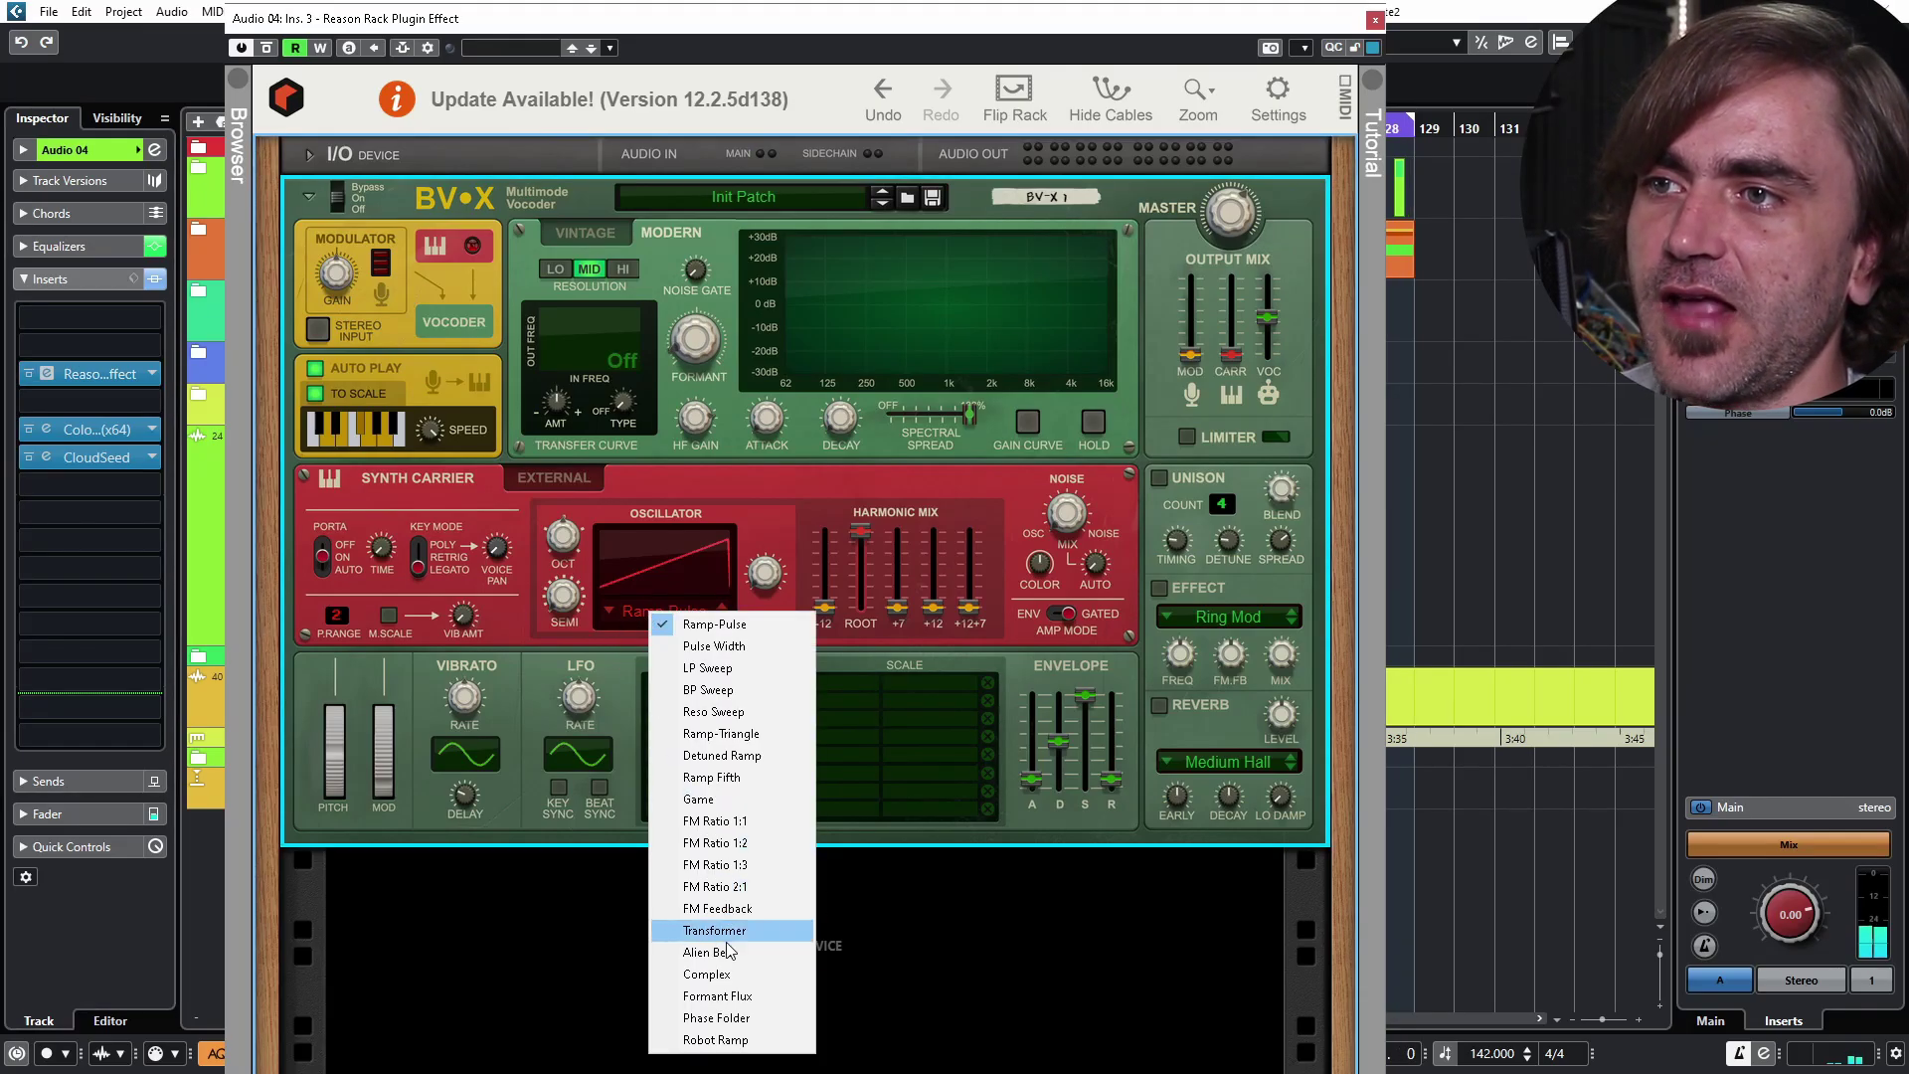
pyautogui.click(718, 974)
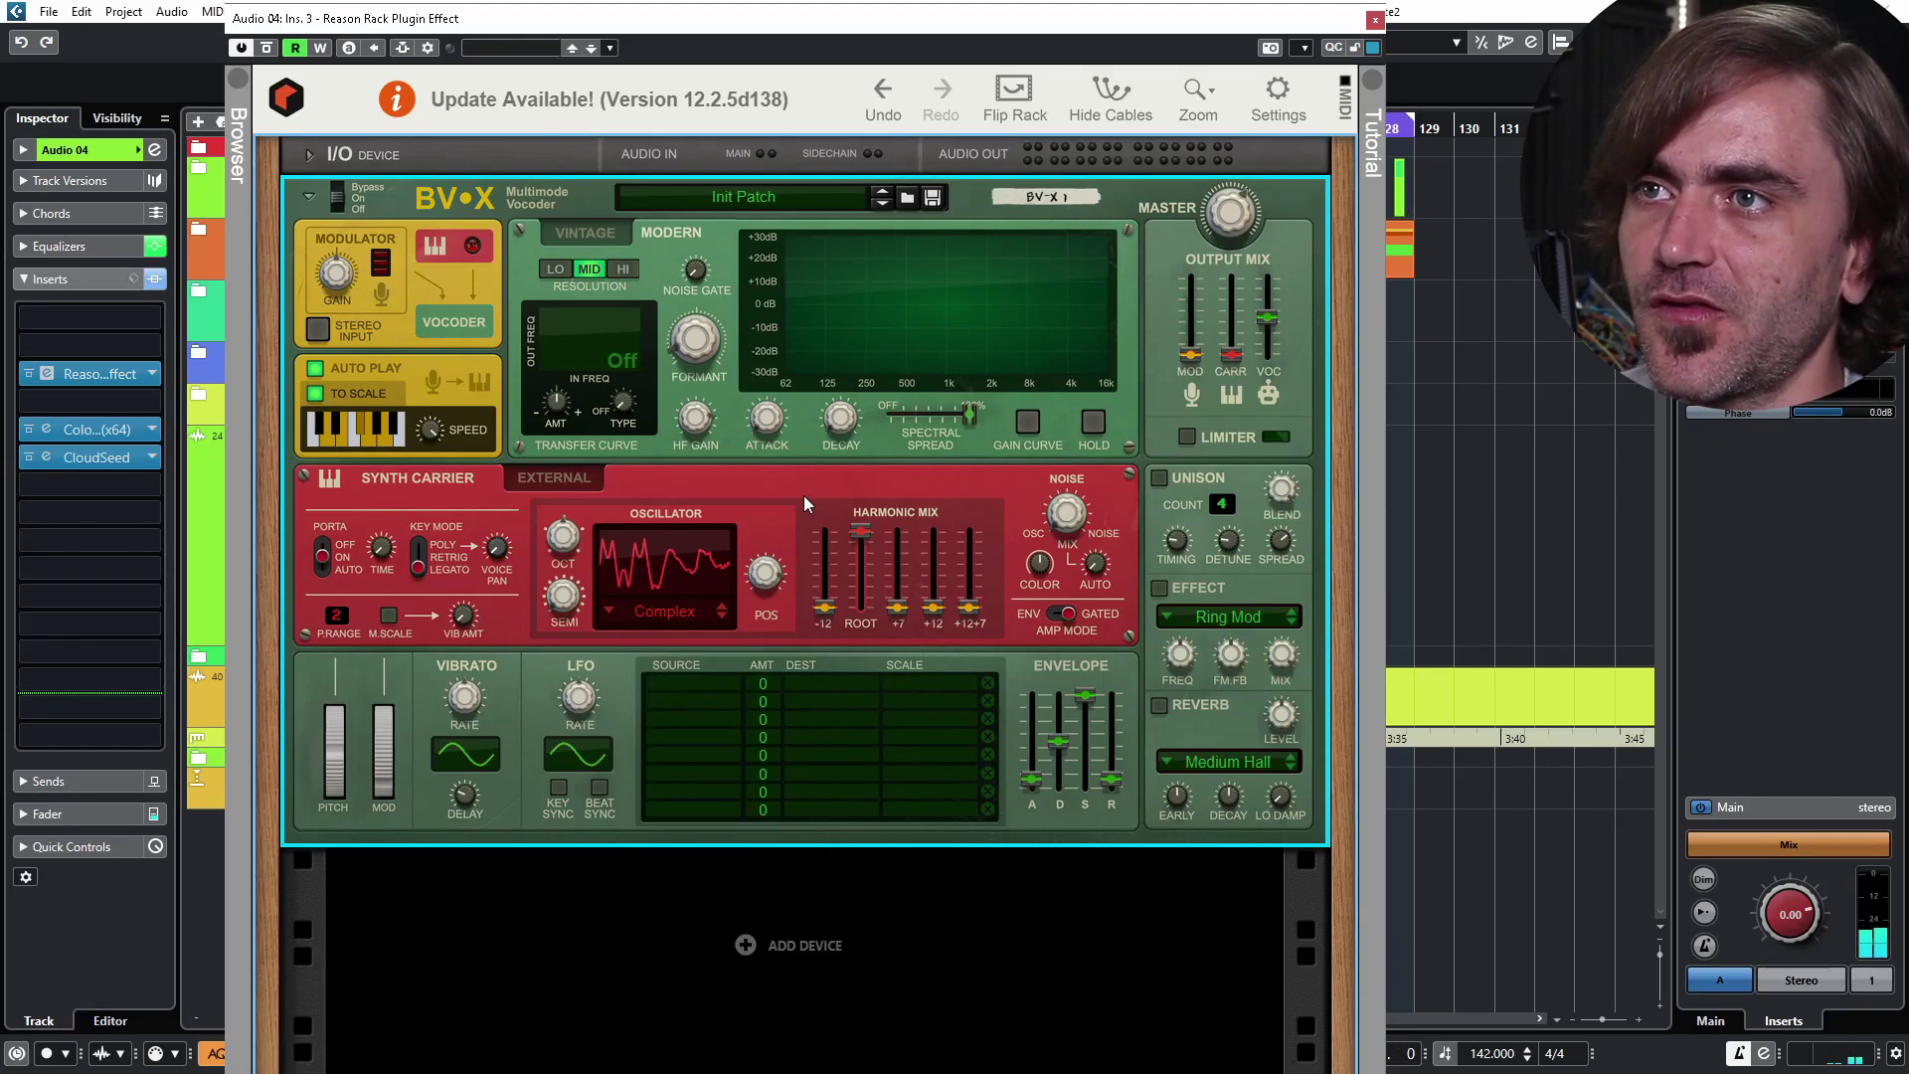
pyautogui.moveTo(765, 570); pyautogui.dragTo(780, 524)
# Step: Try the Phase Folder waveform for the carrier oscillator with its wave shape at 100%
pyautogui.click(680, 613)
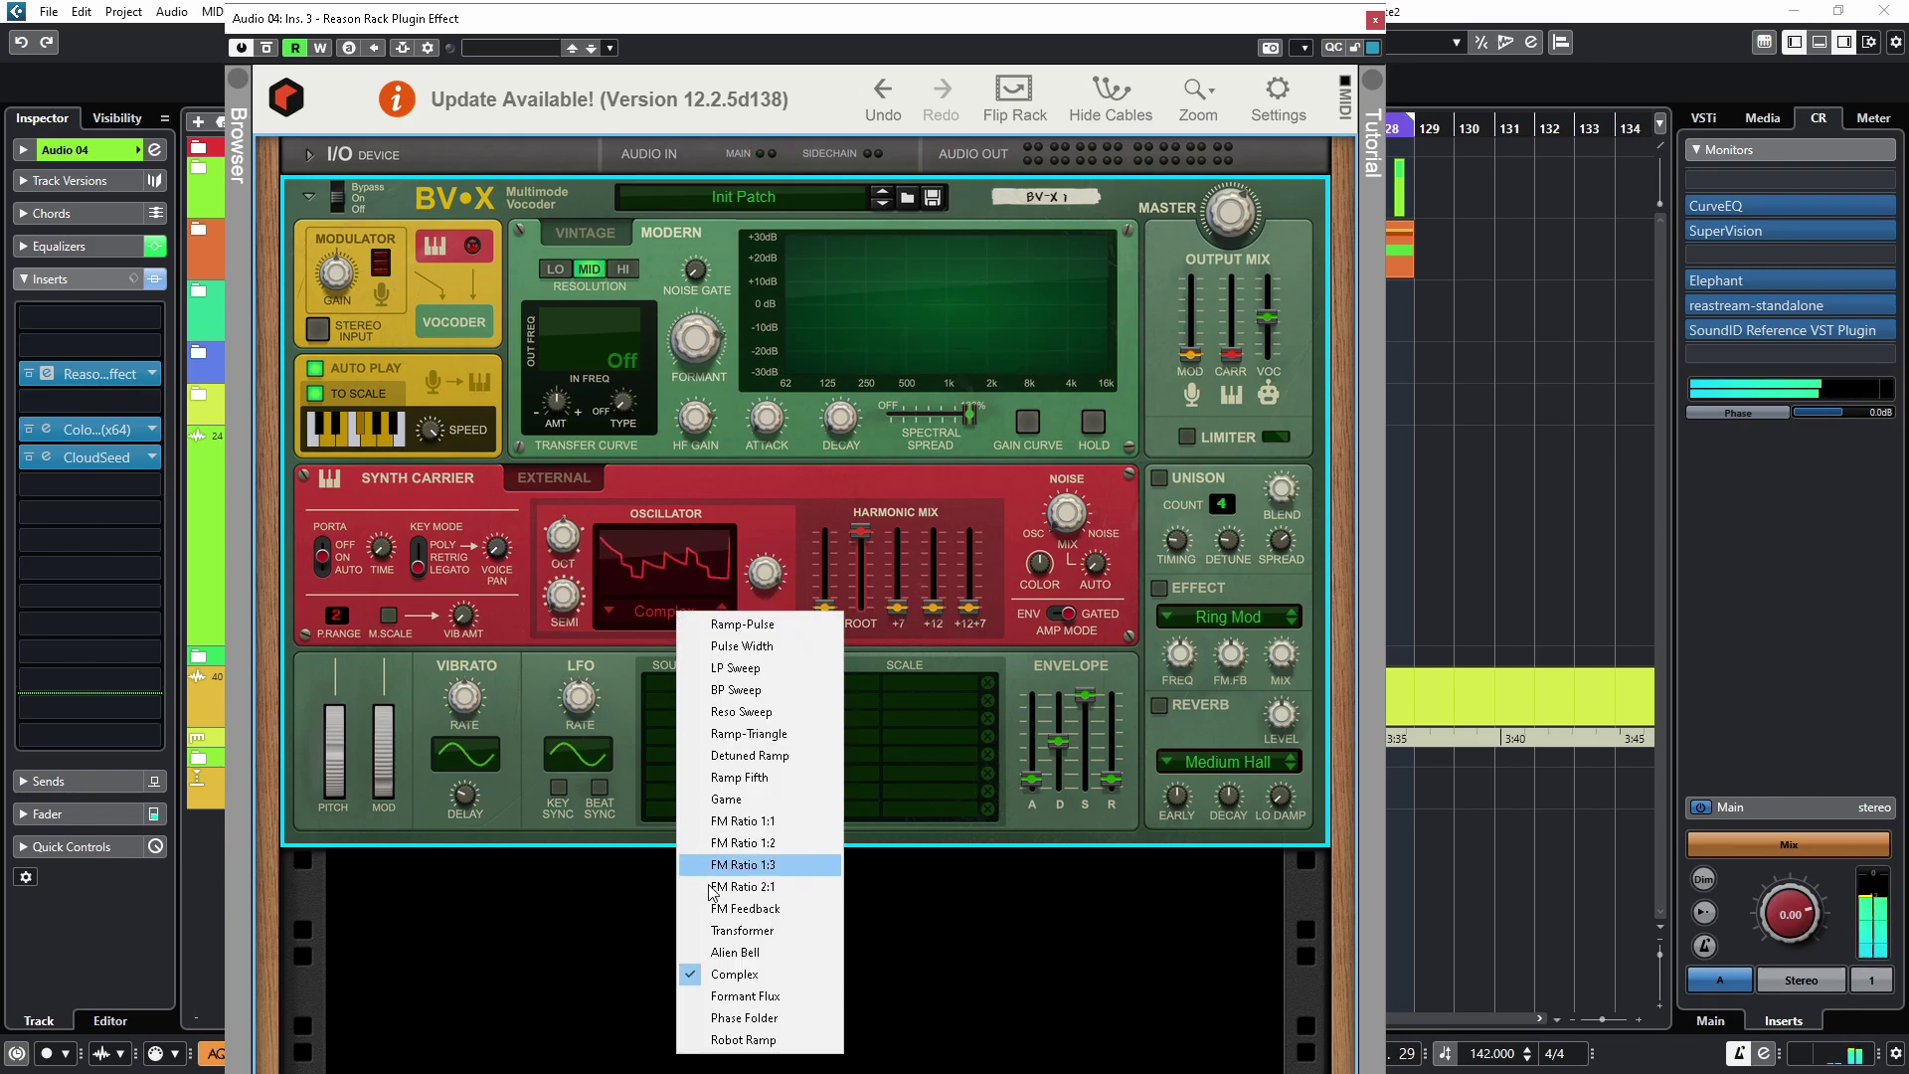
pyautogui.rightClick(732, 1013)
pyautogui.click(769, 517)
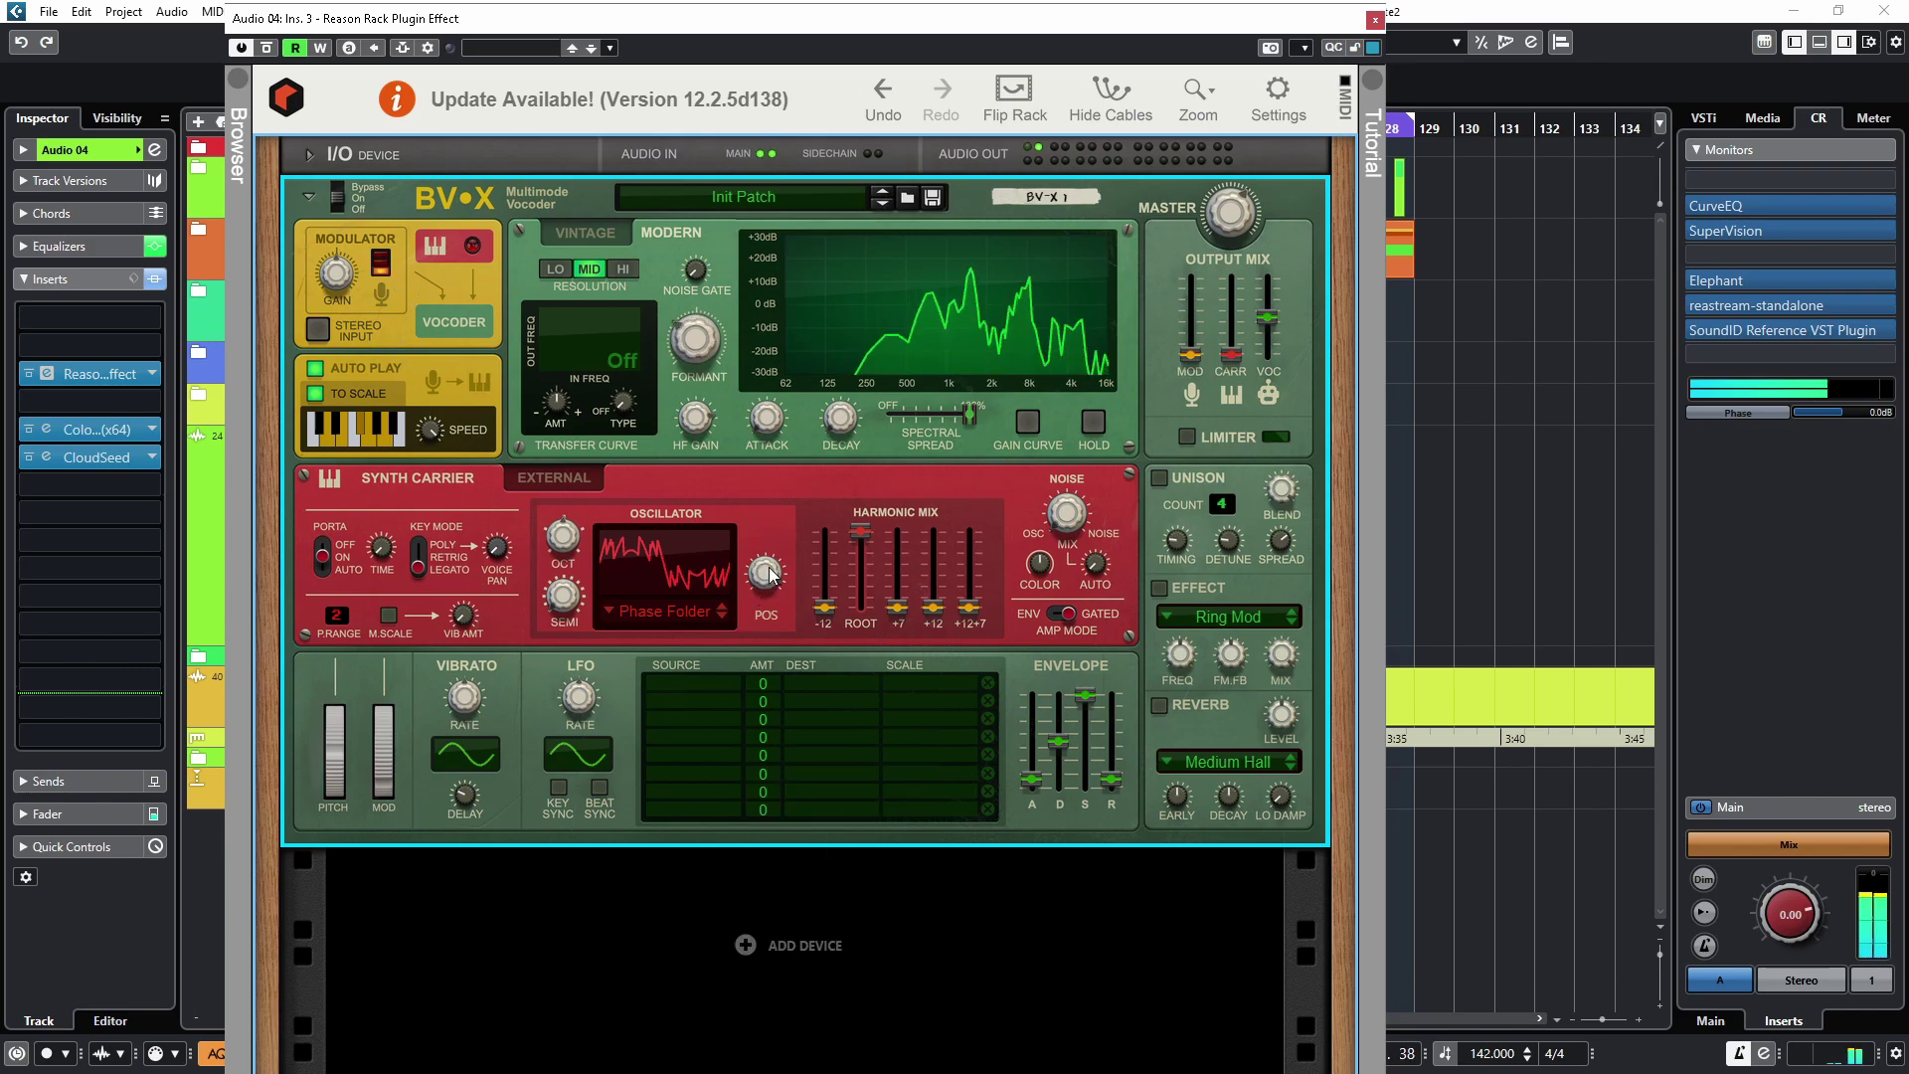
pyautogui.moveTo(767, 567); pyautogui.dragTo(761, 522)
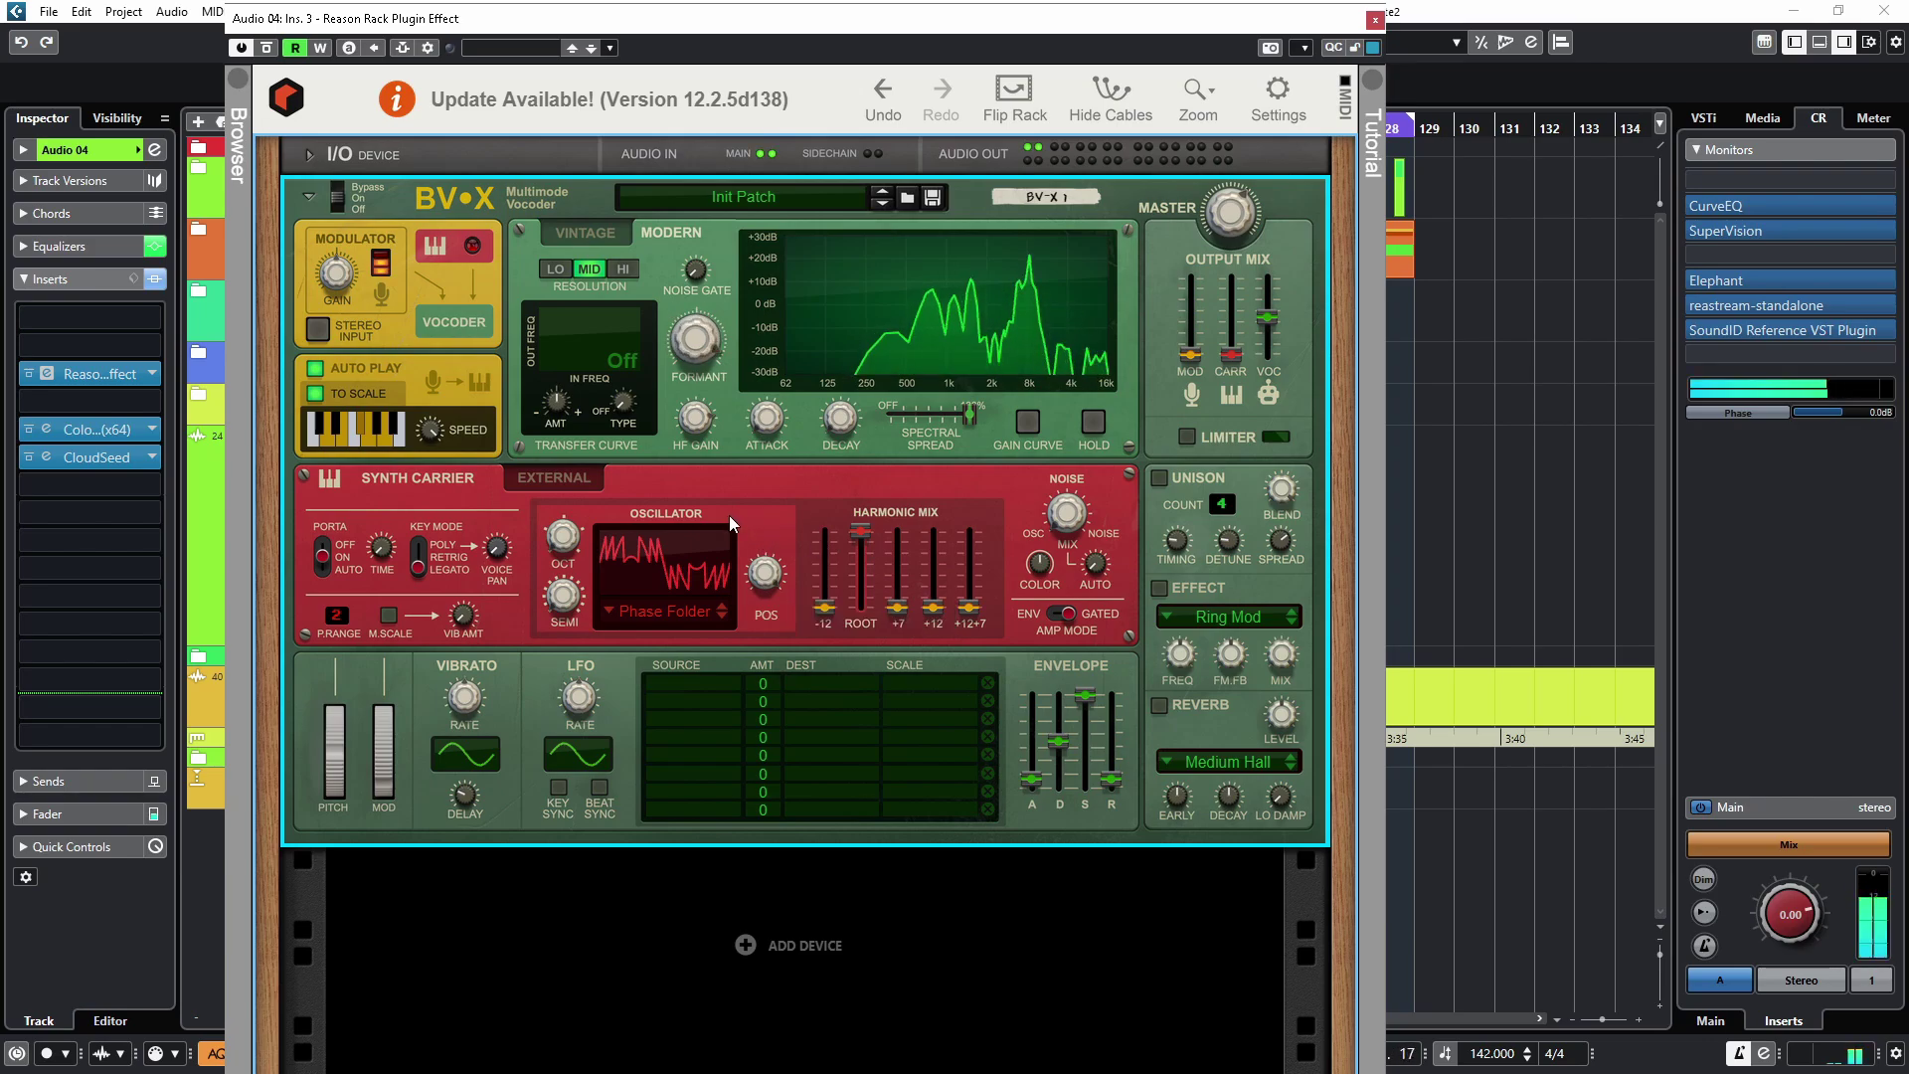
# Step: Turn on BV-X's Unison and Limiter while auditioning the vocal
pyautogui.press('space')
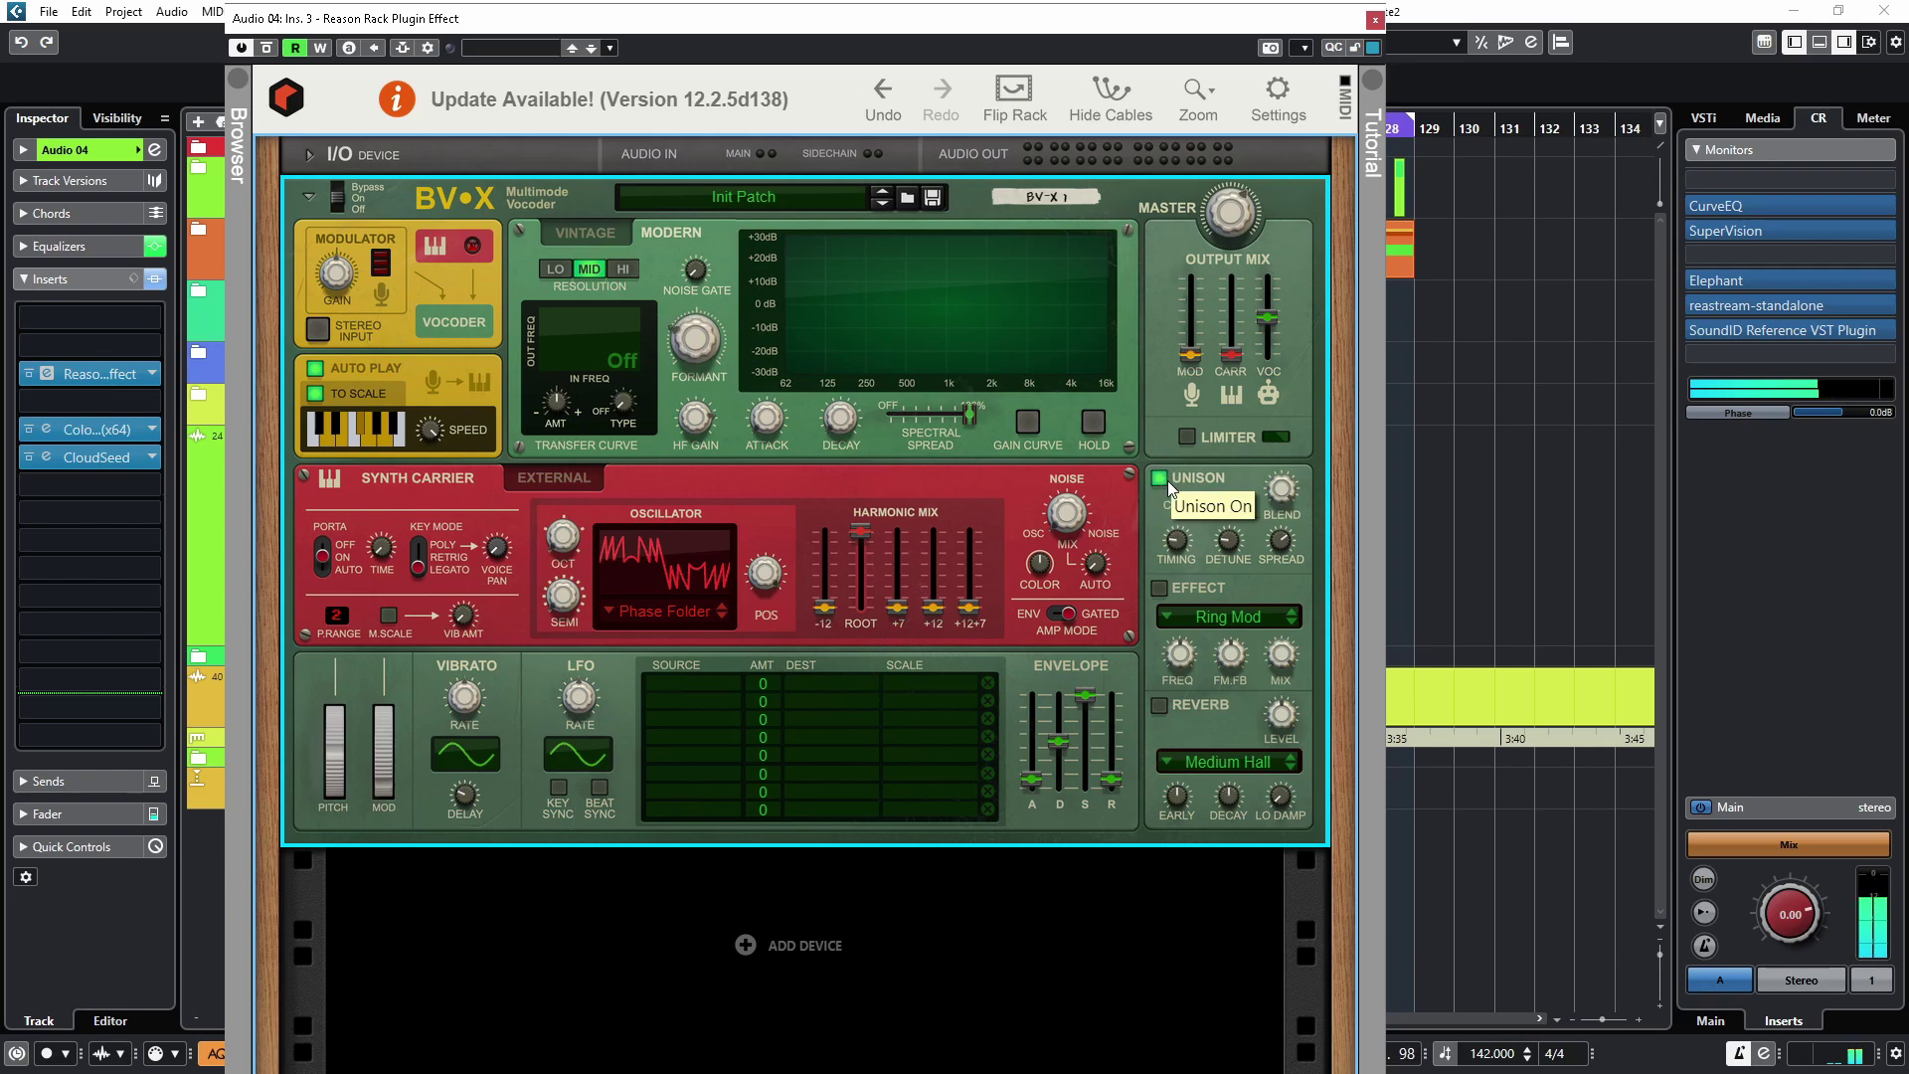
pyautogui.press('space')
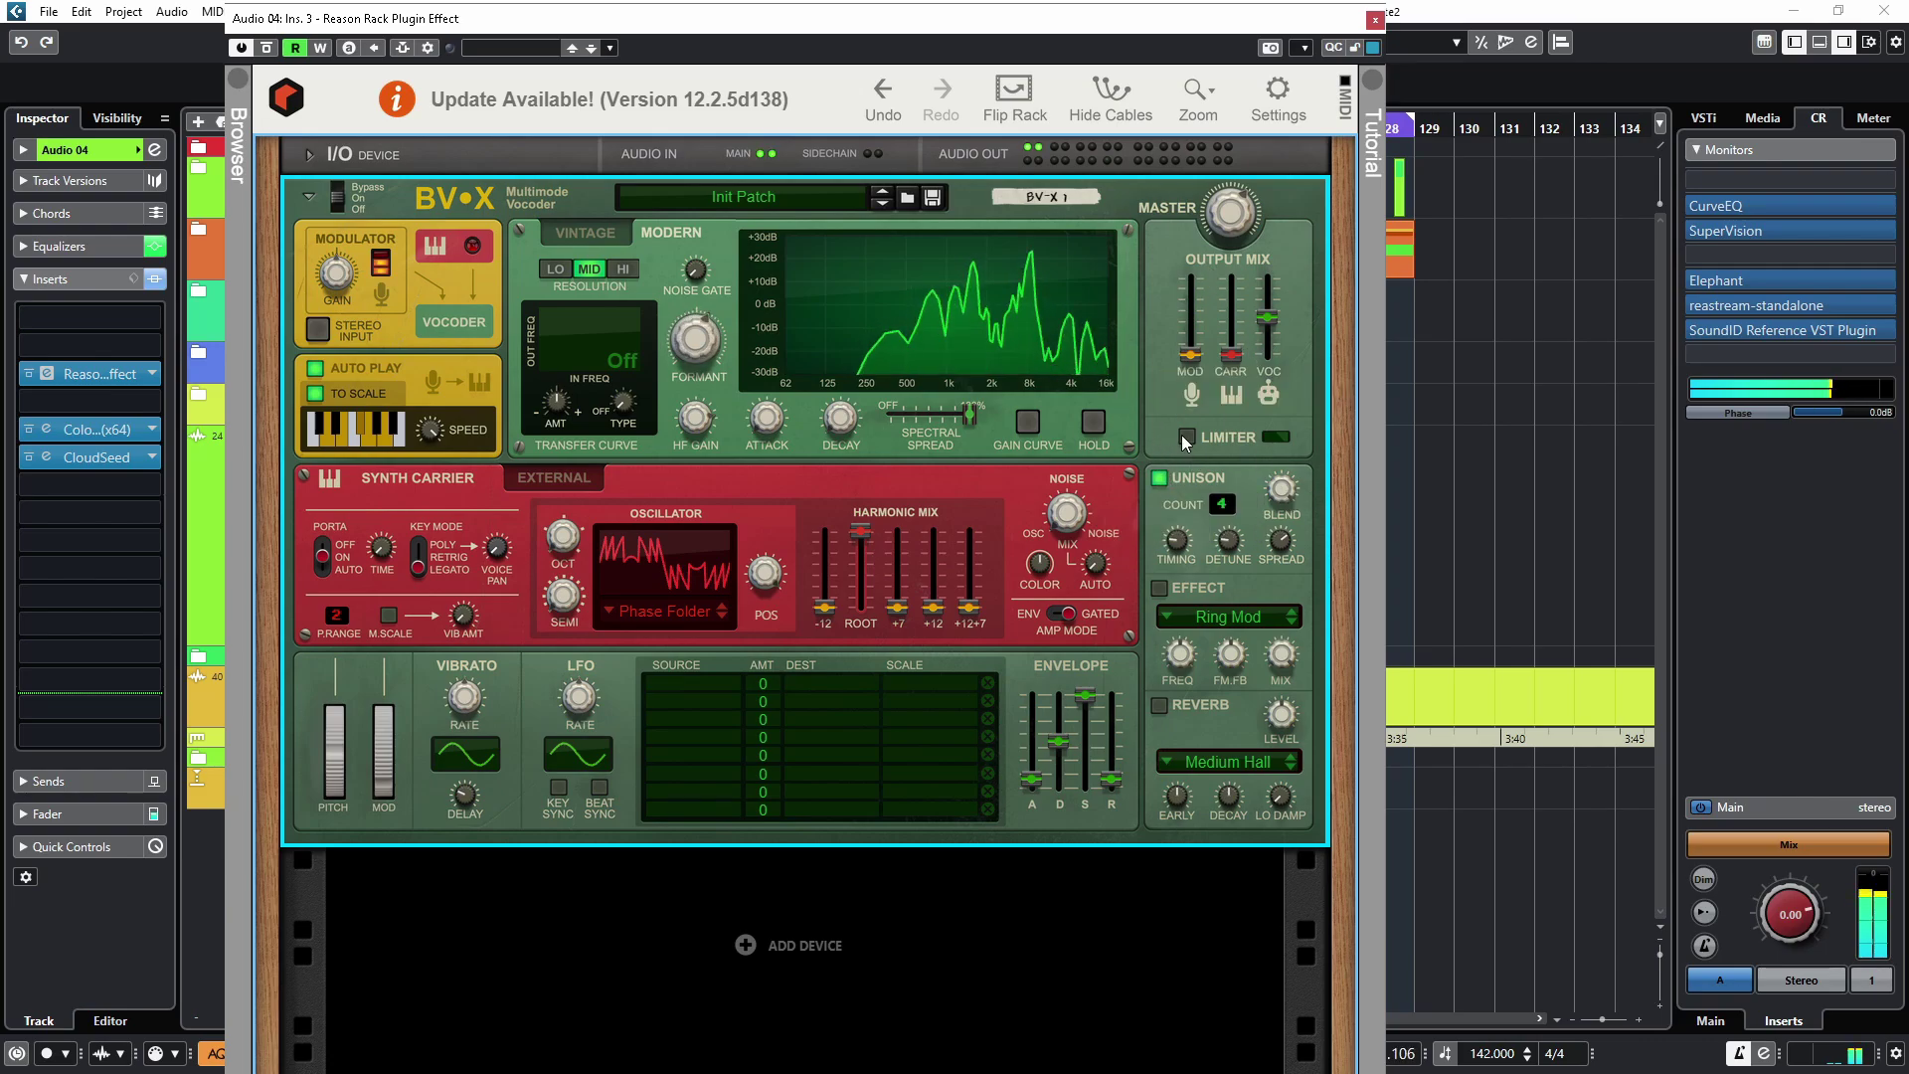
pyautogui.press('space')
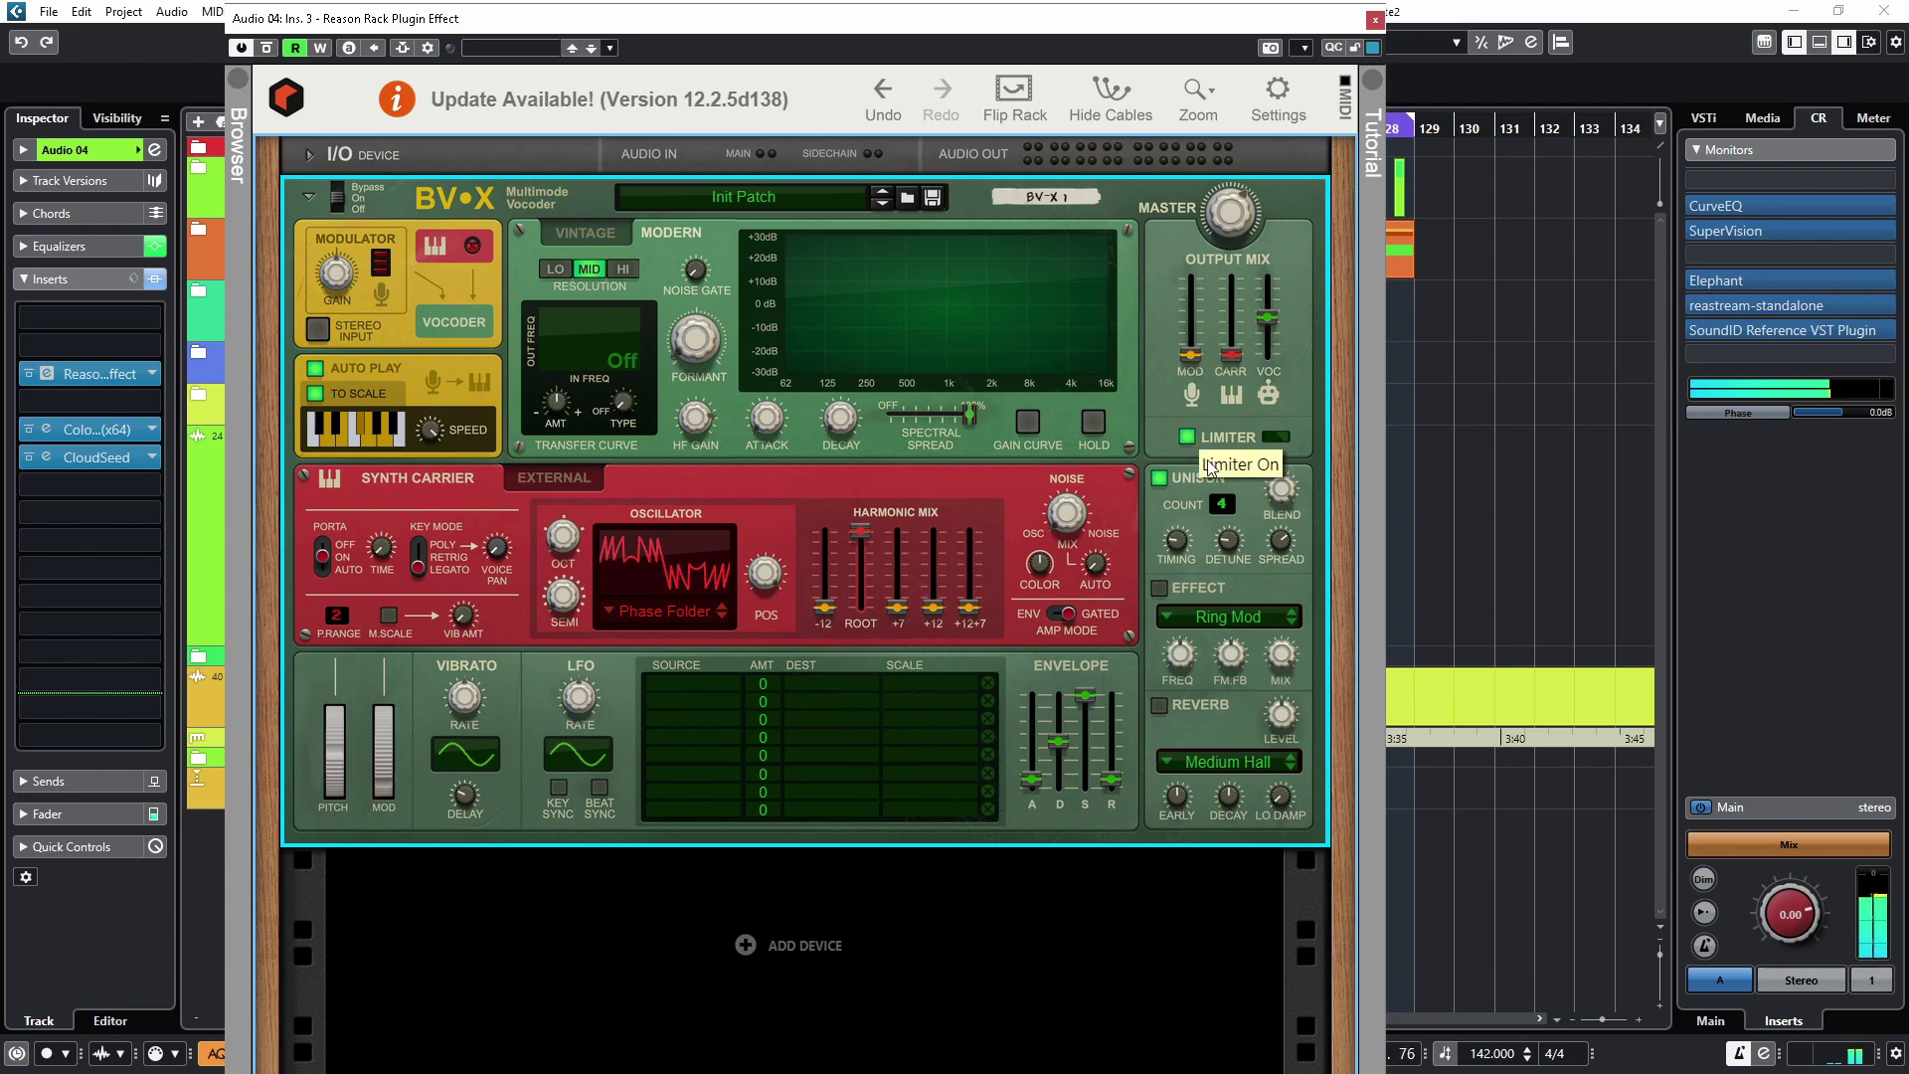
pyautogui.press('space')
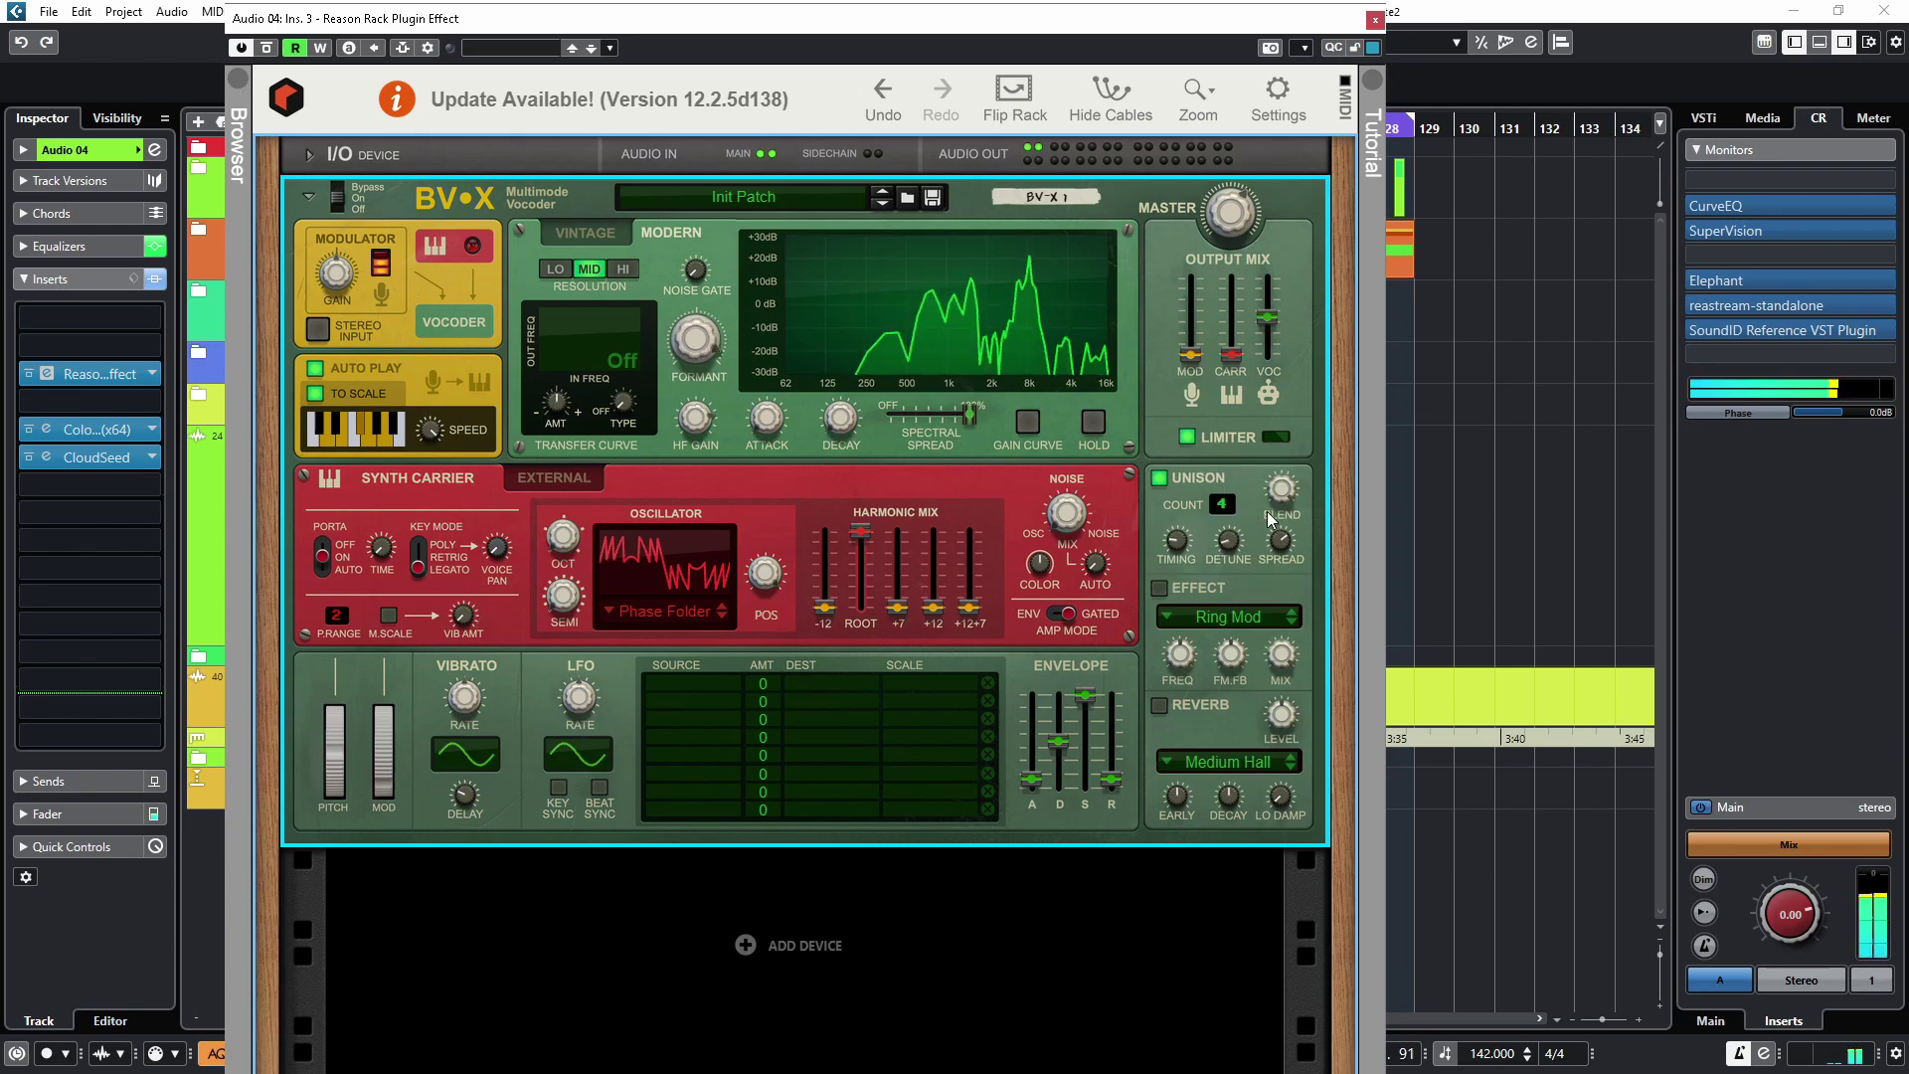
pyautogui.press('space')
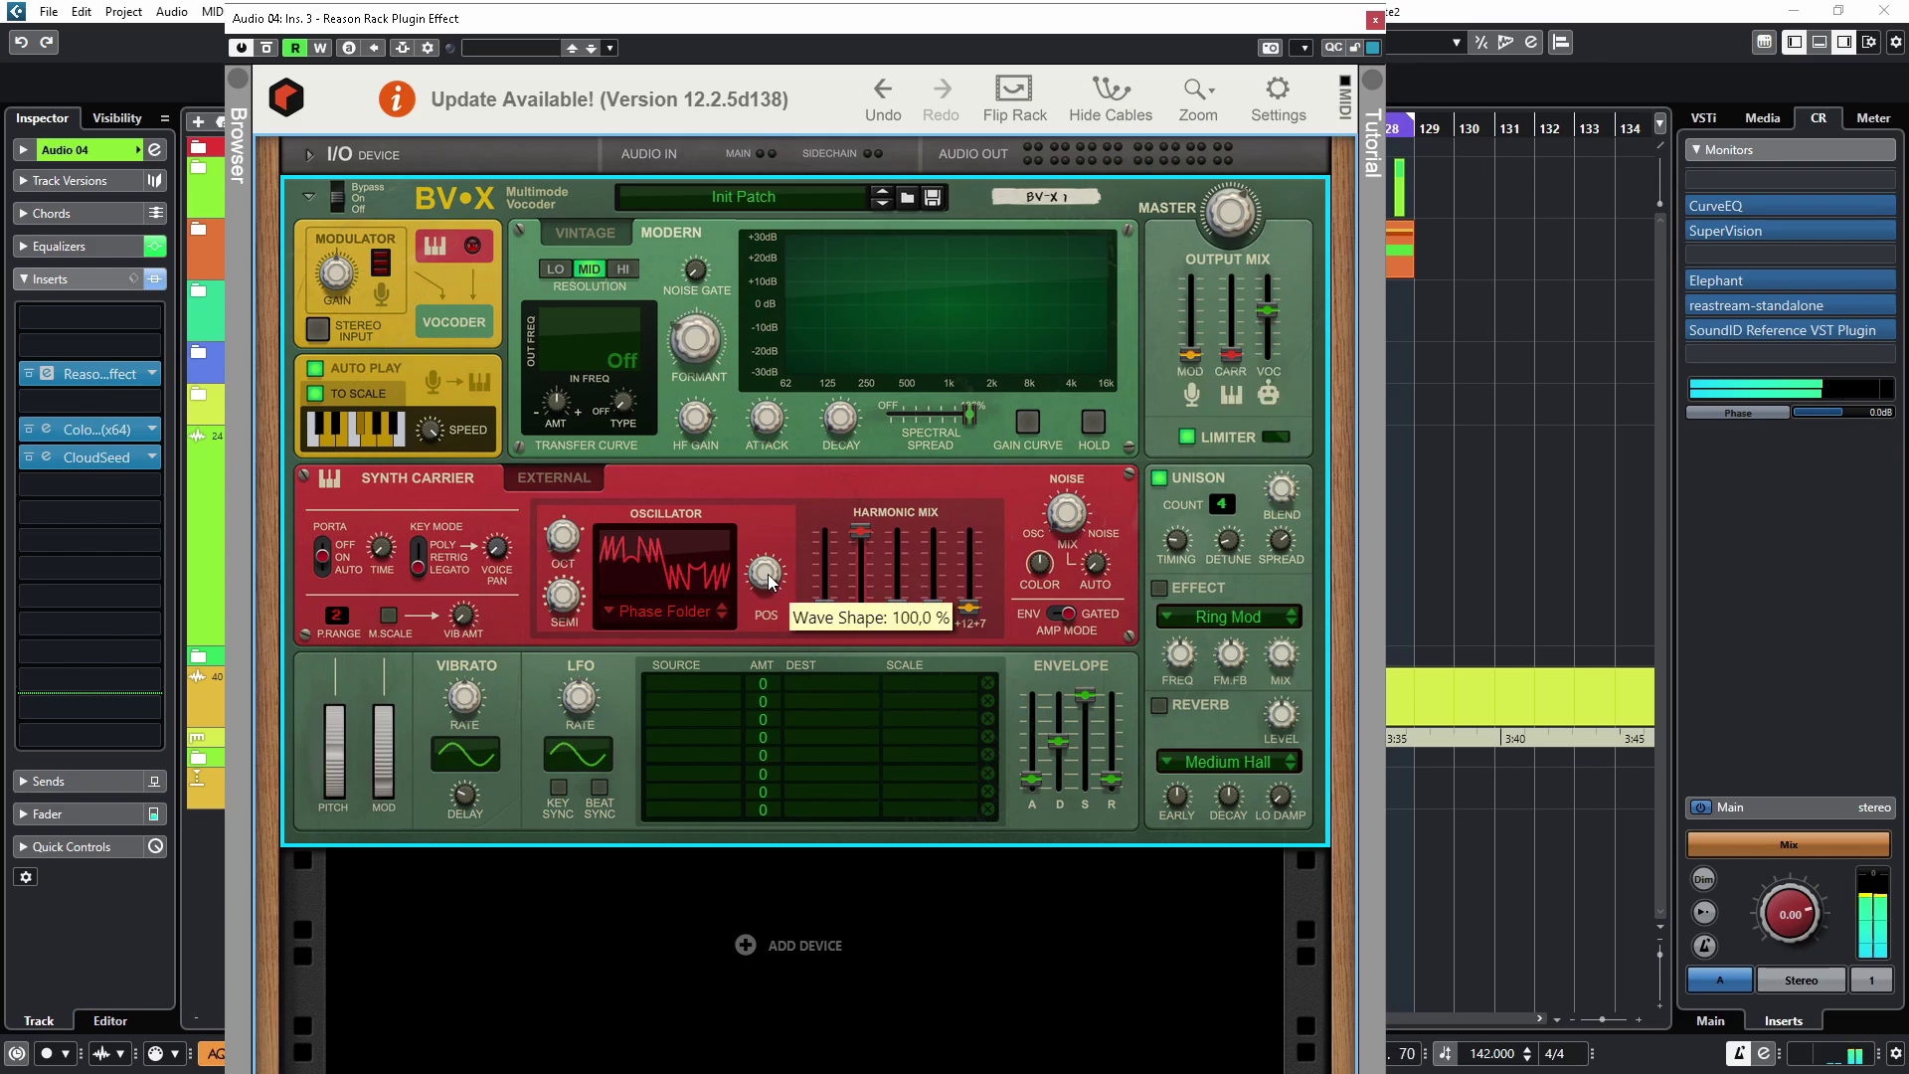
pyautogui.press('space')
# Step: Lower Phase Folder's wave shape to 9.4%, and try the FM Feedback waveform with its wave shape at 68.8%
pyautogui.moveTo(780, 567); pyautogui.dragTo(717, 652)
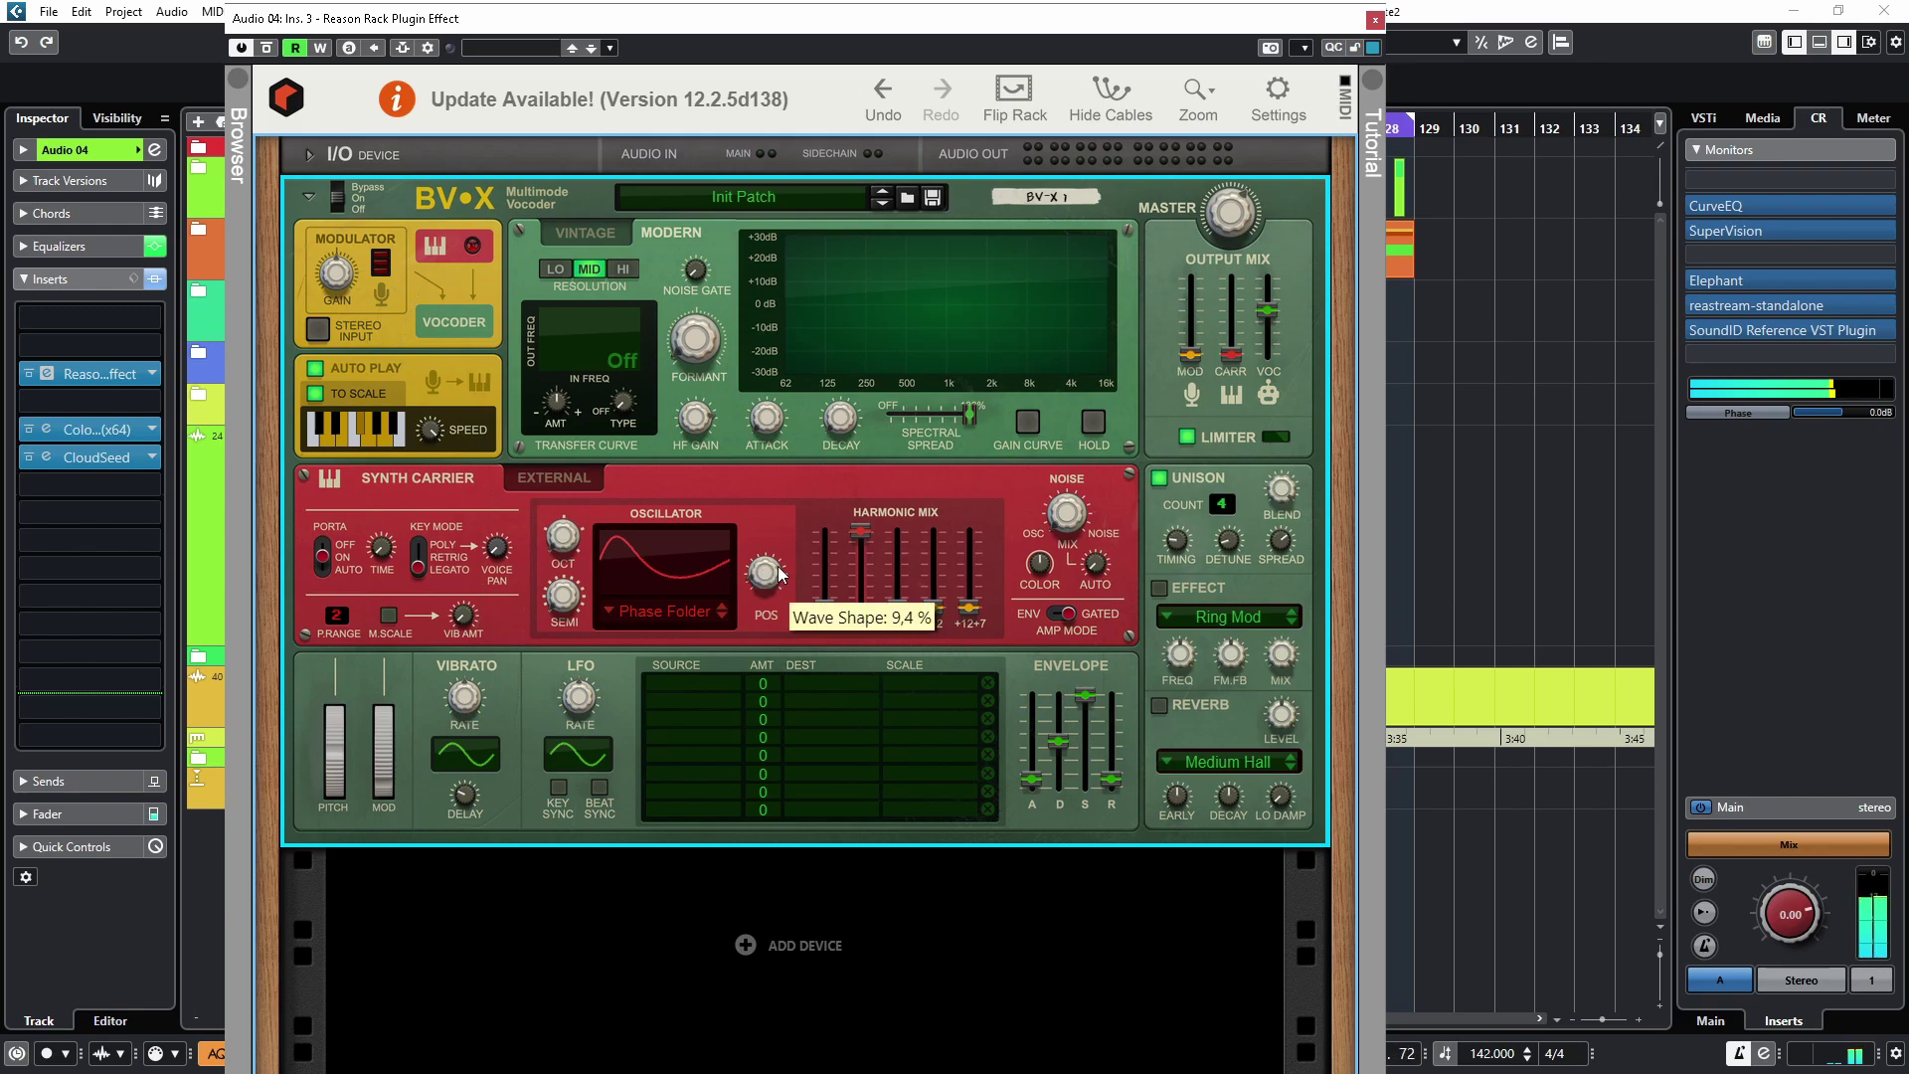
pyautogui.click(709, 619)
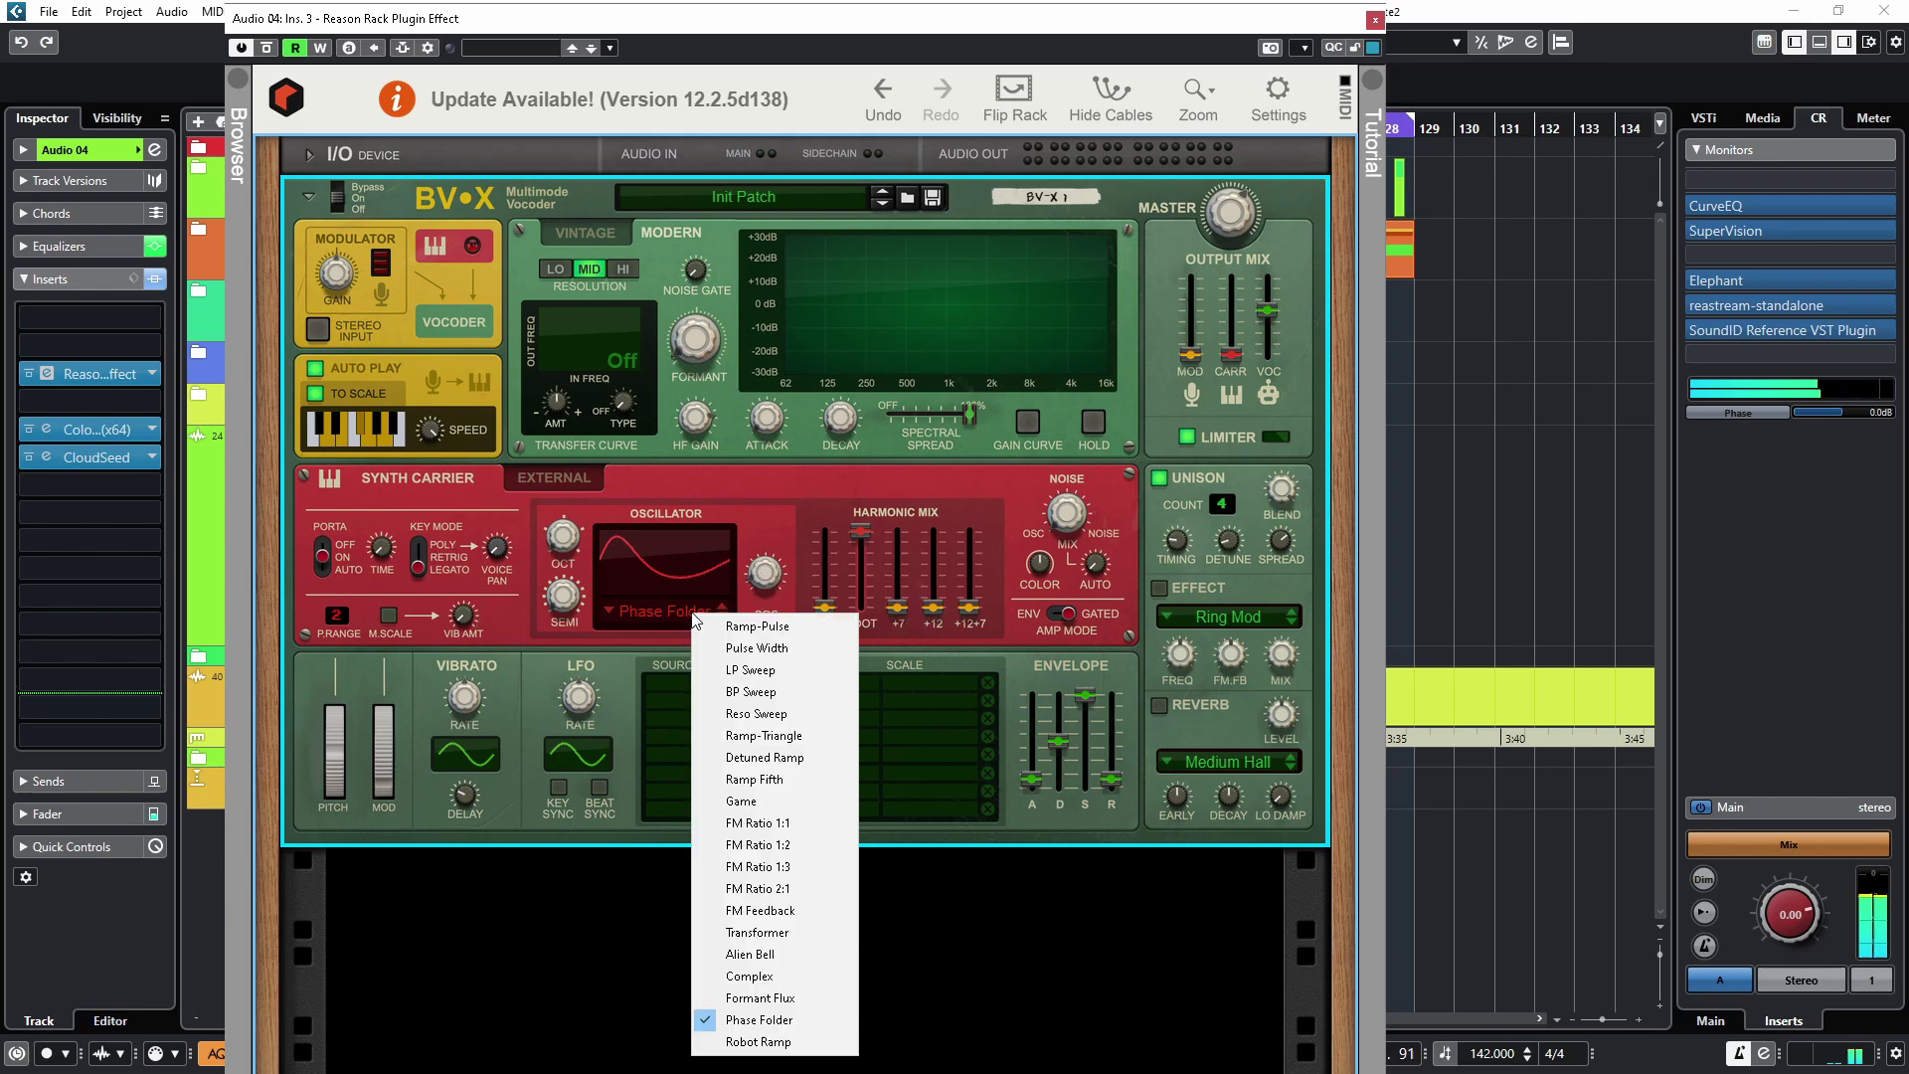
pyautogui.click(776, 910)
pyautogui.moveTo(766, 575); pyautogui.dragTo(773, 519)
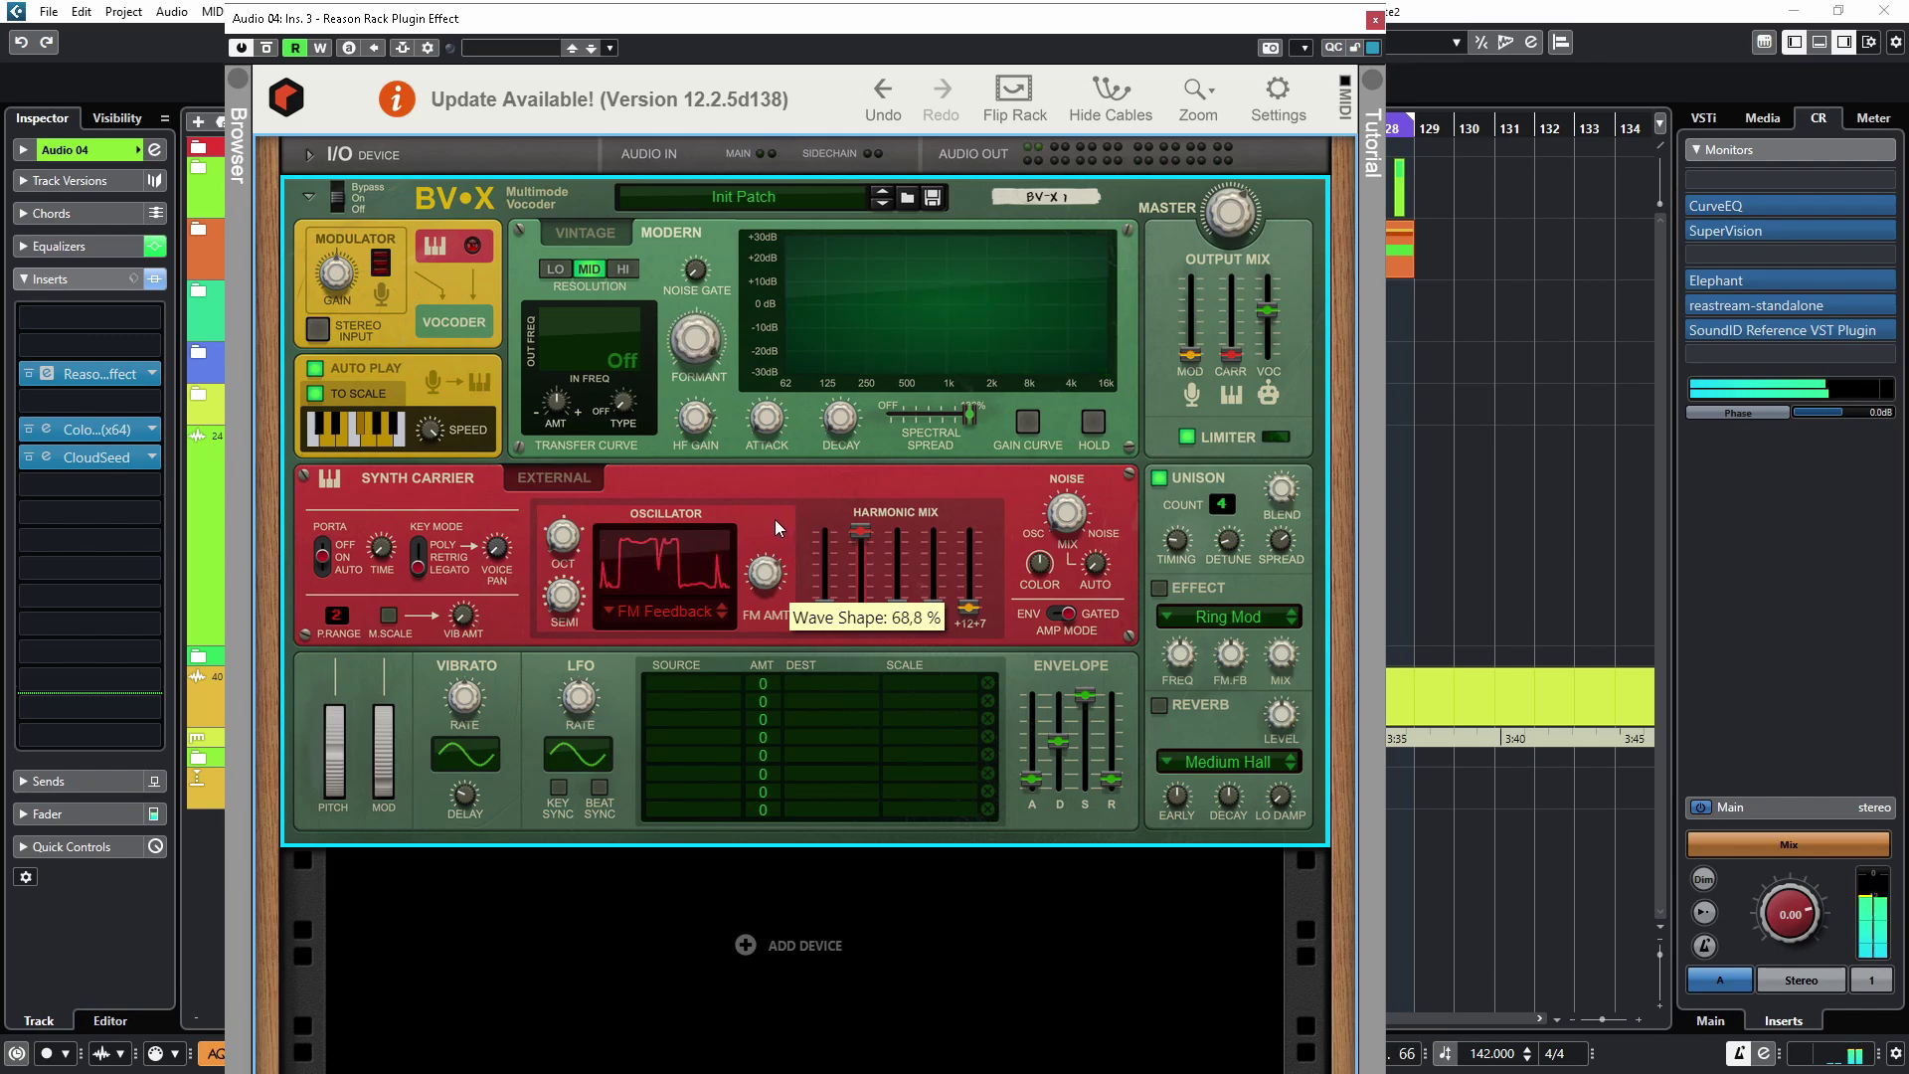
# Step: Try the FM Ratio 1:2 waveform for the carrier oscillator at different FM amounts, including 40.6%
pyautogui.click(670, 614)
pyautogui.click(773, 848)
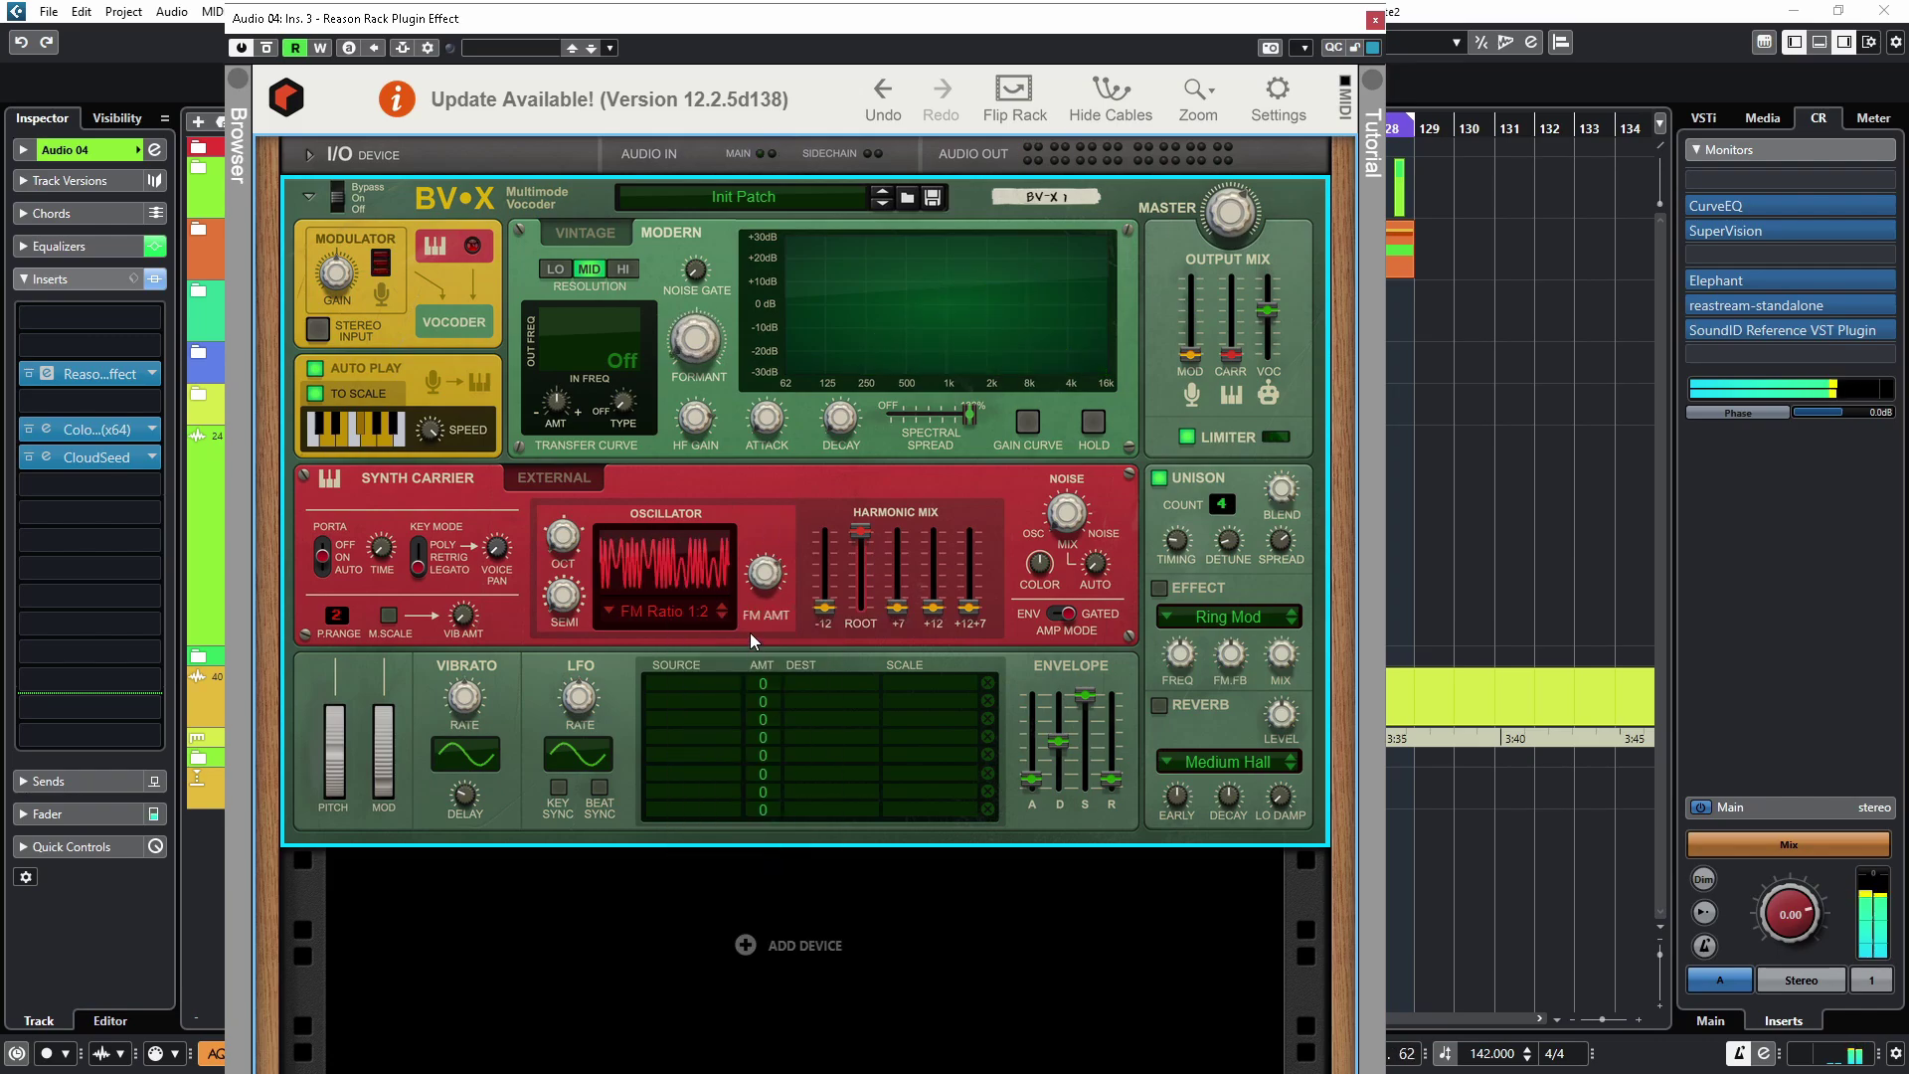
pyautogui.scroll(-5, 750, 614)
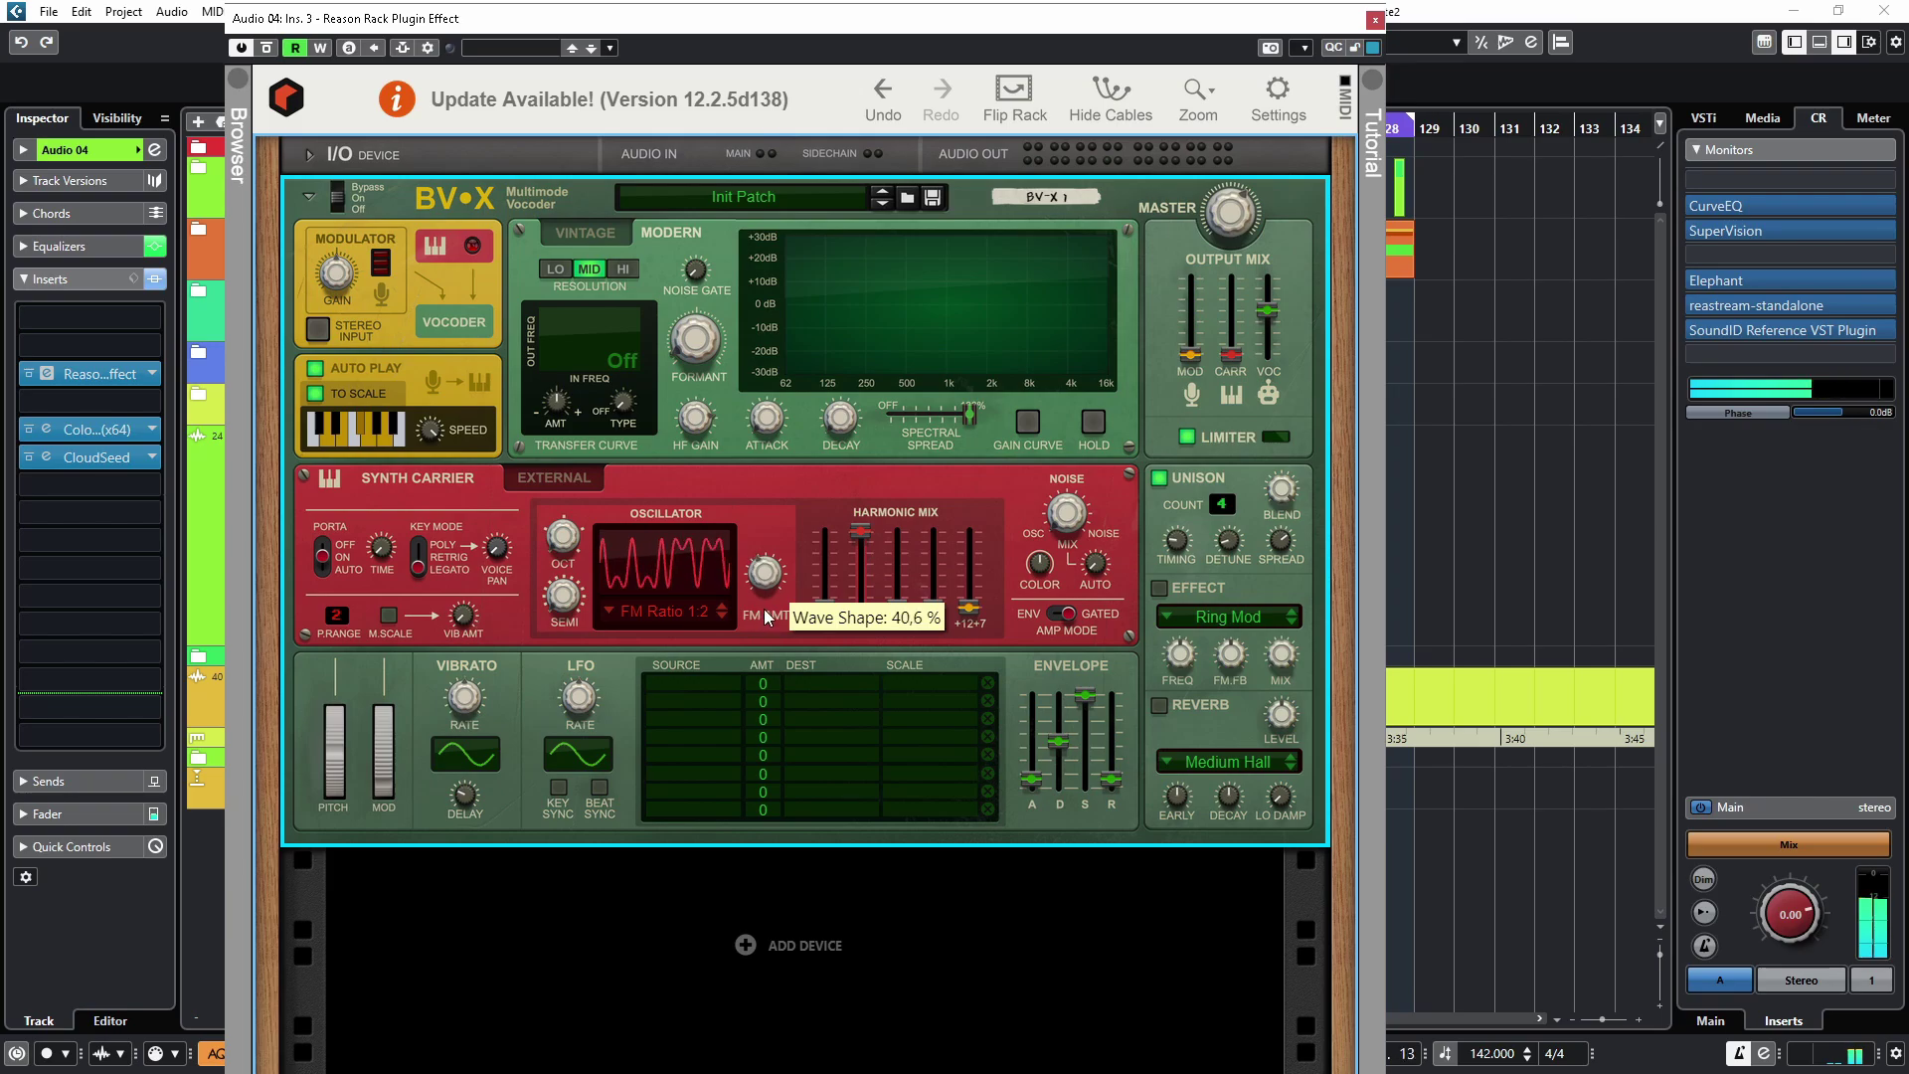
pyautogui.moveTo(768, 597)
pyautogui.mouseDown()
pyautogui.moveTo(778, 565)
pyautogui.moveTo(772, 591)
pyautogui.mouseUp()
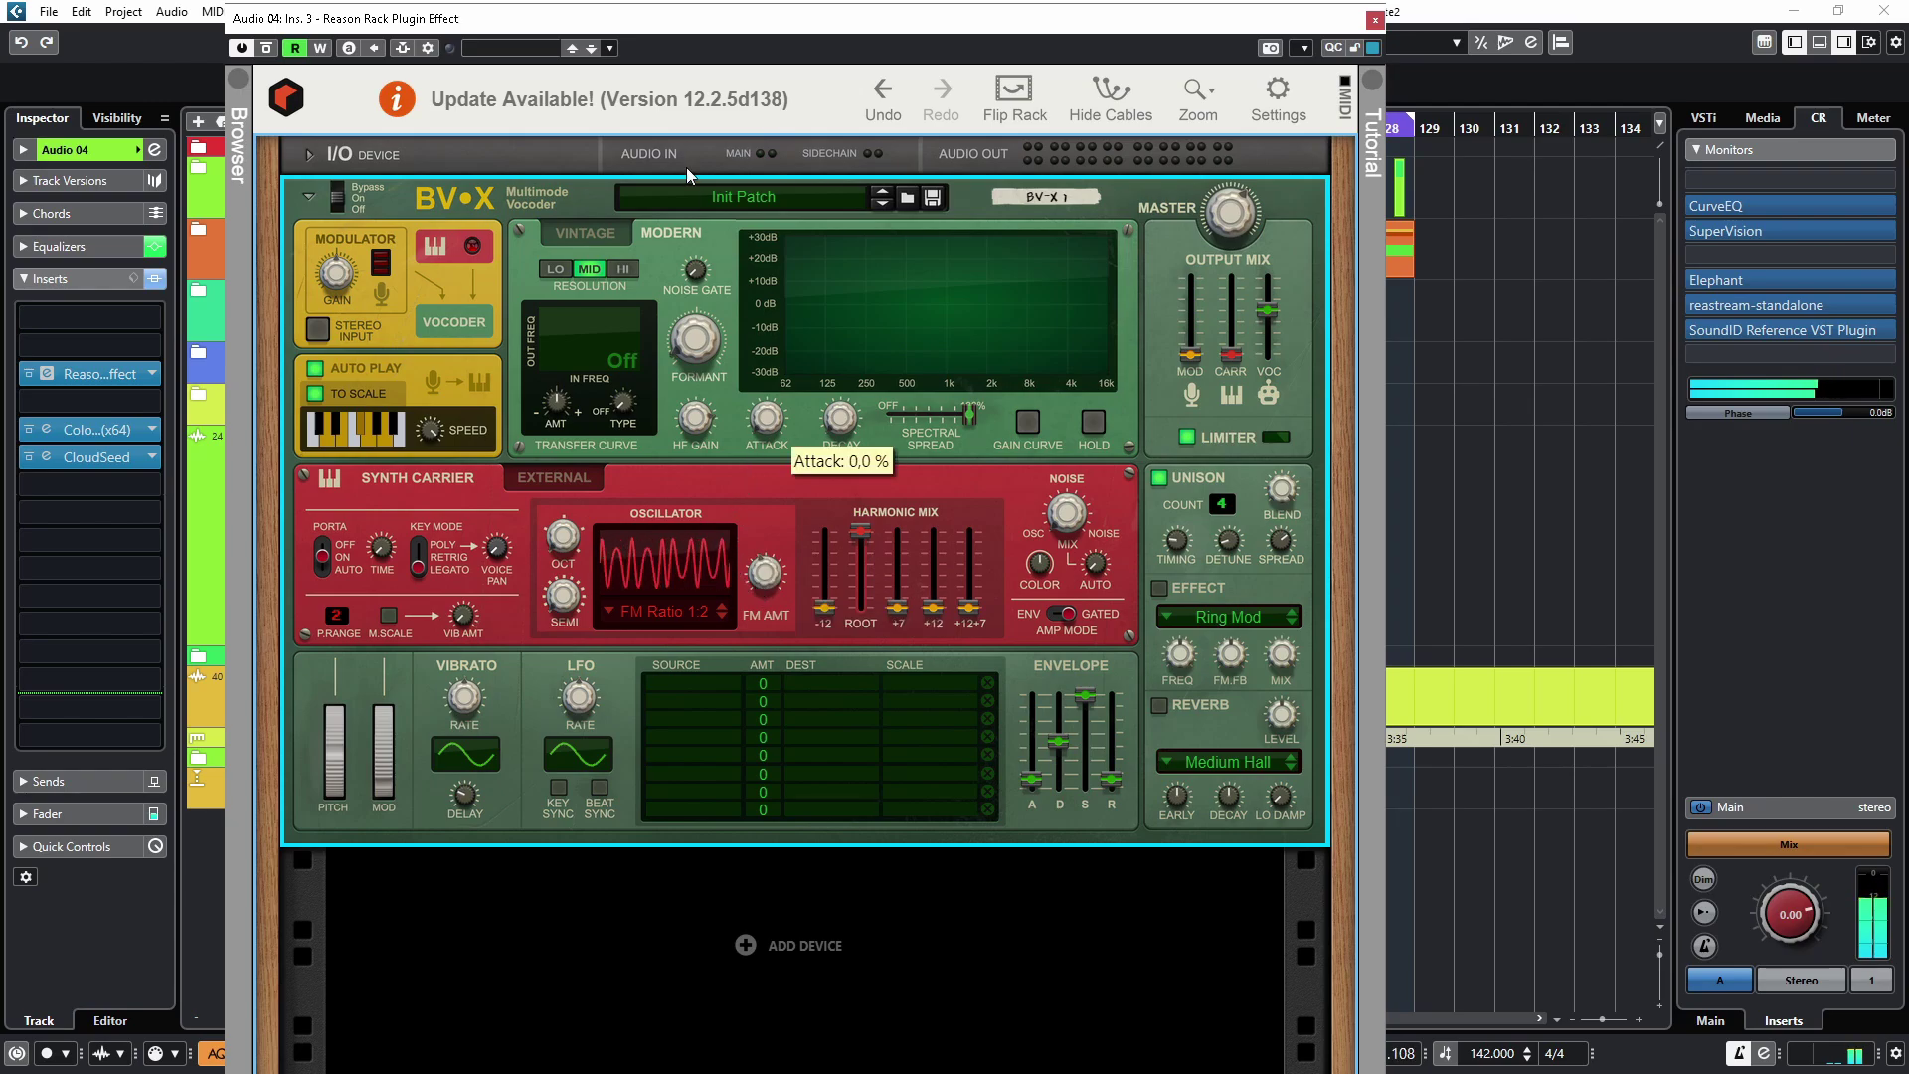
# Step: Uncover the track list to solo Audio 04, and set the oscillator's FM amount to 23.4%
pyautogui.moveTo(706, 22); pyautogui.dragTo(889, 38)
pyautogui.click(265, 437)
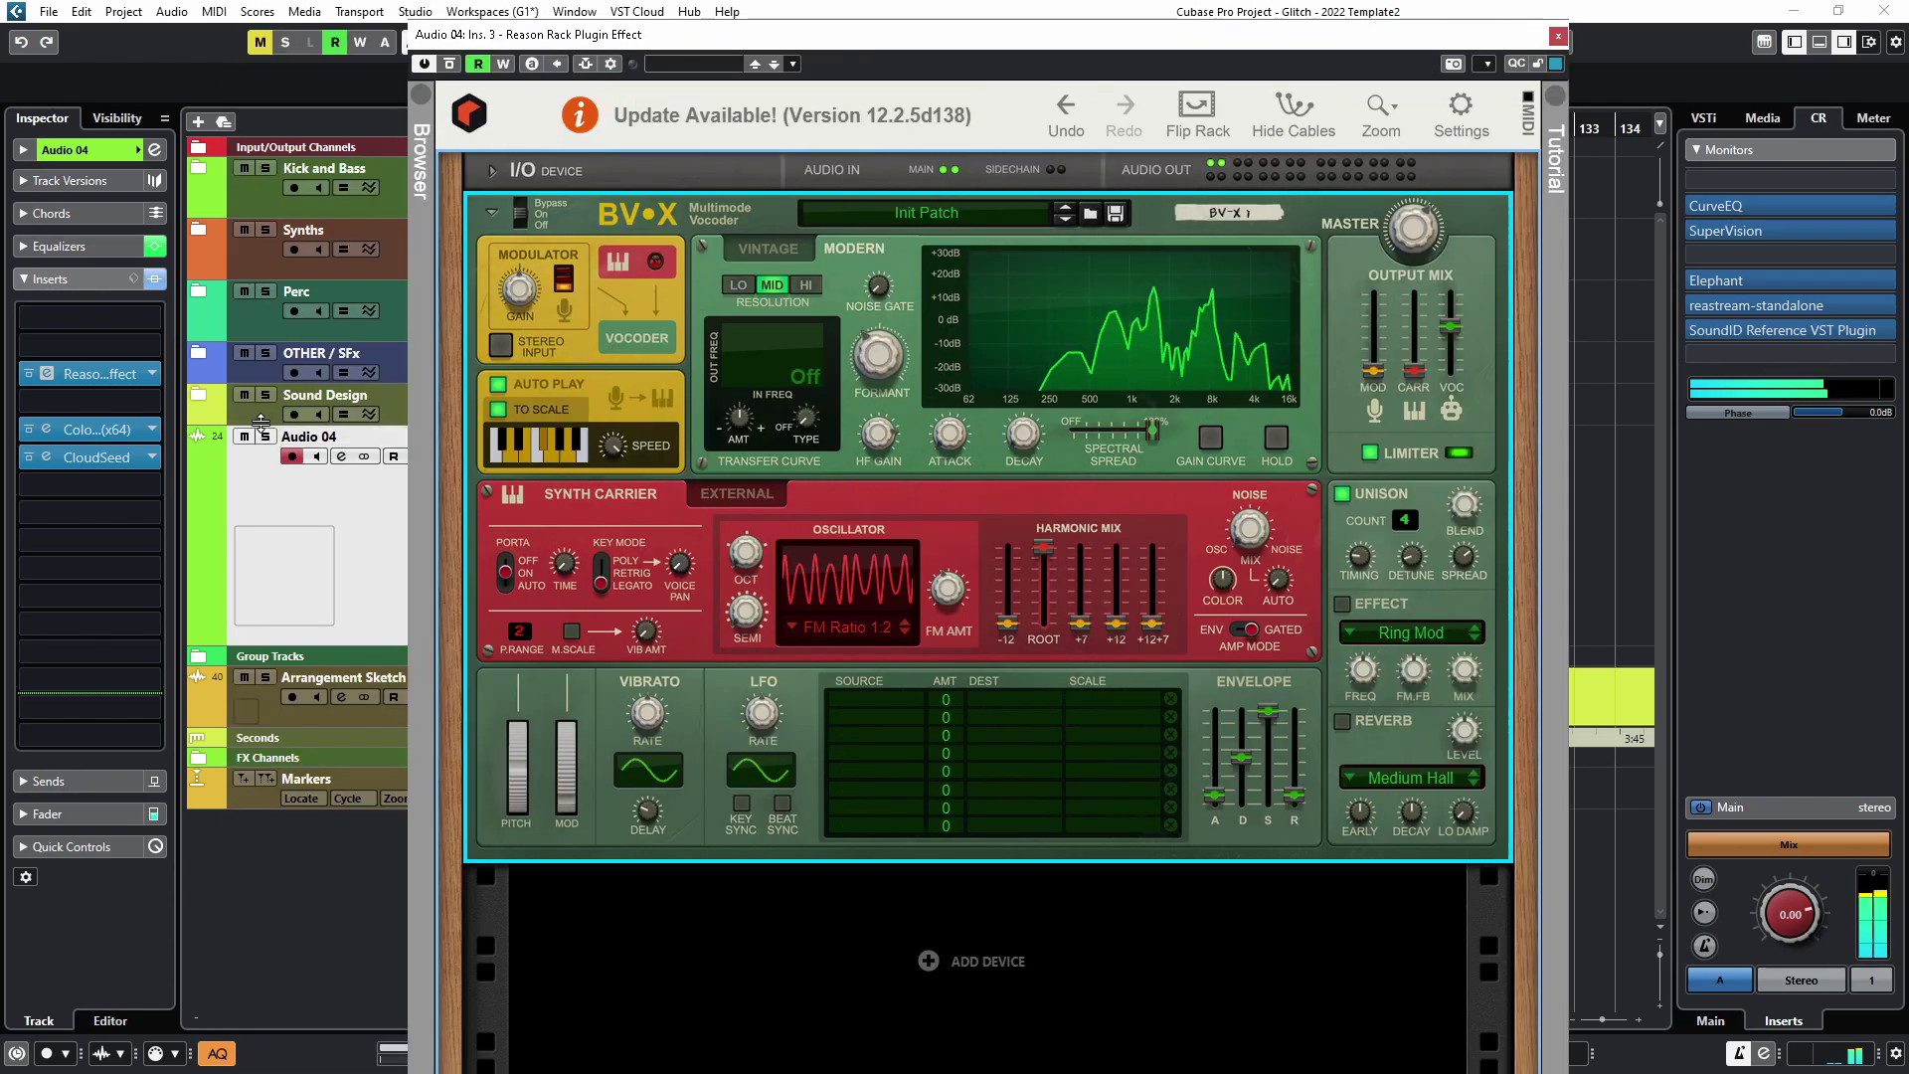
pyautogui.moveTo(963, 583); pyautogui.dragTo(933, 640)
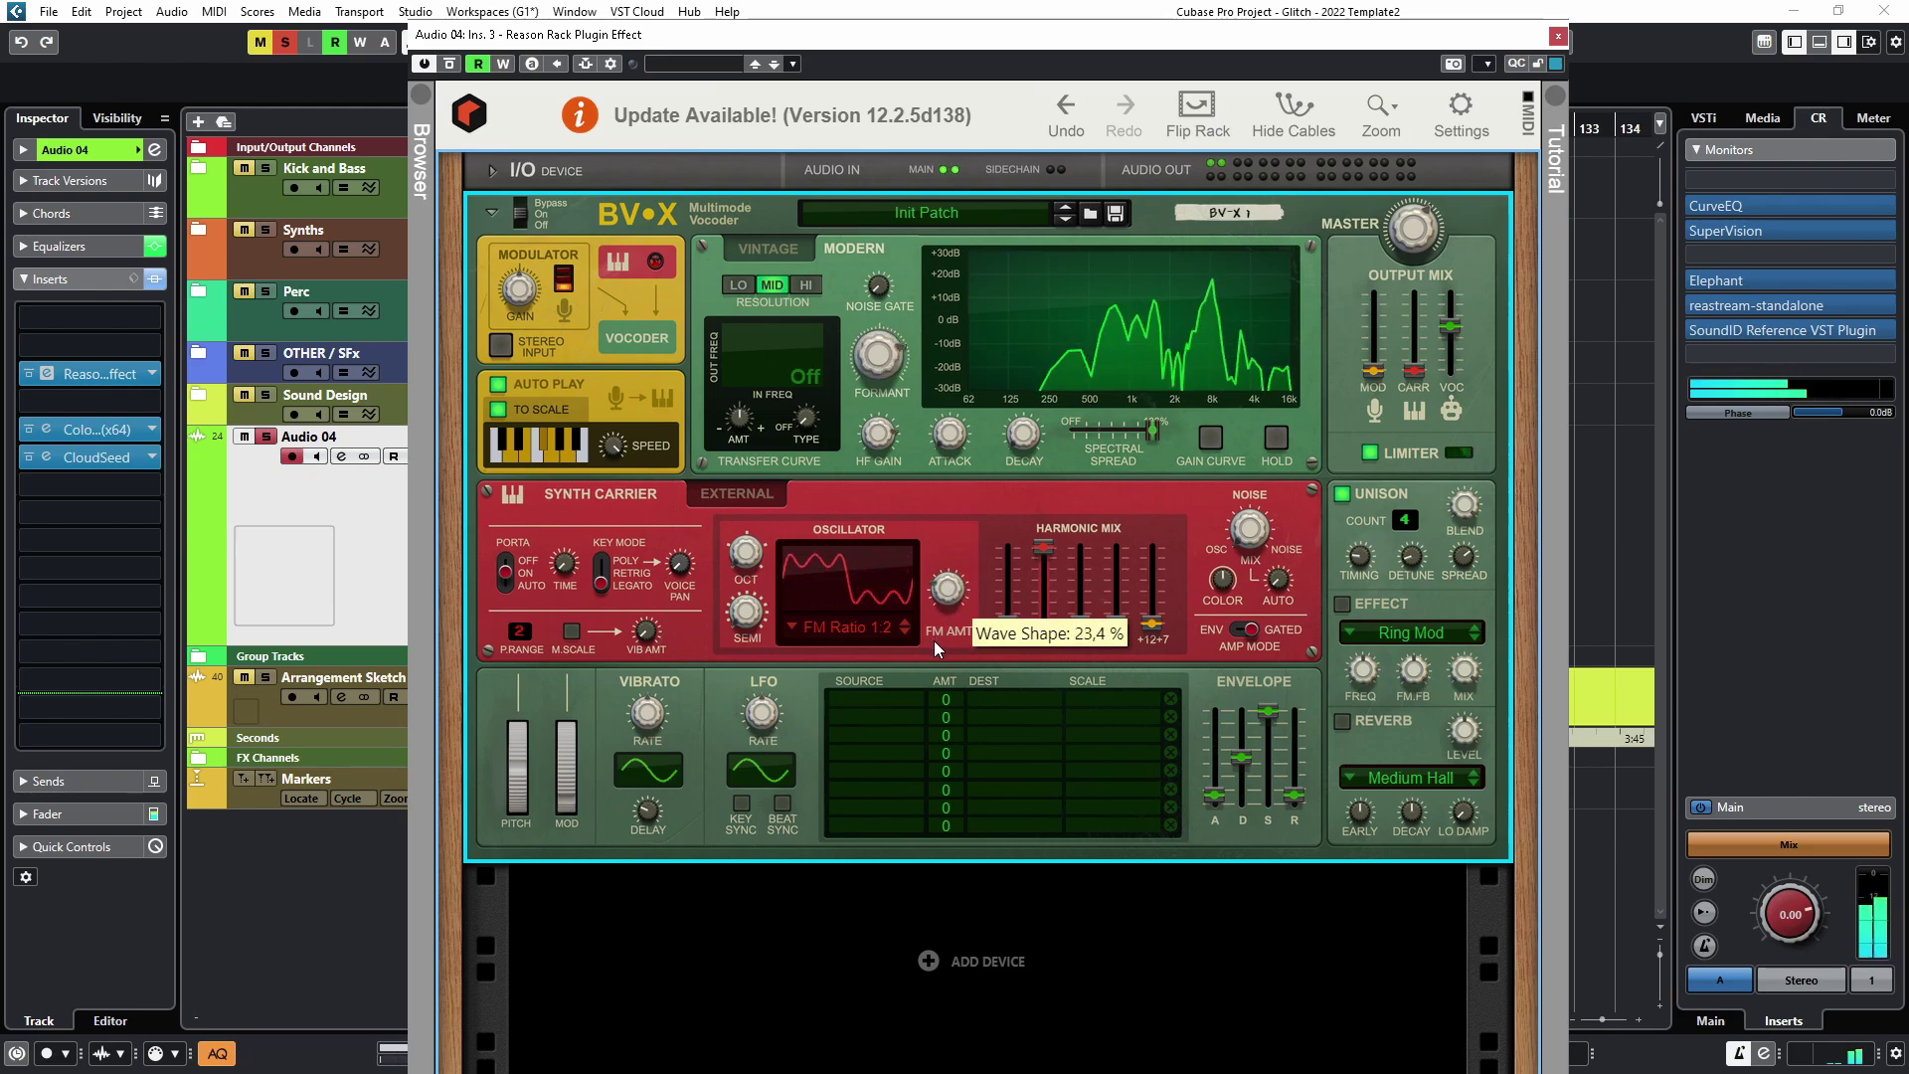
# Step: Try the Ramp Fifth oscillator waveform, and the Game waveform with its wave shape at 96.9%
pyautogui.click(838, 628)
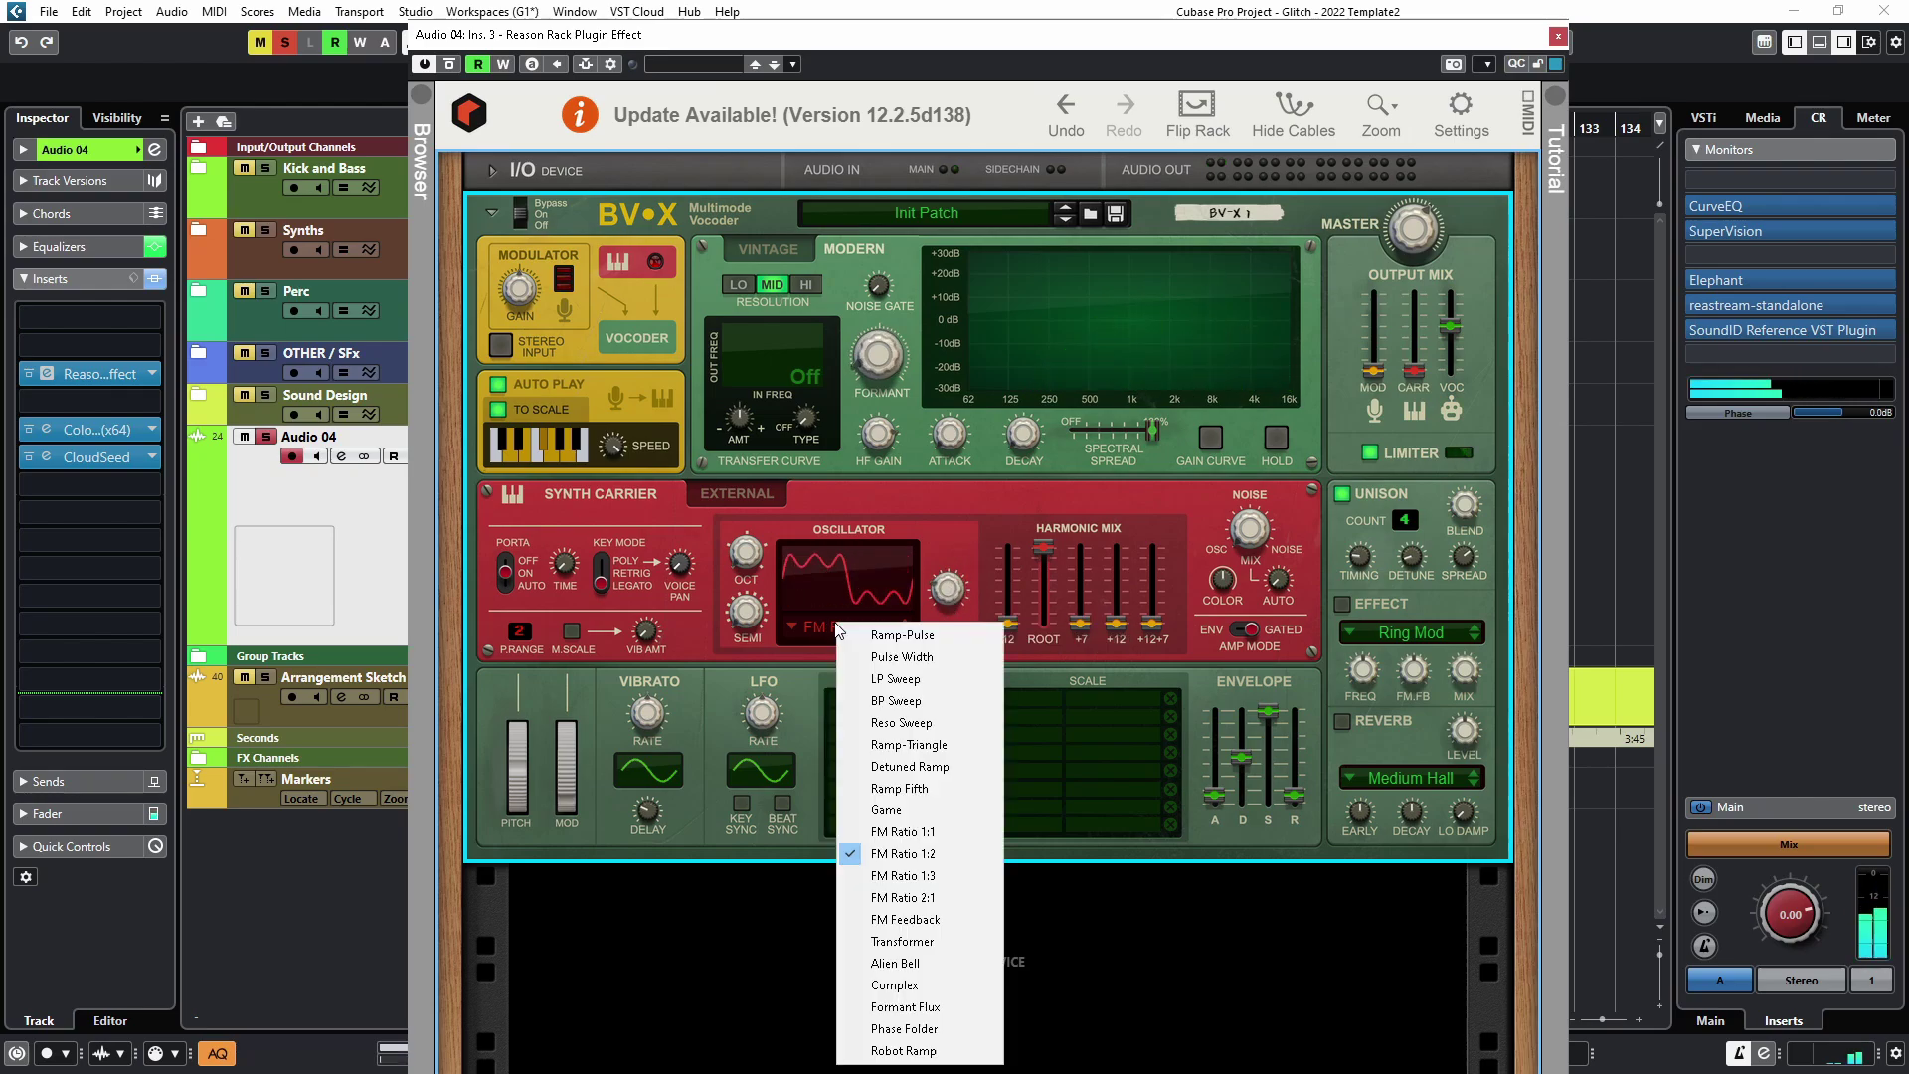
pyautogui.click(899, 787)
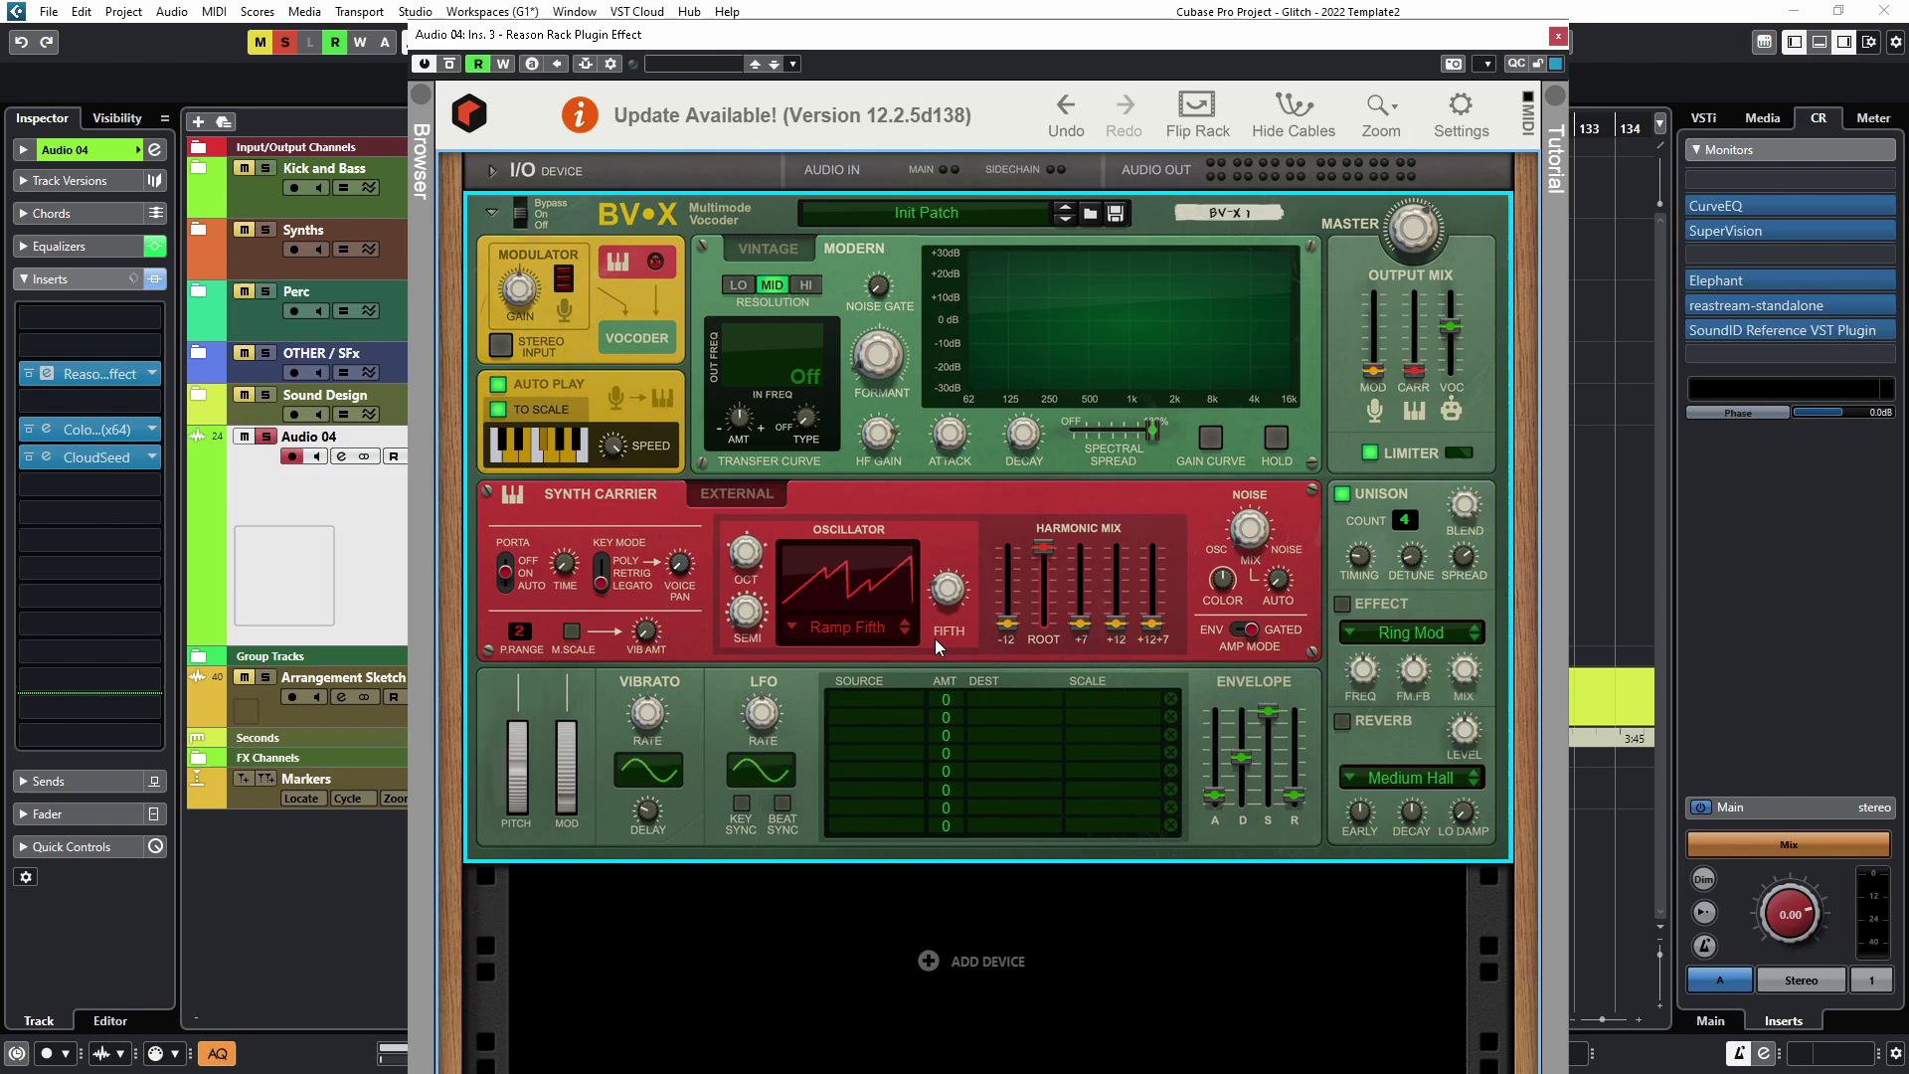
pyautogui.click(859, 635)
pyautogui.click(940, 388)
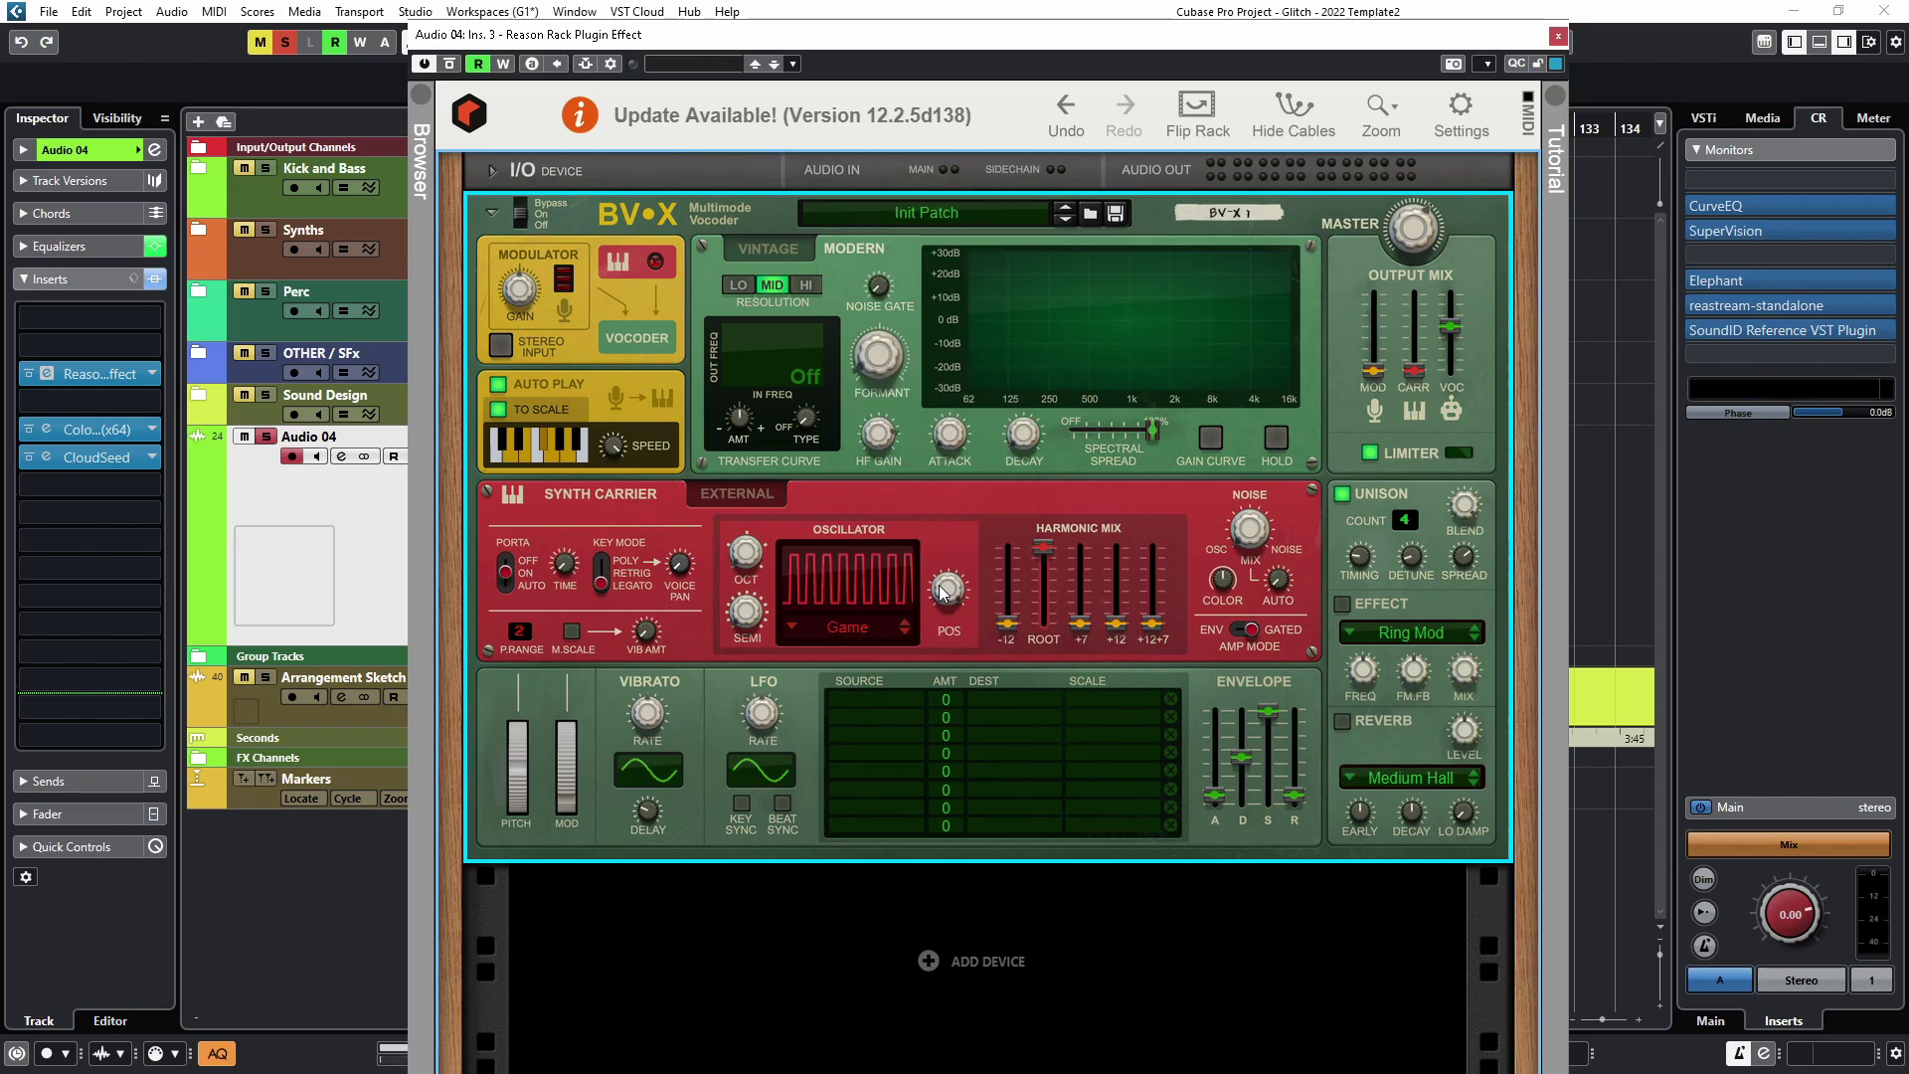
pyautogui.click(861, 618)
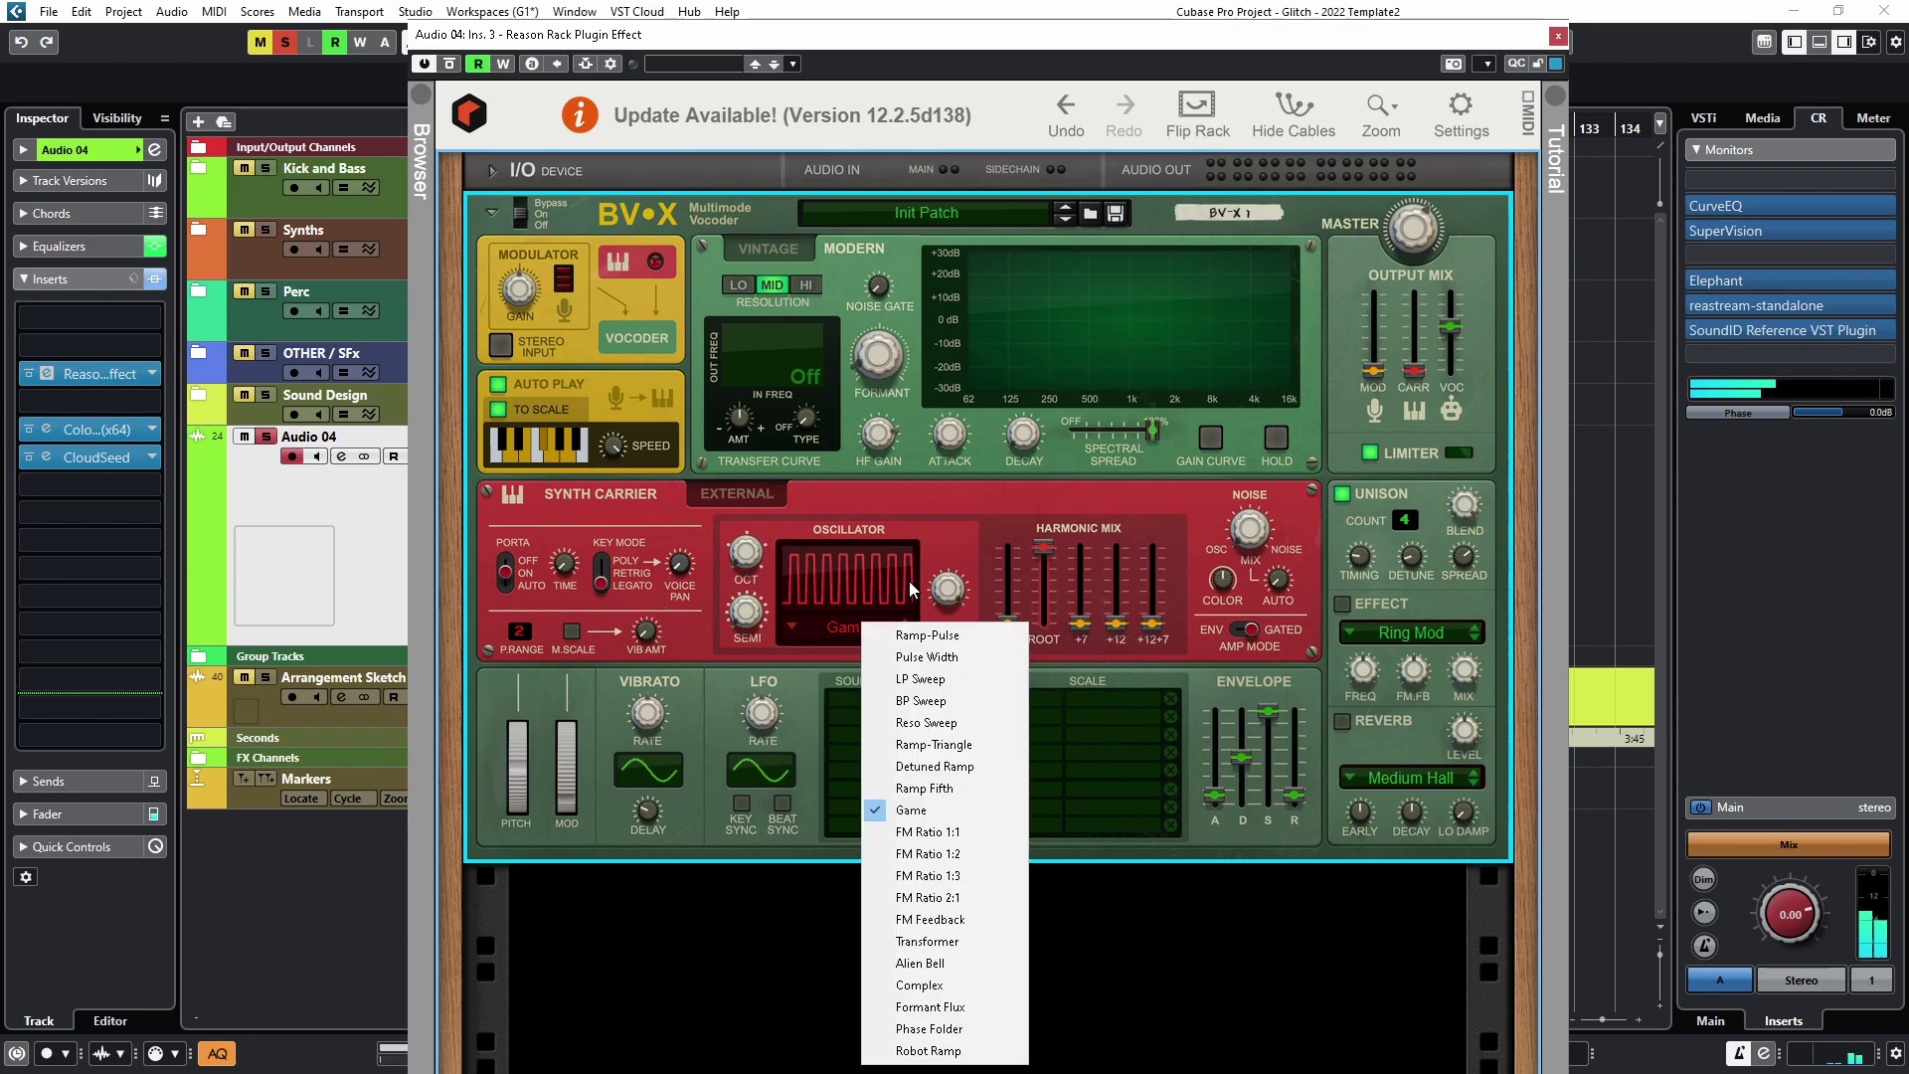
pyautogui.click(944, 579)
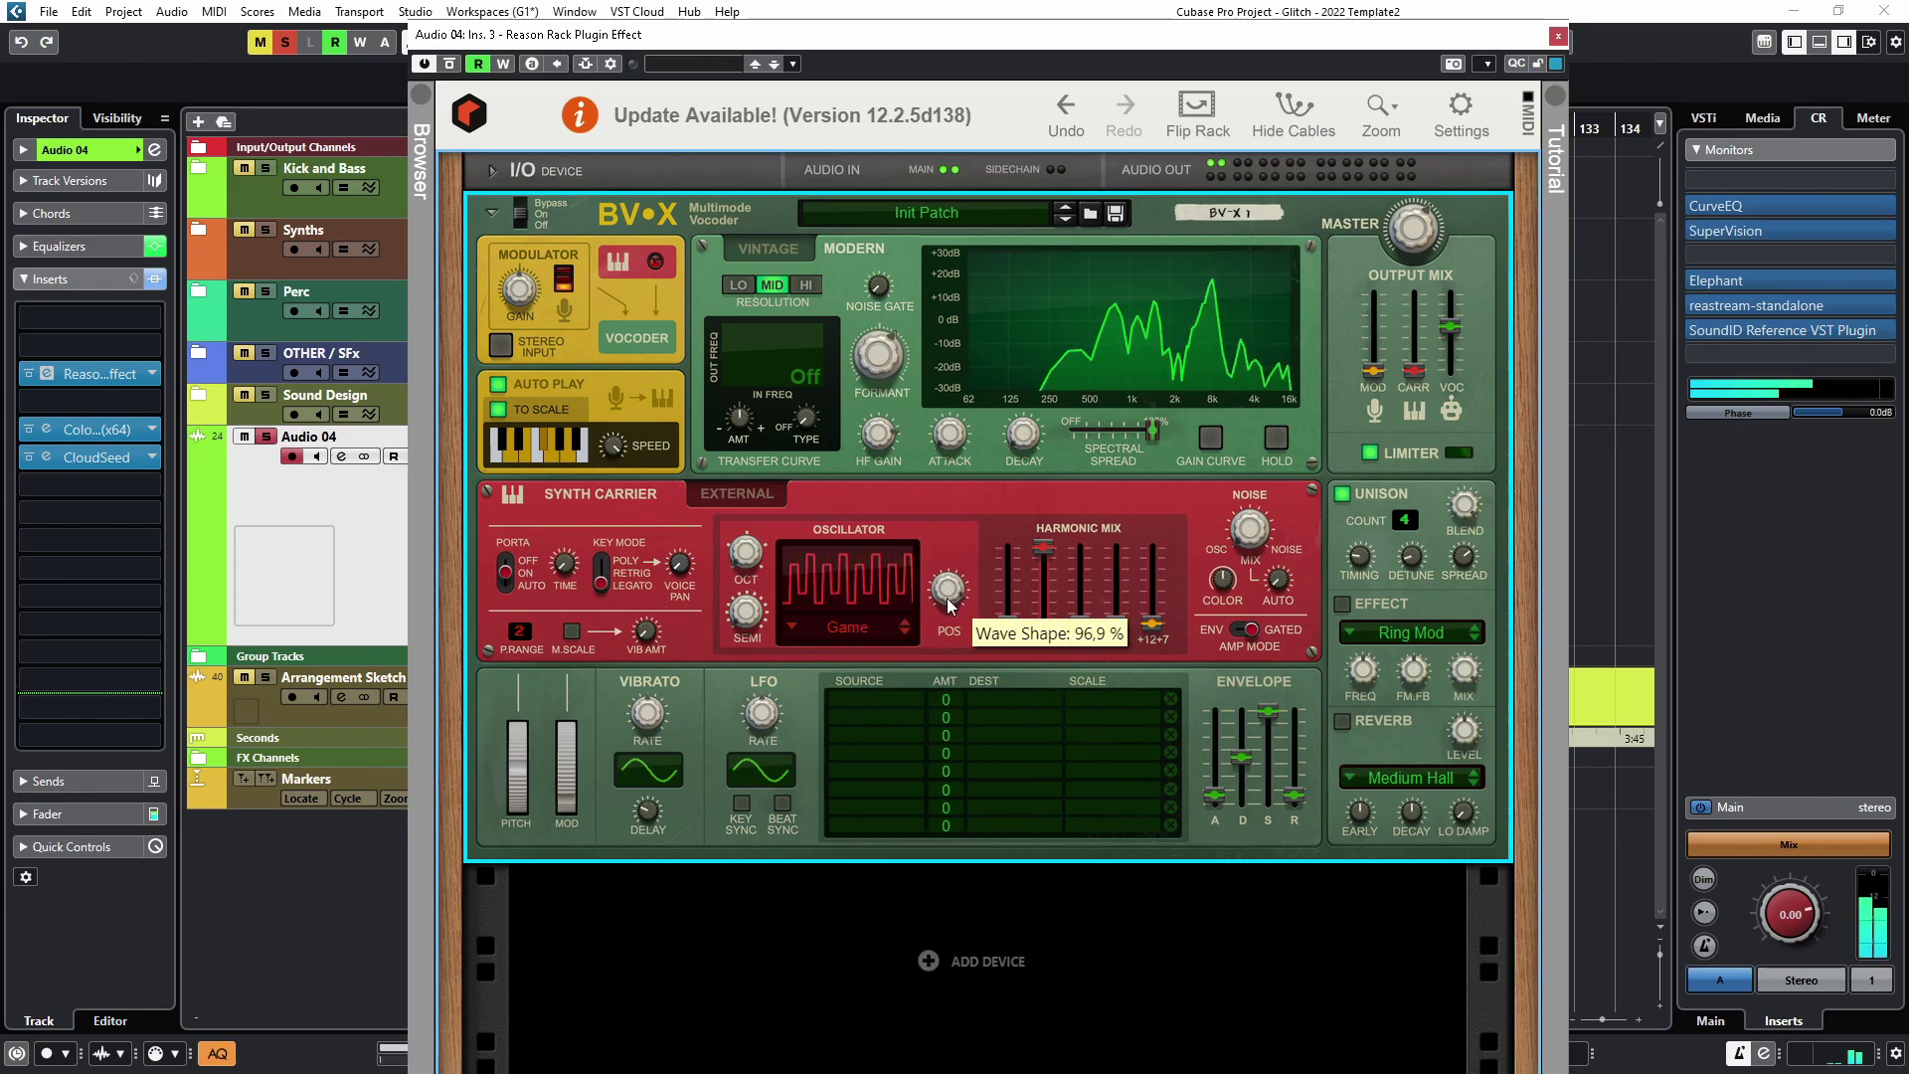
# Step: Try the Robot Ramp oscillator waveform, and the Formant Flux waveform with its wave shape at 0%
pyautogui.click(854, 630)
pyautogui.click(905, 615)
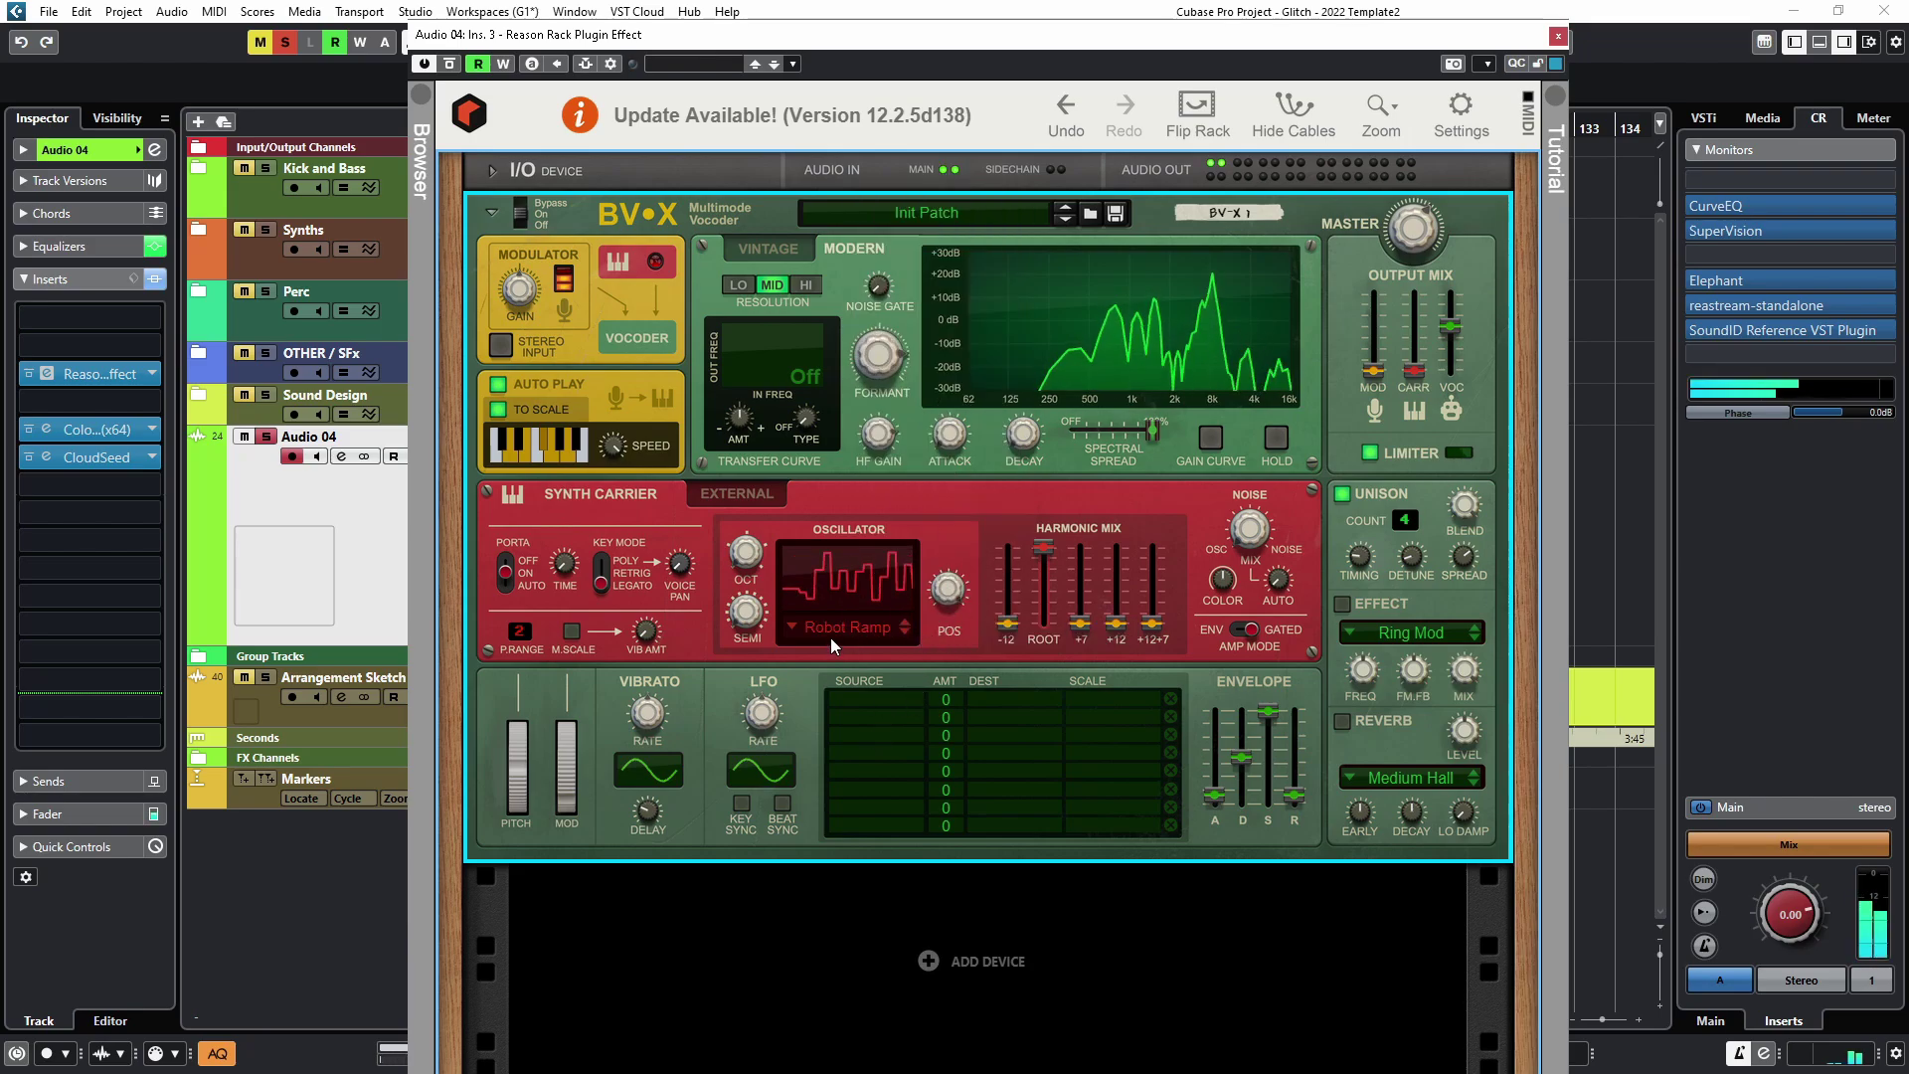
pyautogui.click(852, 622)
pyautogui.click(921, 1001)
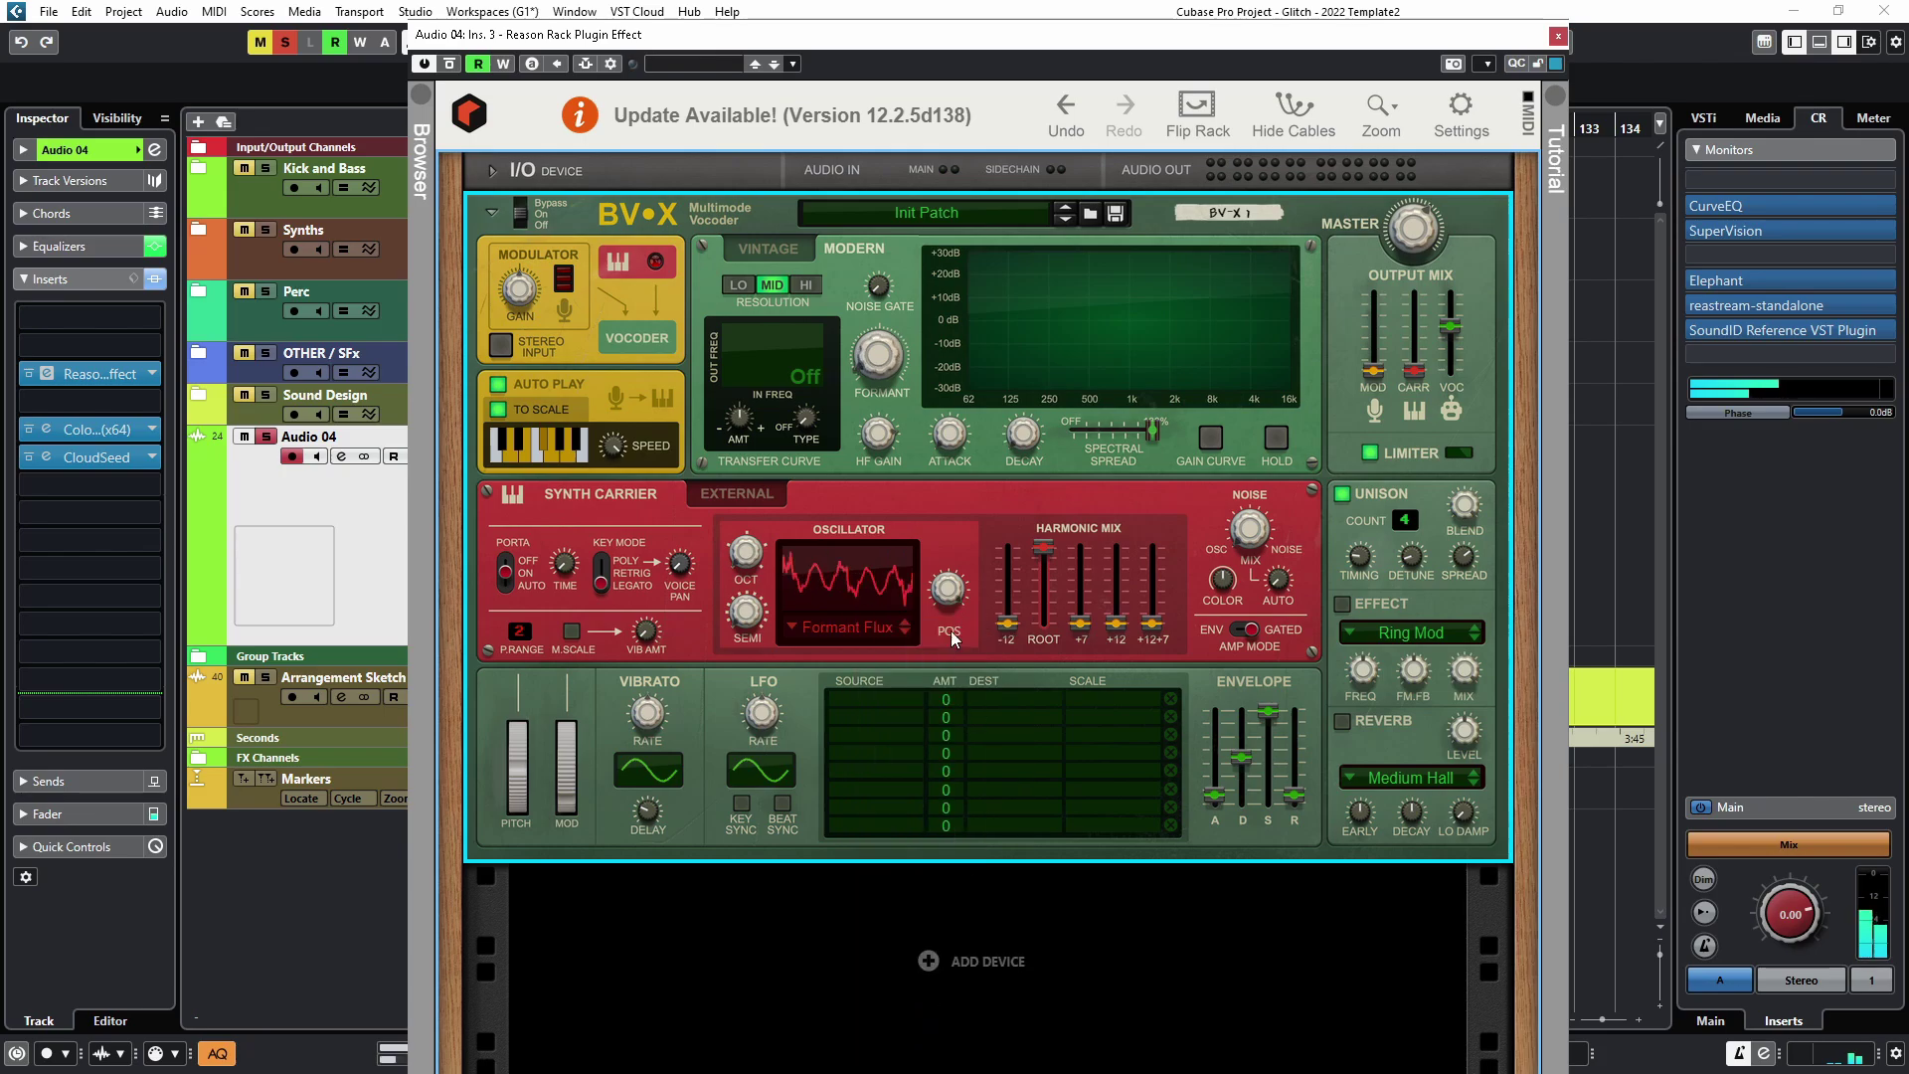
pyautogui.moveTo(933, 624)
pyautogui.mouseDown()
pyautogui.moveTo(917, 704)
pyautogui.moveTo(933, 626)
pyautogui.mouseUp()
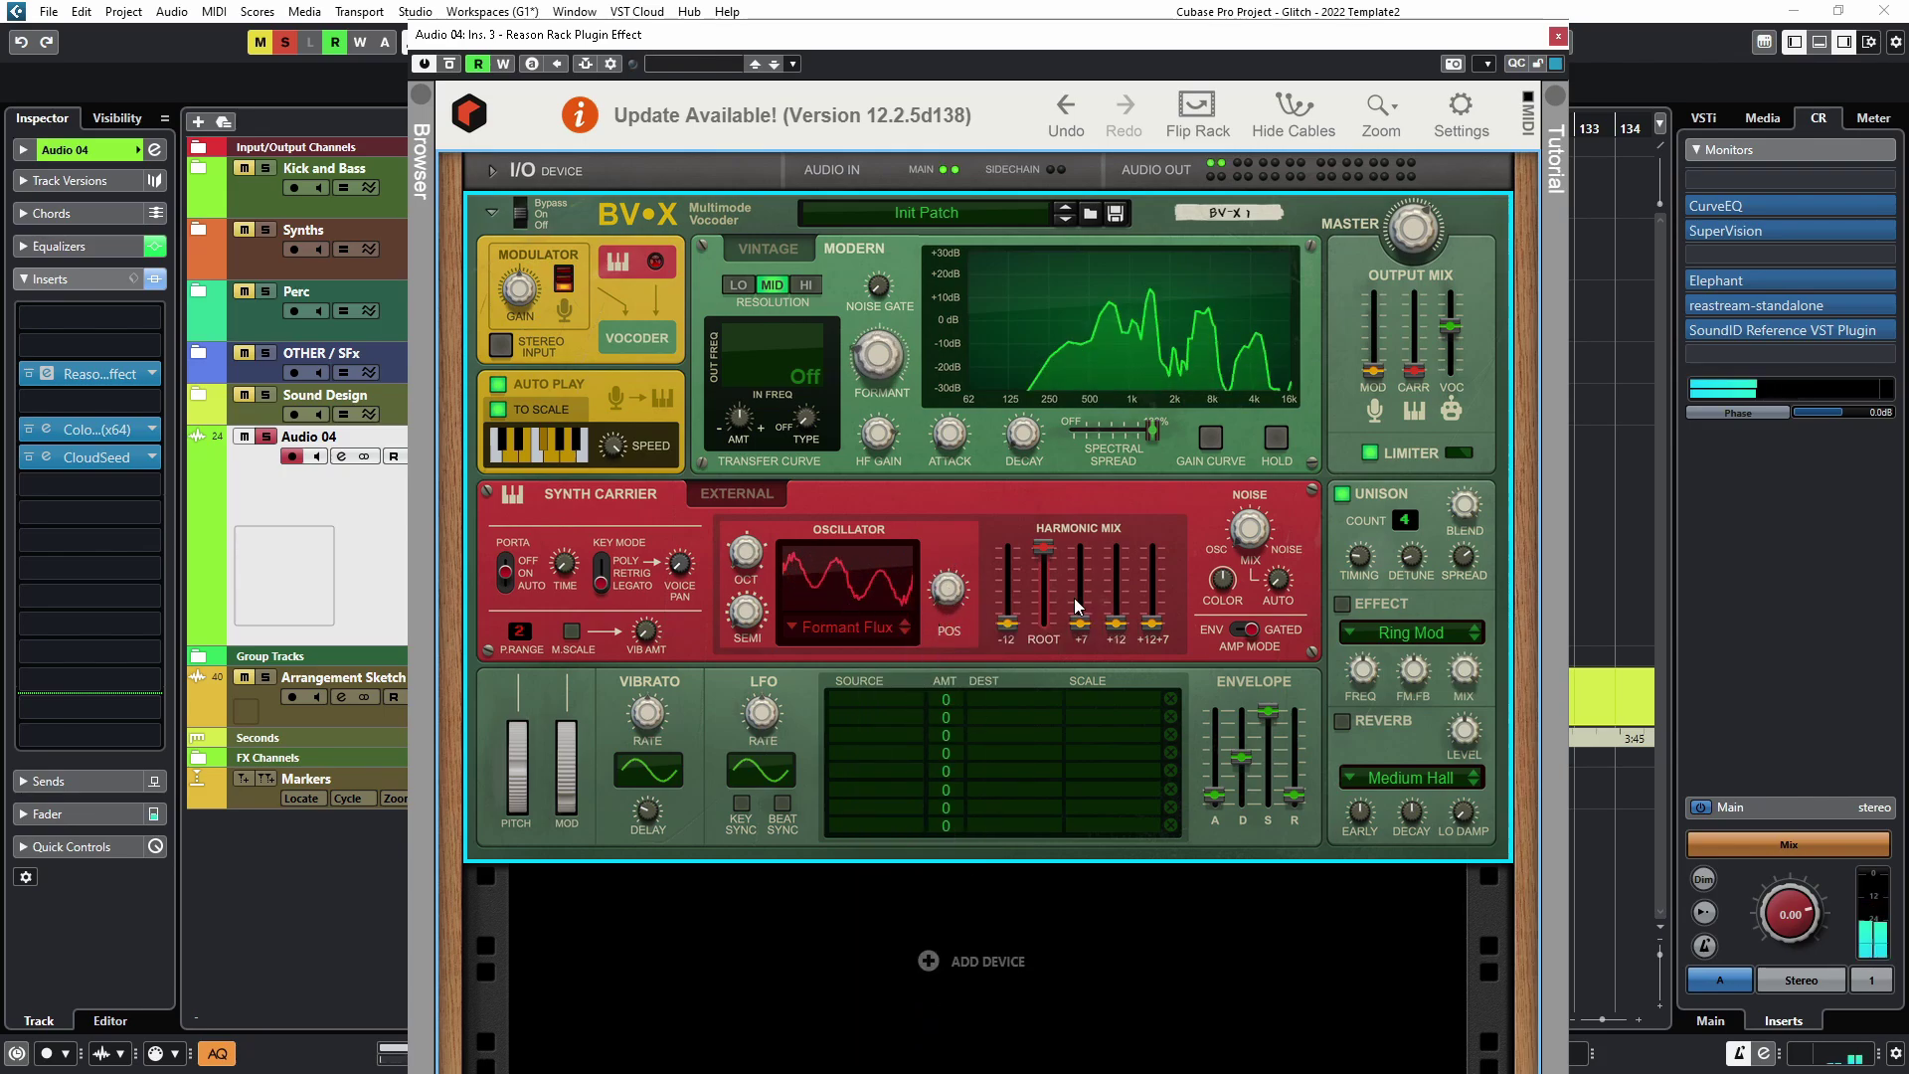
pyautogui.moveTo(951, 607)
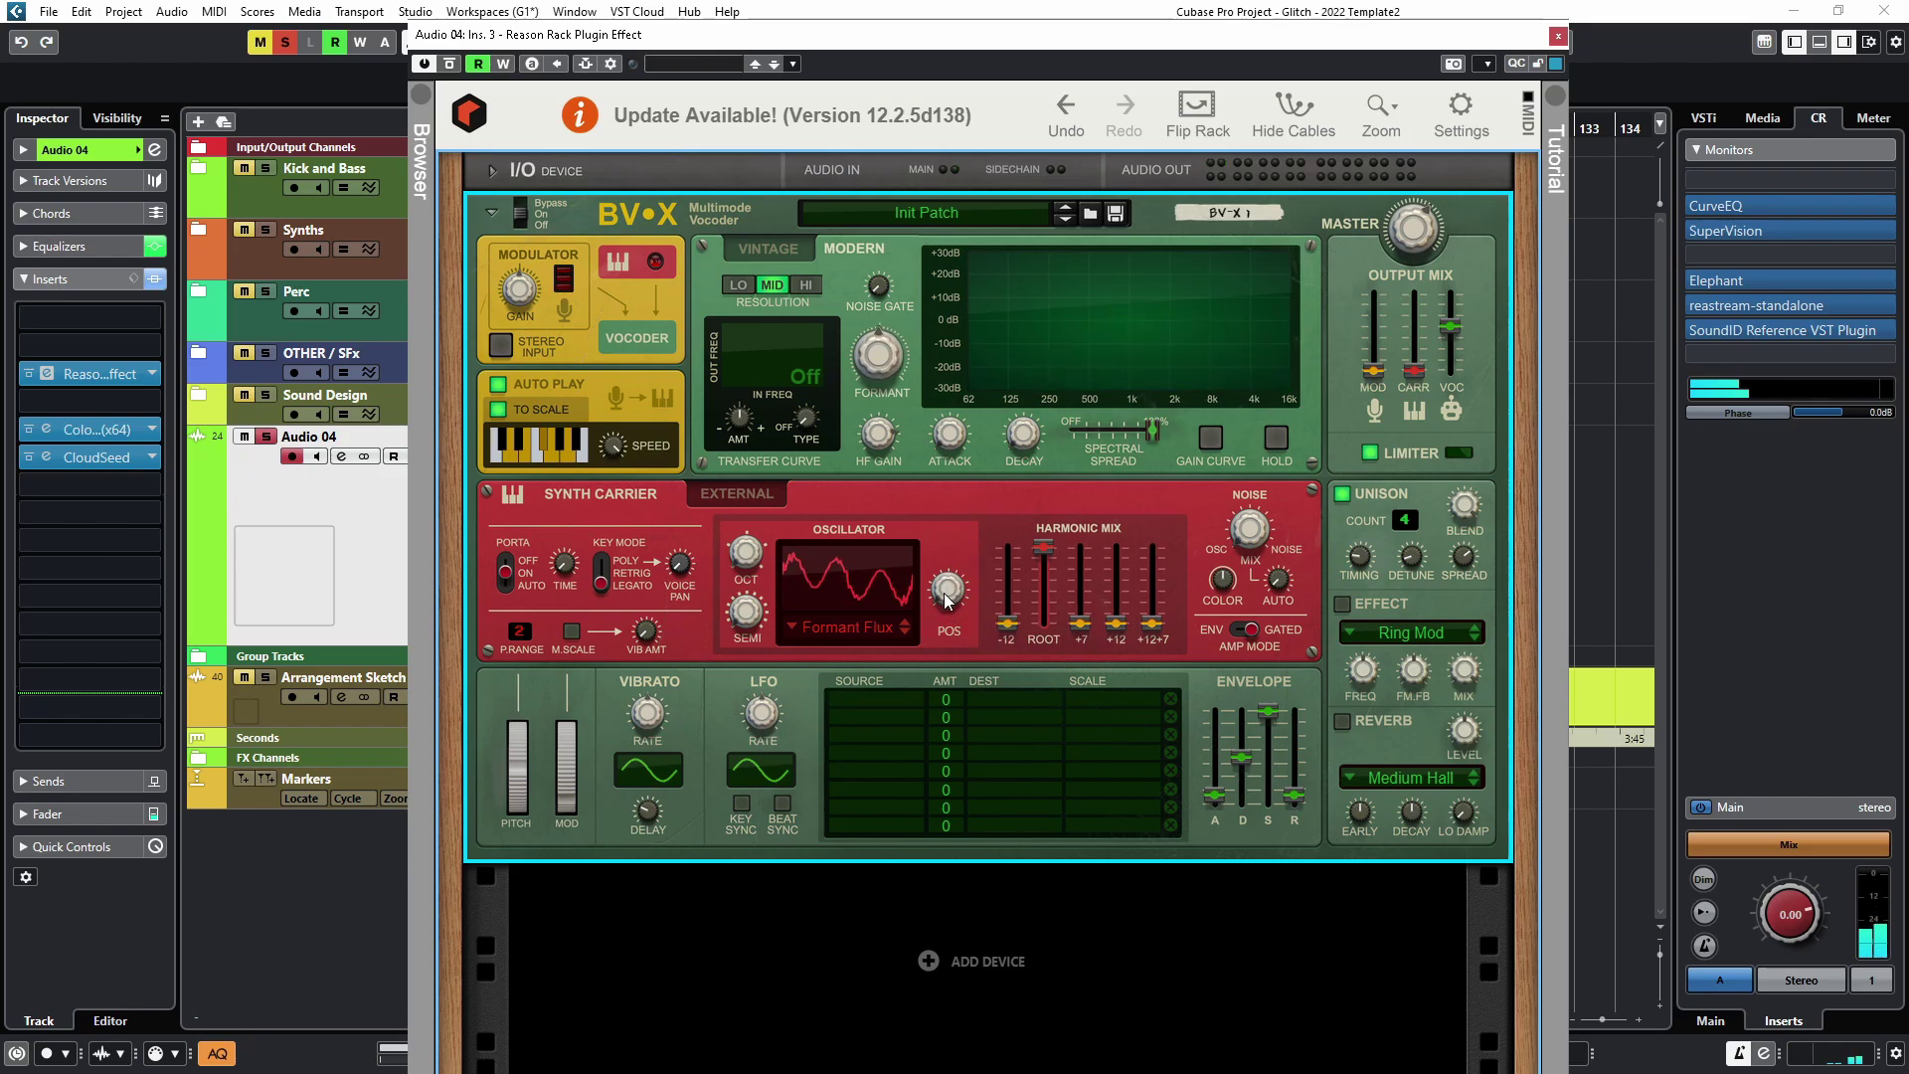
pyautogui.moveTo(948, 598)
pyautogui.mouseDown()
pyautogui.moveTo(951, 539)
pyautogui.moveTo(936, 599)
pyautogui.mouseUp()
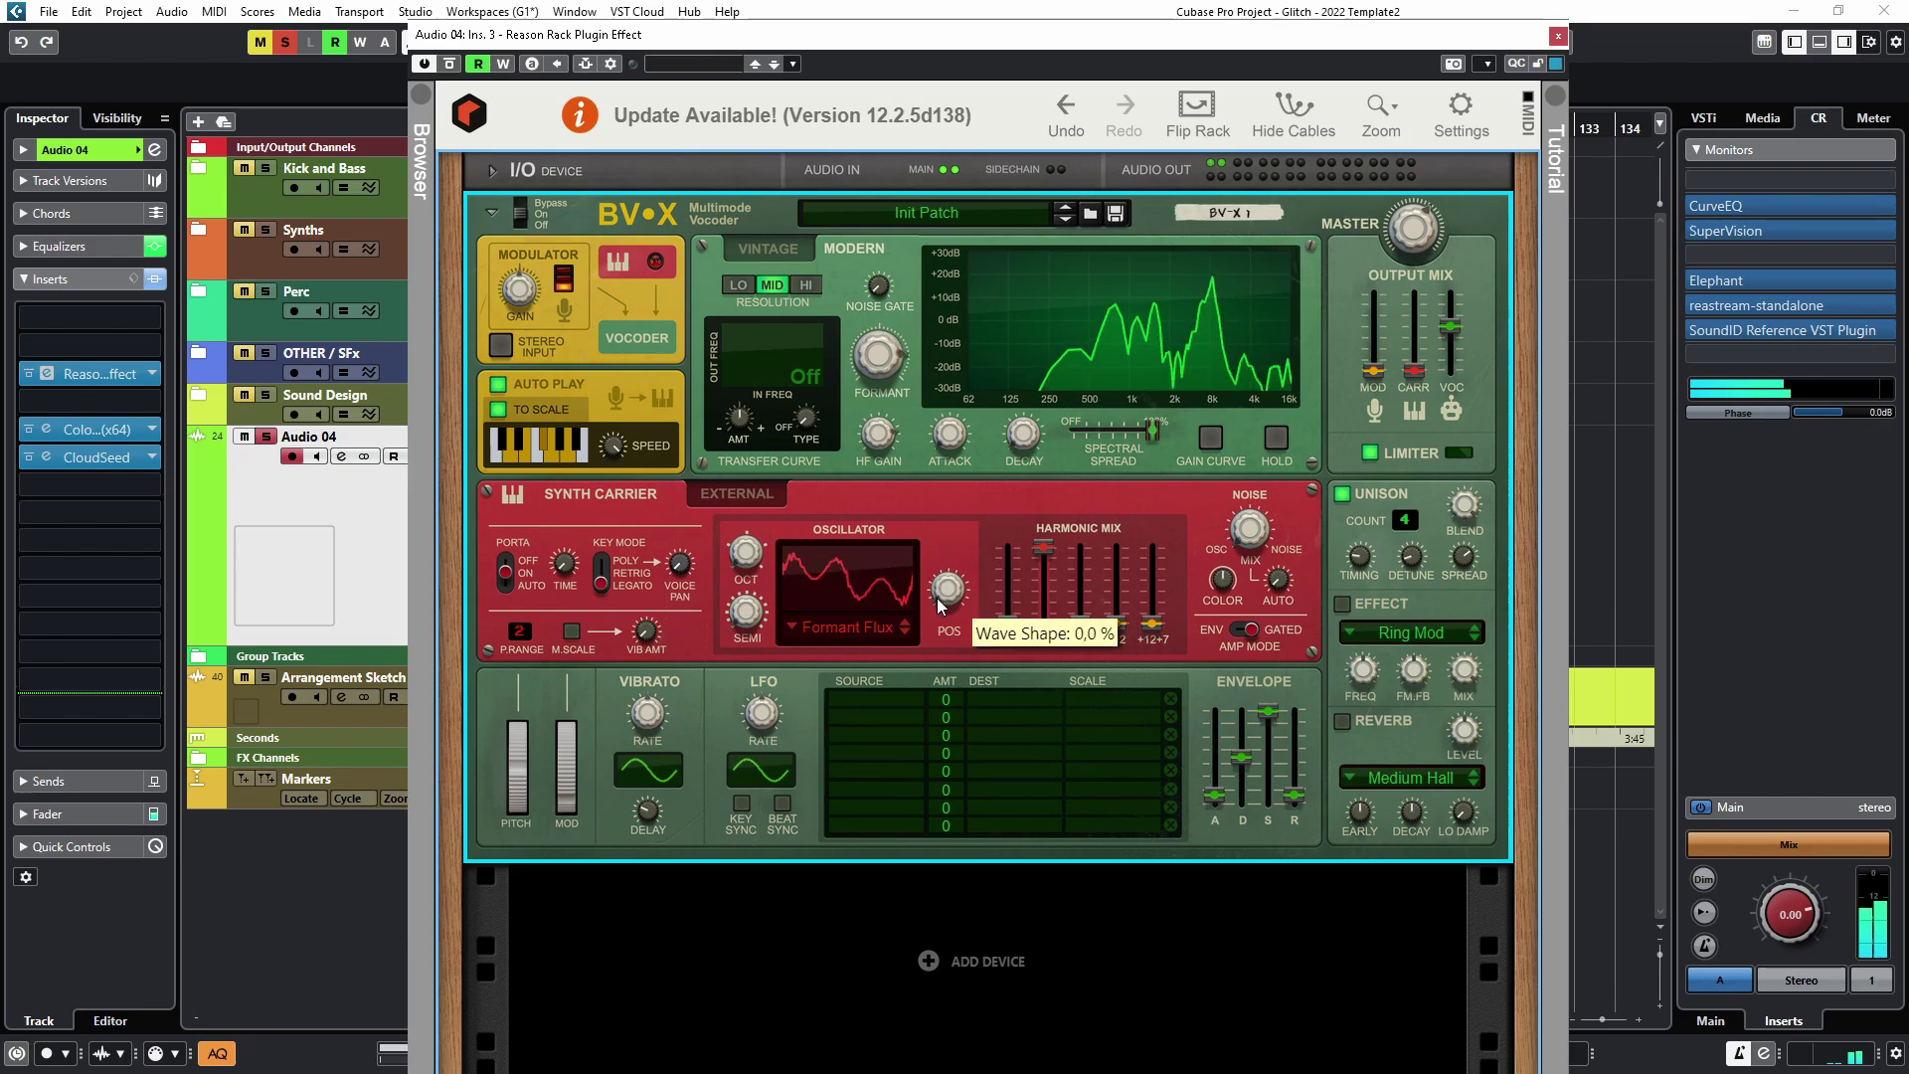
# Step: Set the carrier oscillator to the Alien Bell waveform and change its wave position
pyautogui.click(859, 618)
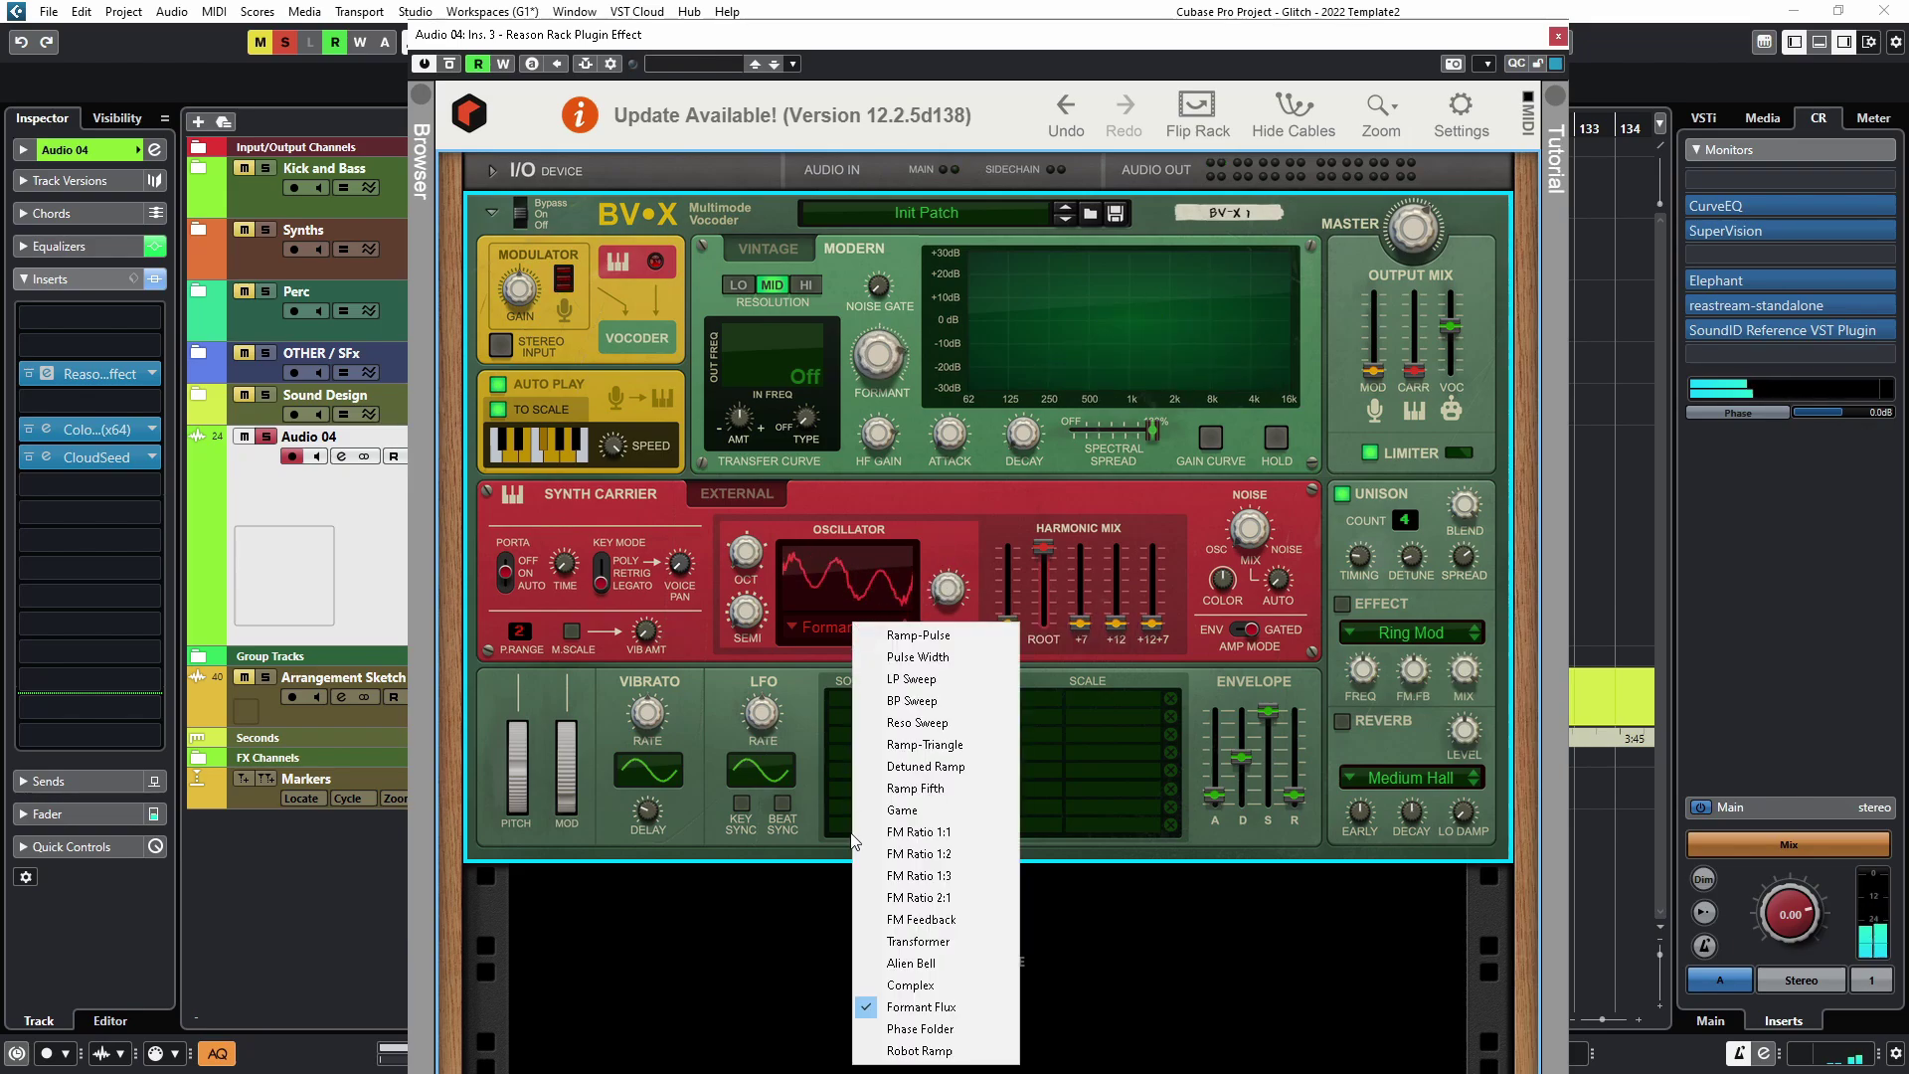
pyautogui.click(912, 964)
pyautogui.moveTo(947, 589); pyautogui.dragTo(962, 481)
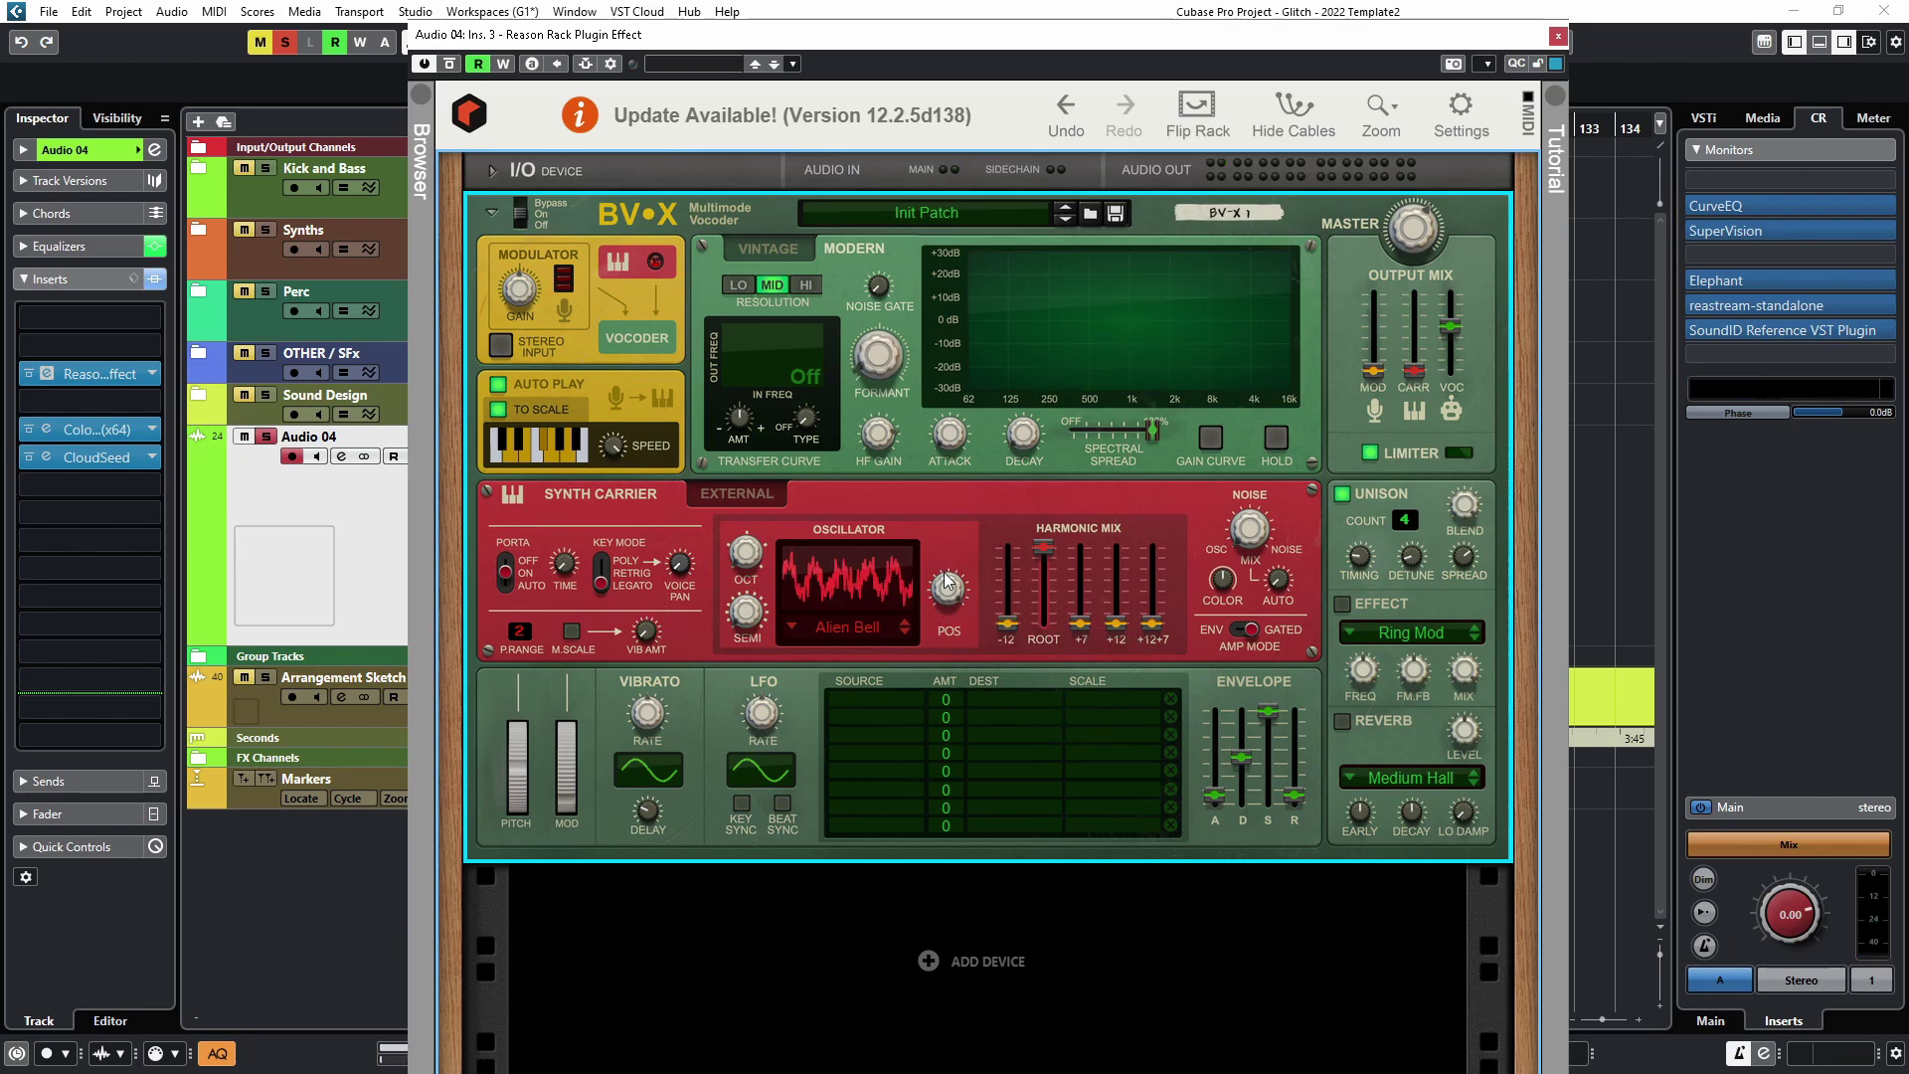
# Step: Enable BV-X's Large Hall reverb and raise the -12 harmonic level to -1.4 dB
pyautogui.moveTo(947, 585); pyautogui.dragTo(951, 594)
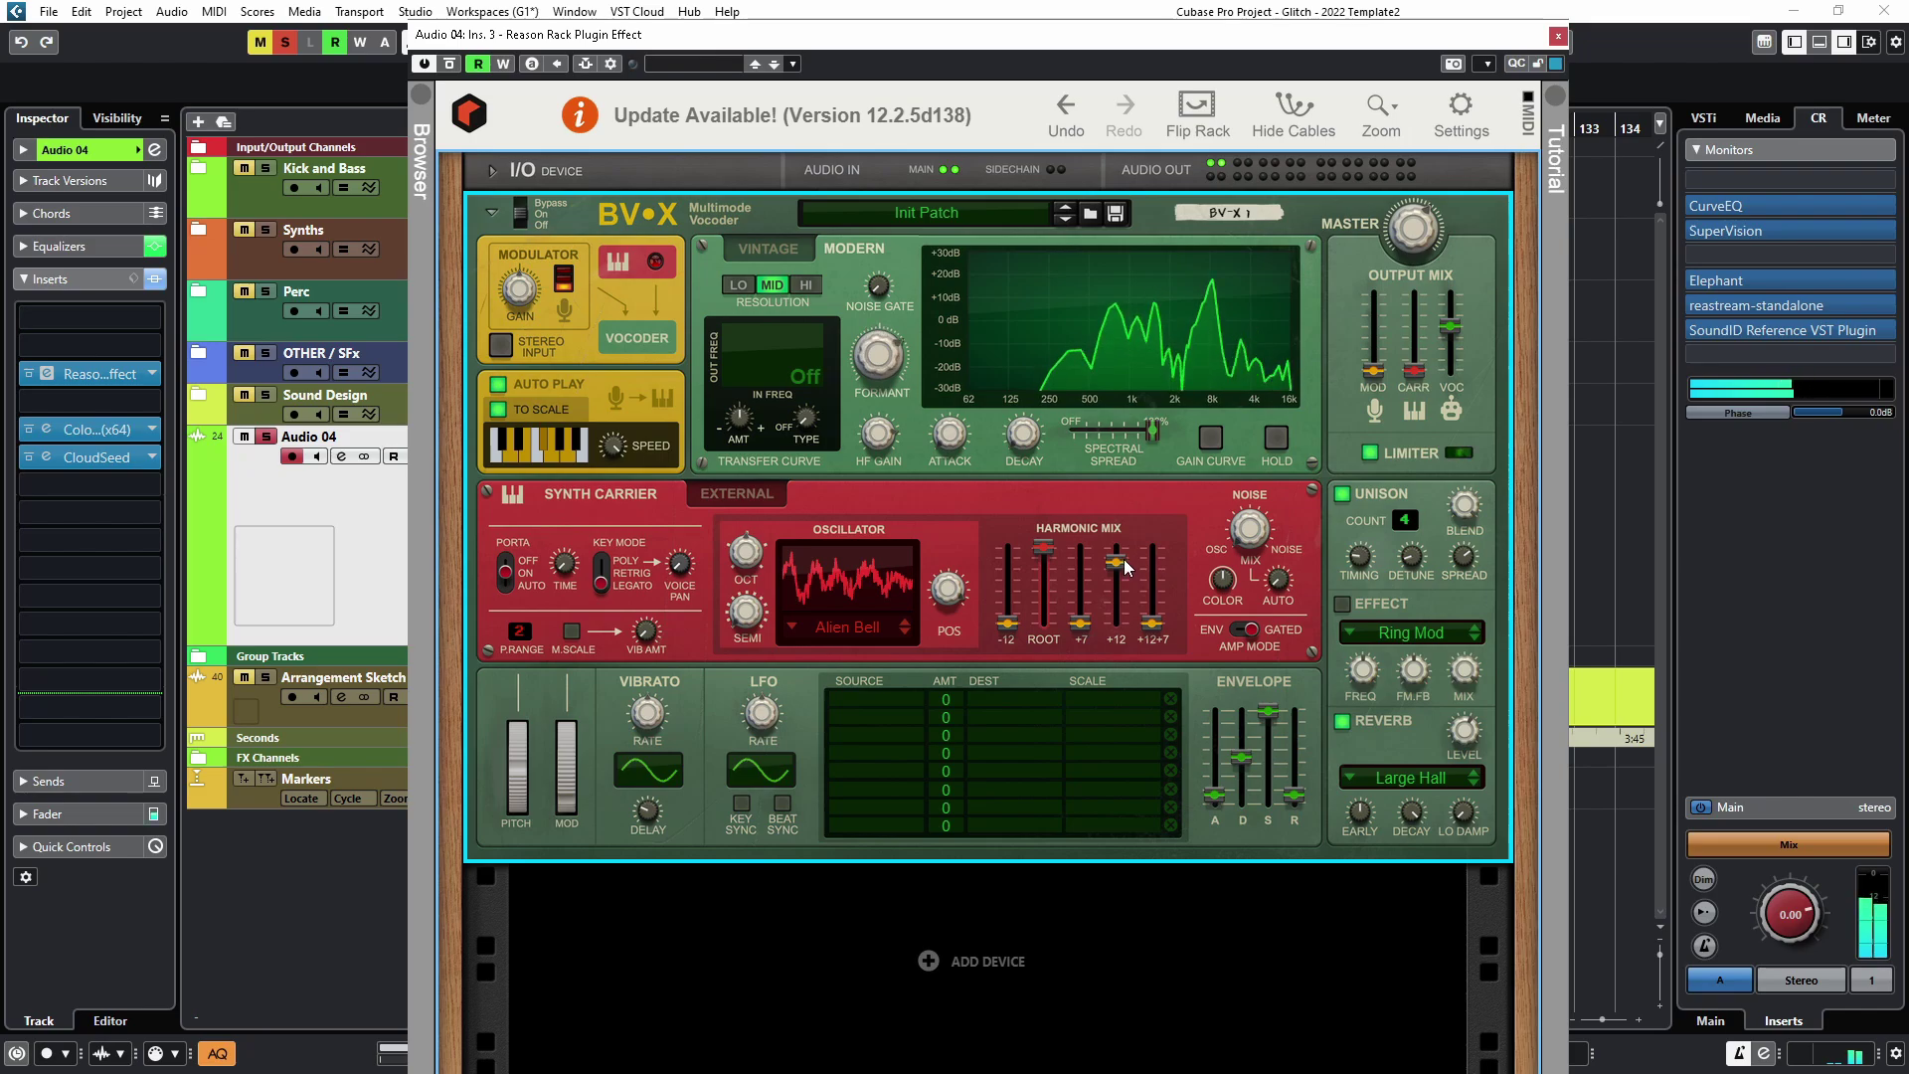
pyautogui.moveTo(1008, 624); pyautogui.dragTo(1017, 568)
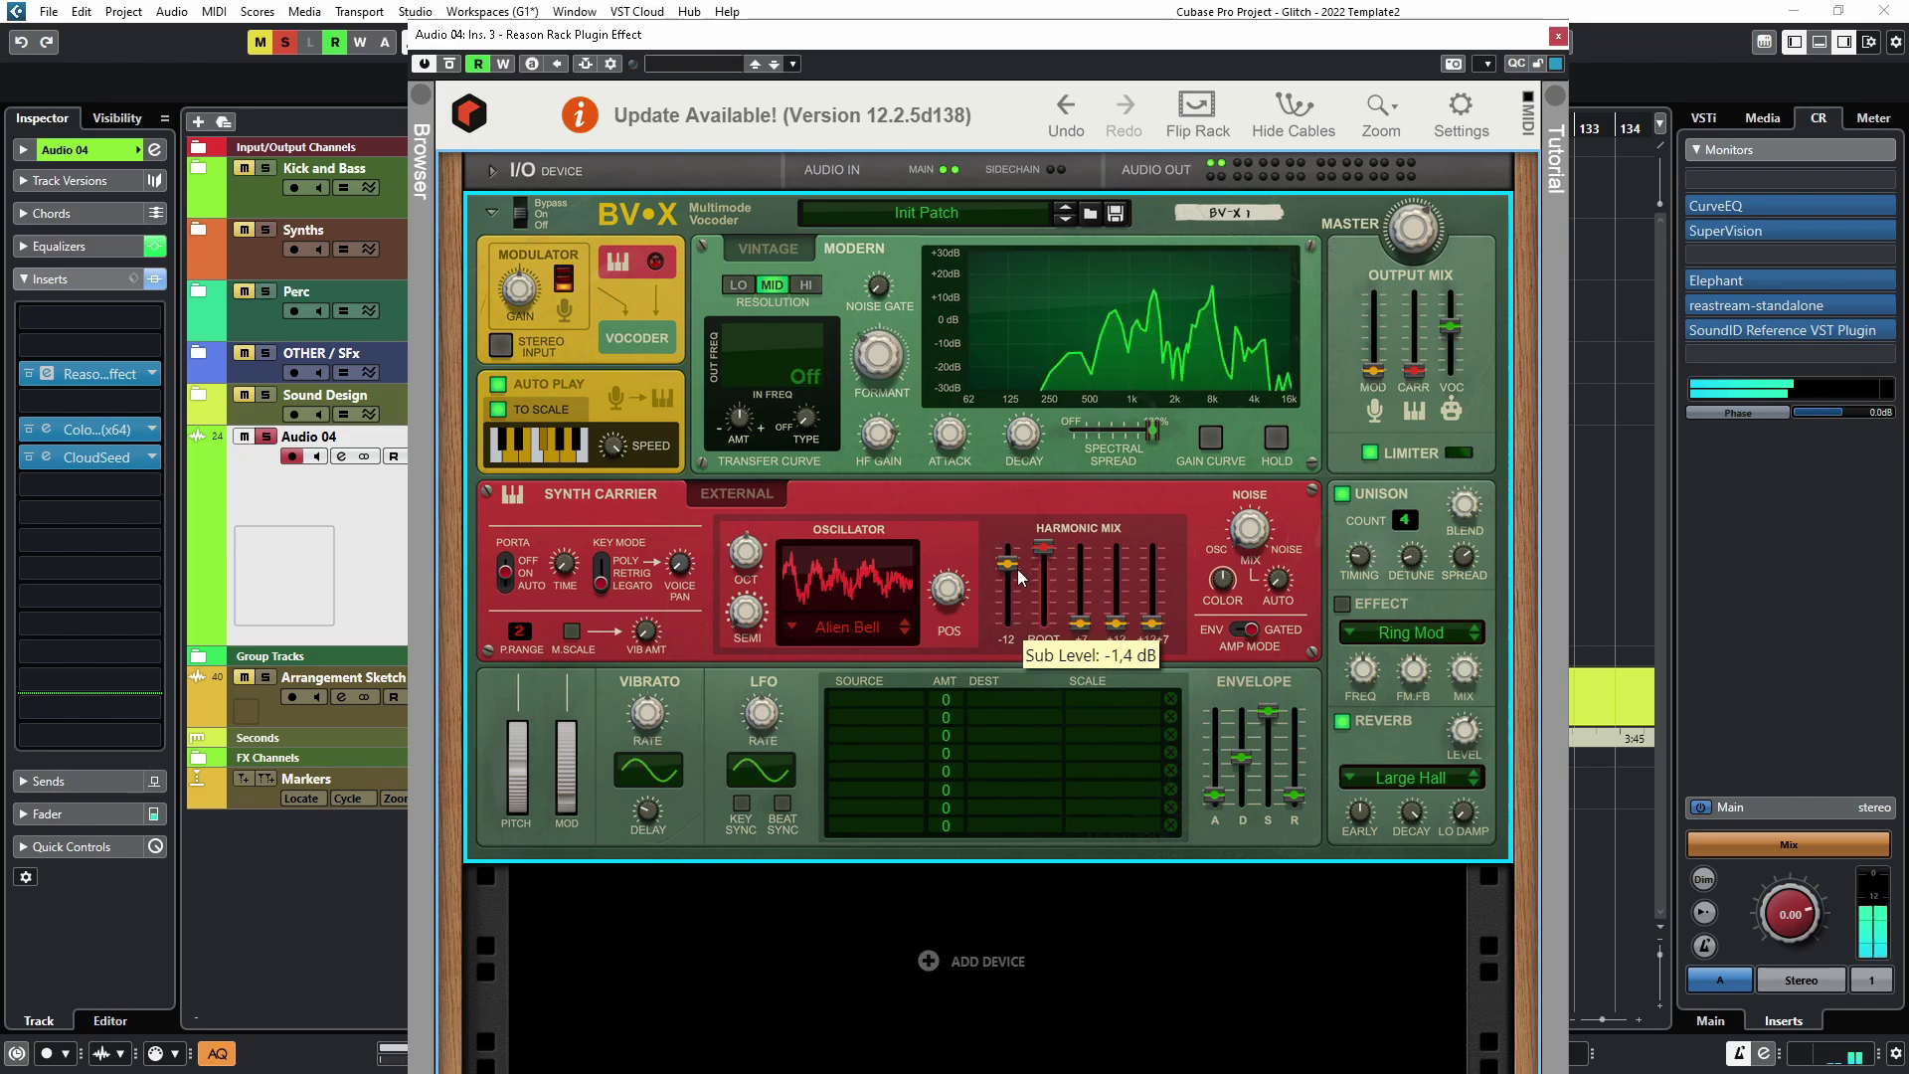
# Step: Raise the carrier's +12 harmonic level and lower the Alien Bell oscillator's wave shape to 32.8%
pyautogui.moveTo(1114, 621); pyautogui.dragTo(1125, 587)
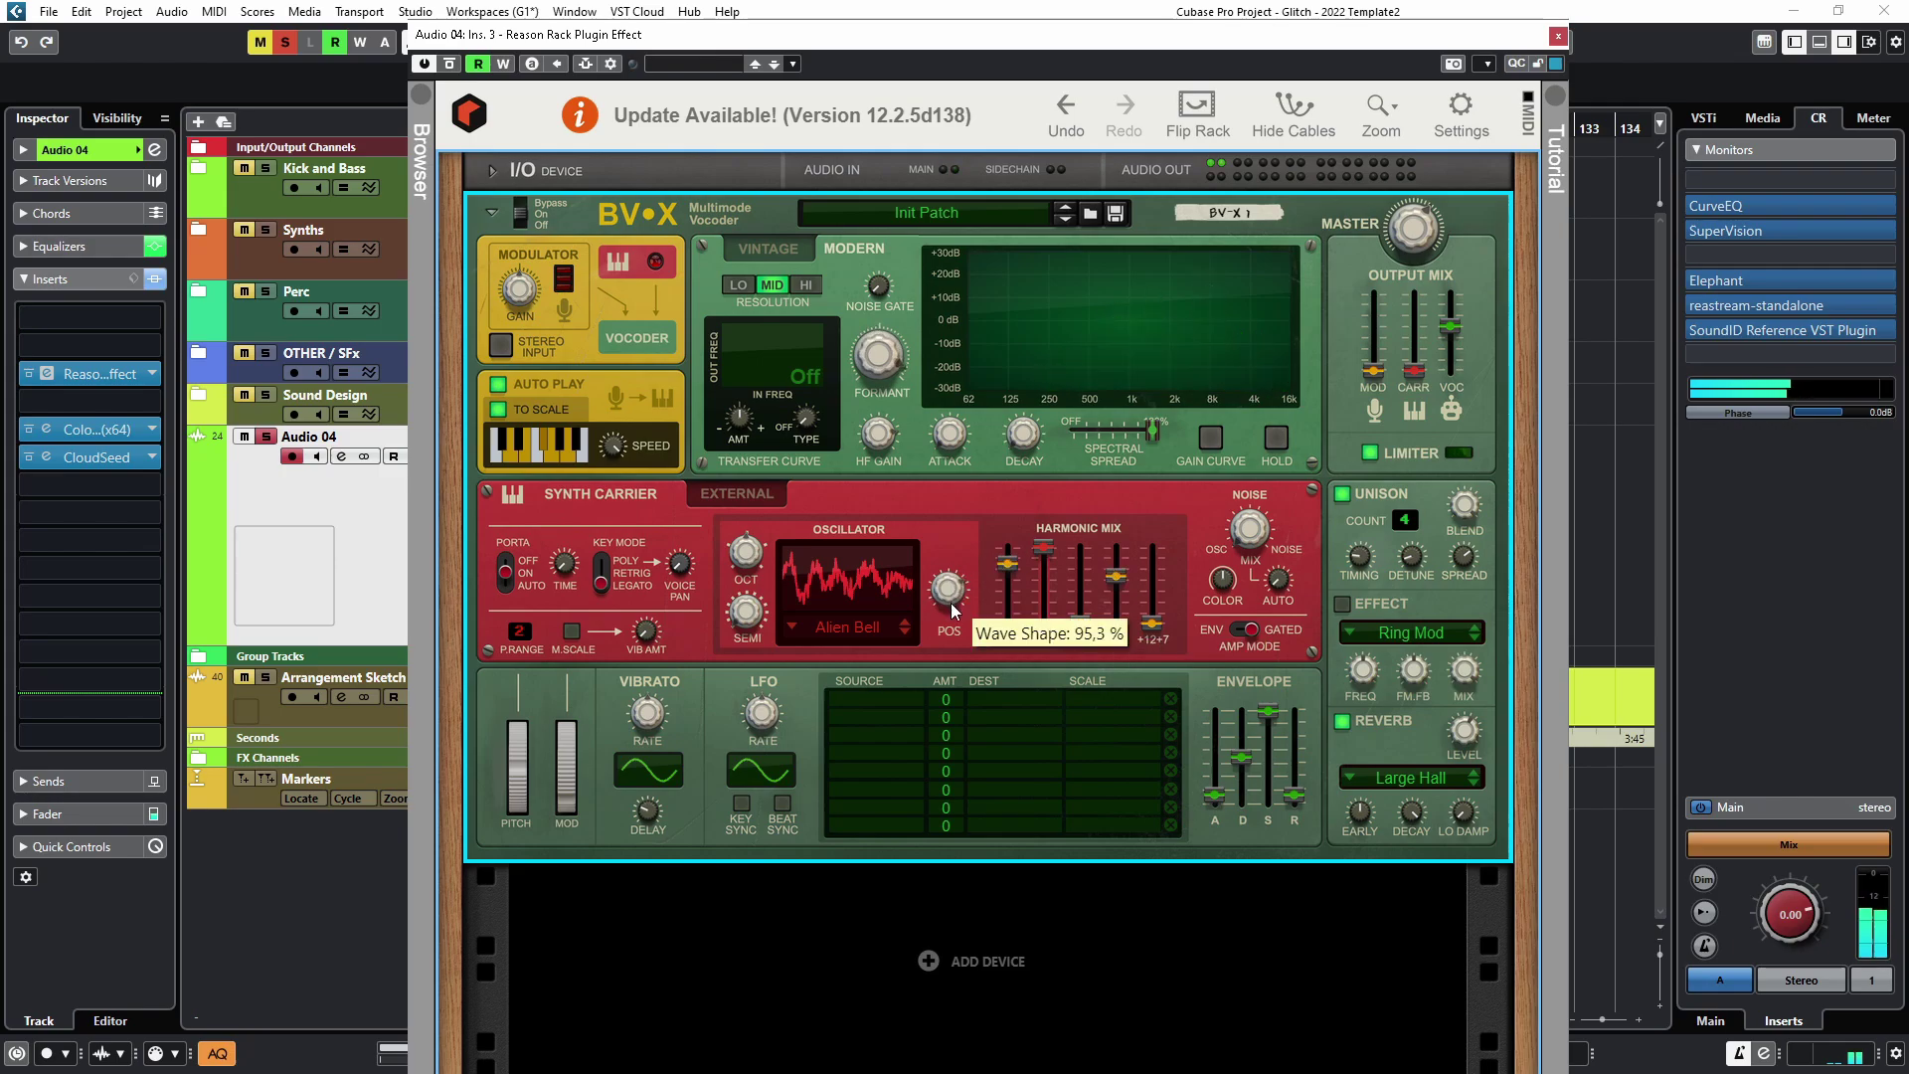
pyautogui.moveTo(951, 610); pyautogui.dragTo(952, 617)
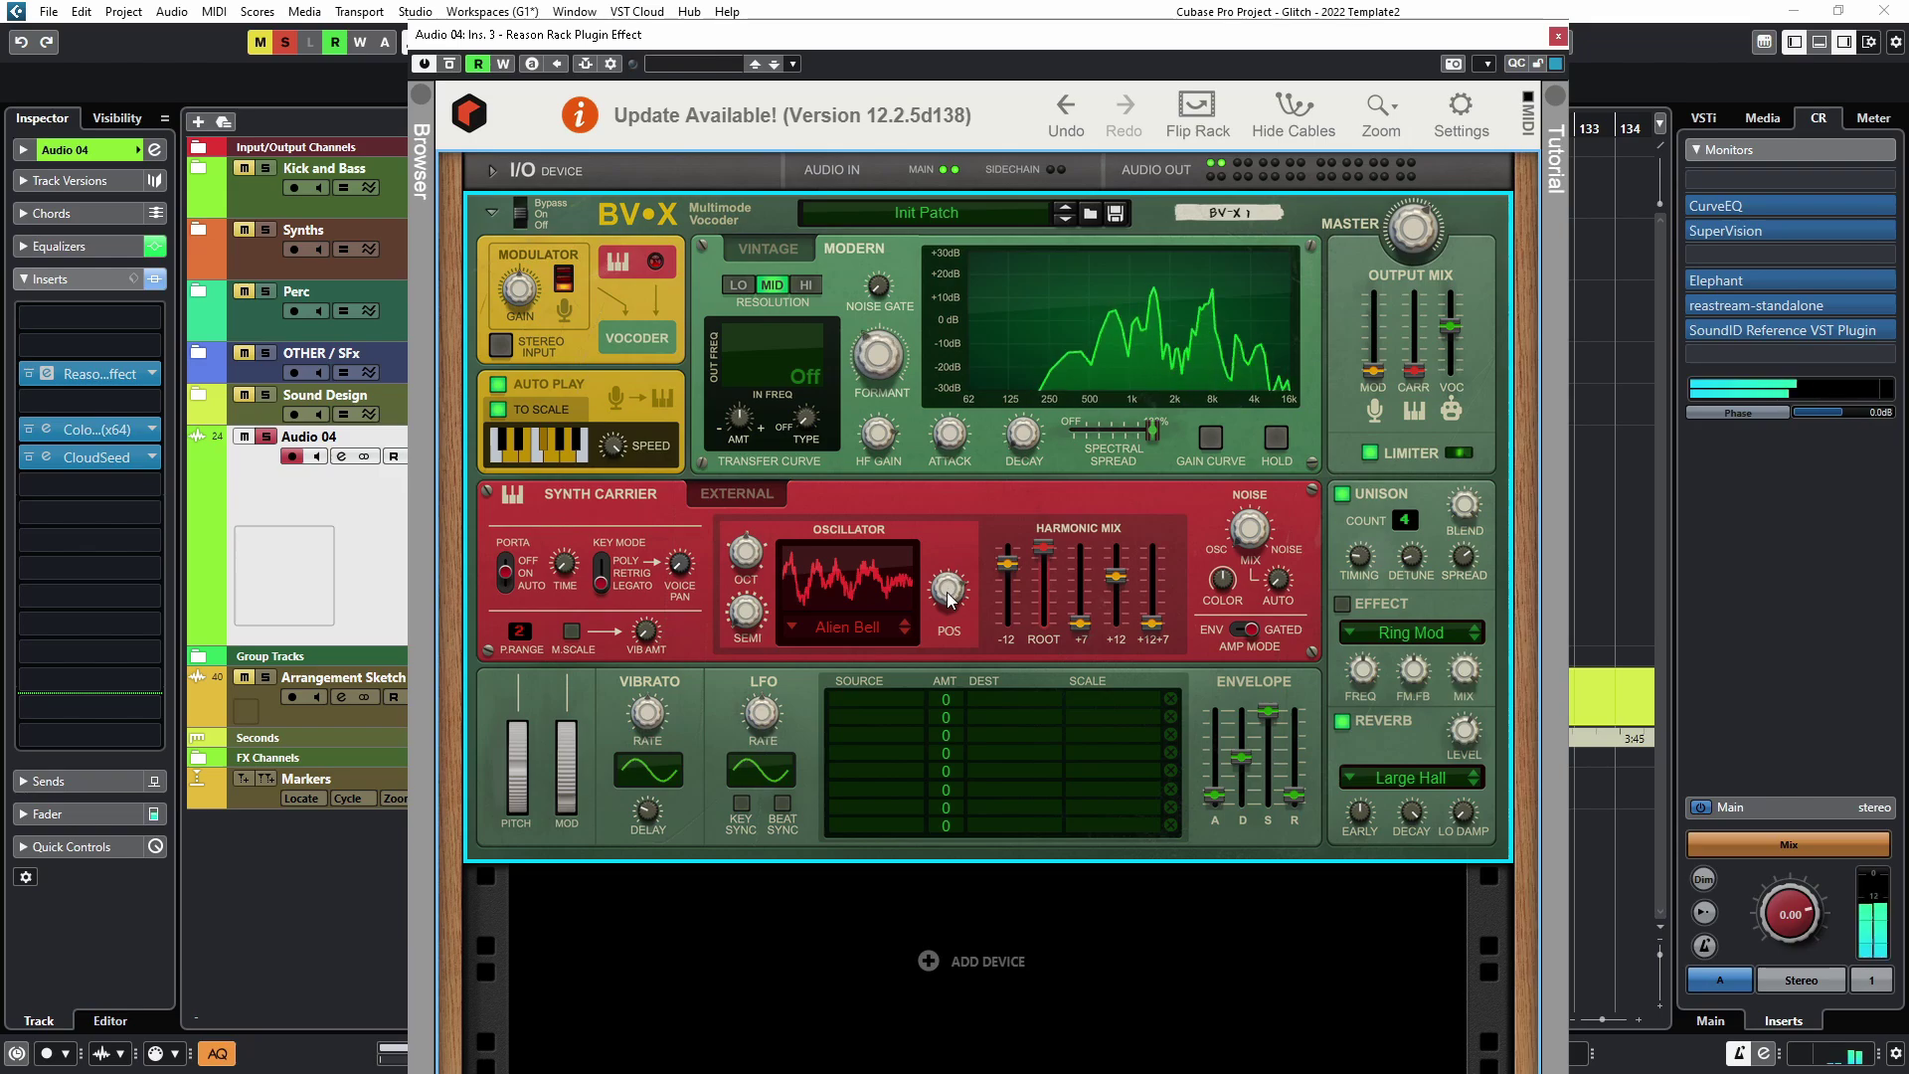
pyautogui.moveTo(949, 598); pyautogui.dragTo(941, 630)
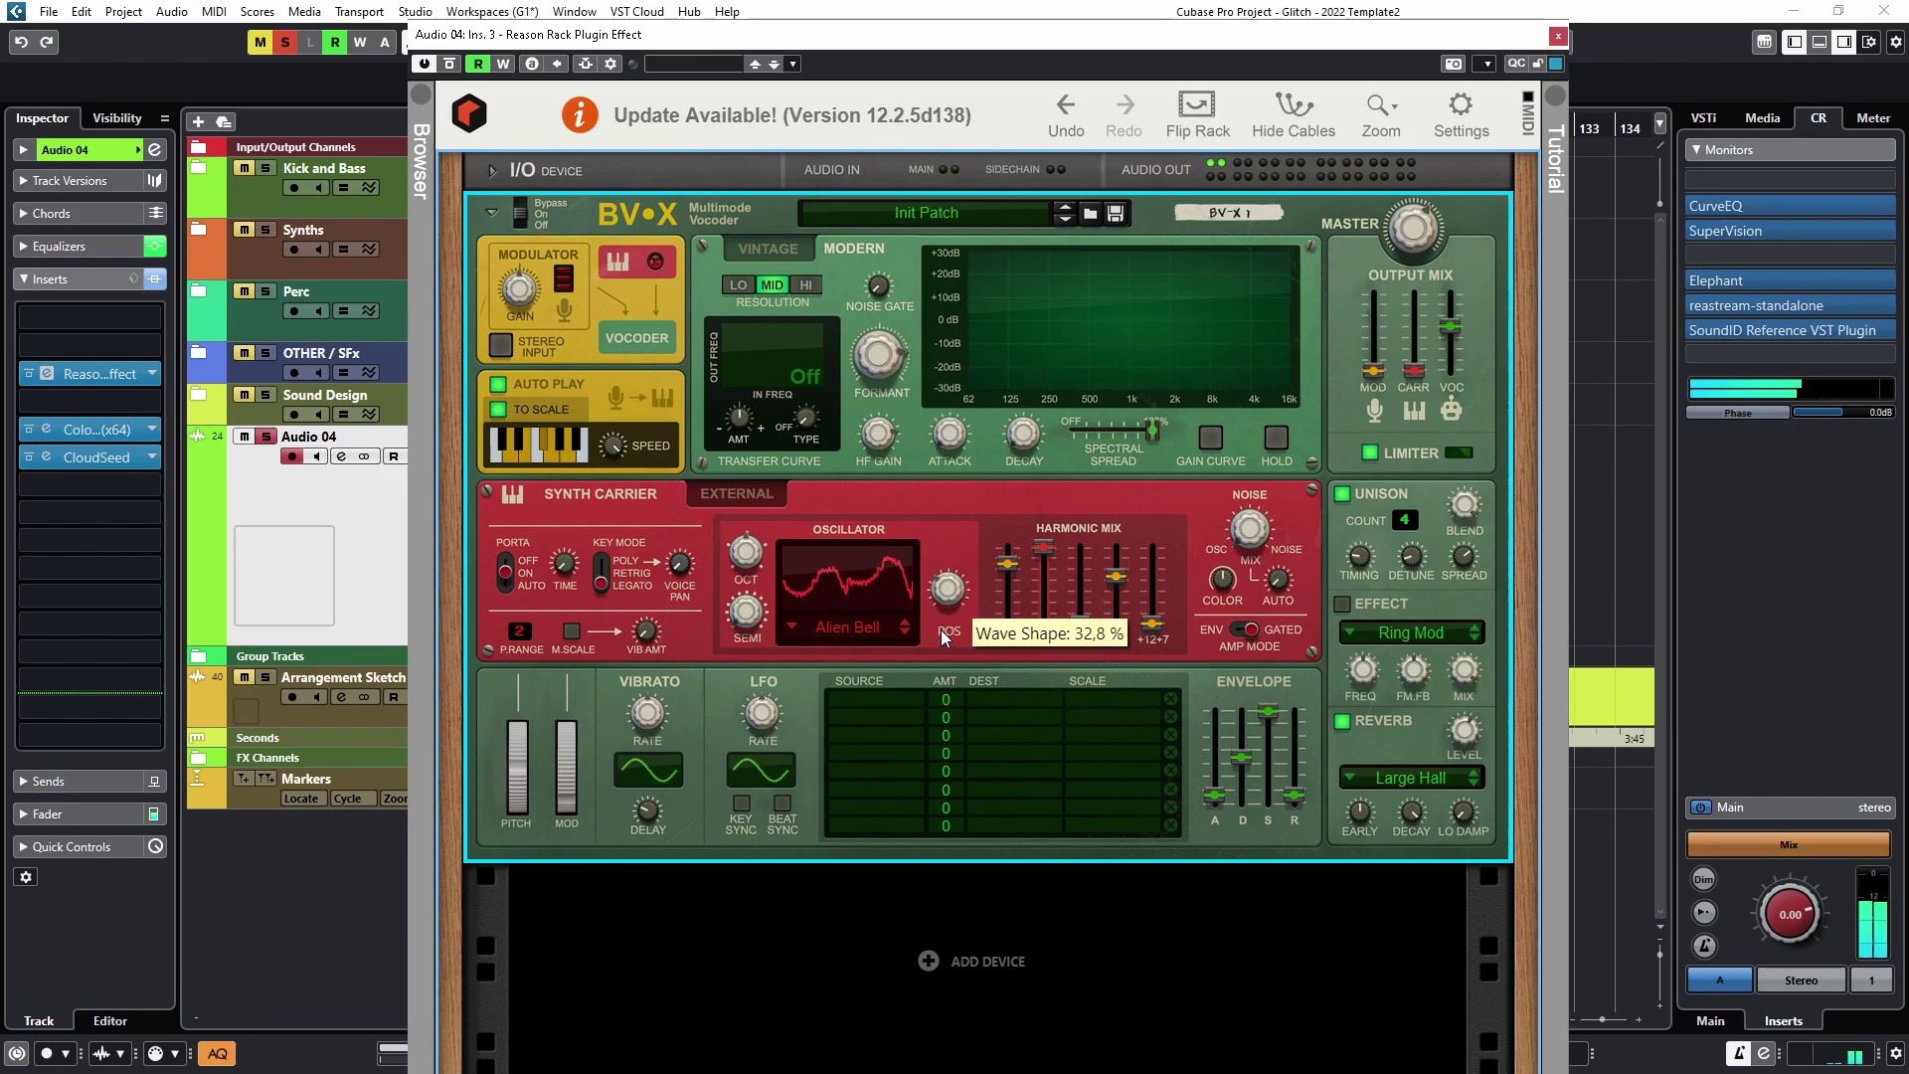
# Step: Sweep the Alien Bell oscillator's wave shape up to 100% and back down to 48.4%, then set it to 60.9%
pyautogui.scroll(3, 953, 593)
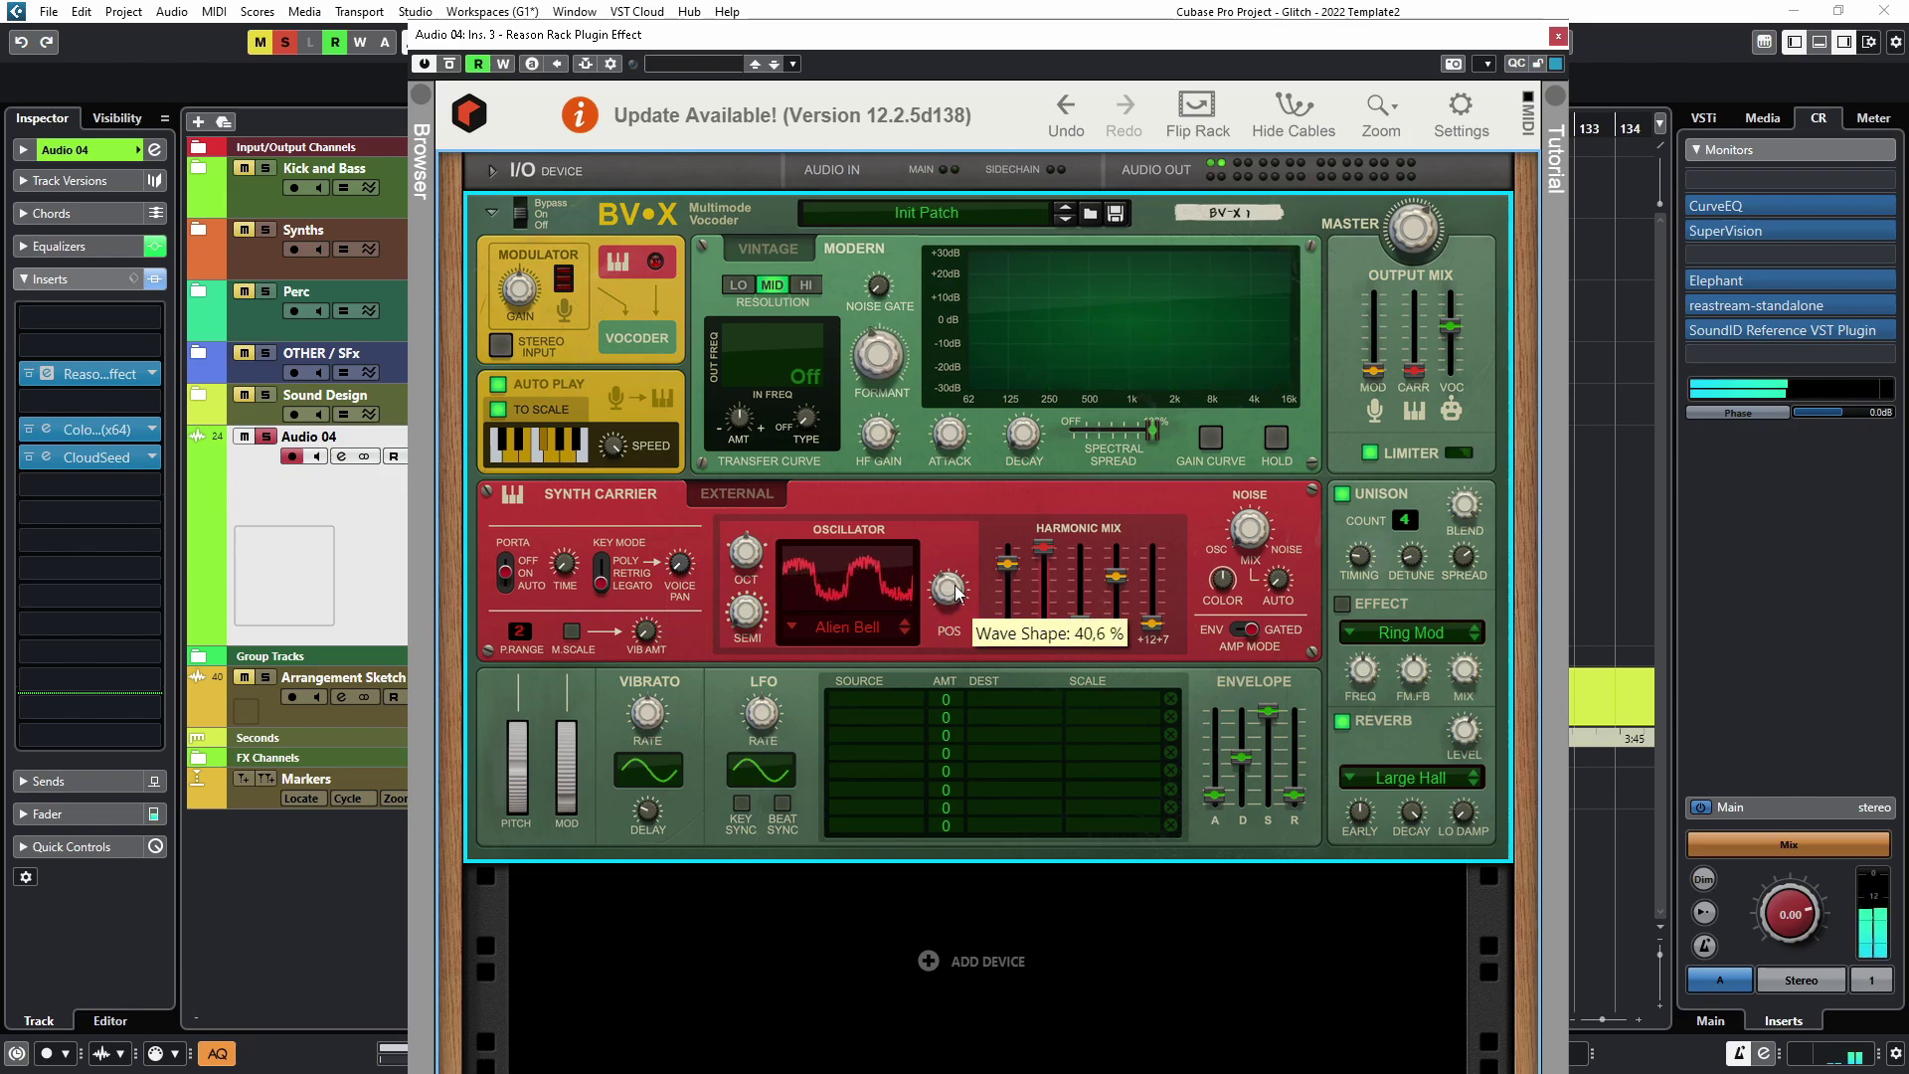
pyautogui.scroll(7, 962, 581)
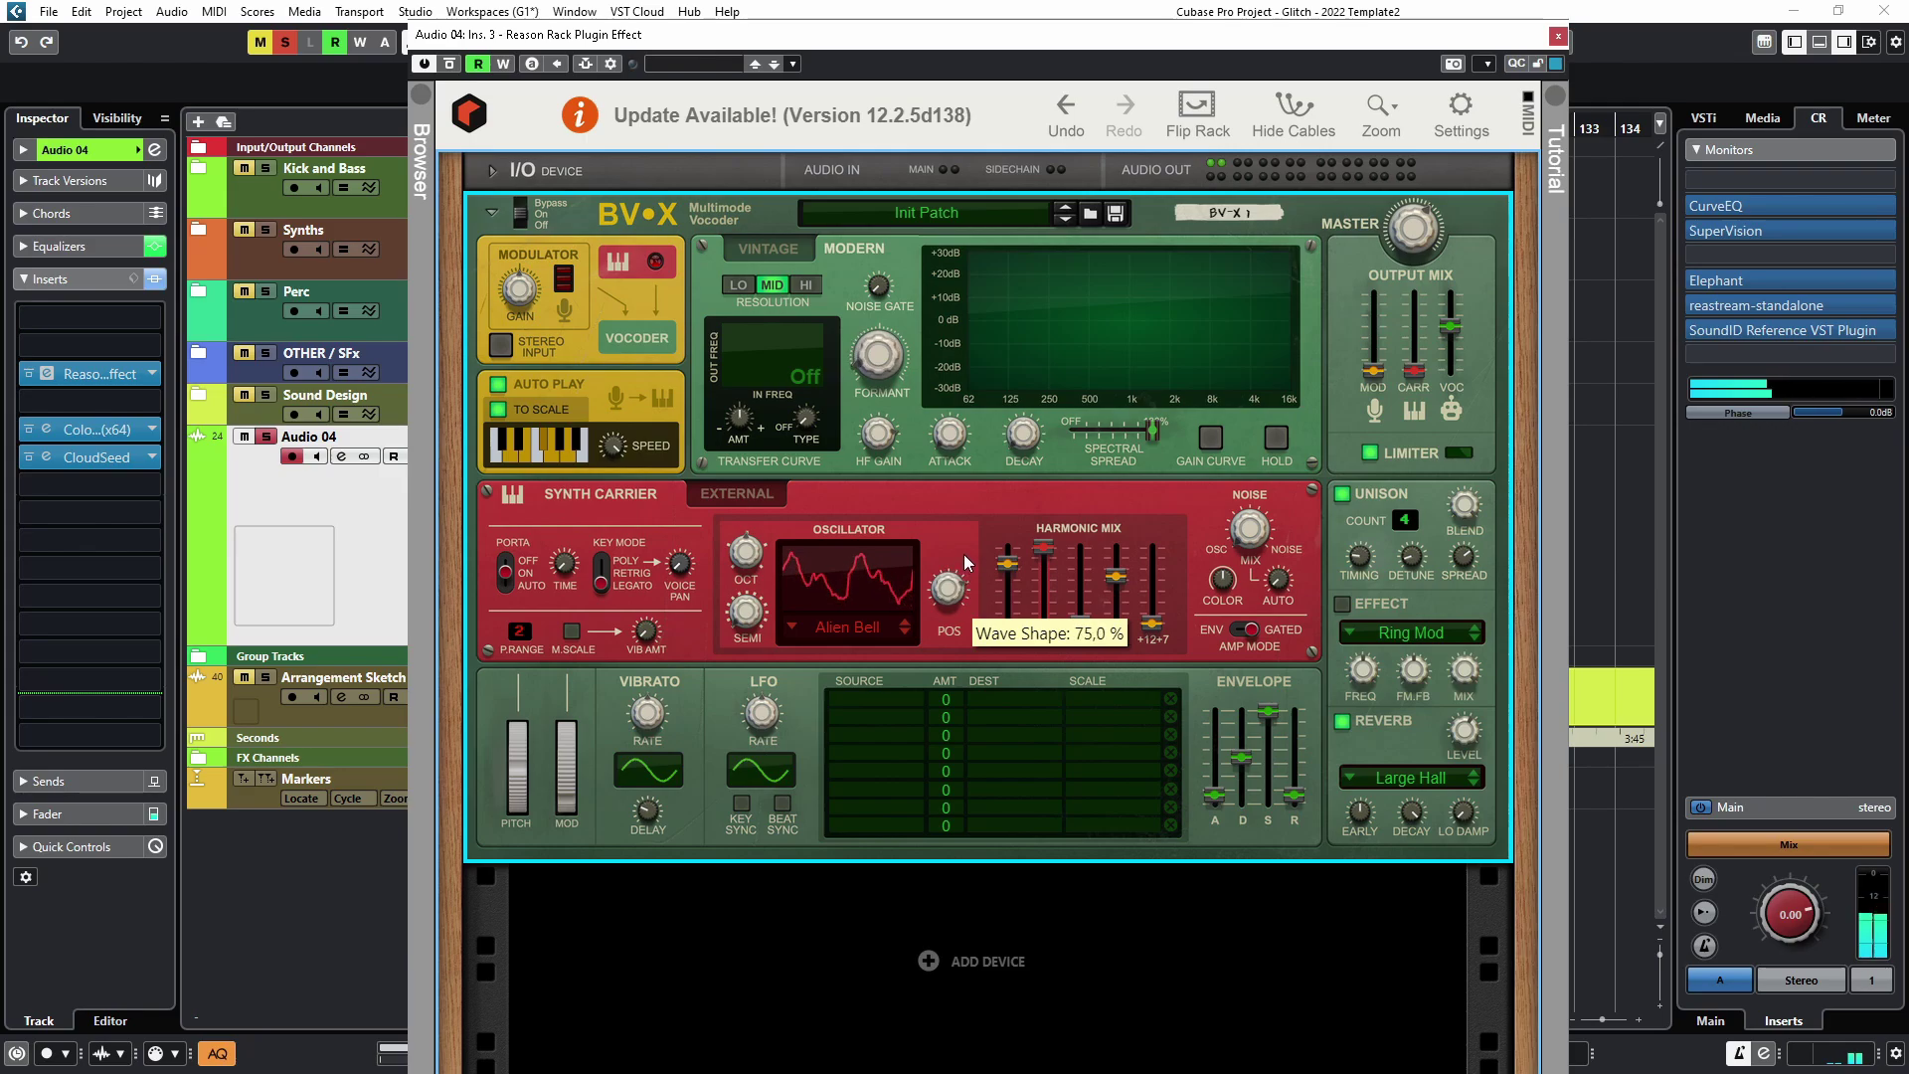
pyautogui.scroll(7, 966, 545)
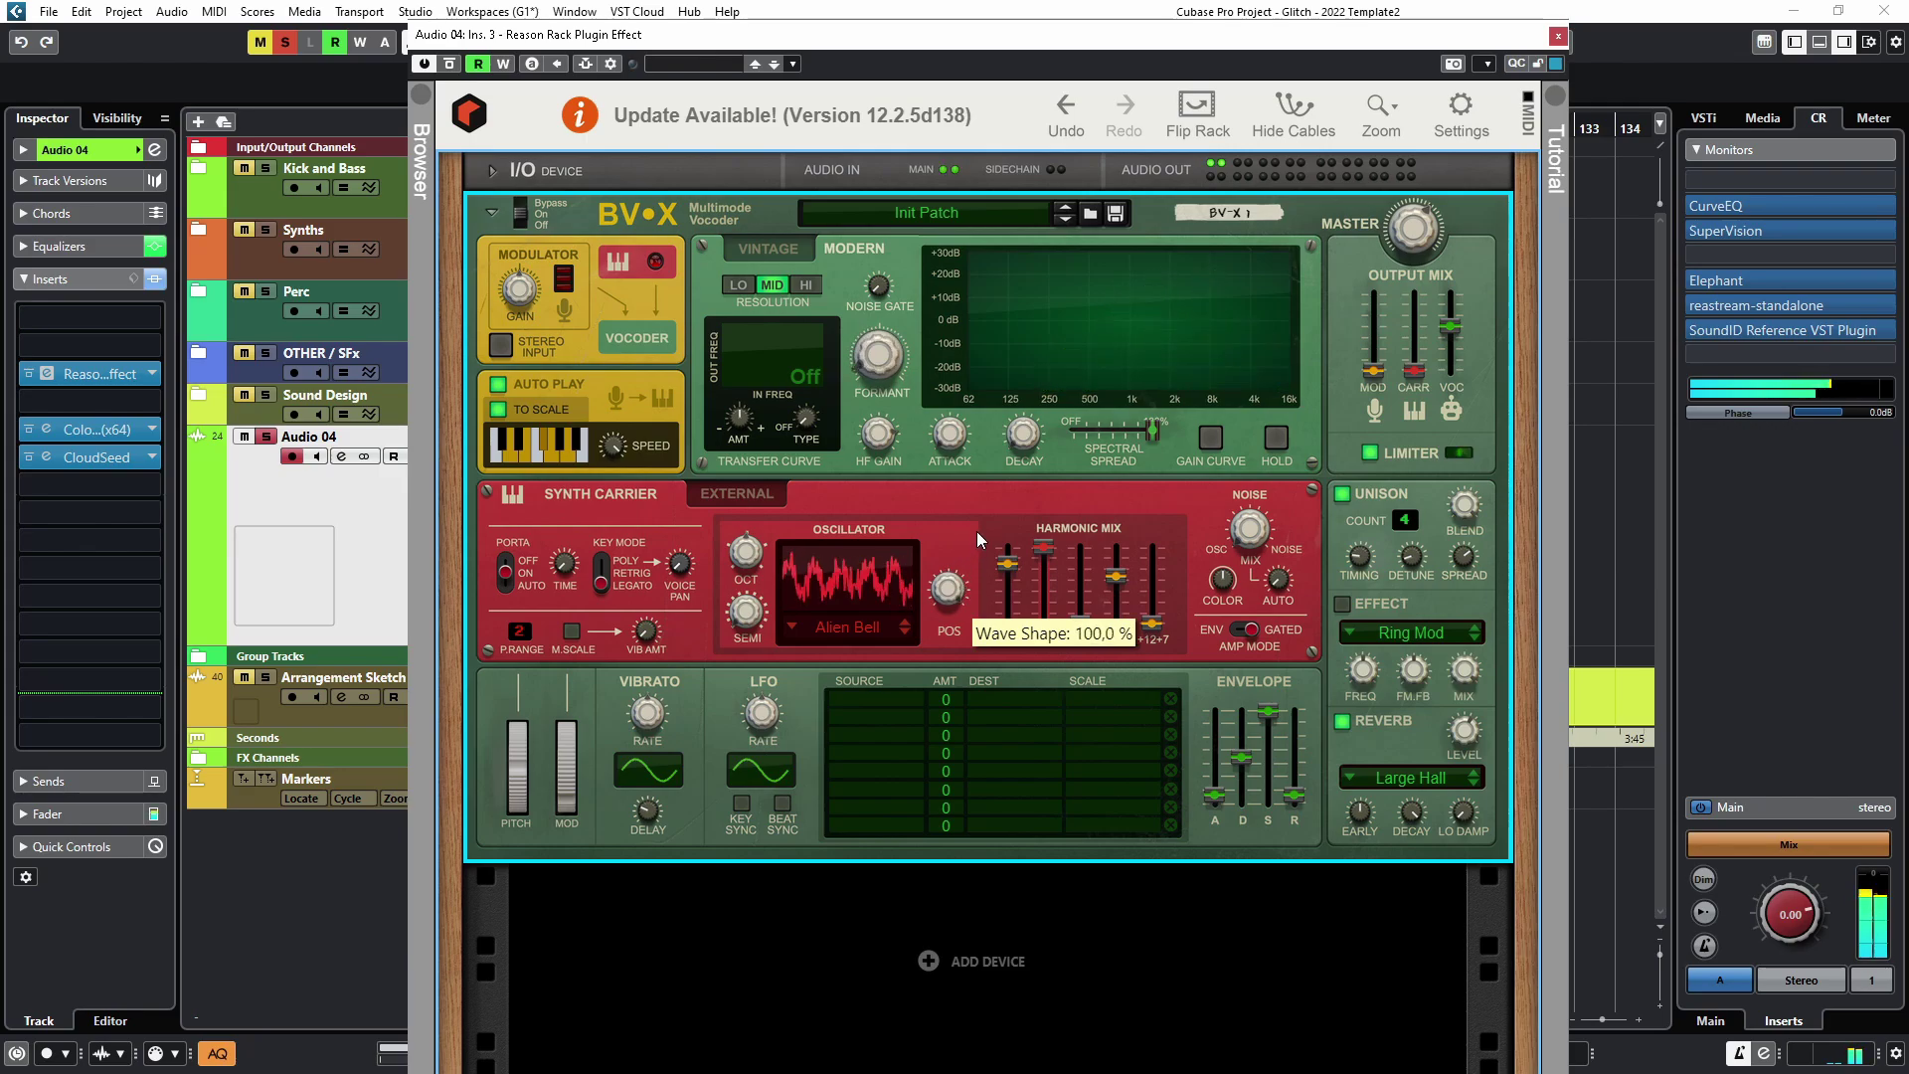
pyautogui.scroll(6, 967, 557)
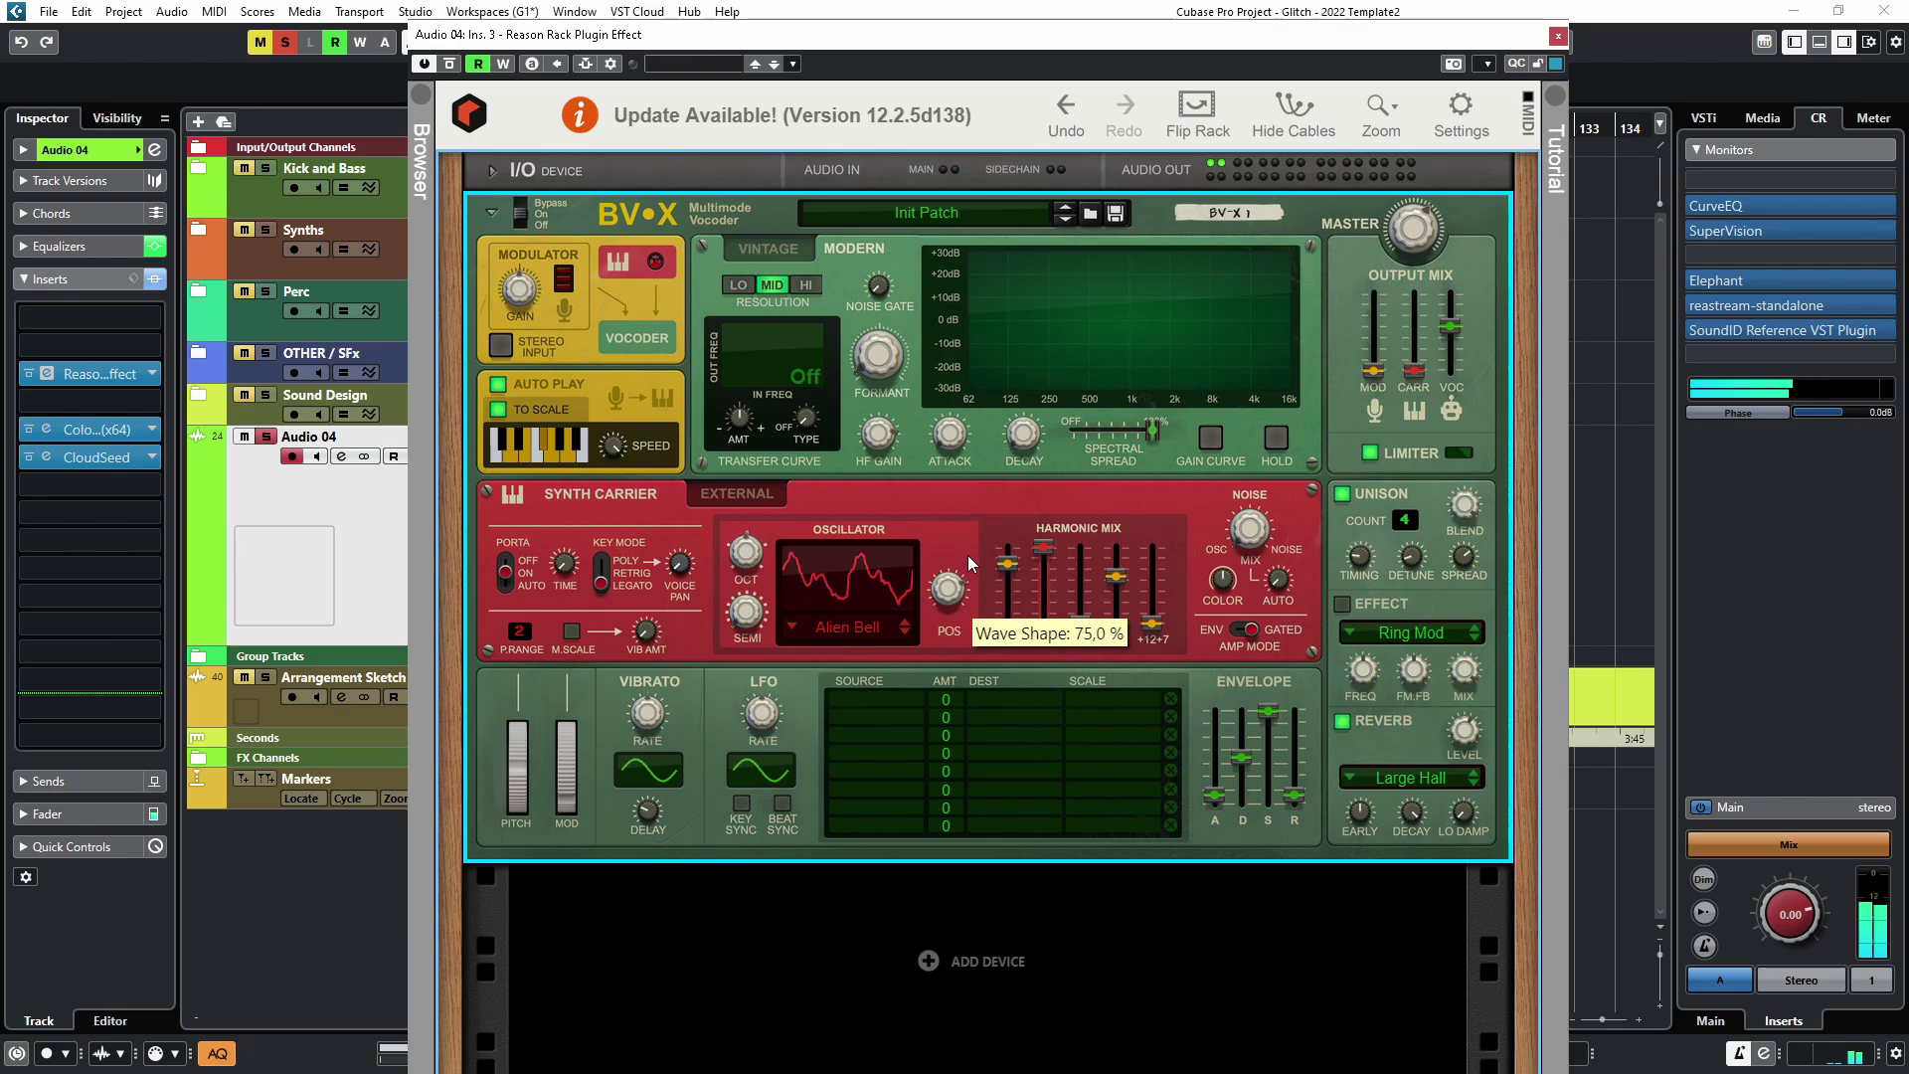
pyautogui.scroll(10, 977, 556)
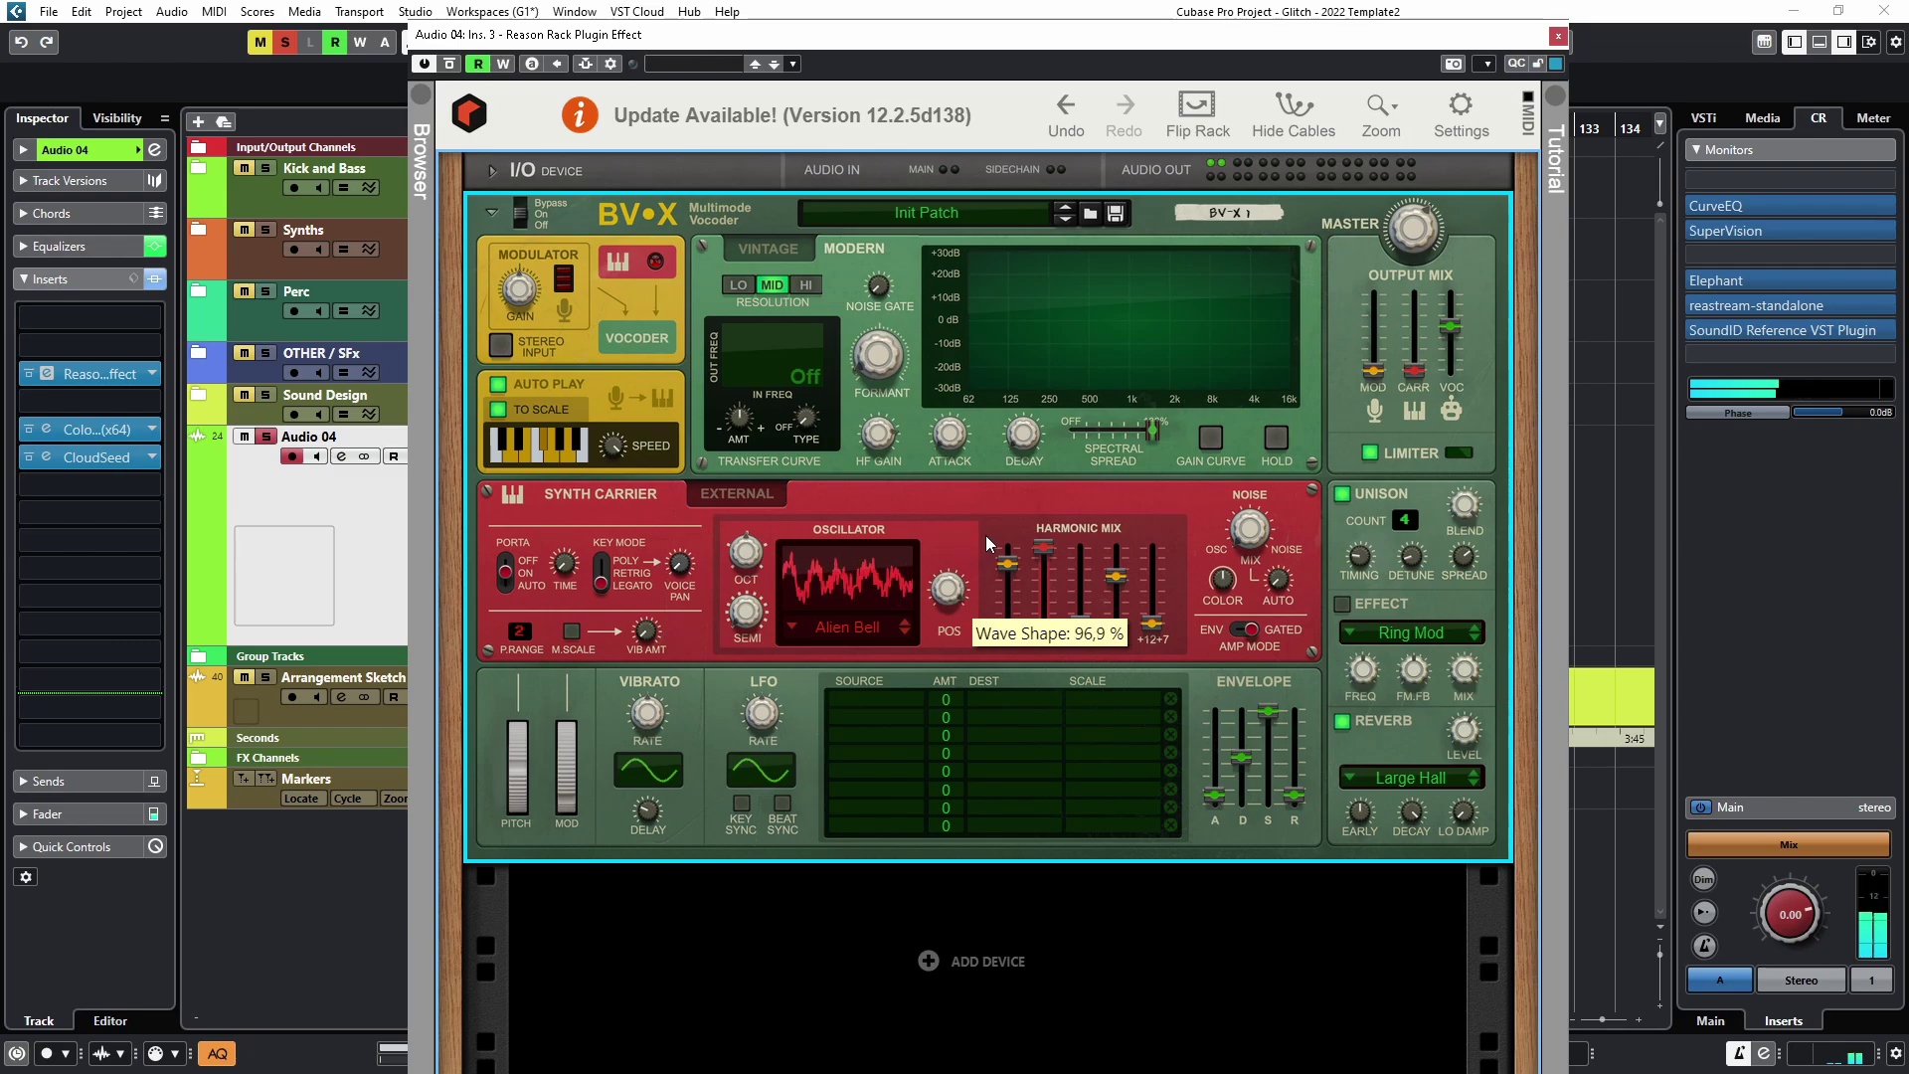
pyautogui.scroll(-20, 988, 533)
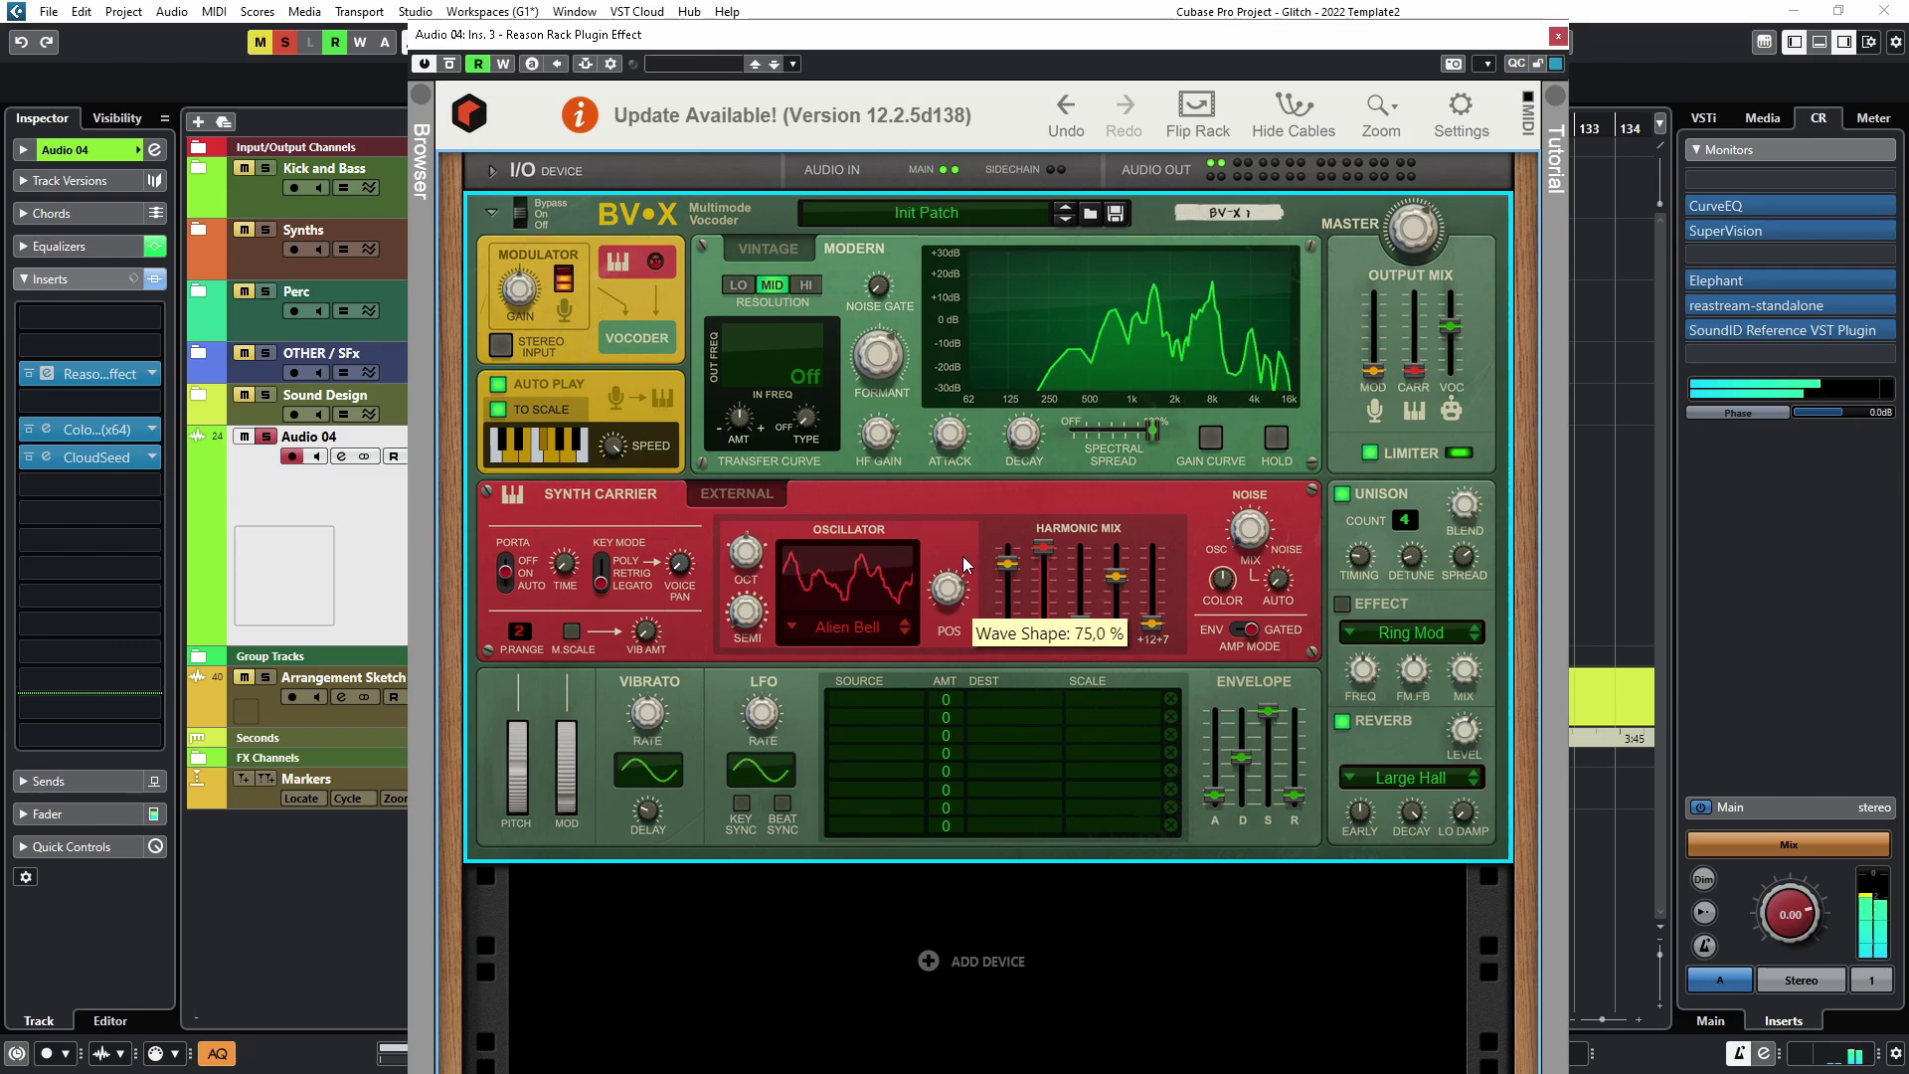
pyautogui.scroll(-10, 945, 572)
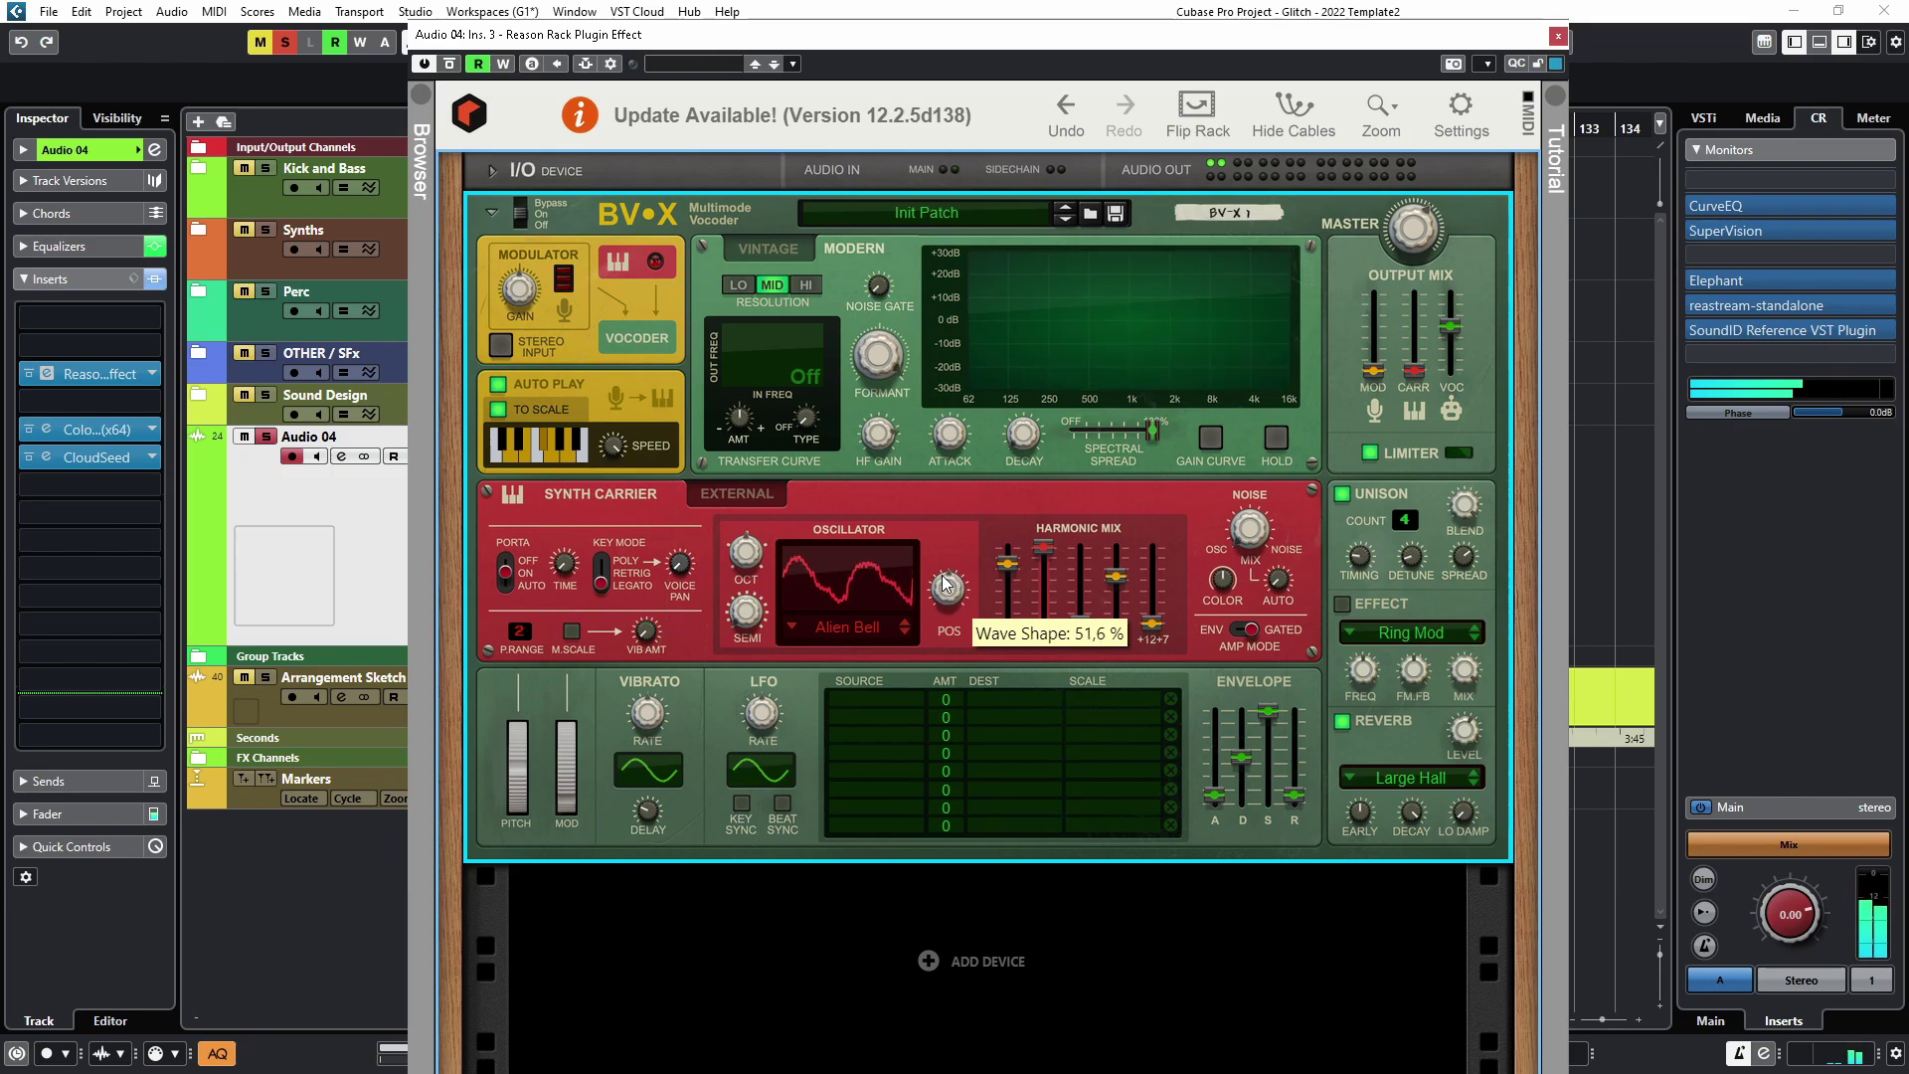
pyautogui.scroll(-4, 940, 594)
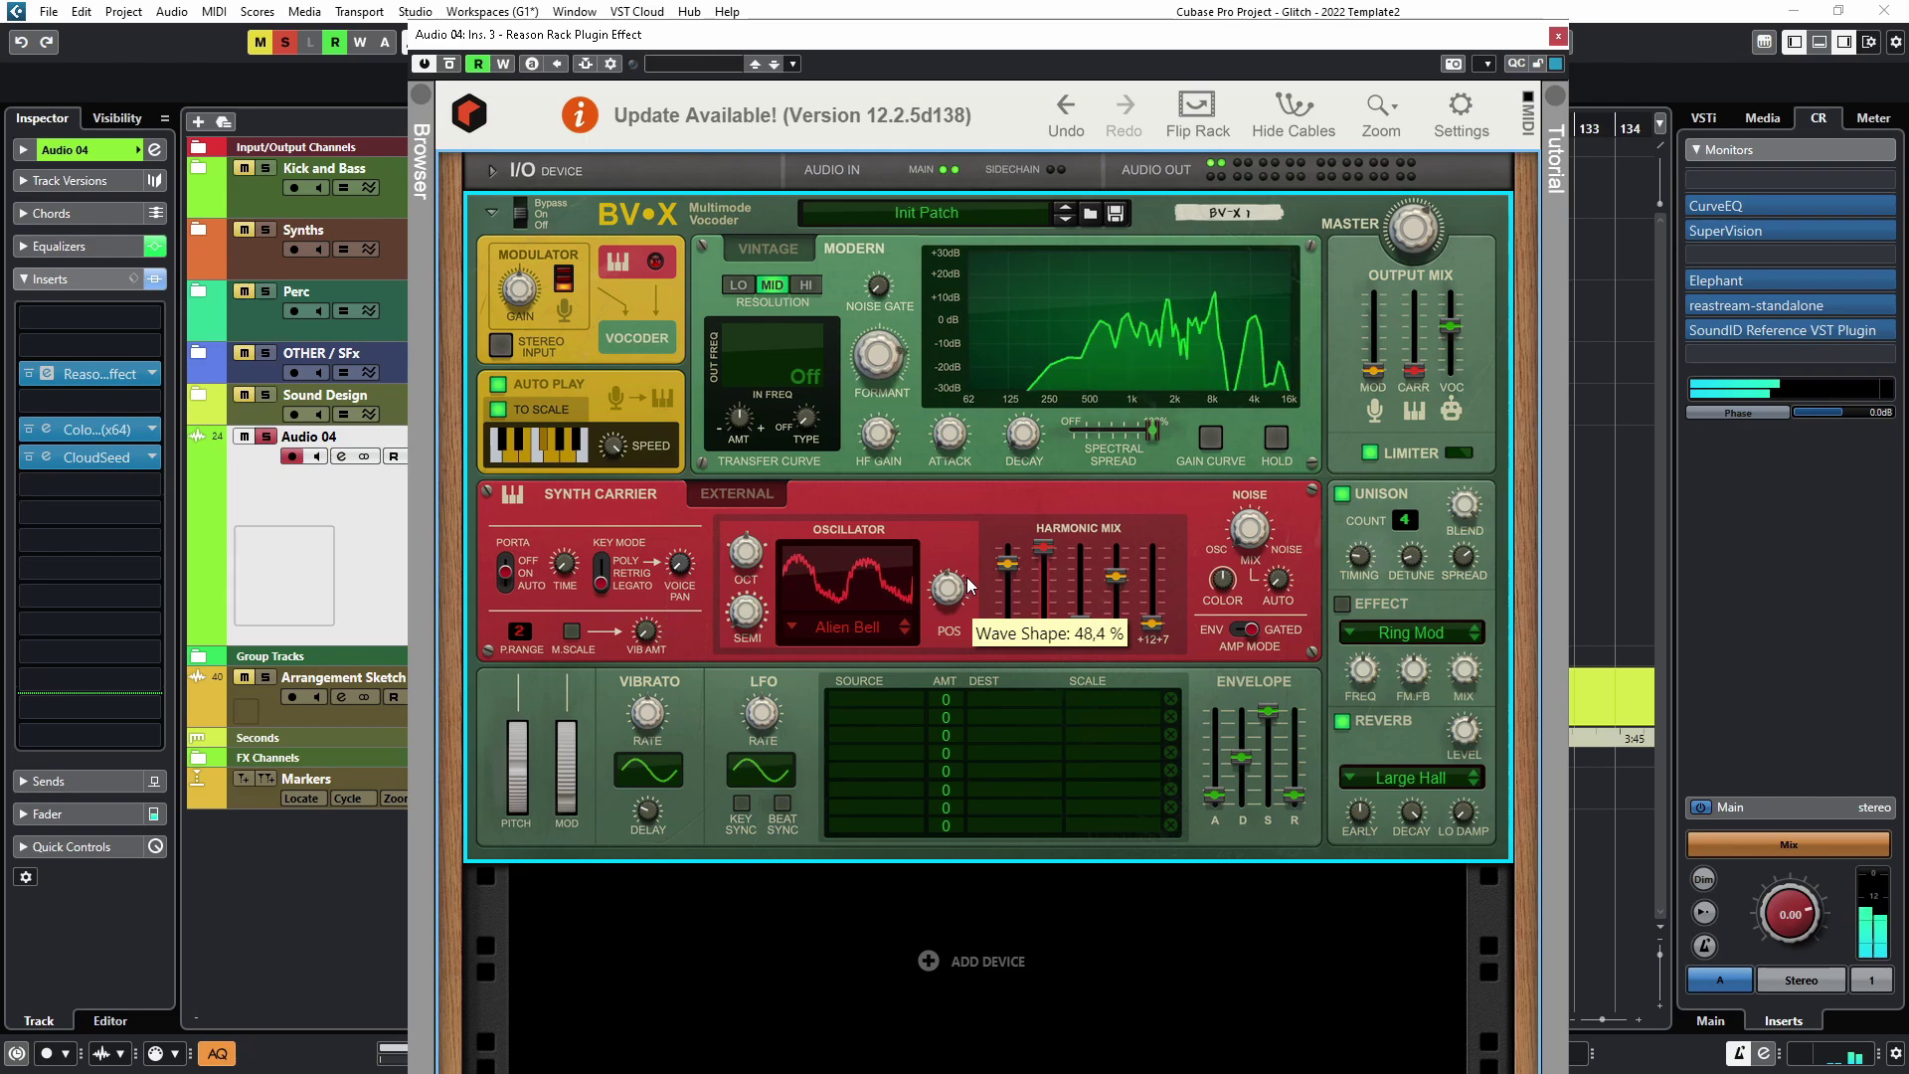
pyautogui.scroll(13, 964, 585)
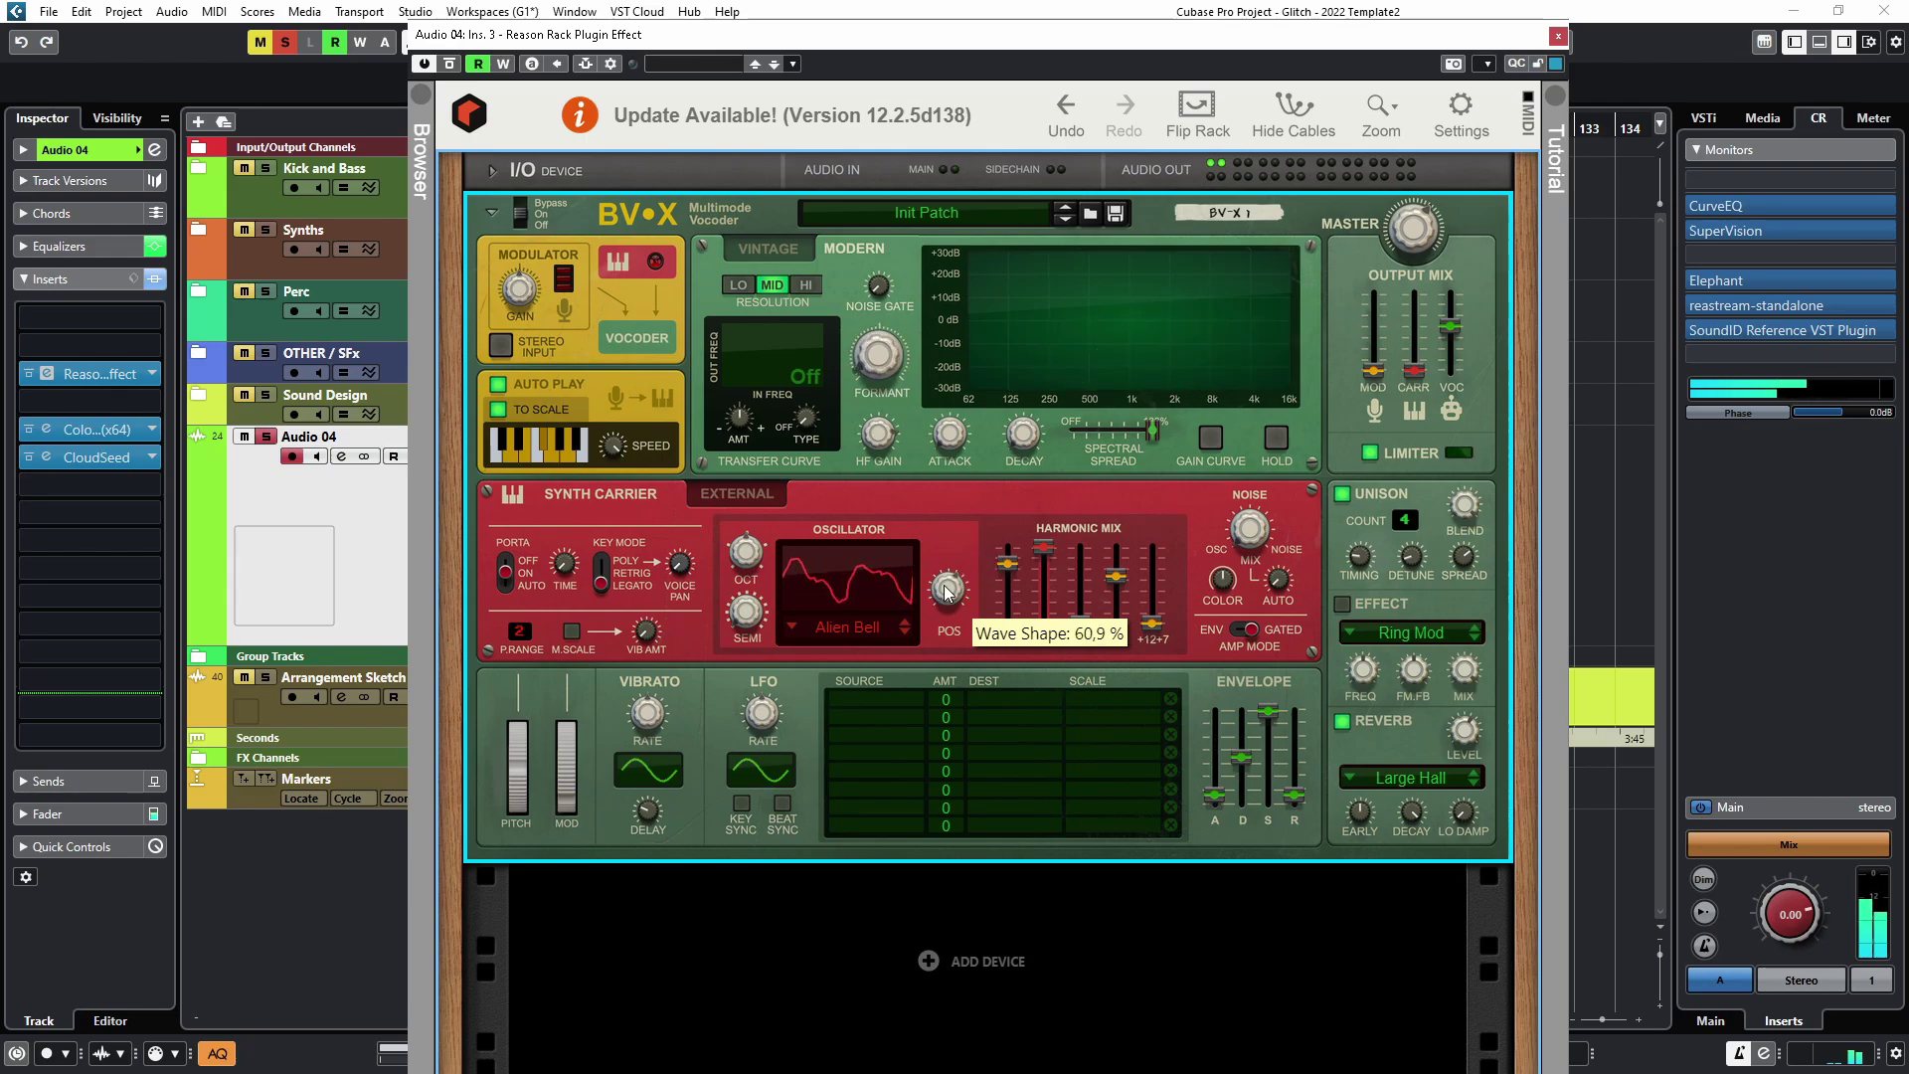